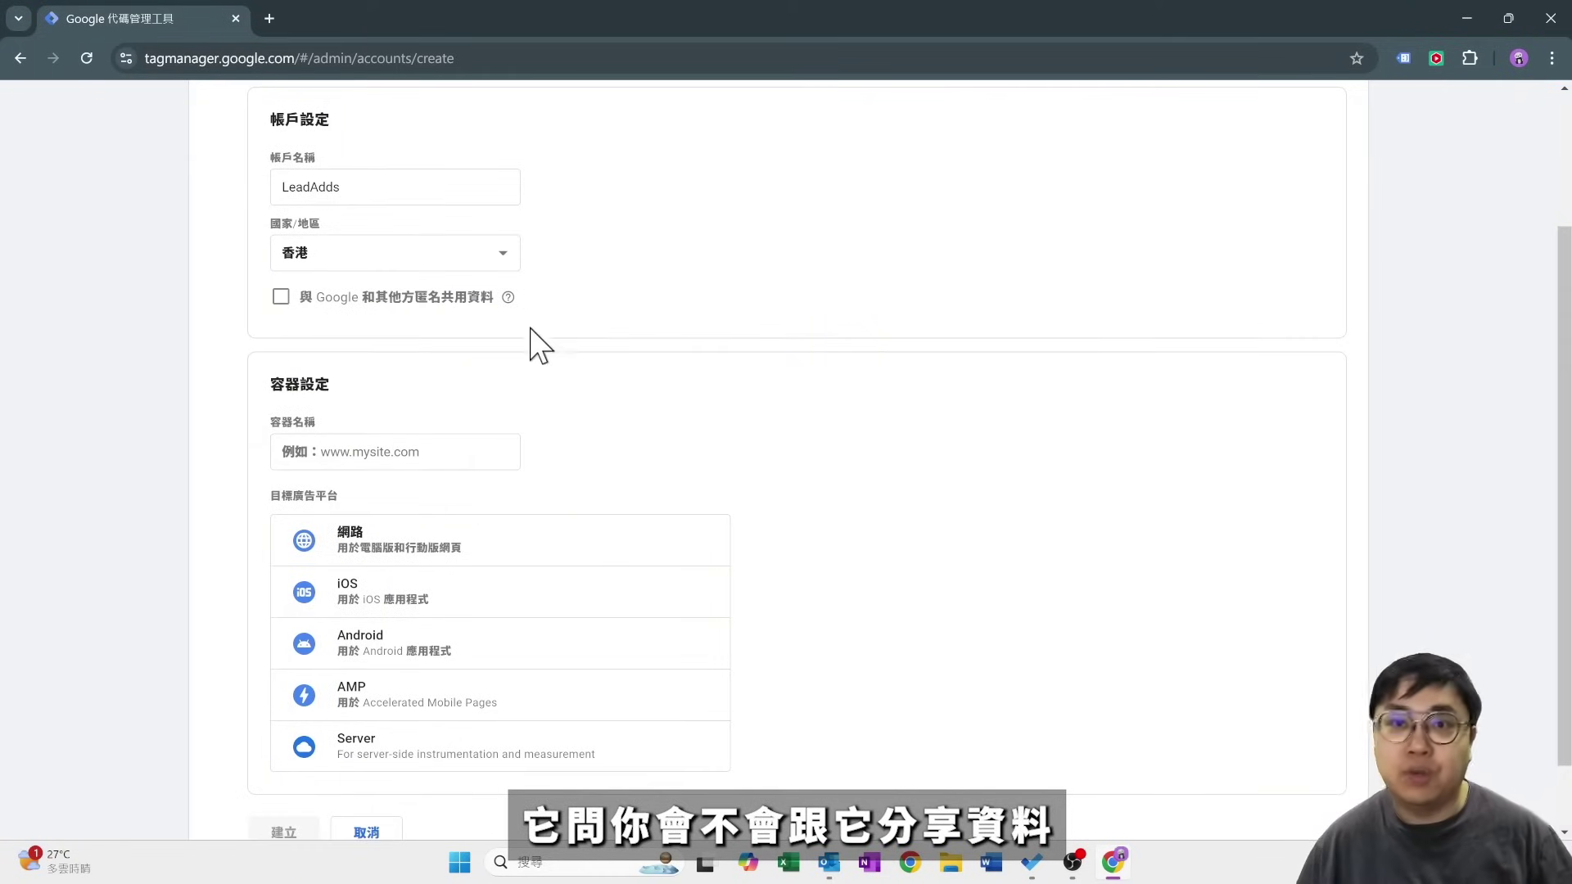
Name the container leadadds.com and choose 網路 (web) as its target platform.
click(468, 453)
scroll(339, 196, up, 2)
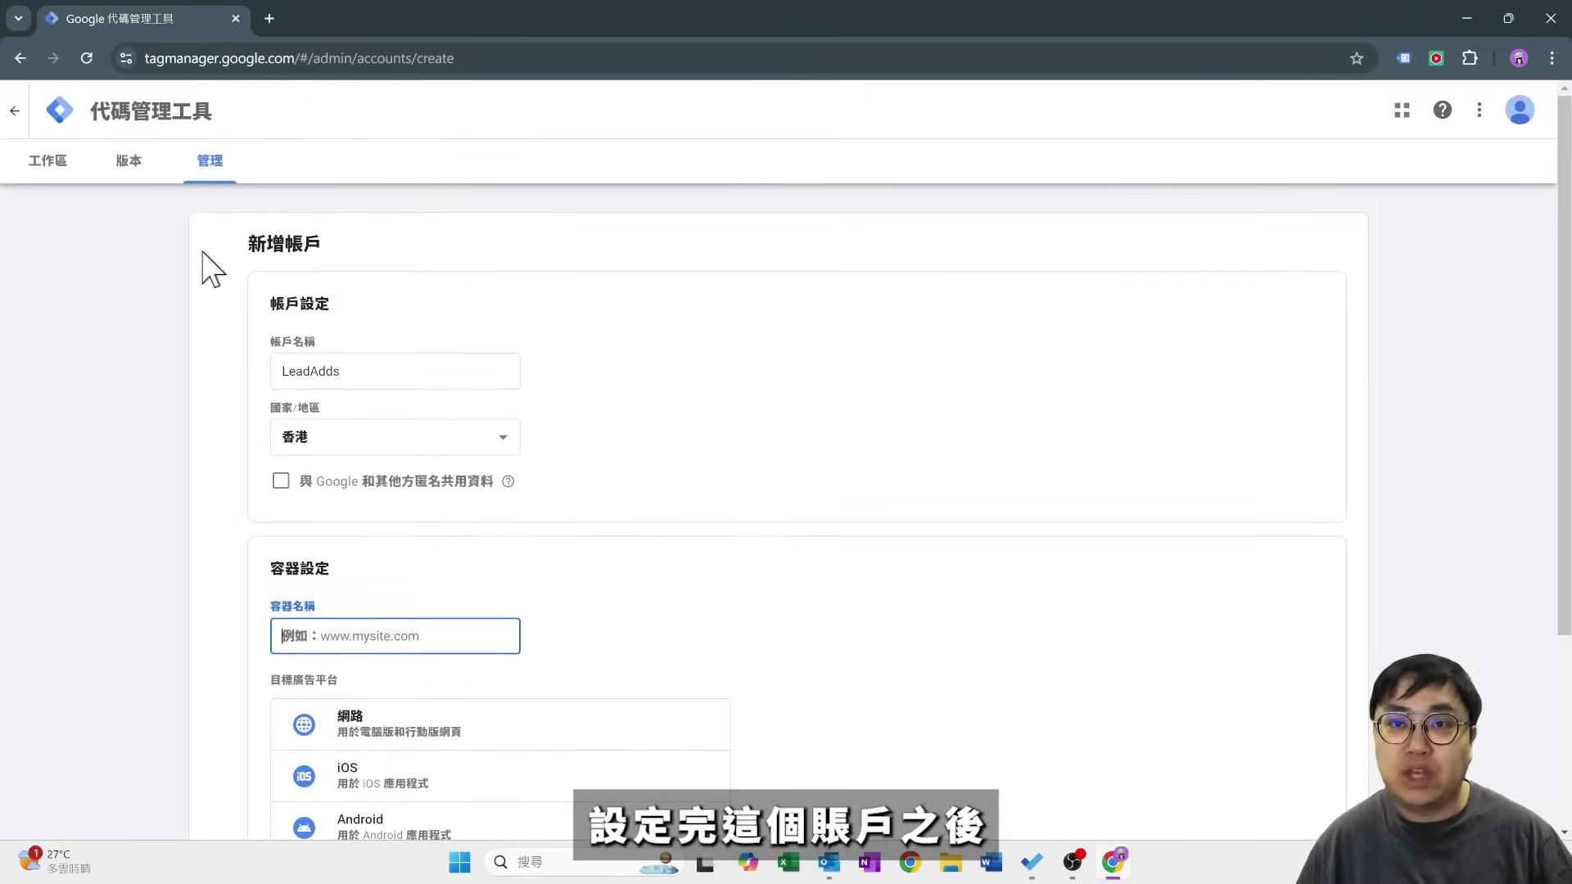
scroll(547, 452, down, 2)
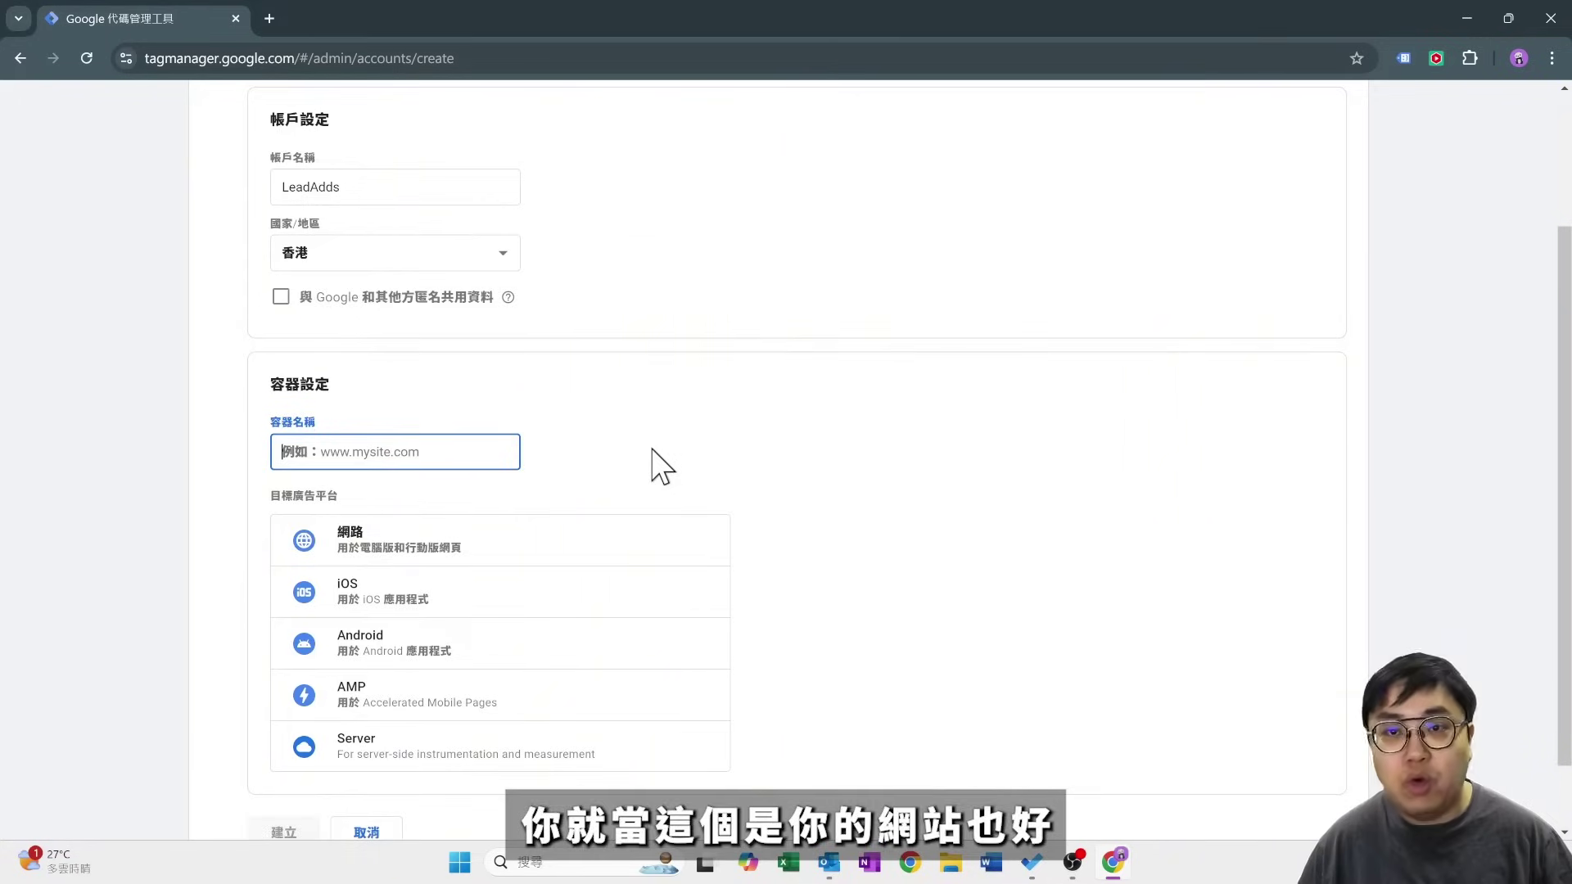
scroll(655, 463, down, 1)
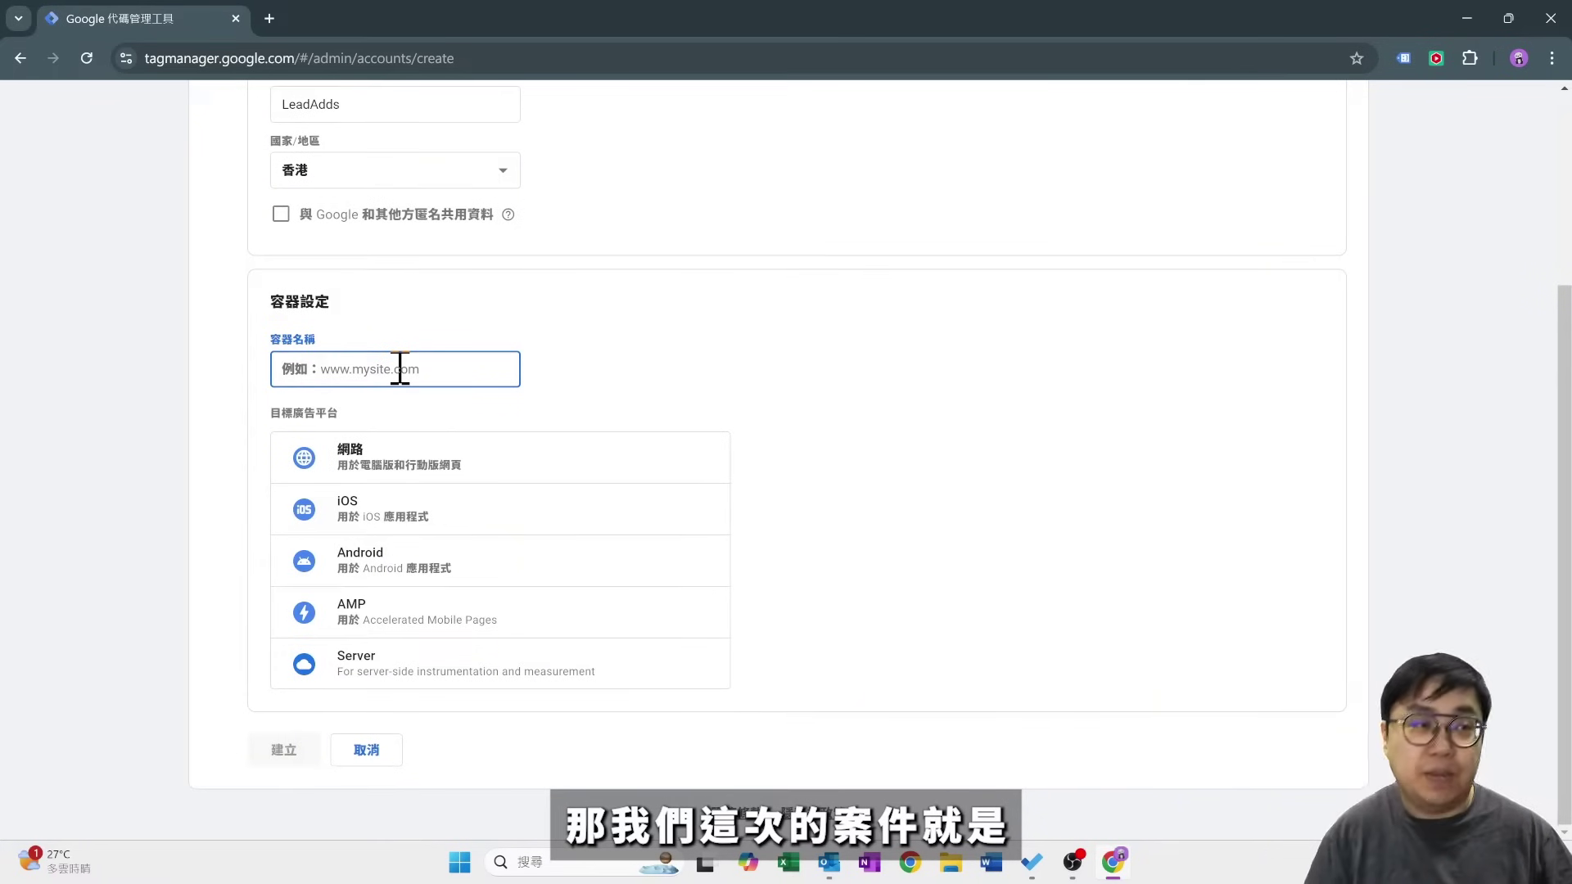
click(562, 473)
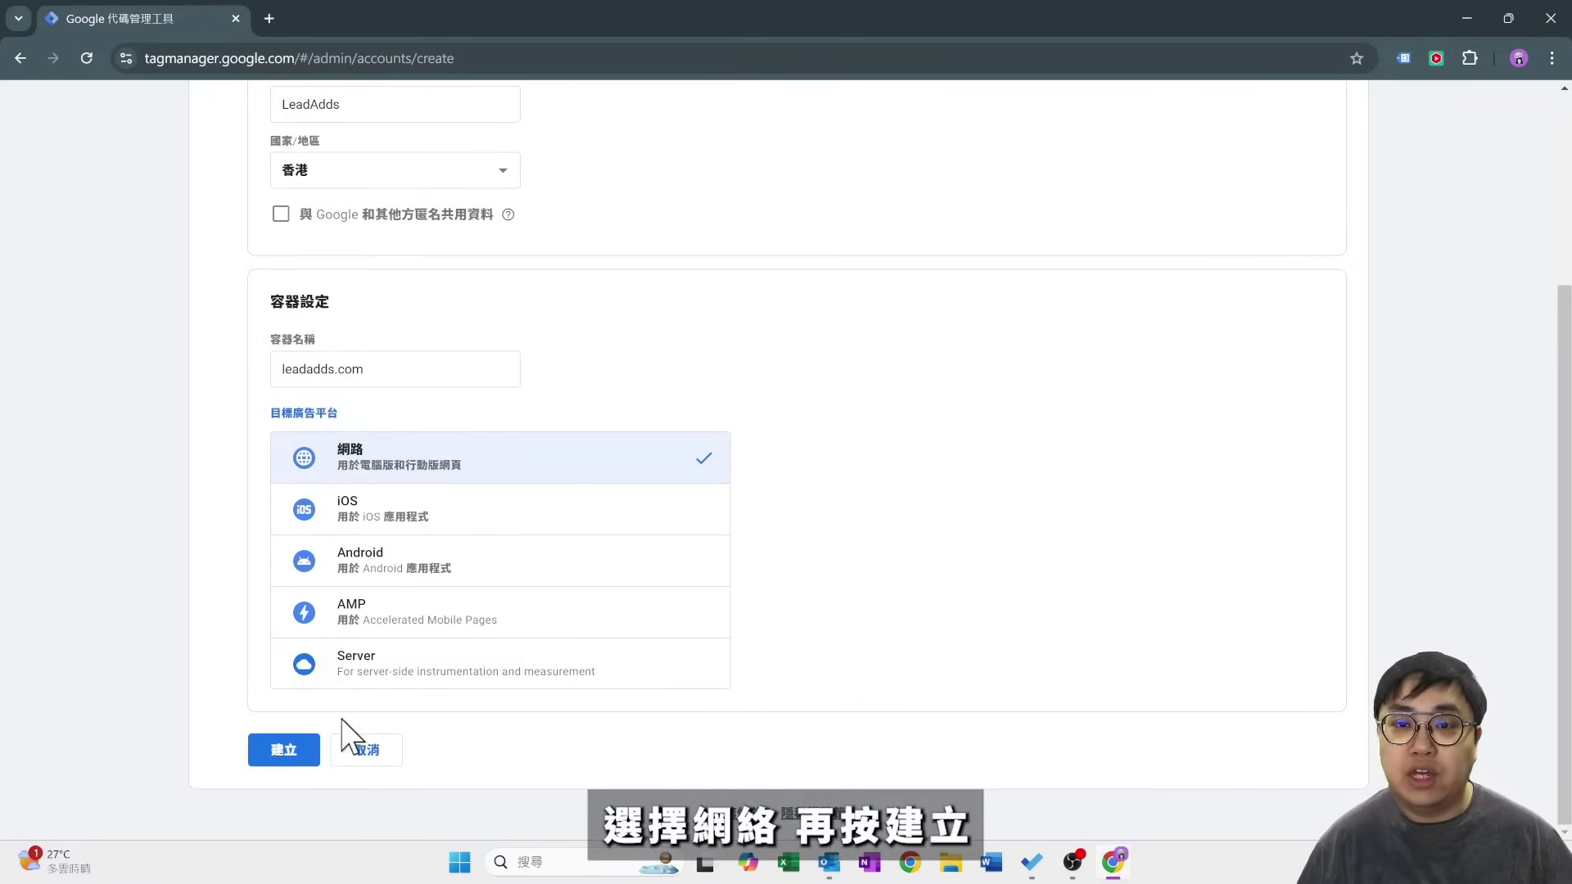
Create the LeadAdds account with its container and accept the Tag Manager terms of service.
click(298, 750)
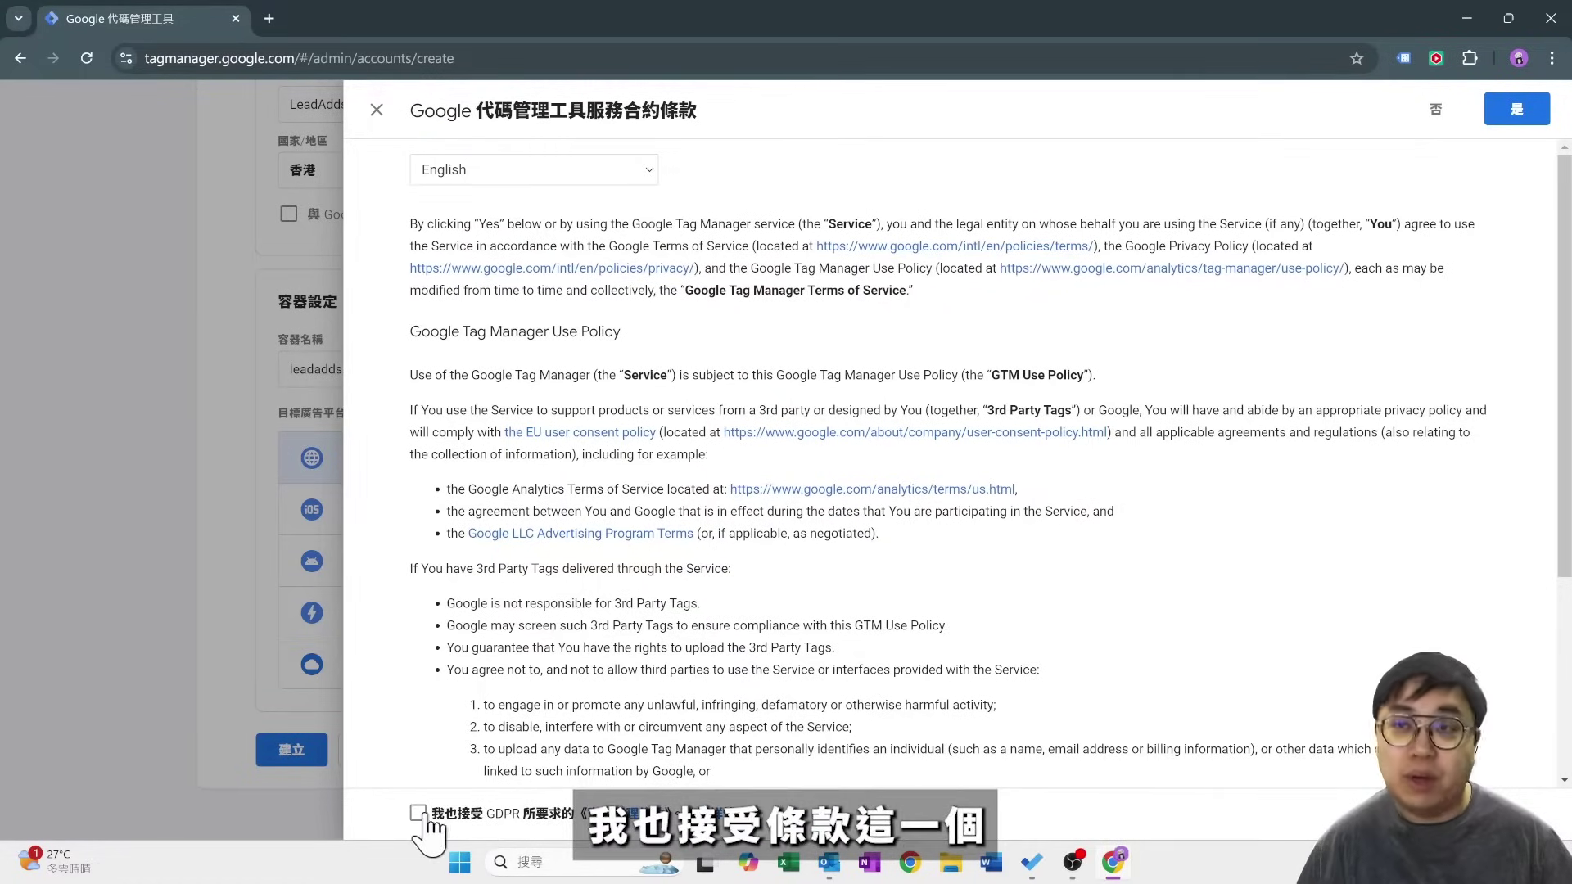
click(585, 172)
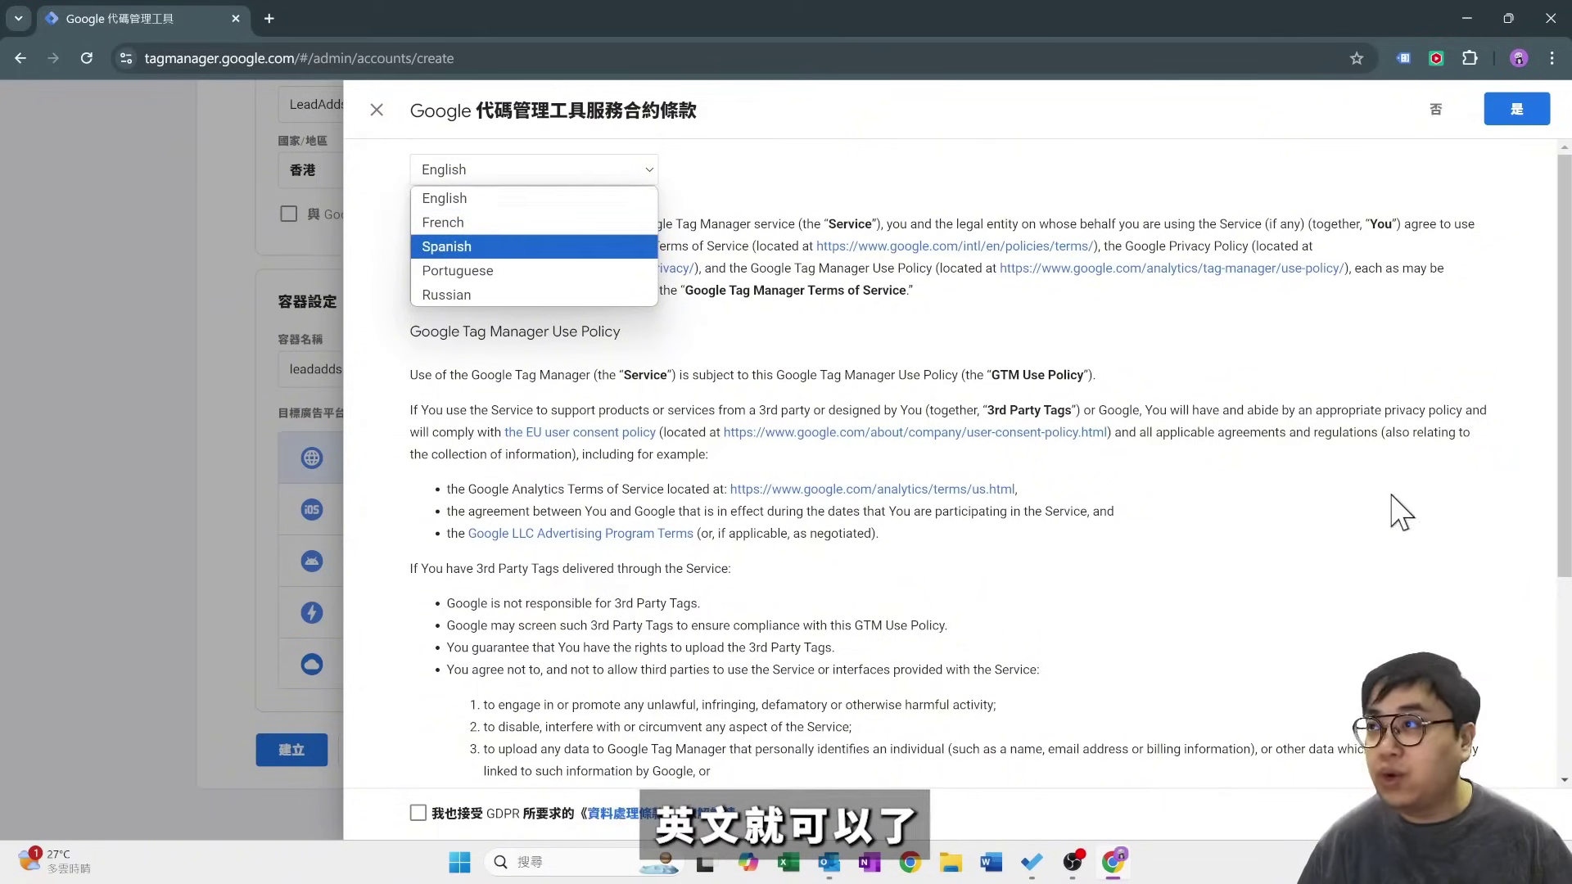
click(1516, 109)
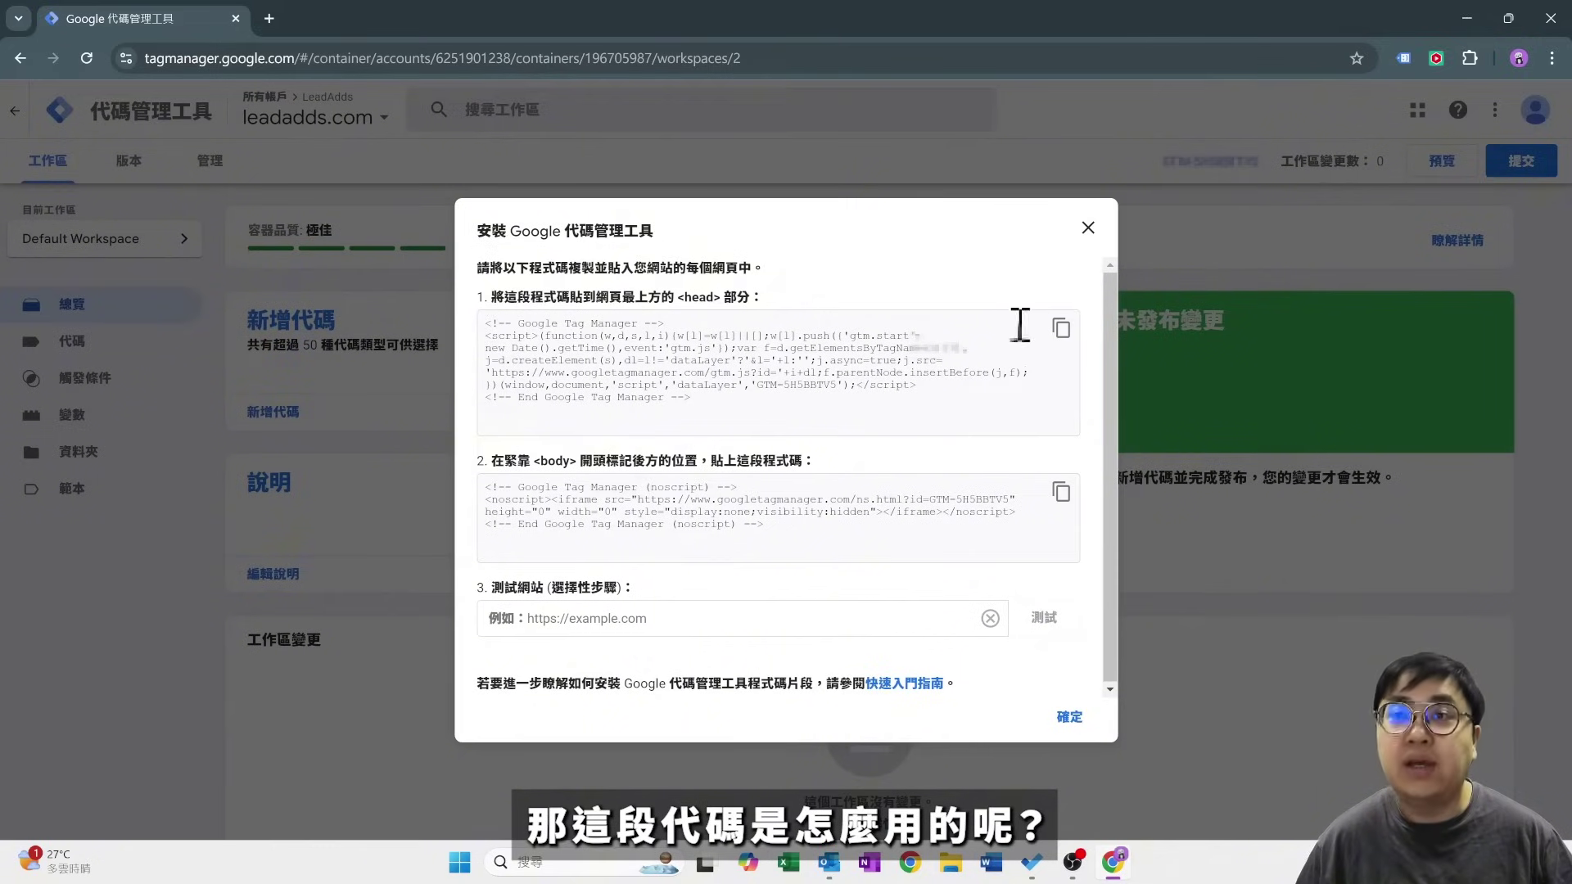
Read where the <head> and <body> snippets go in the installation instructions and dismiss them.
drag(574, 298, 480, 296)
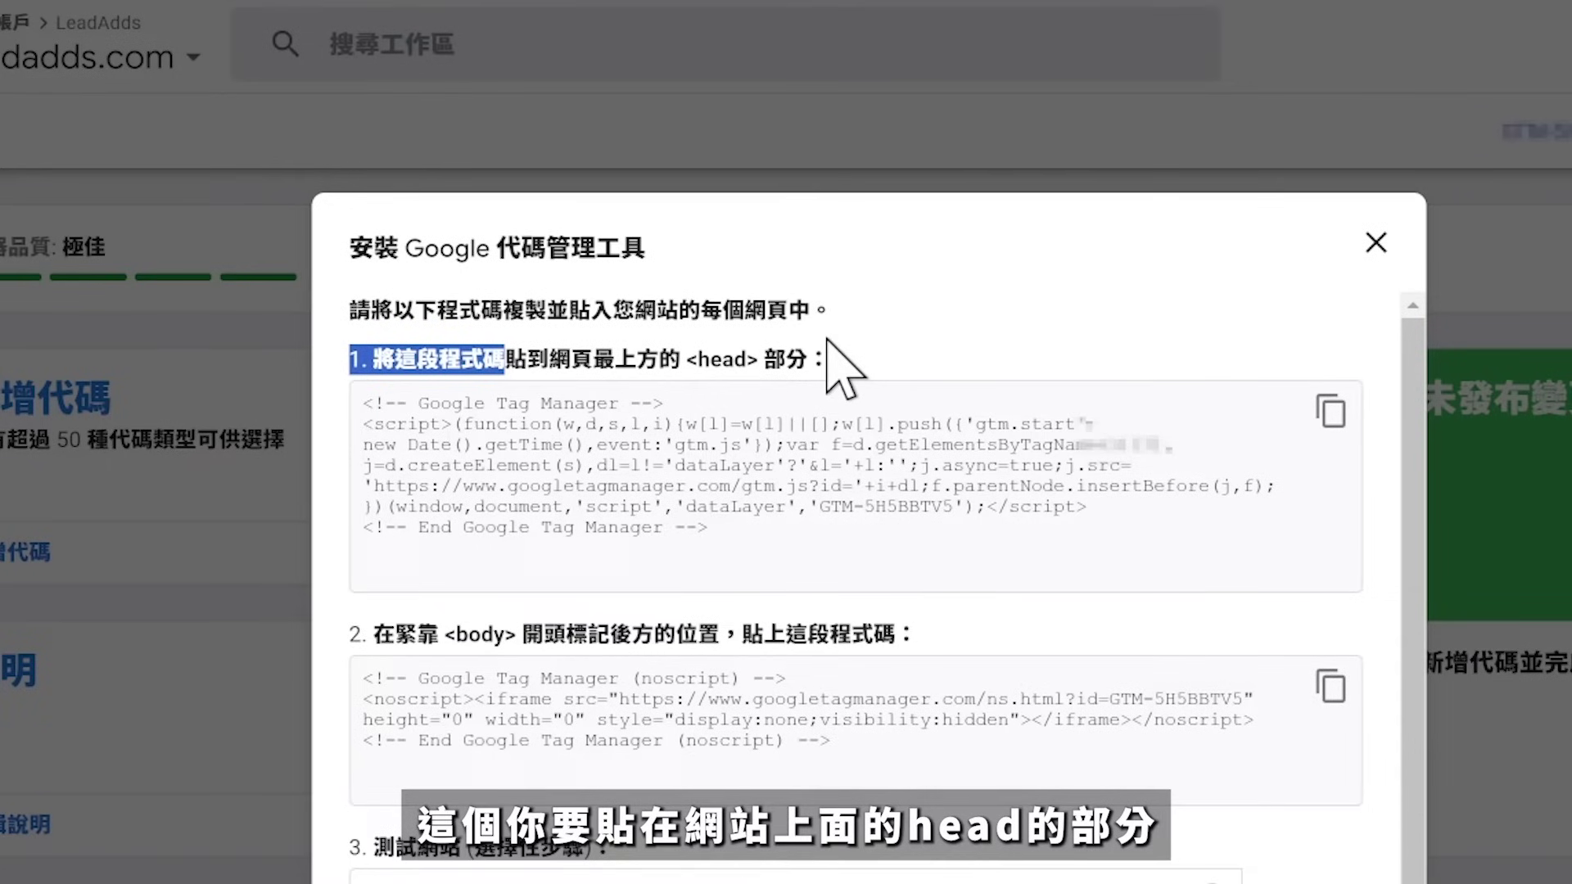
click(835, 360)
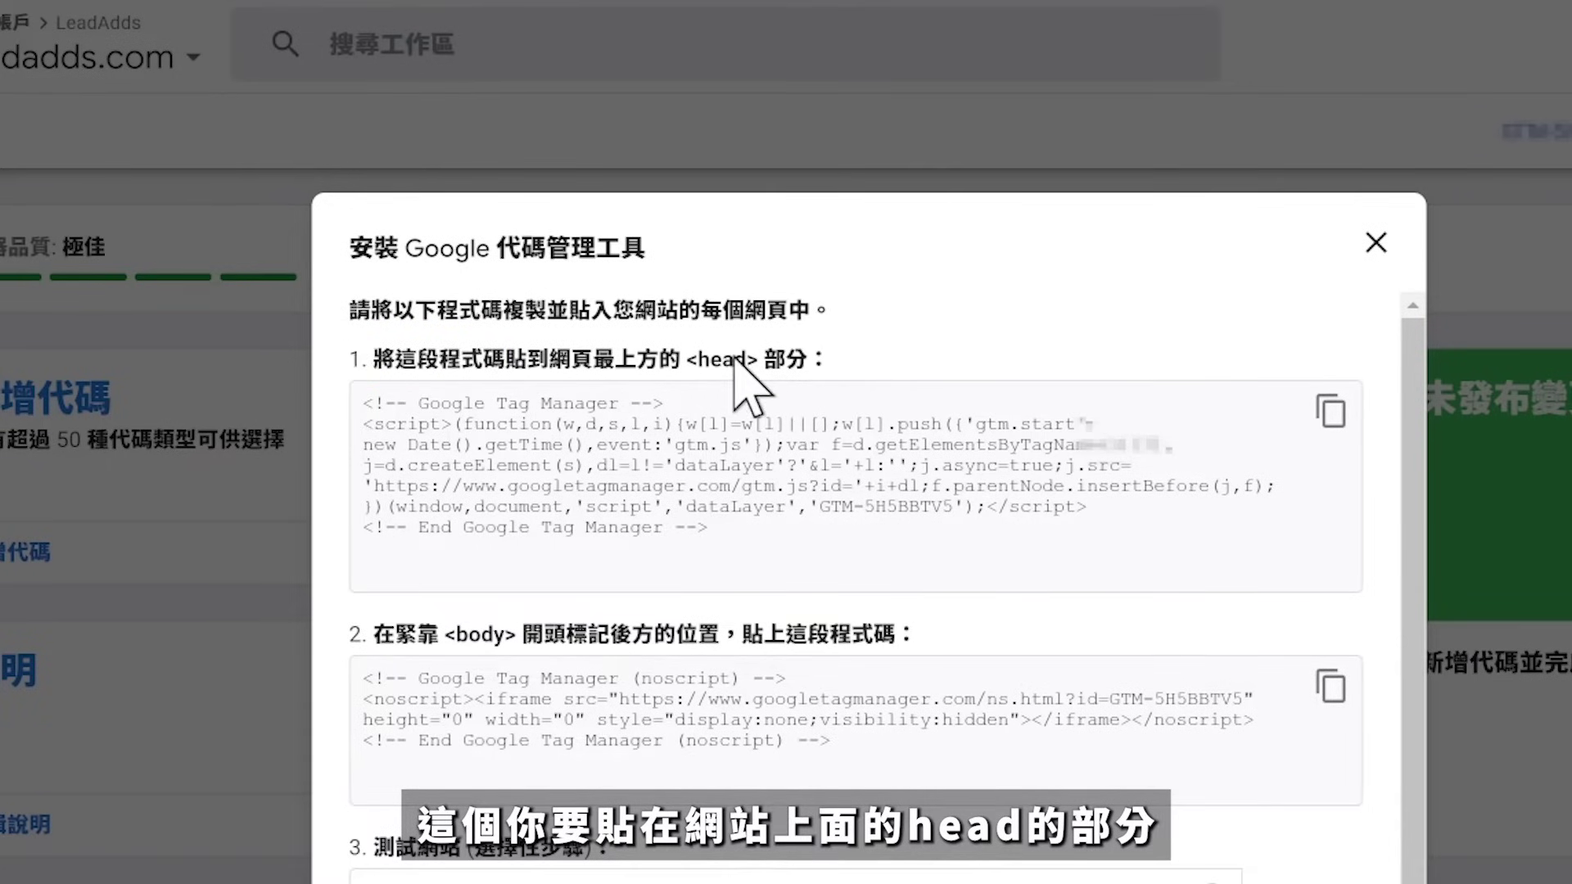
drag(396, 635, 547, 636)
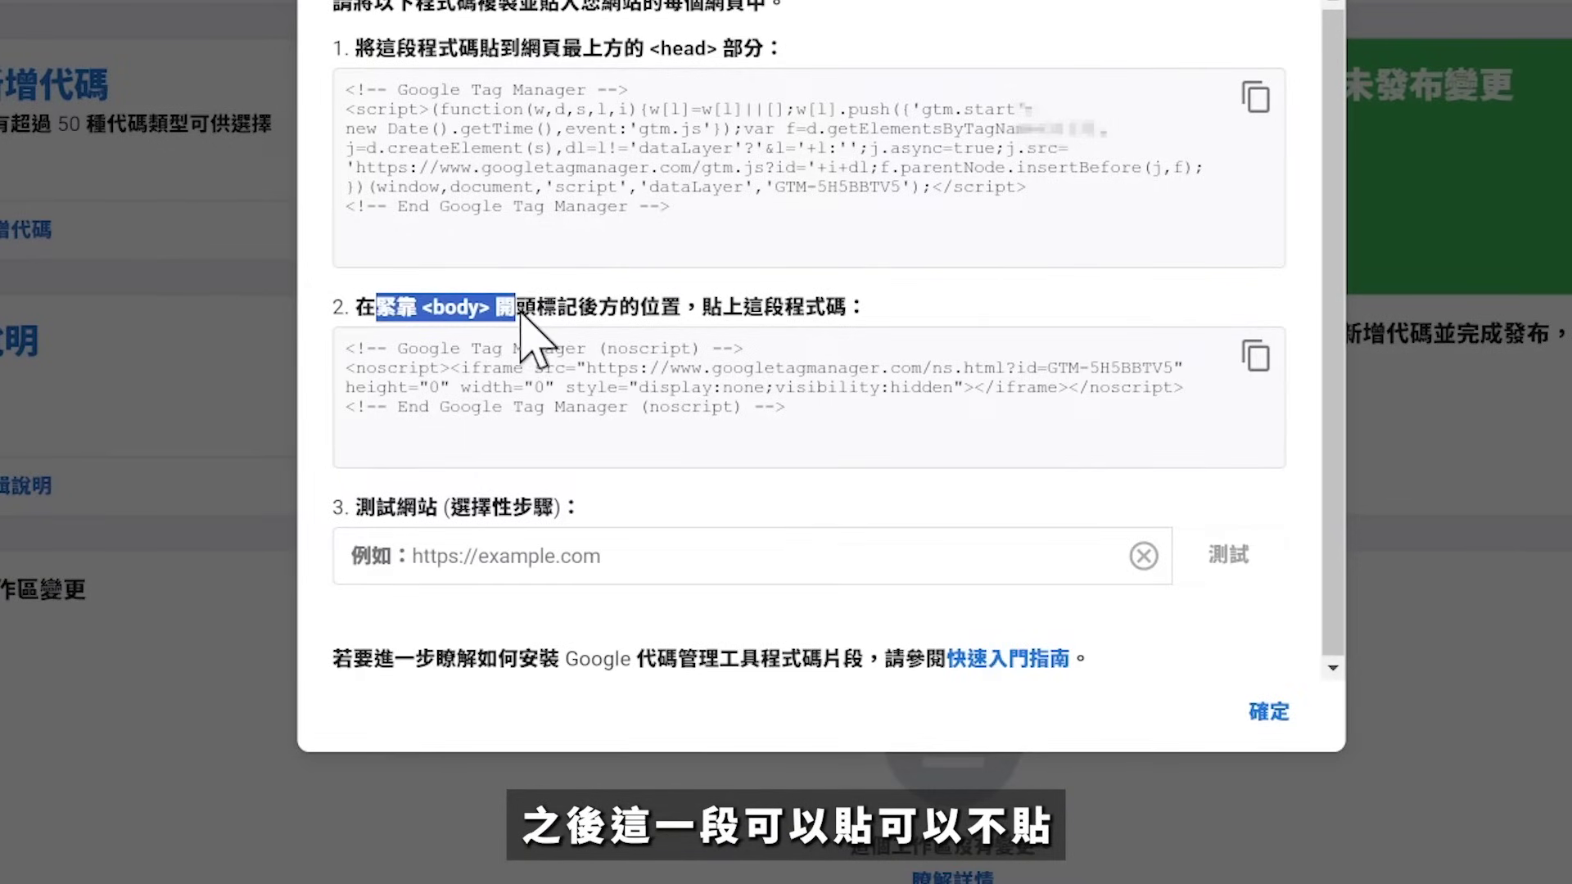
click(448, 305)
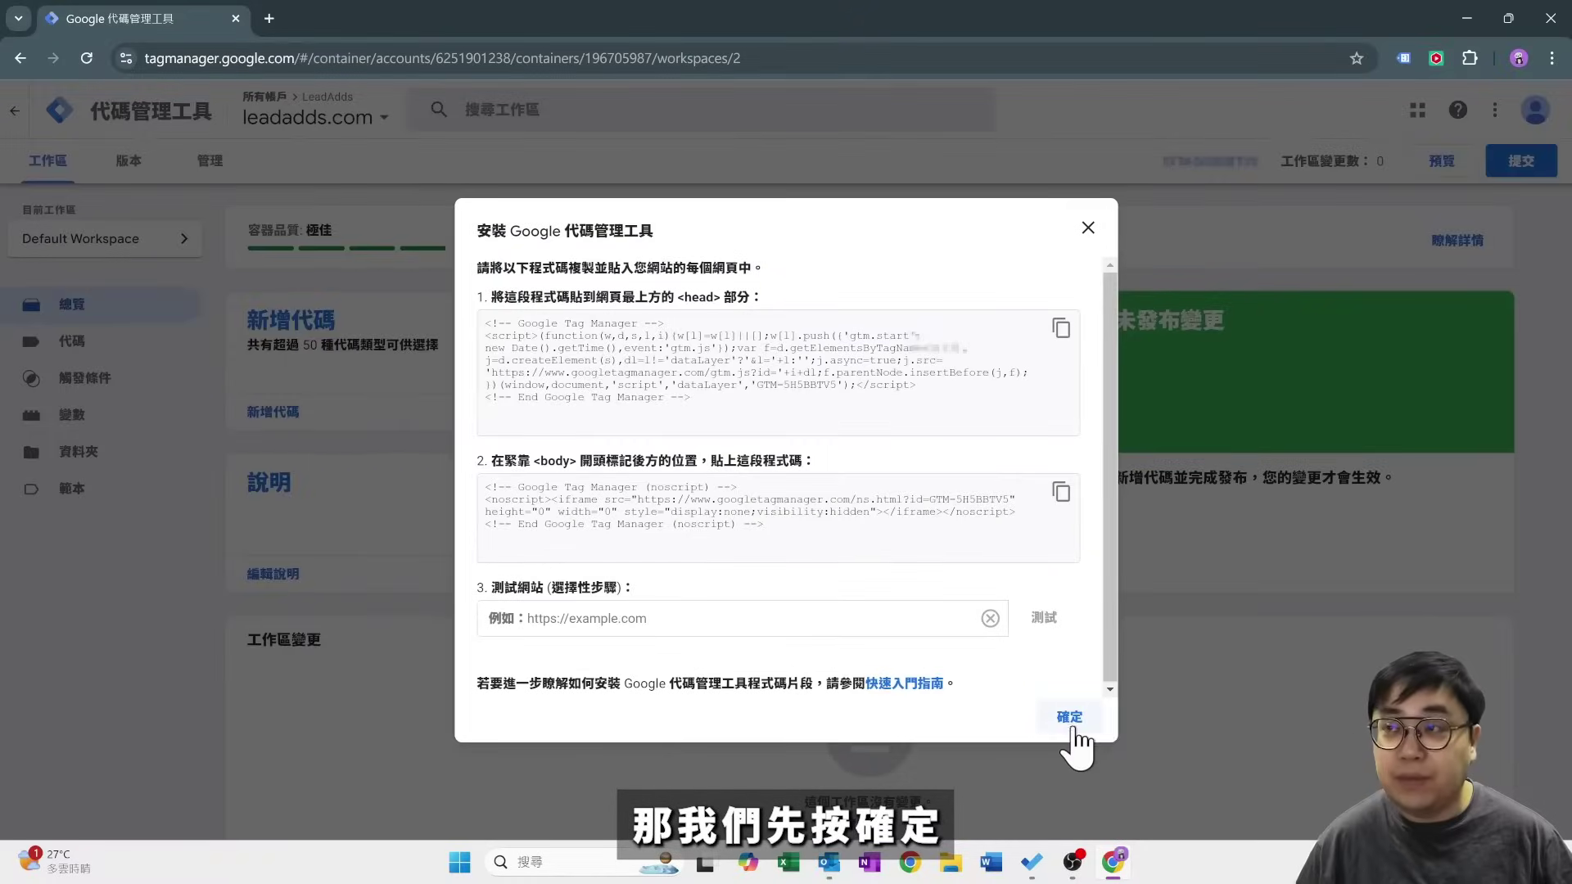
click(1073, 731)
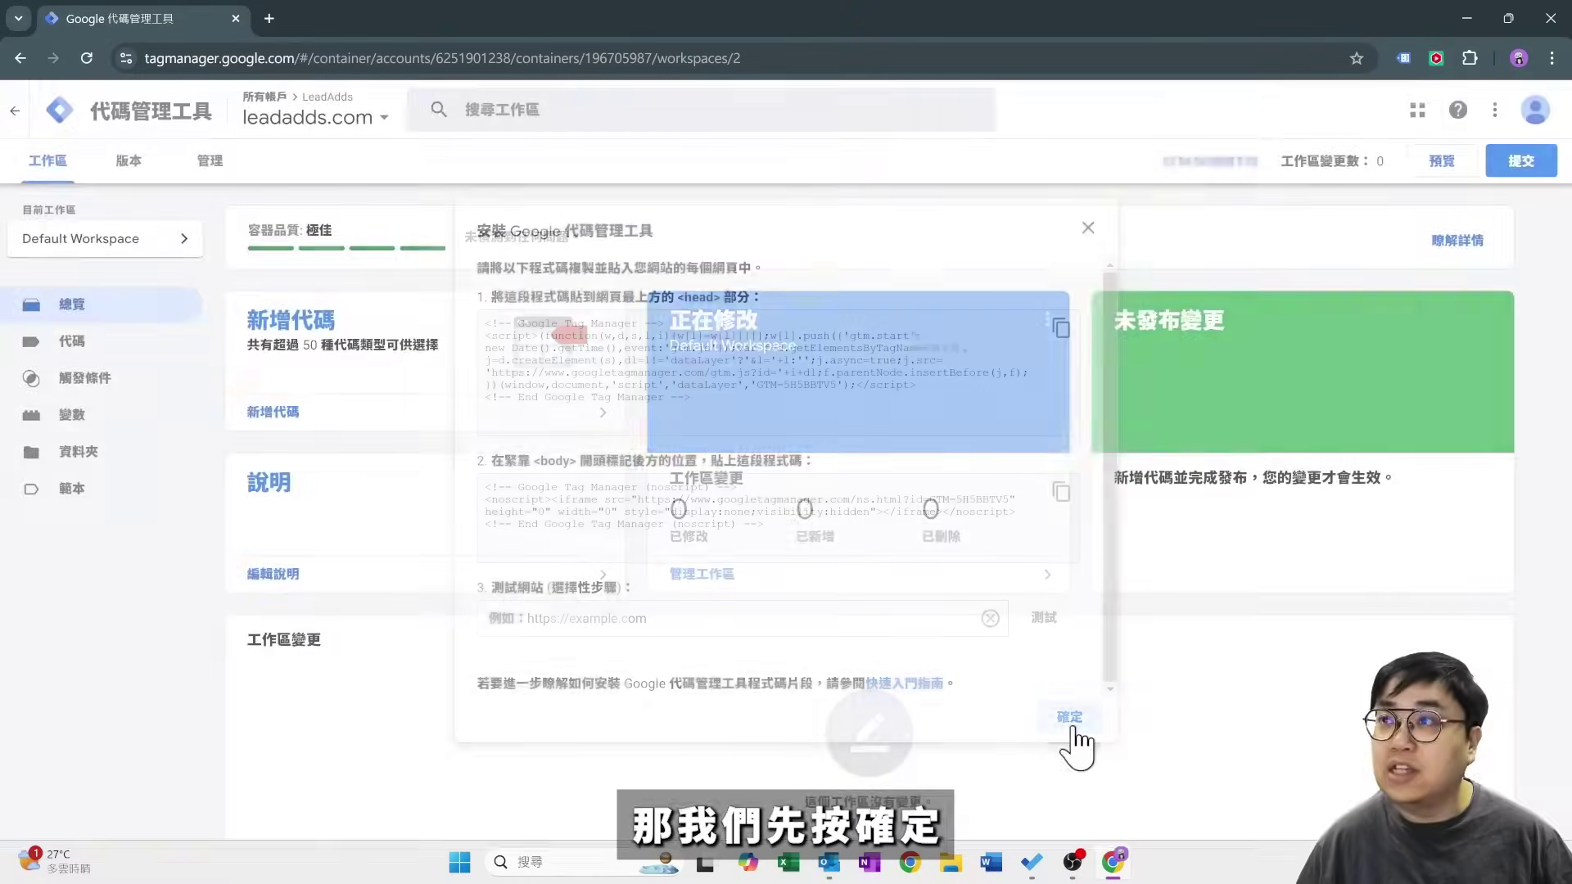
Look over the installation access and workspace overview, and view the container's list of tags.
click(1205, 164)
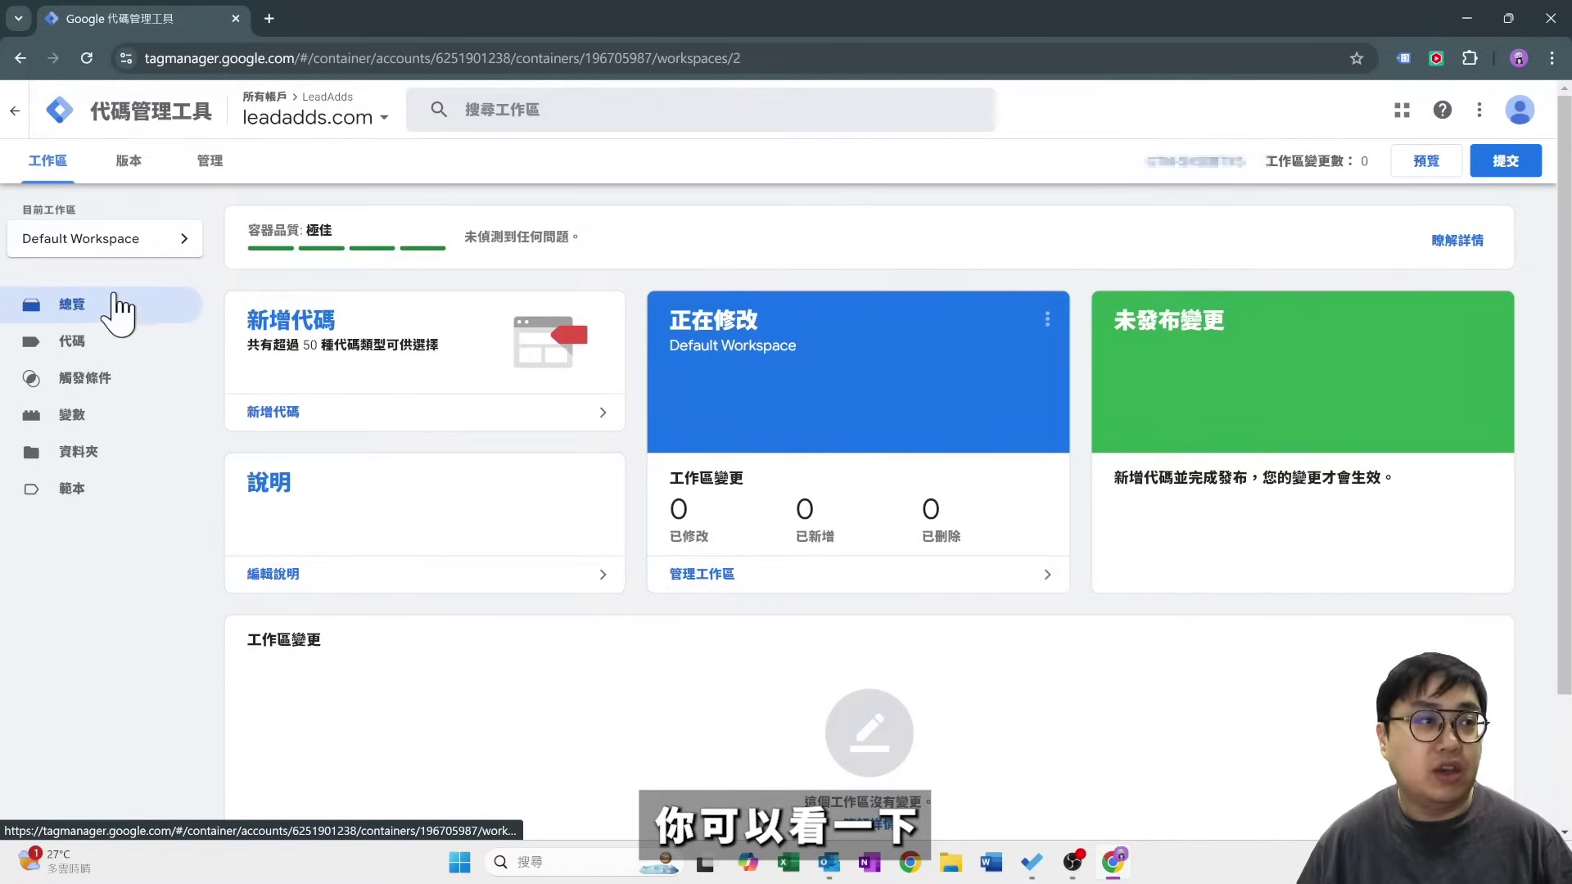
scroll(877, 492, down, 2)
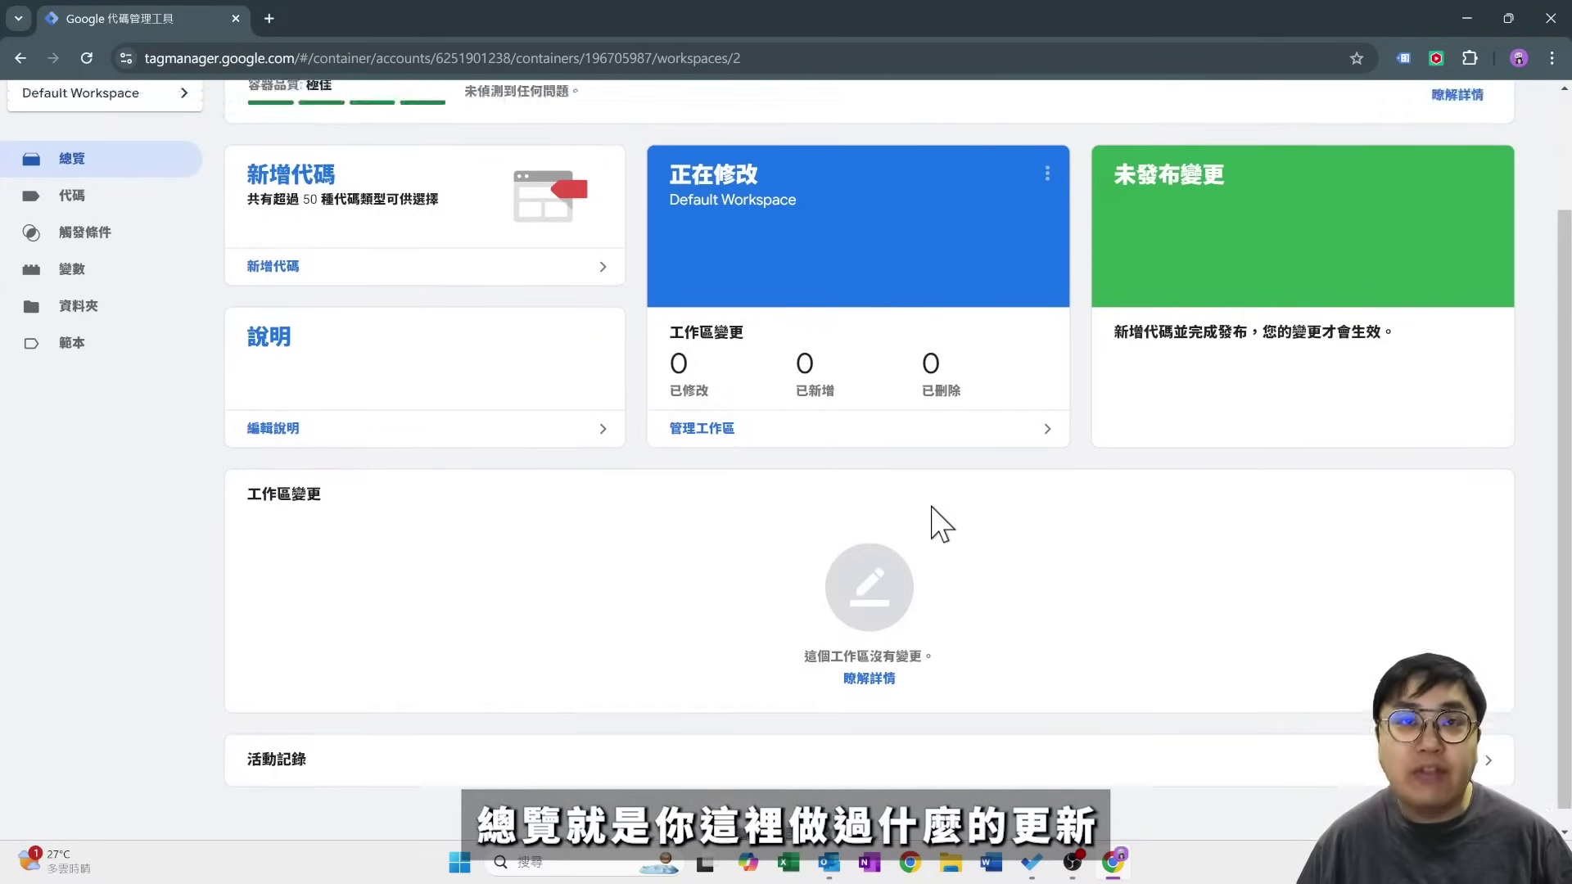
scroll(933, 524, up, 2)
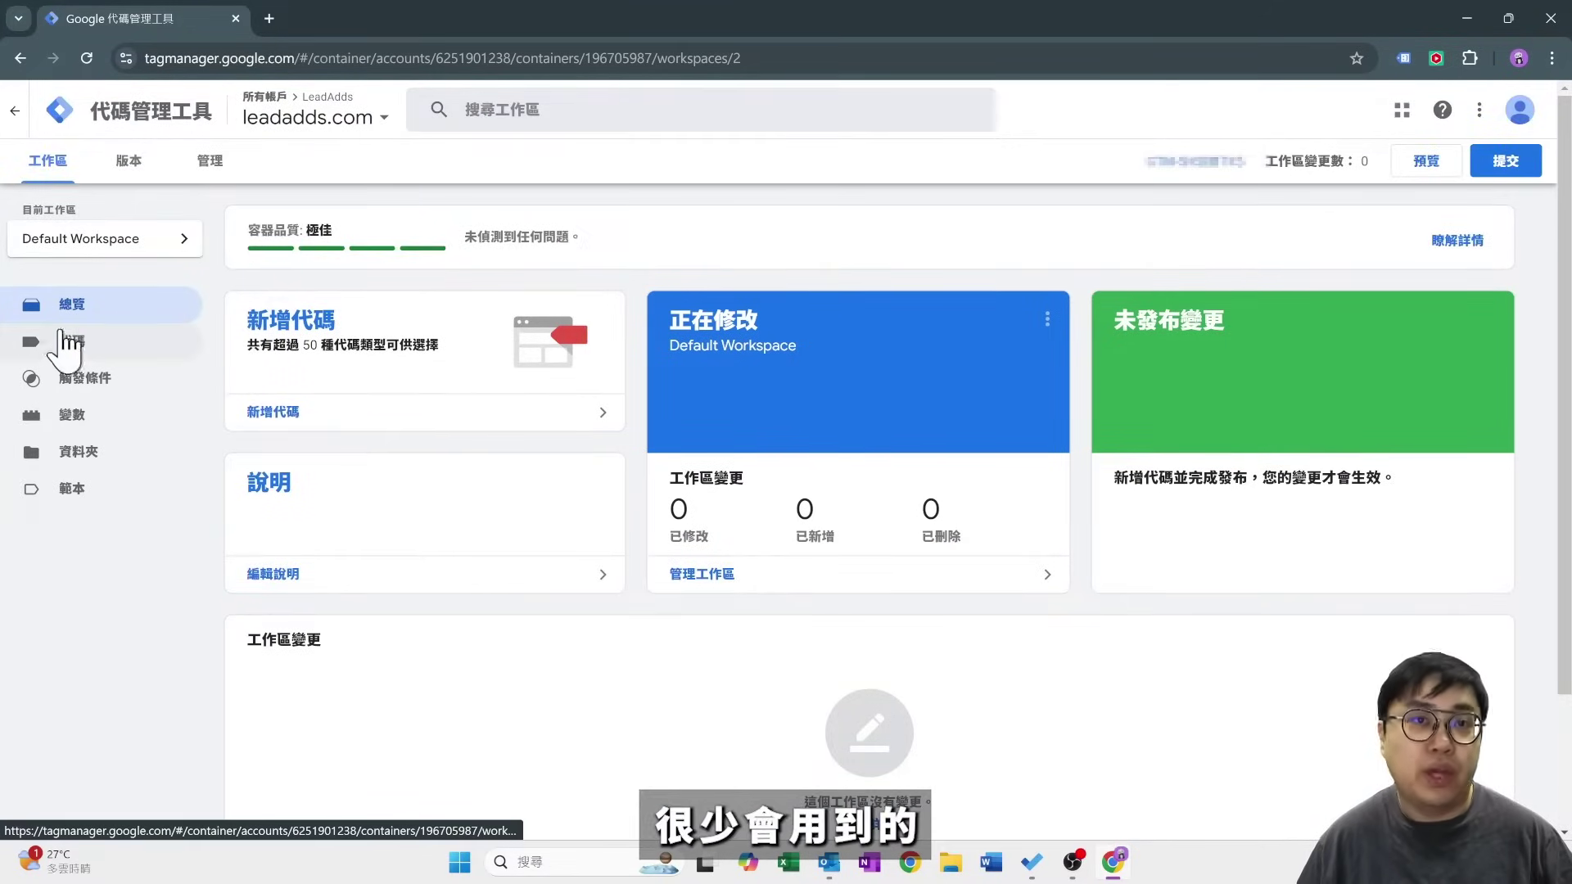
click(103, 343)
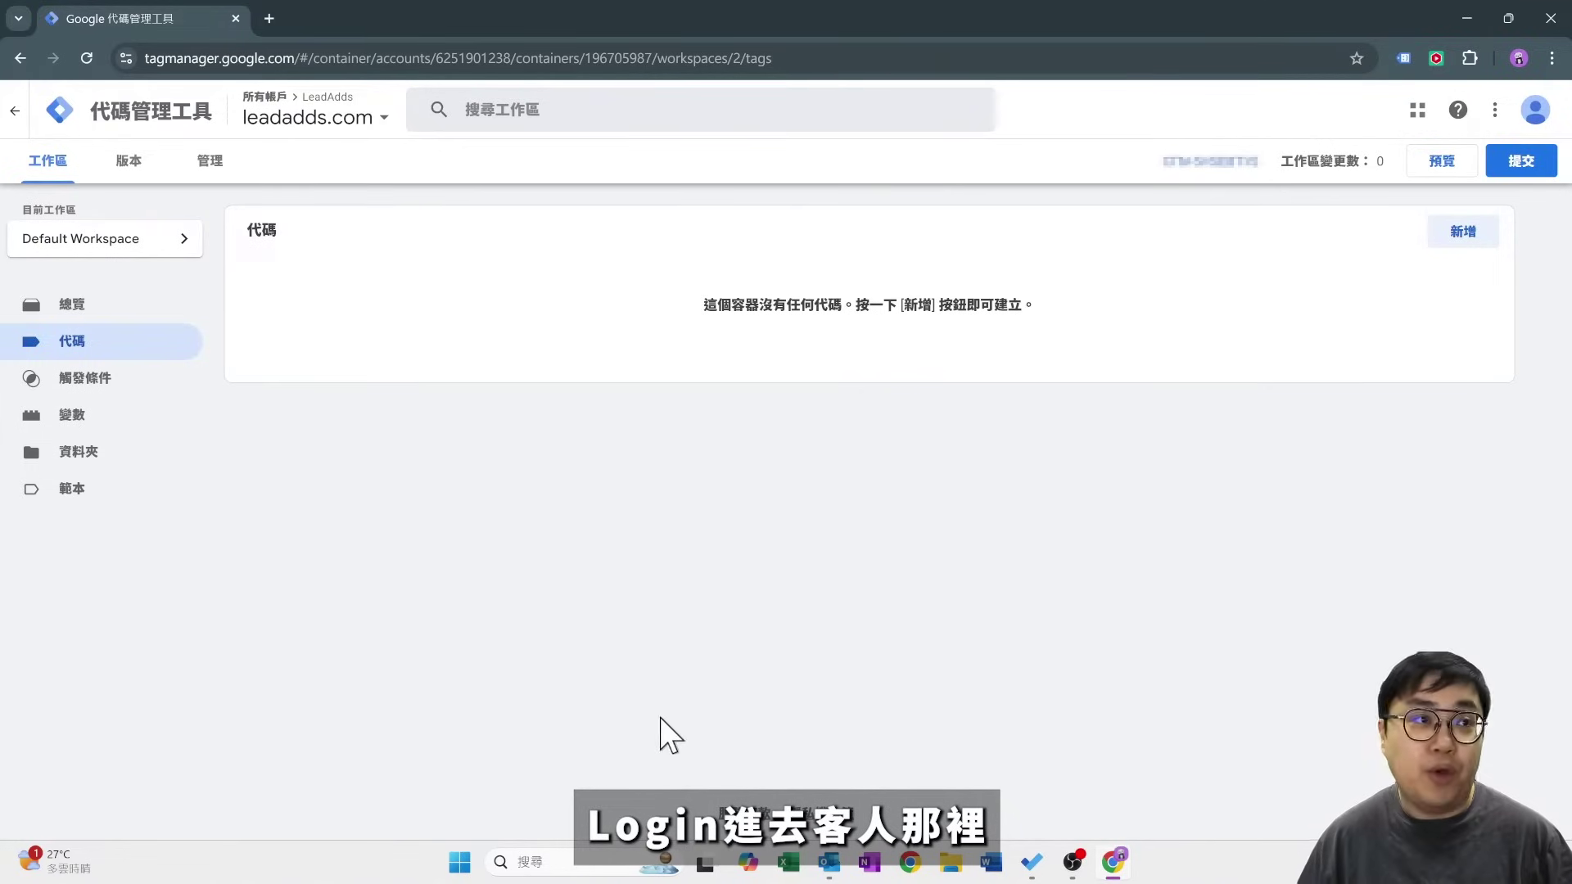
Examine the trigger types available for a new trigger and close it without saving.
click(63, 381)
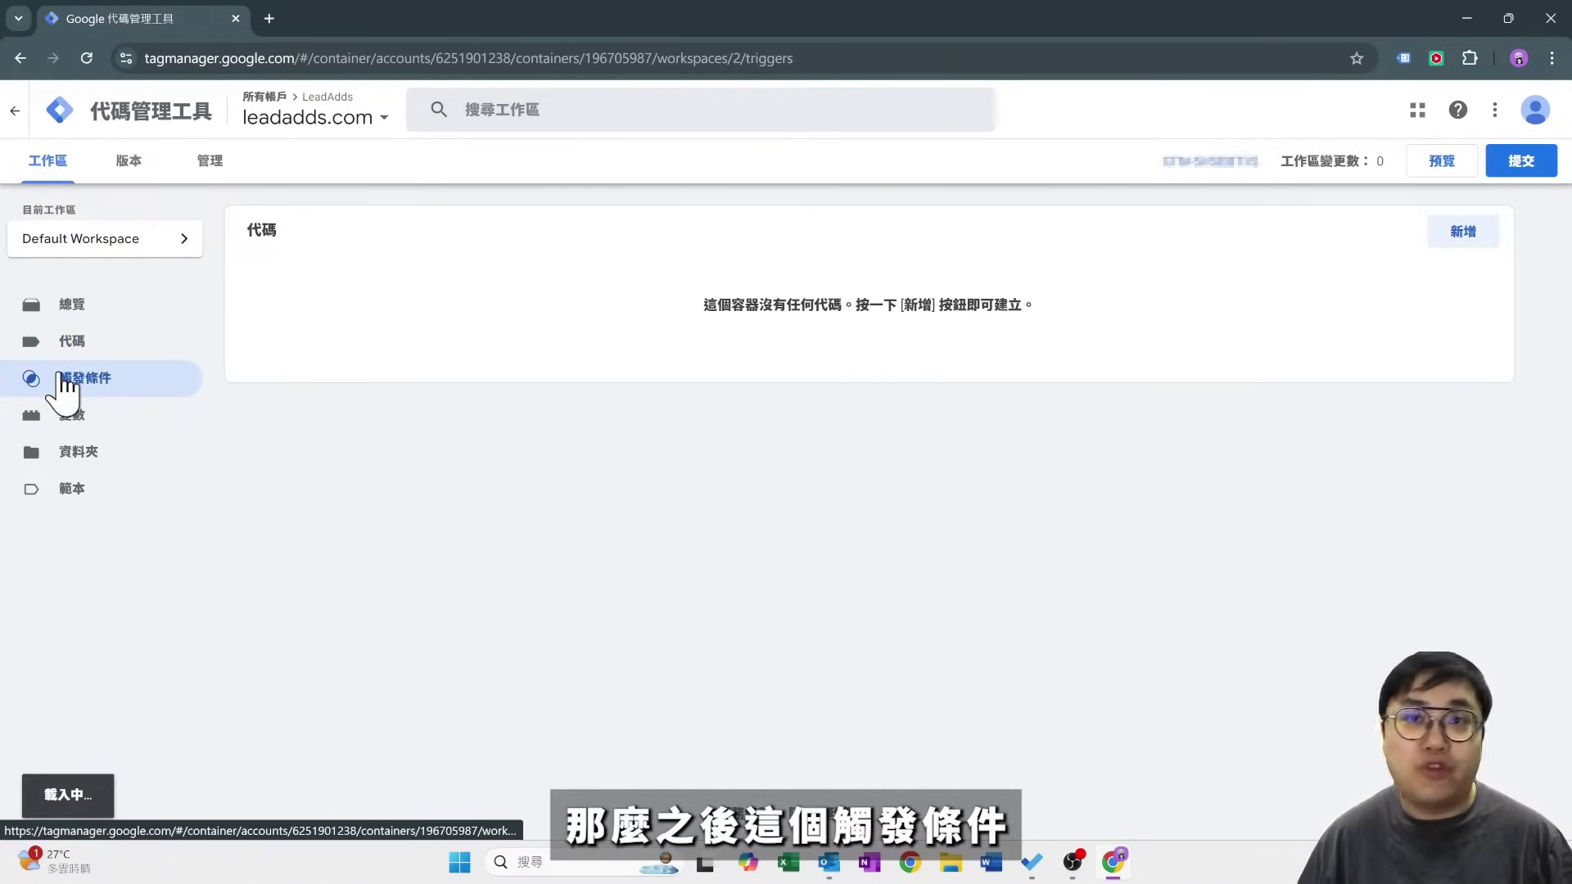
click(1465, 233)
click(1101, 270)
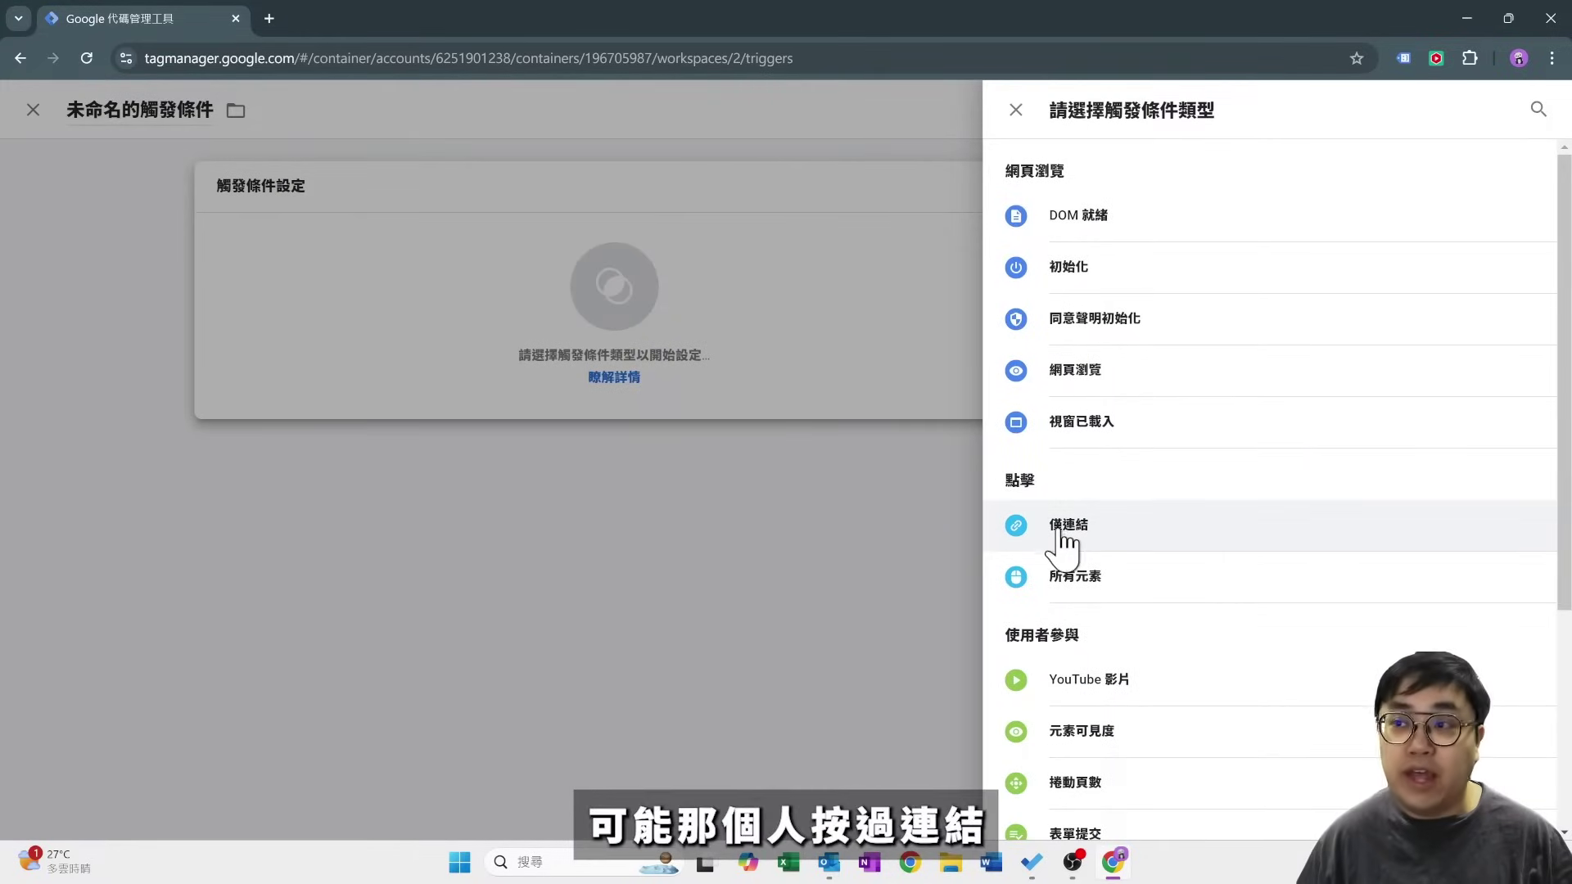
scroll(1098, 537, down, 3)
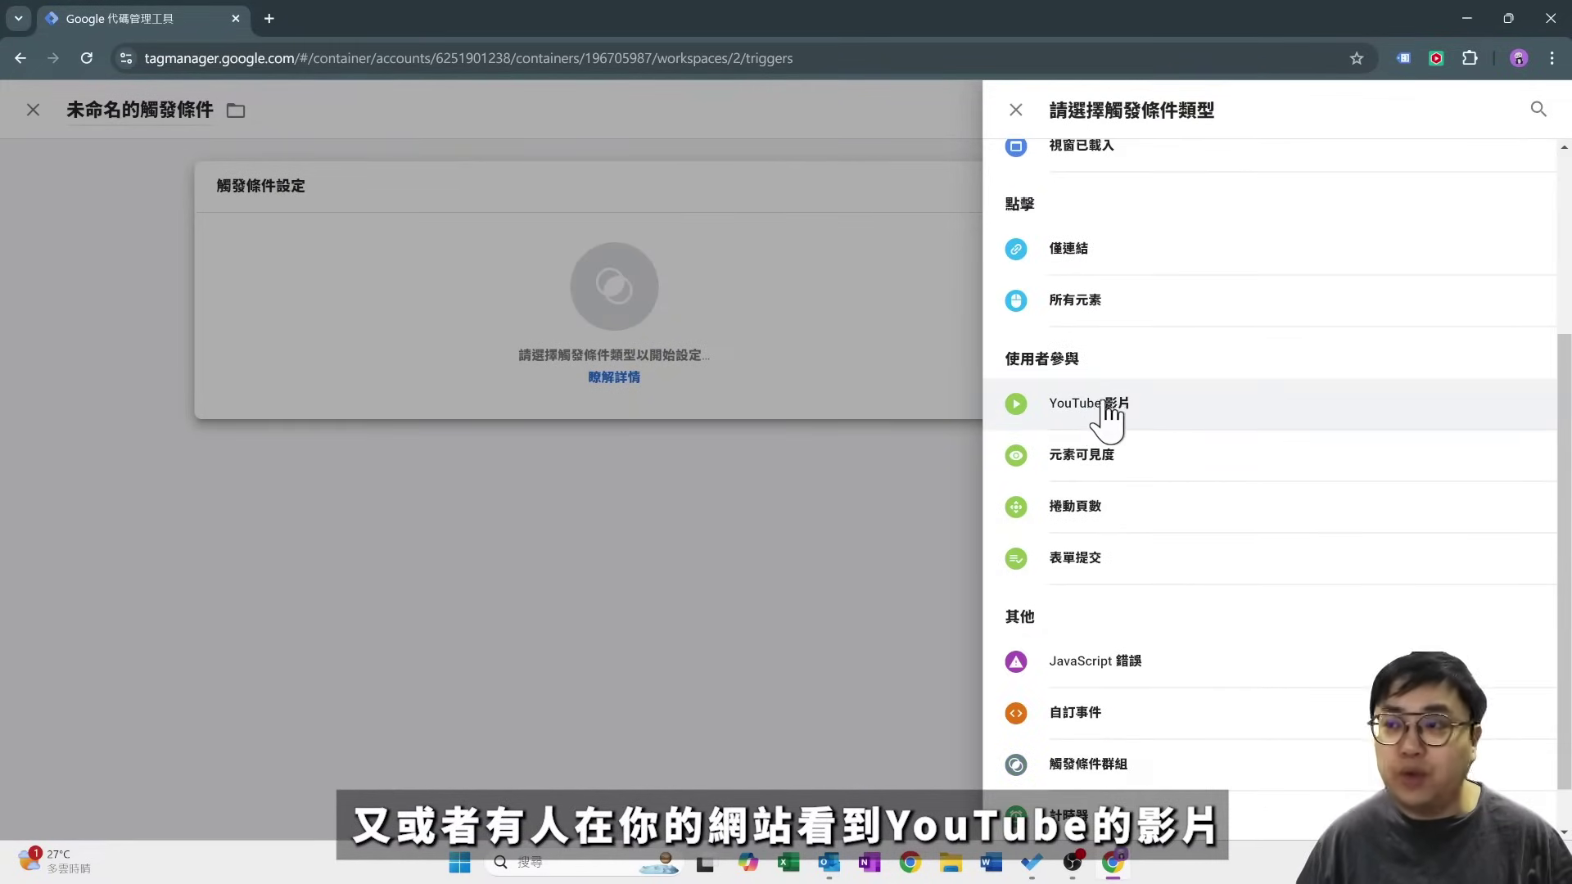
scroll(1101, 451, down, 1)
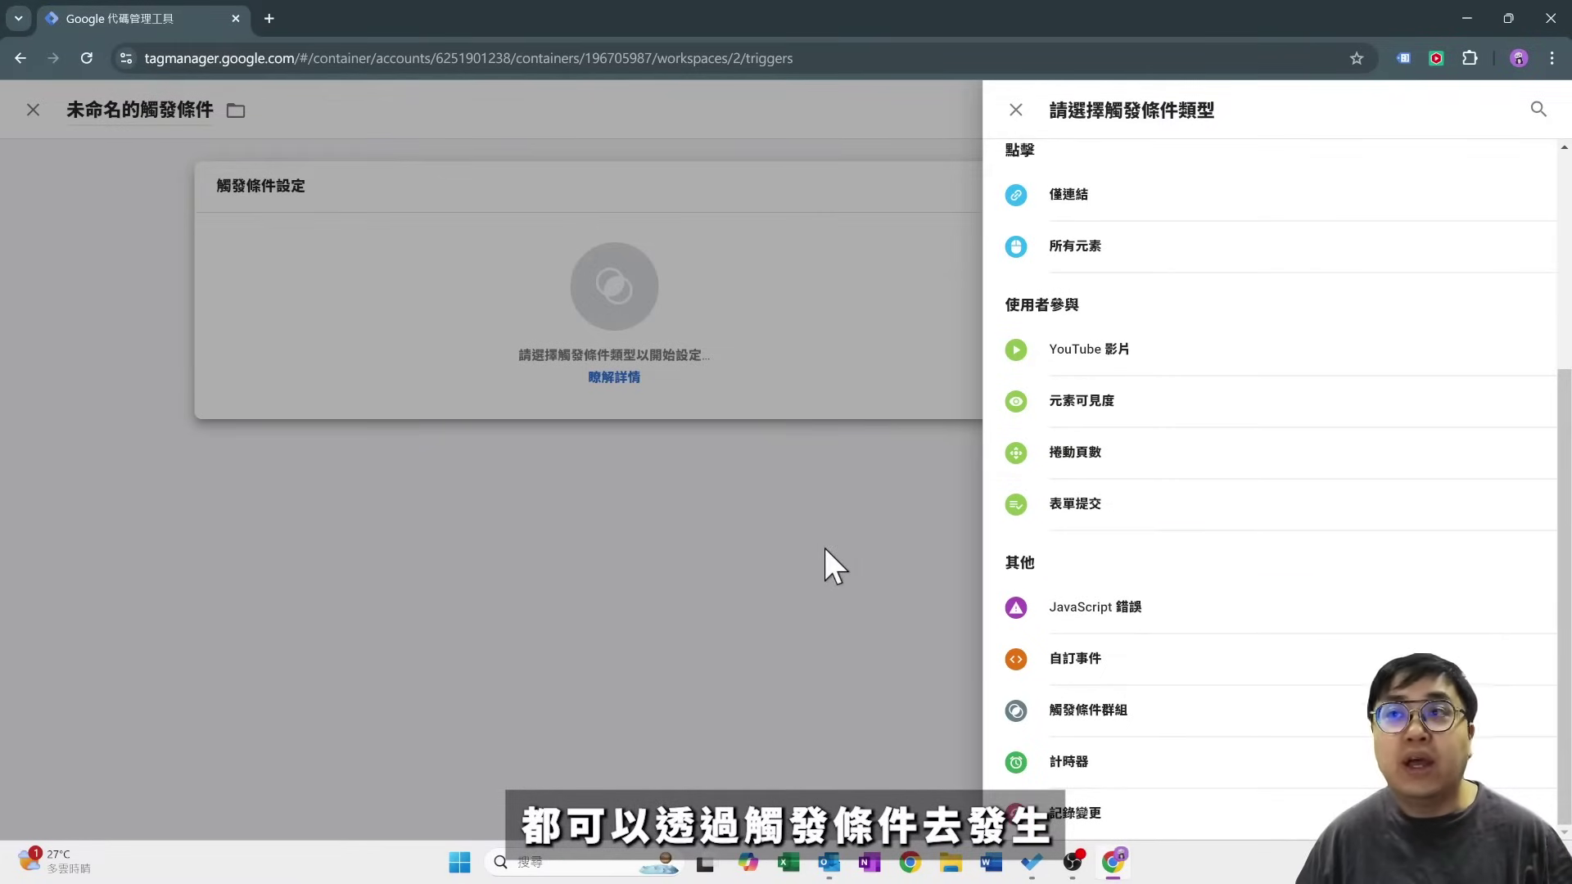
click(833, 597)
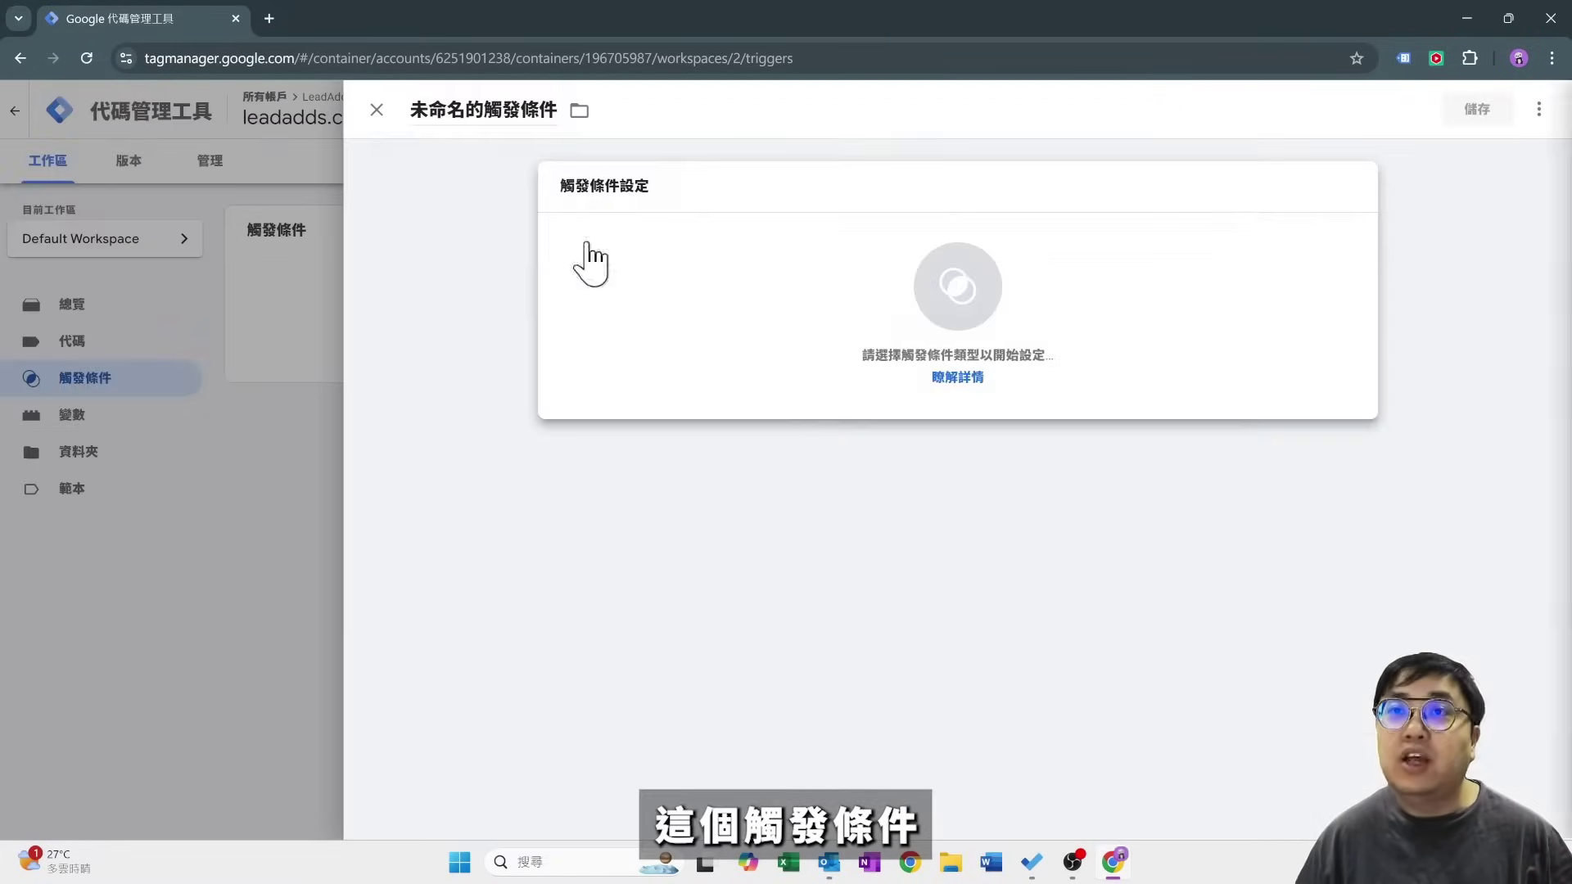
click(375, 113)
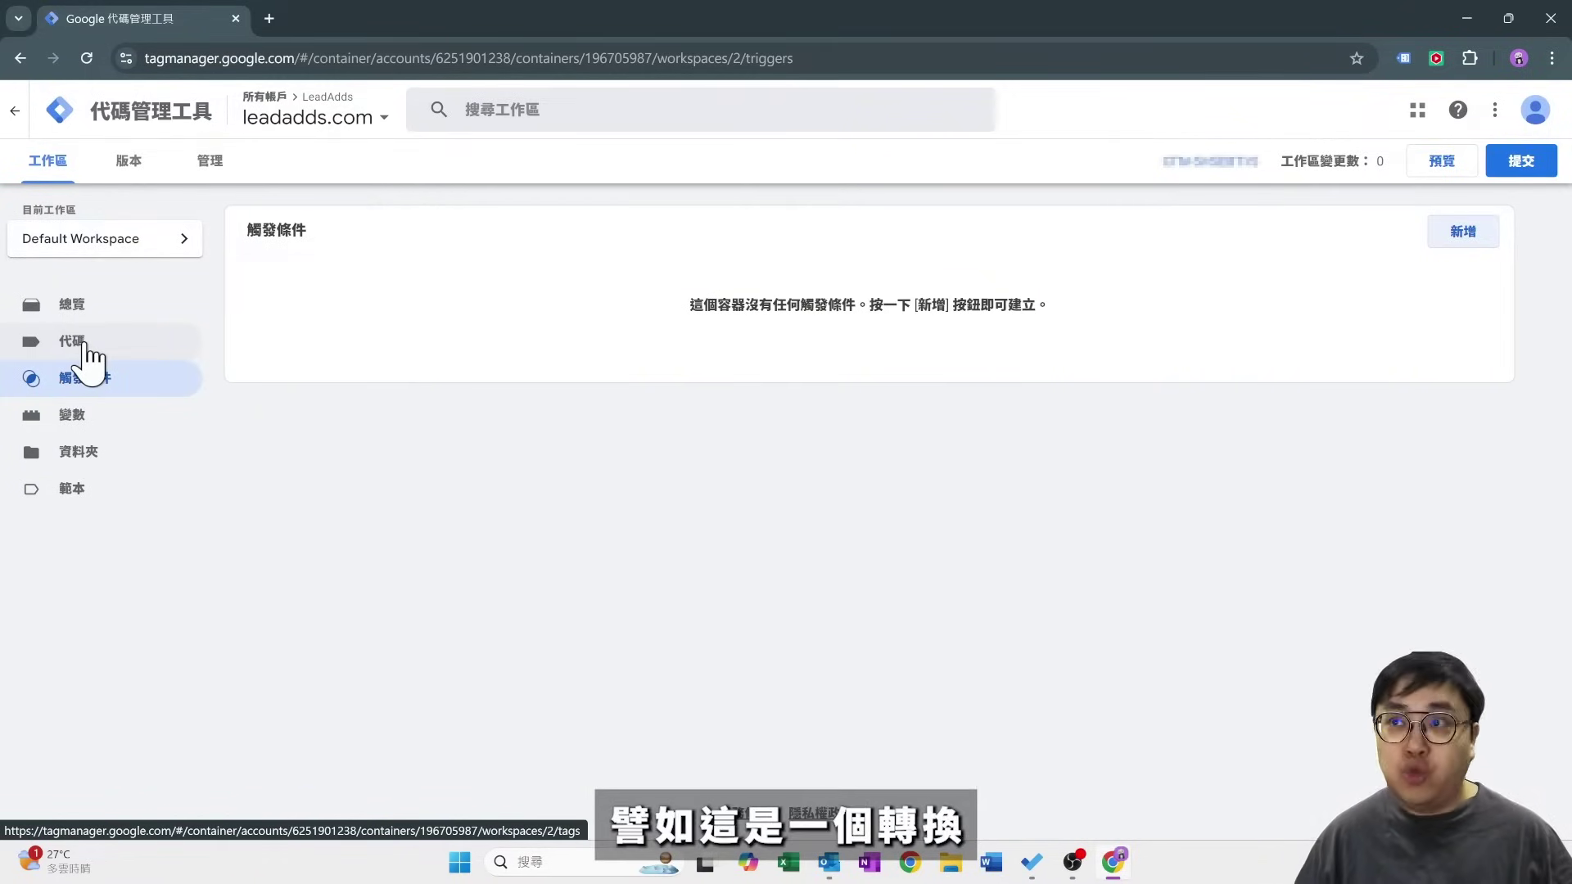
Review the built-in variables available for configuration, and view the container's folders and templates.
click(69, 418)
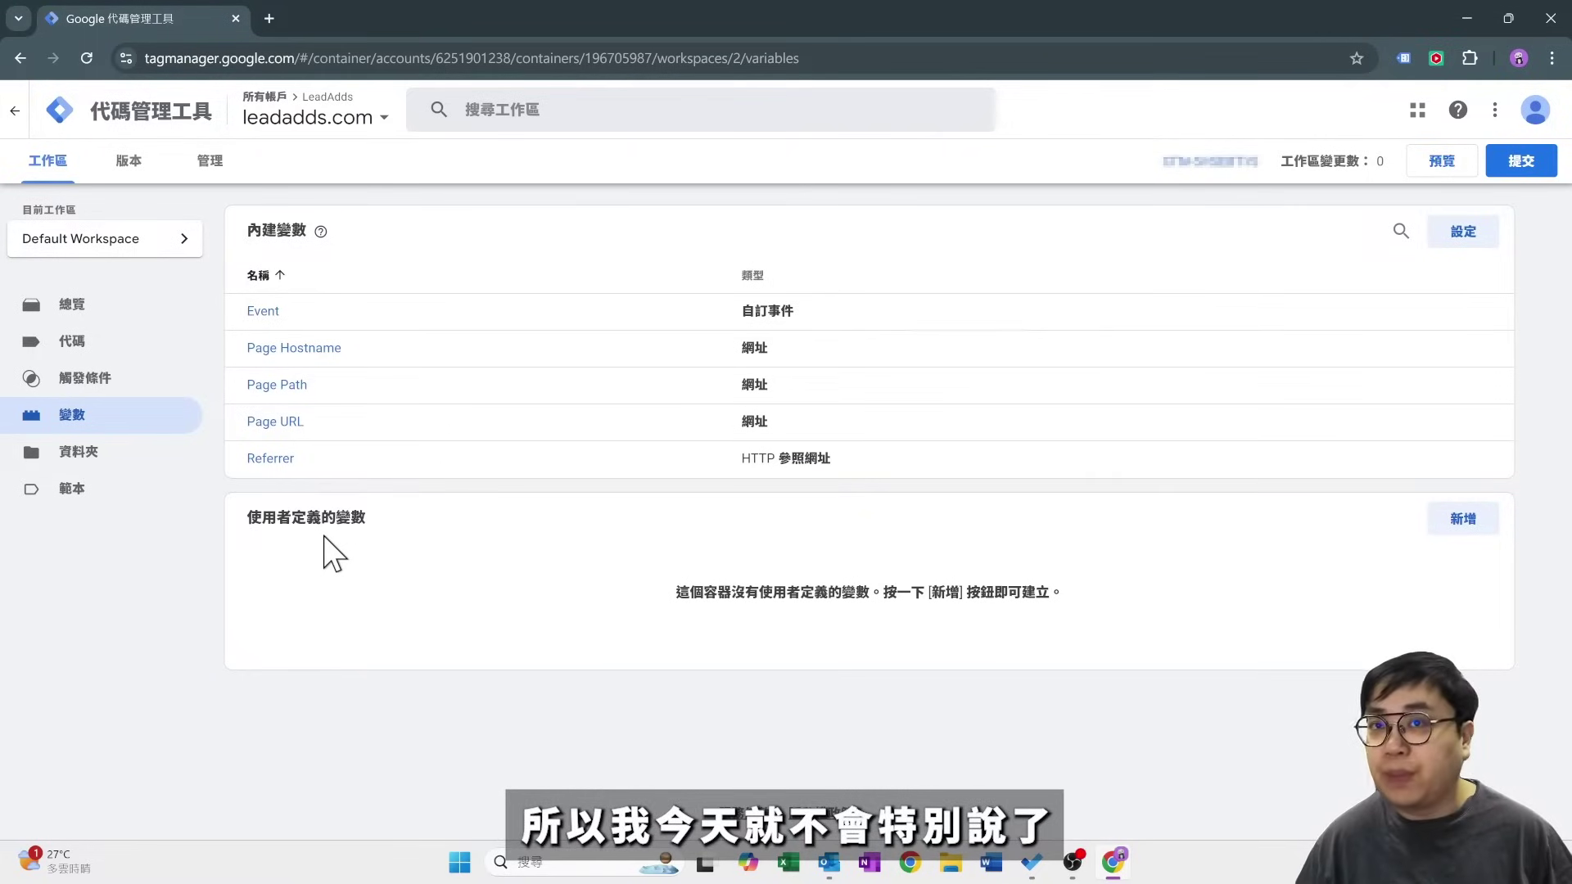
click(1465, 236)
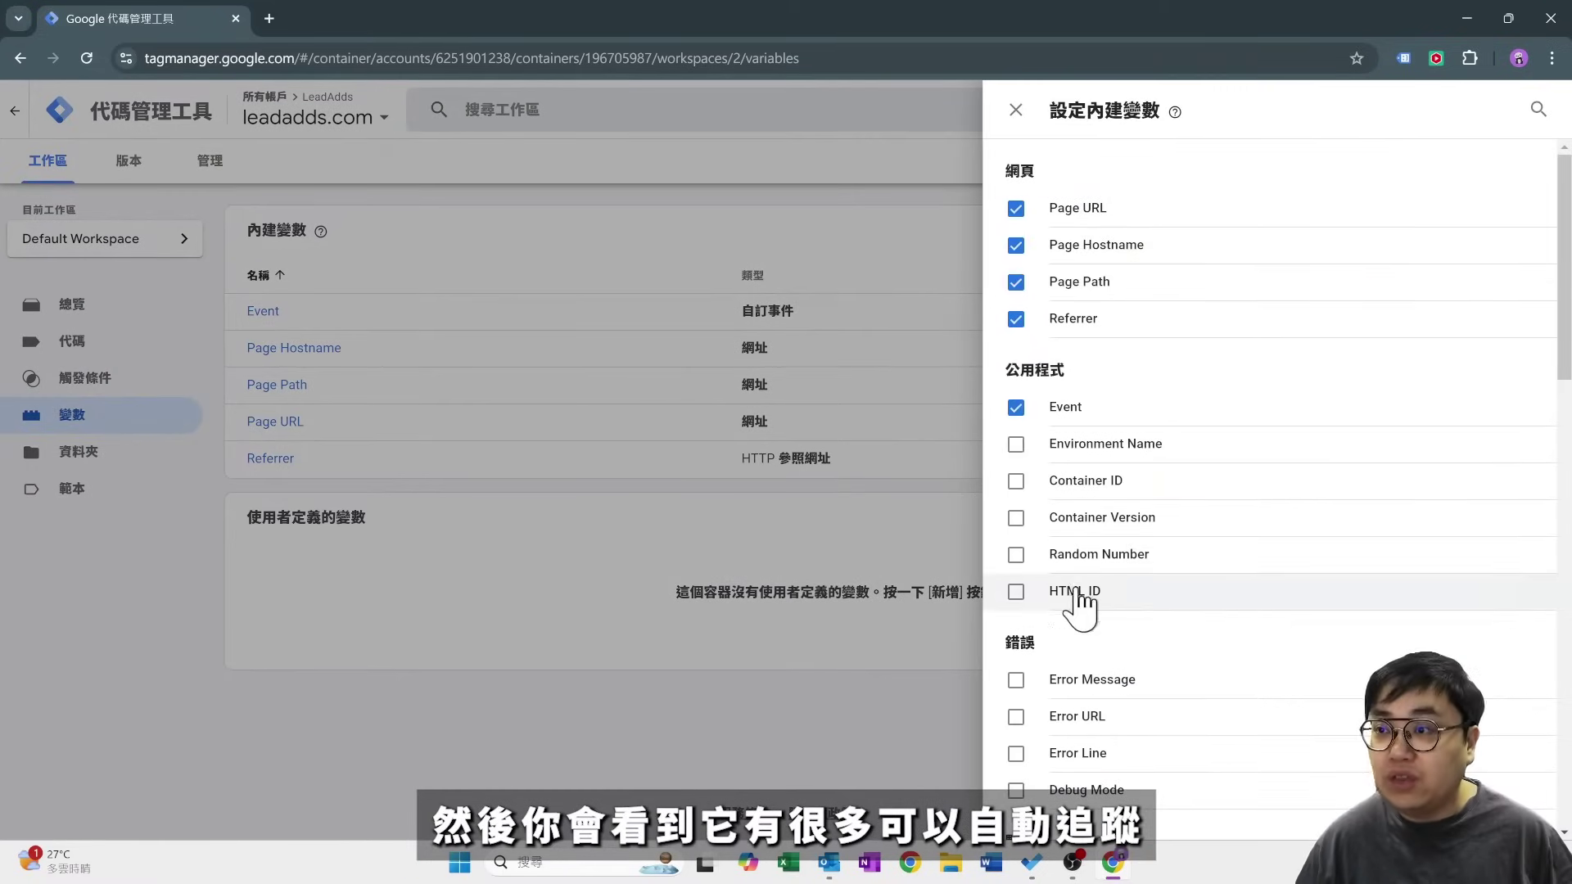
scroll(1089, 376, down, 2)
scroll(1183, 396, down, 3)
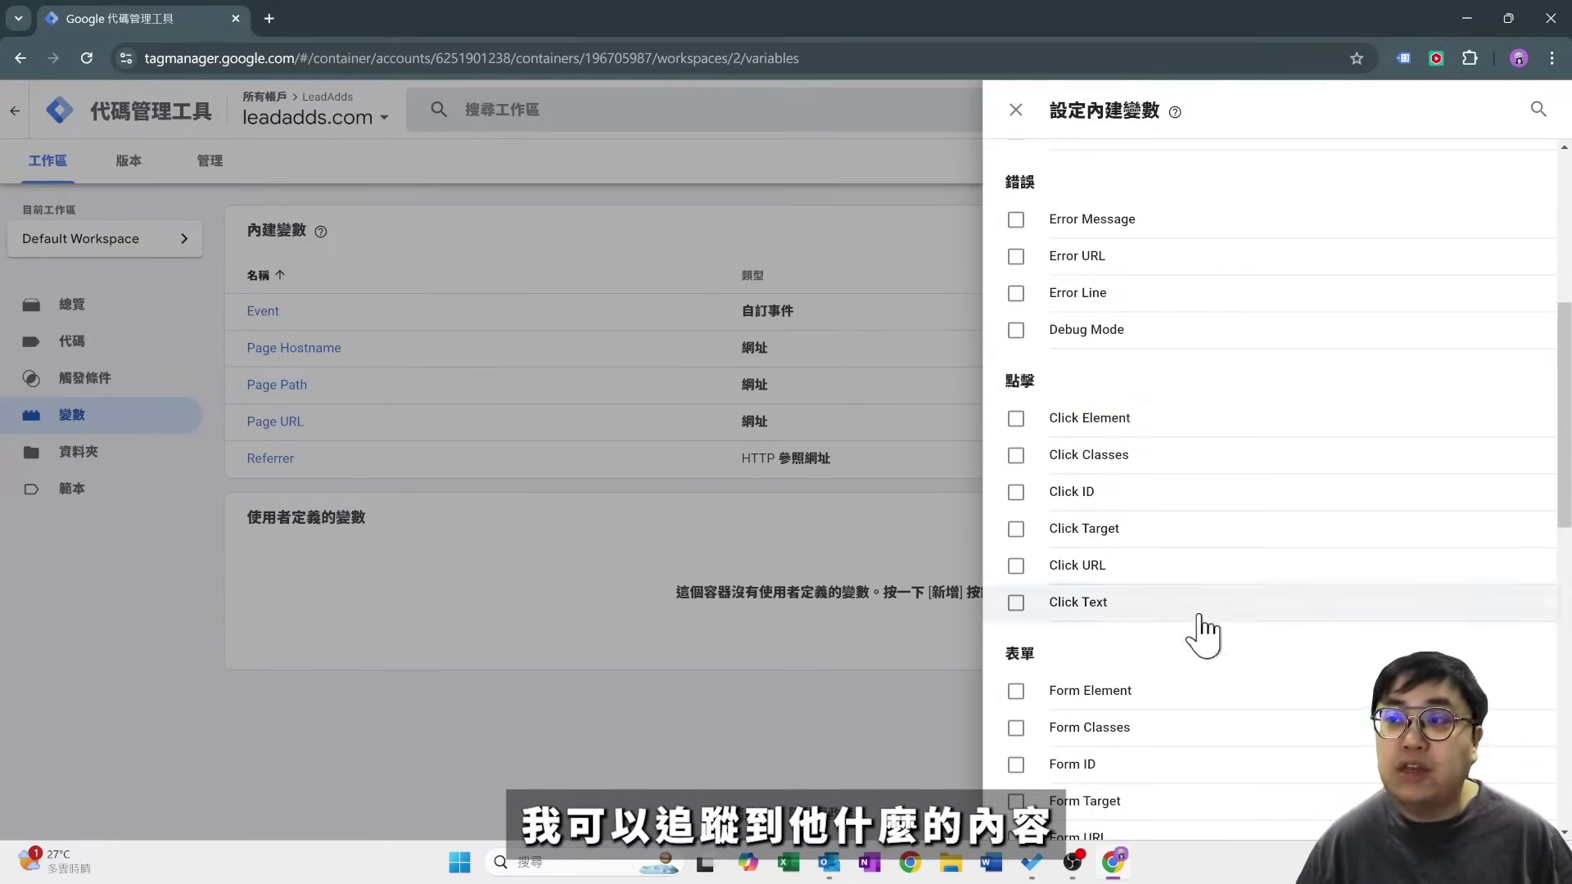
scroll(1211, 573, down, 2)
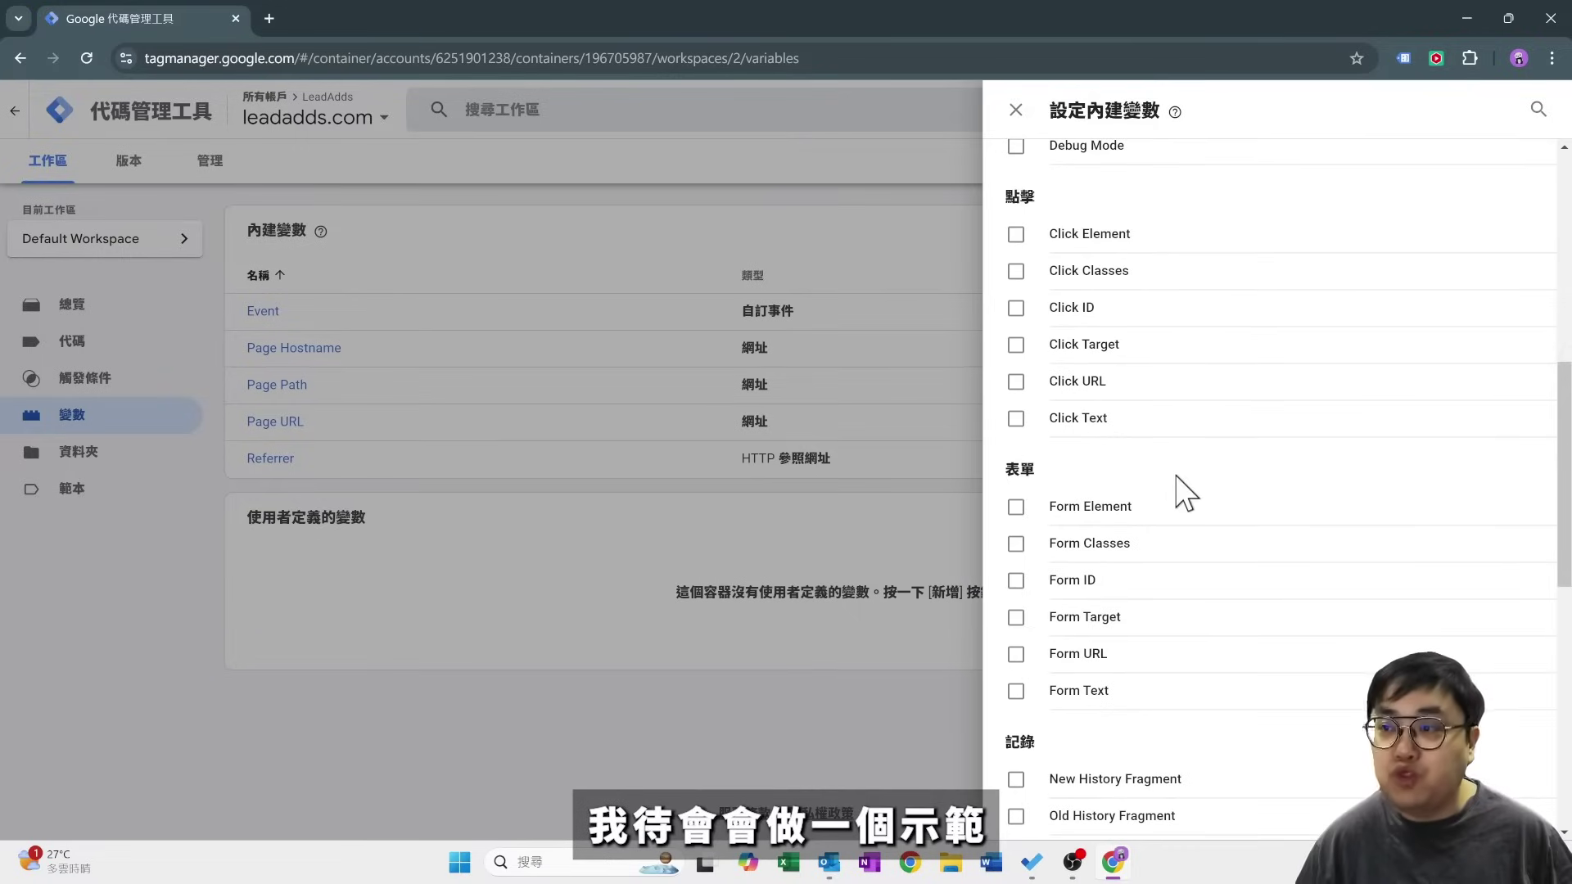
scroll(1189, 519, down, 3)
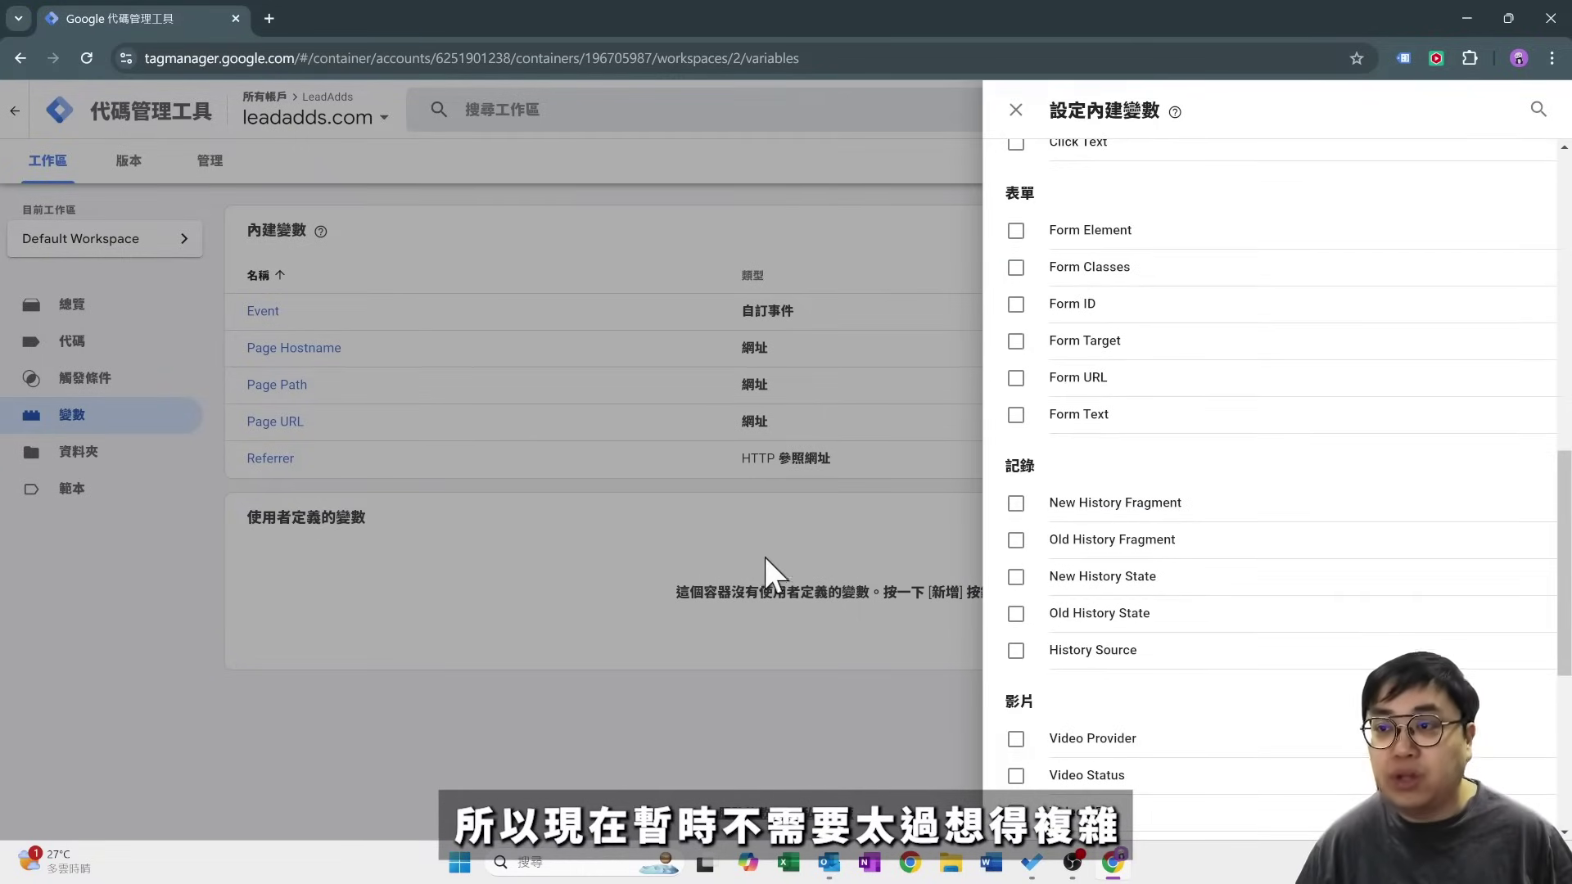
click(775, 705)
click(66, 455)
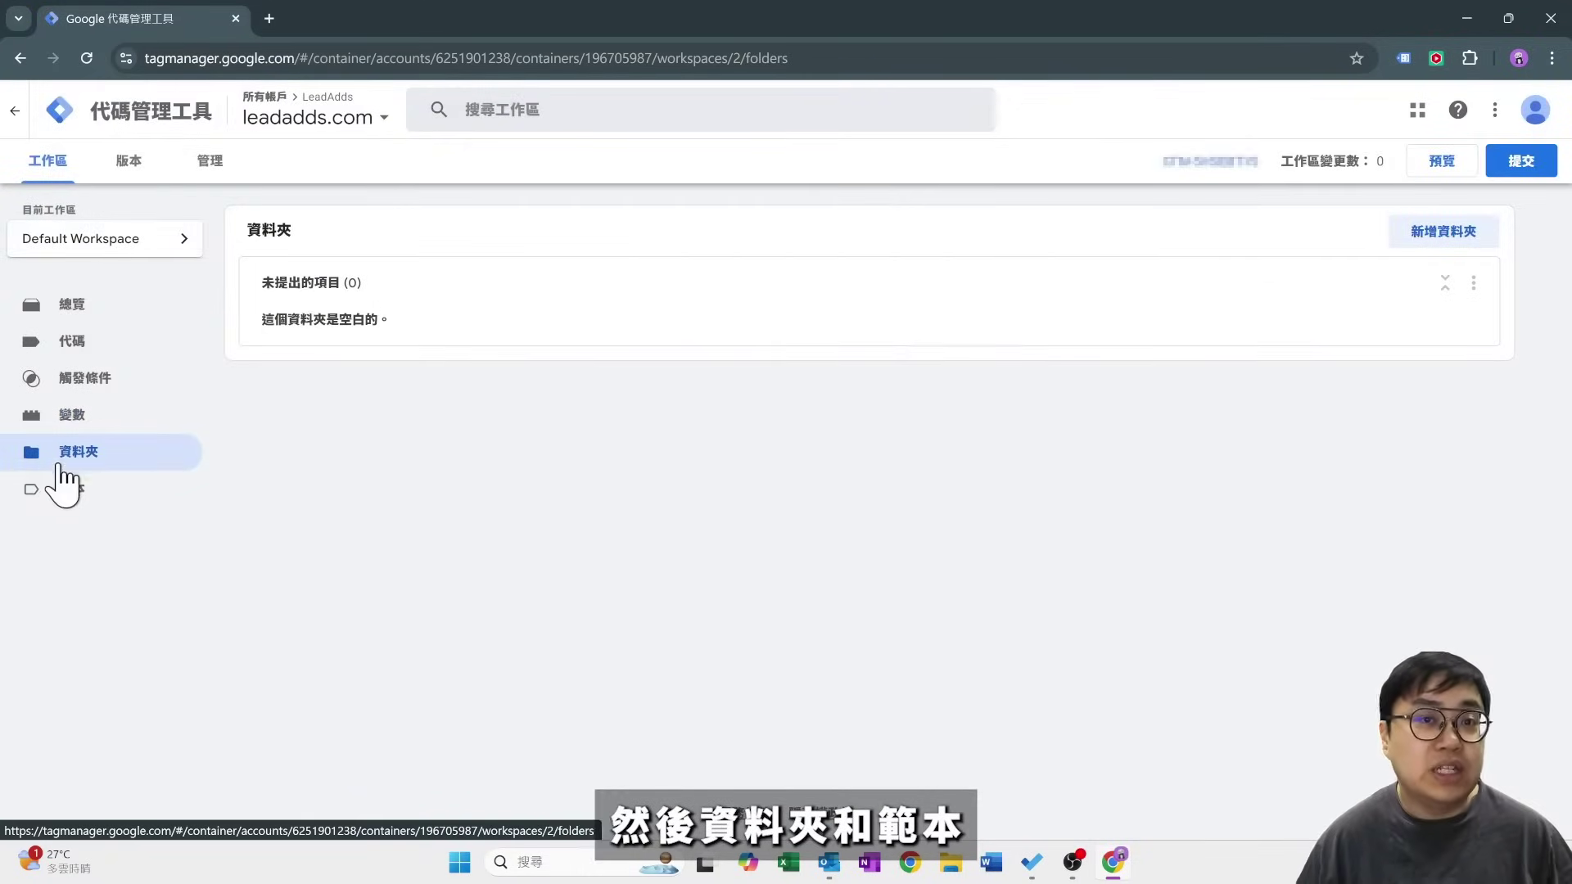
click(56, 491)
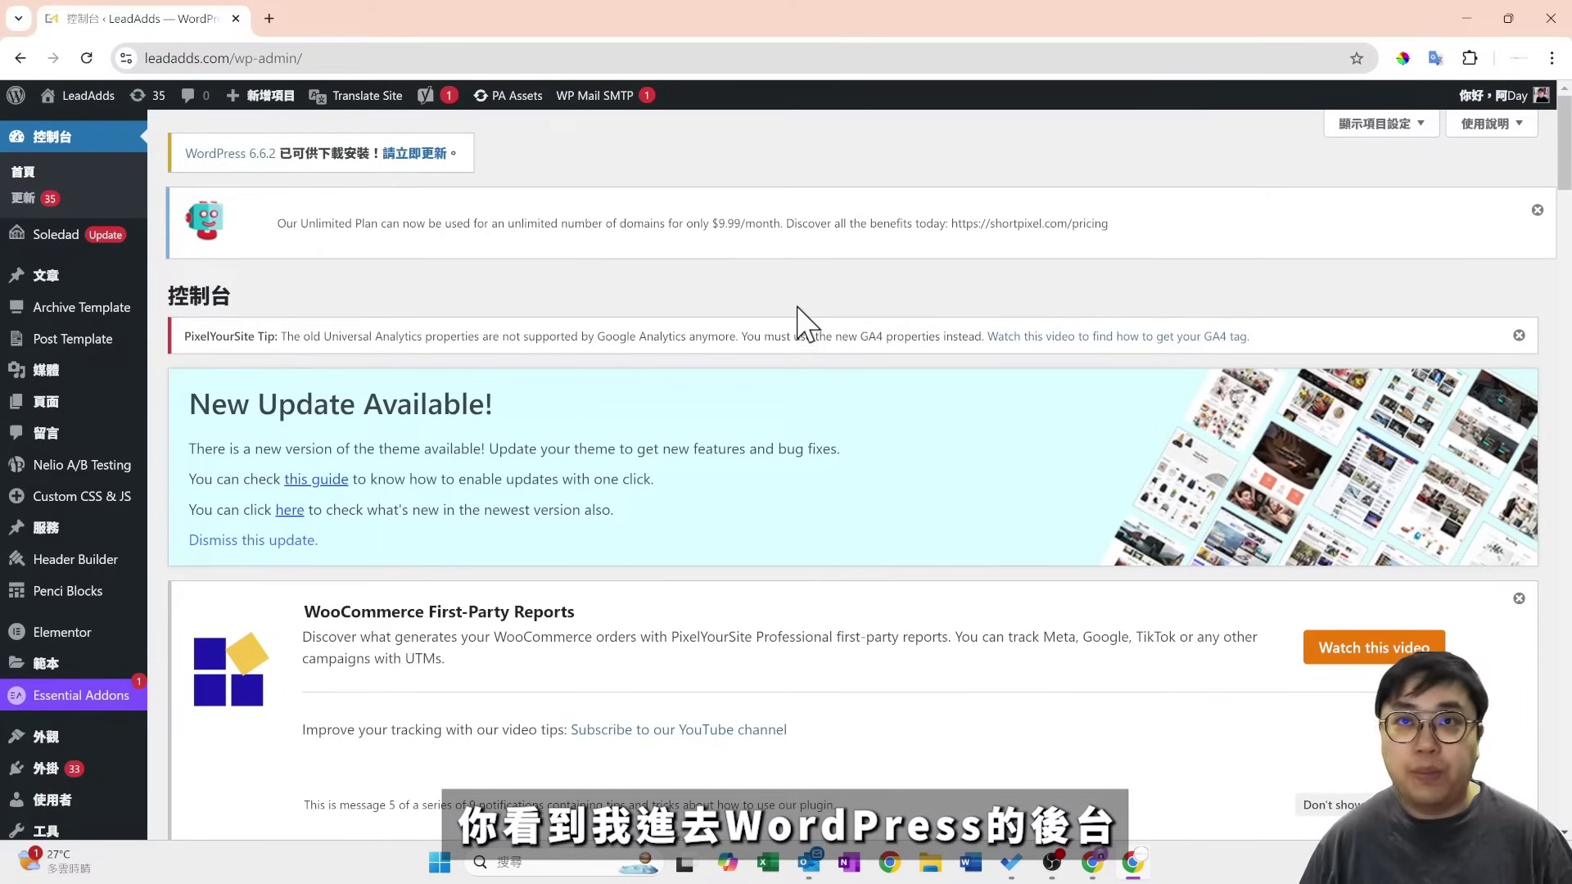
Switch to the WordPress admin and search the installable plugins for "Head & Footer".
scroll(50, 670, down, 1)
click(49, 675)
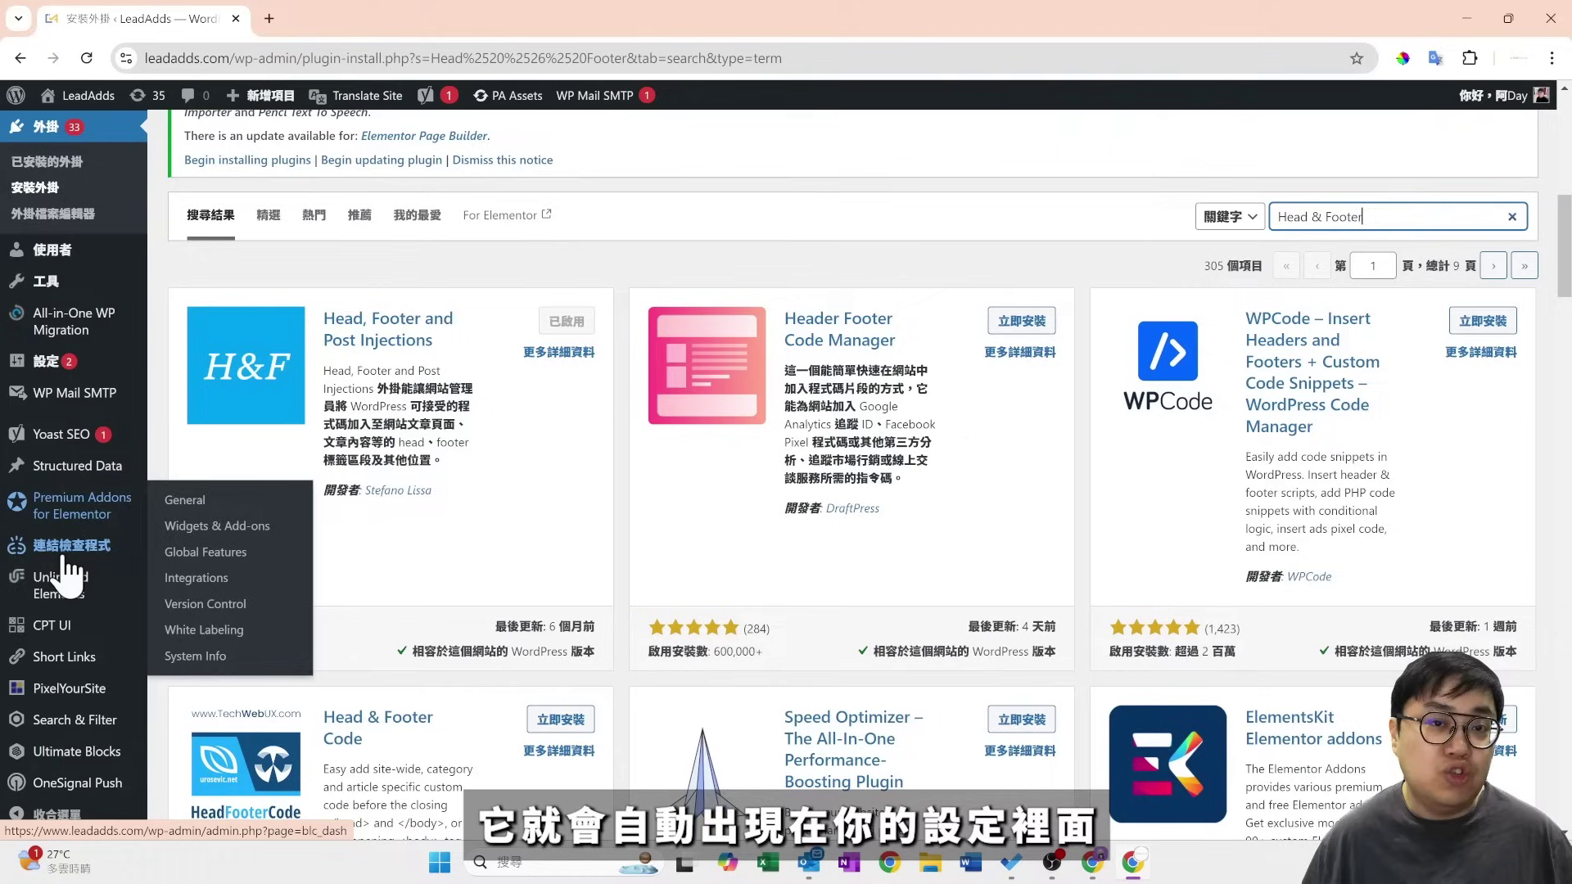
Open the Head and Footer settings and look through the code sections for <head> and <body>.
mouse_move(82, 361)
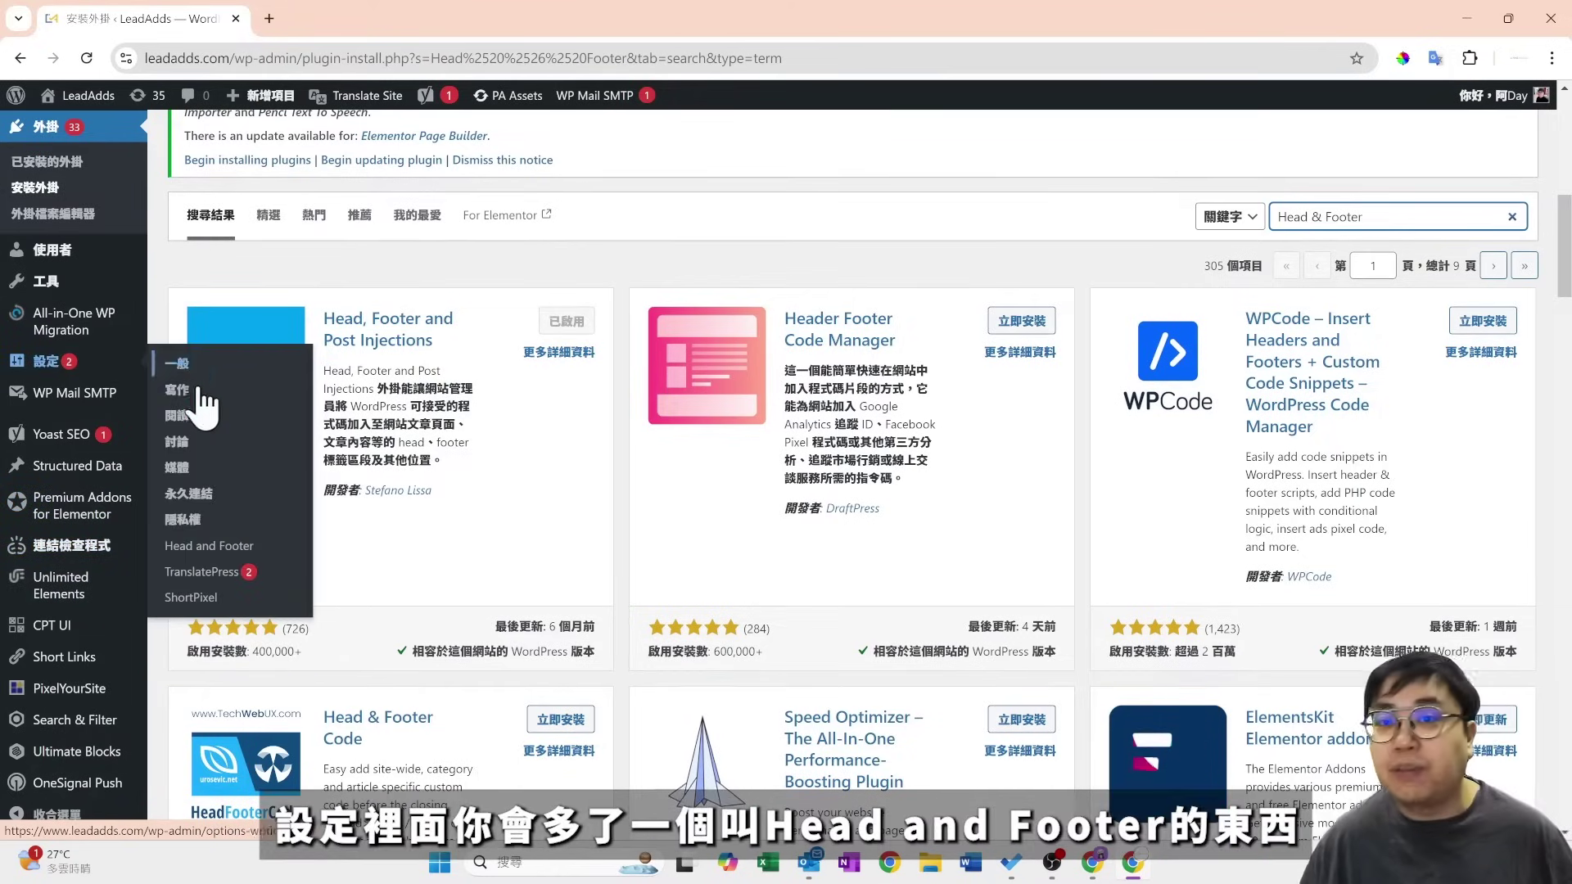
click(275, 550)
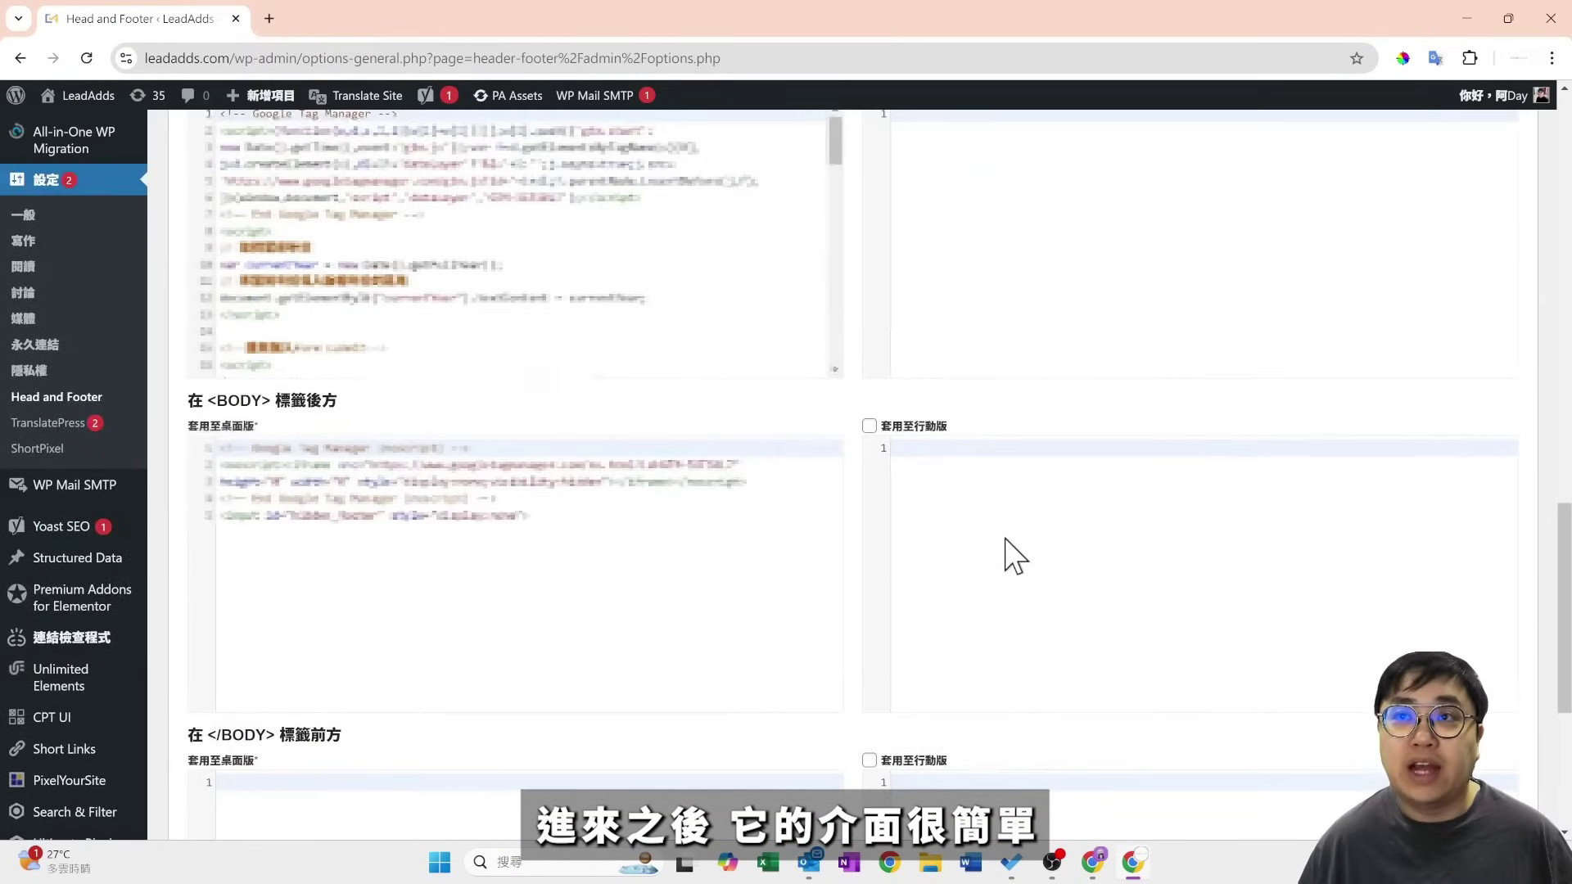
scroll(920, 519, up, 1)
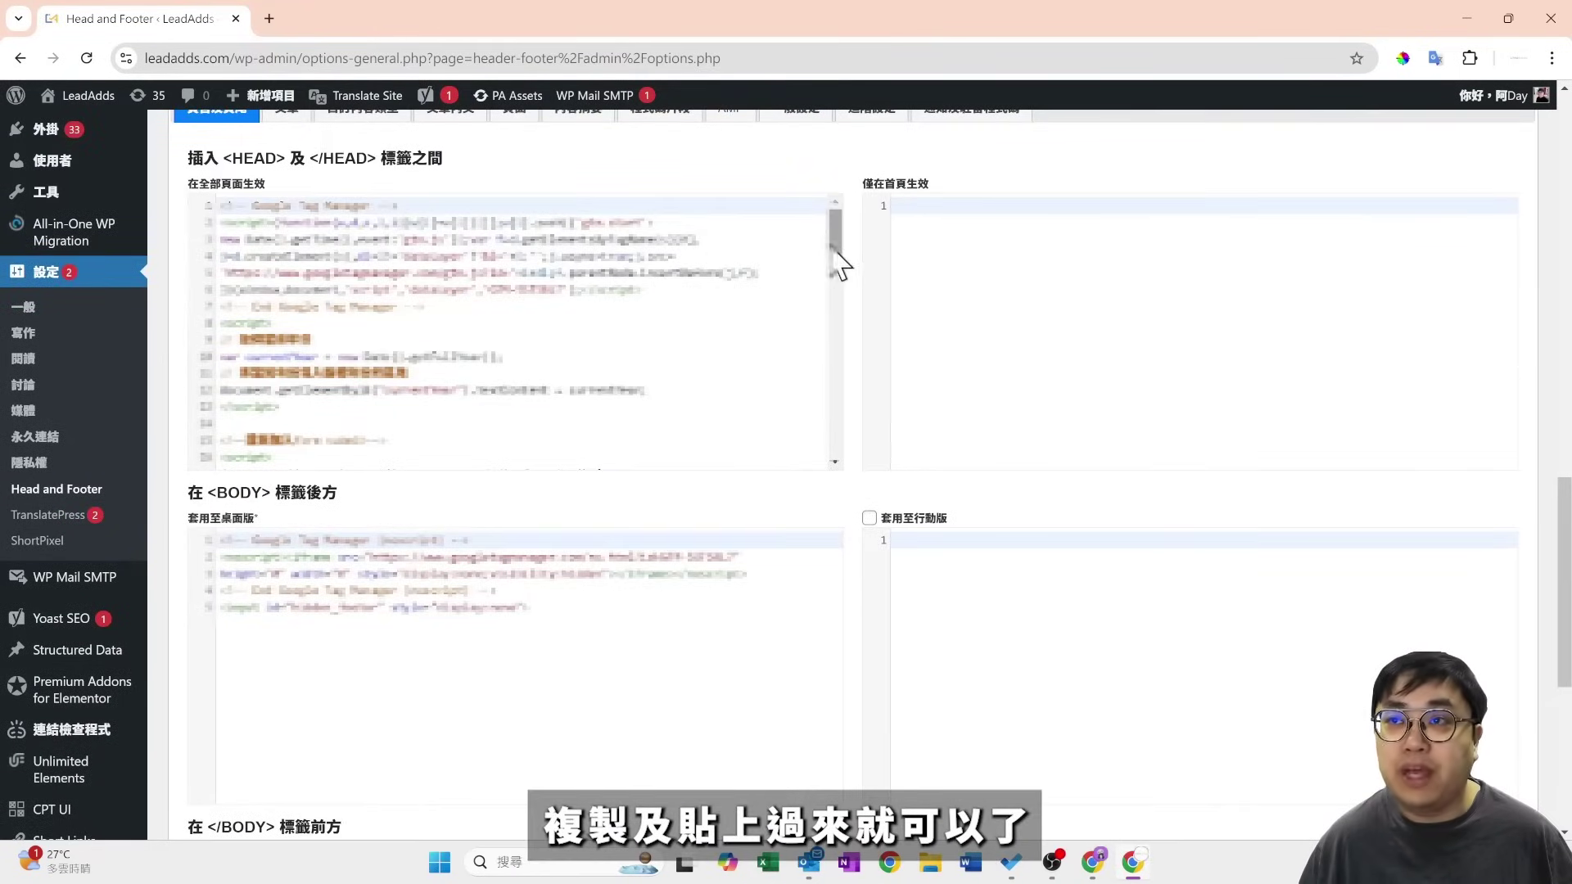
drag(835, 245, 842, 498)
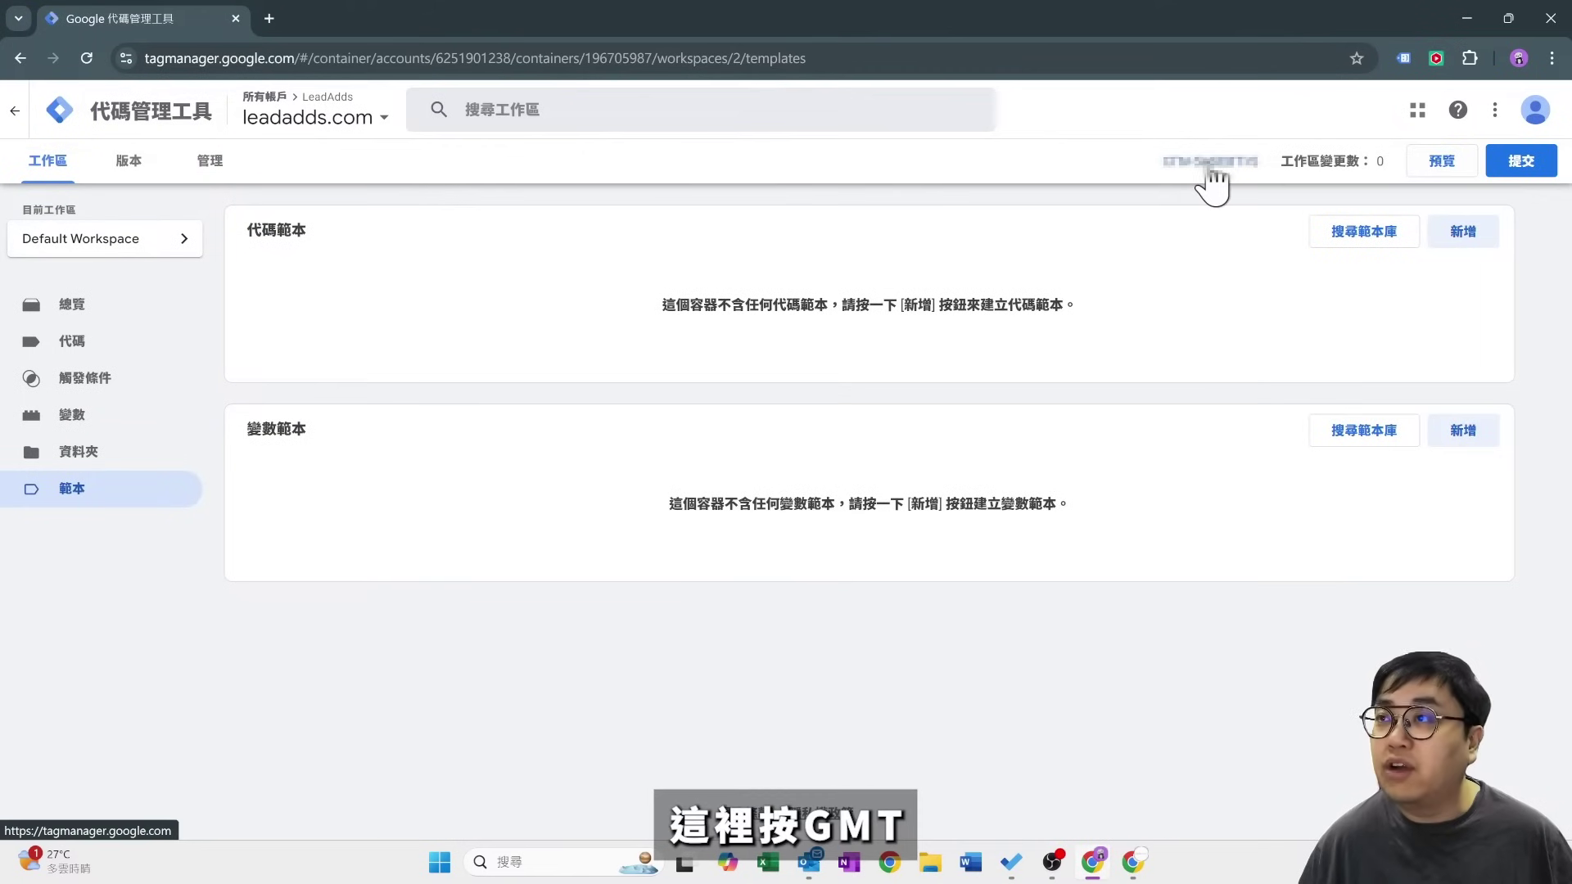
Copy the Tag Manager <head> snippet and paste it on a new line after the existing all-pages <HEAD> code in WordPress Head and Footer.
click(1208, 167)
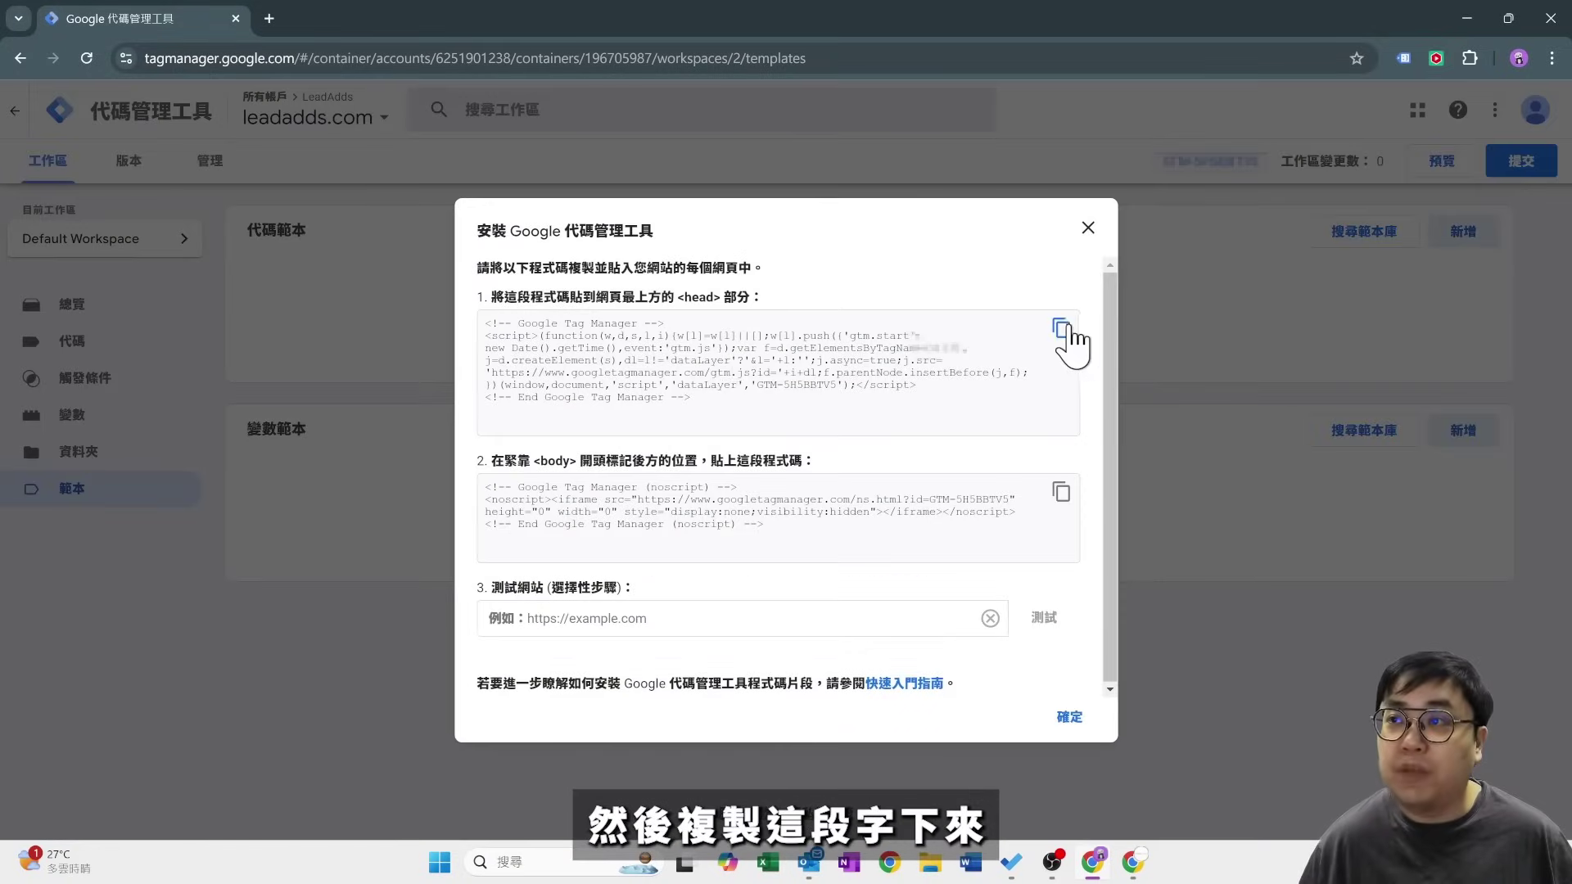
click(1061, 329)
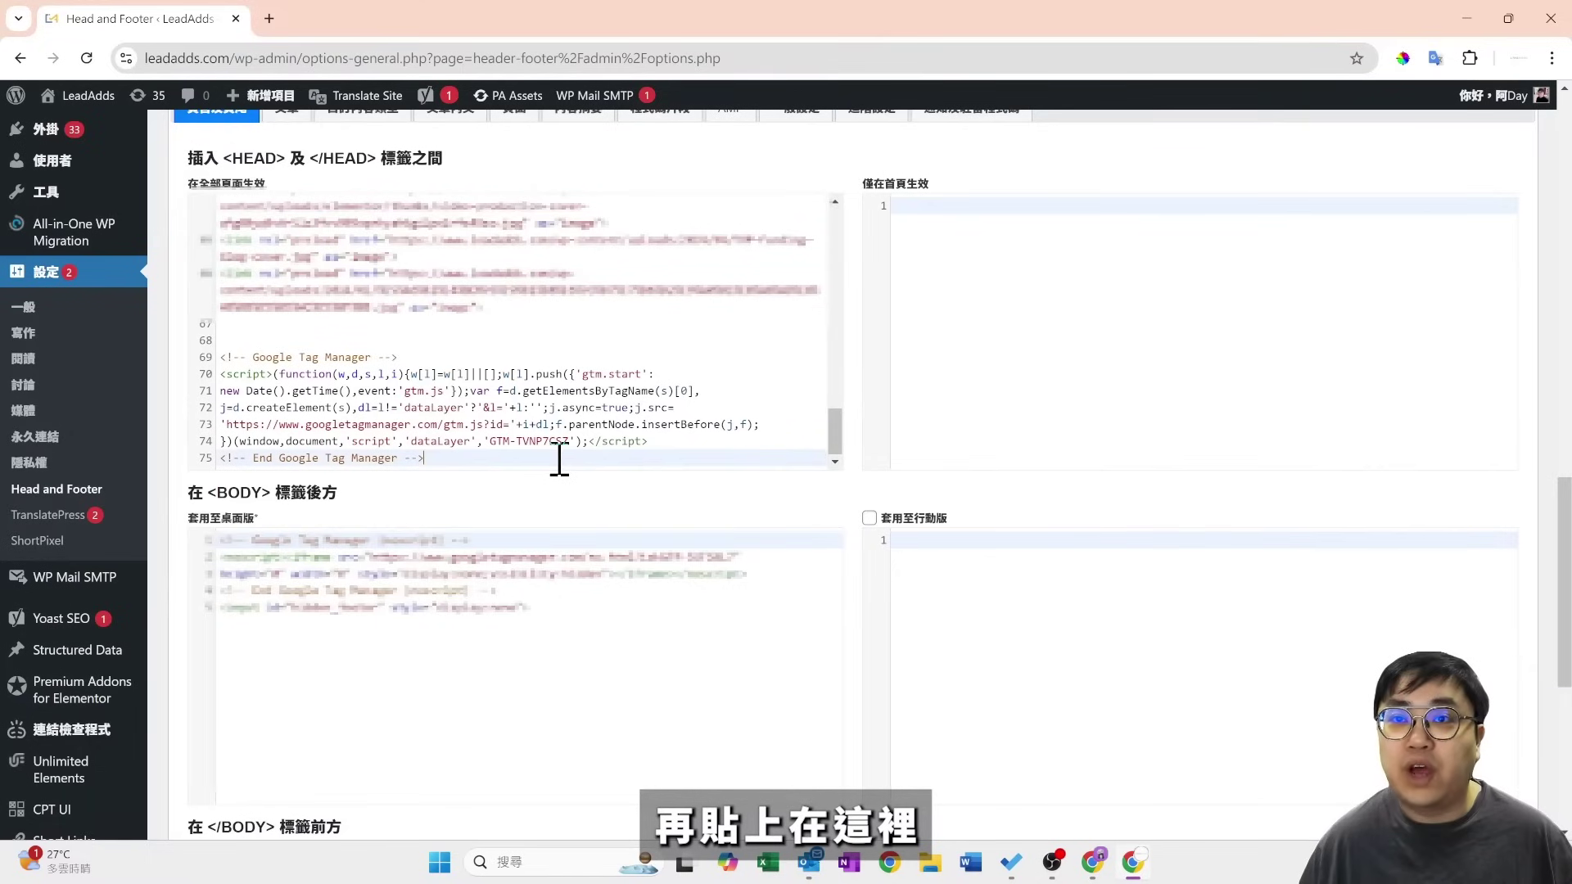
key(Return)
key(Return)
key(ctrl+v)
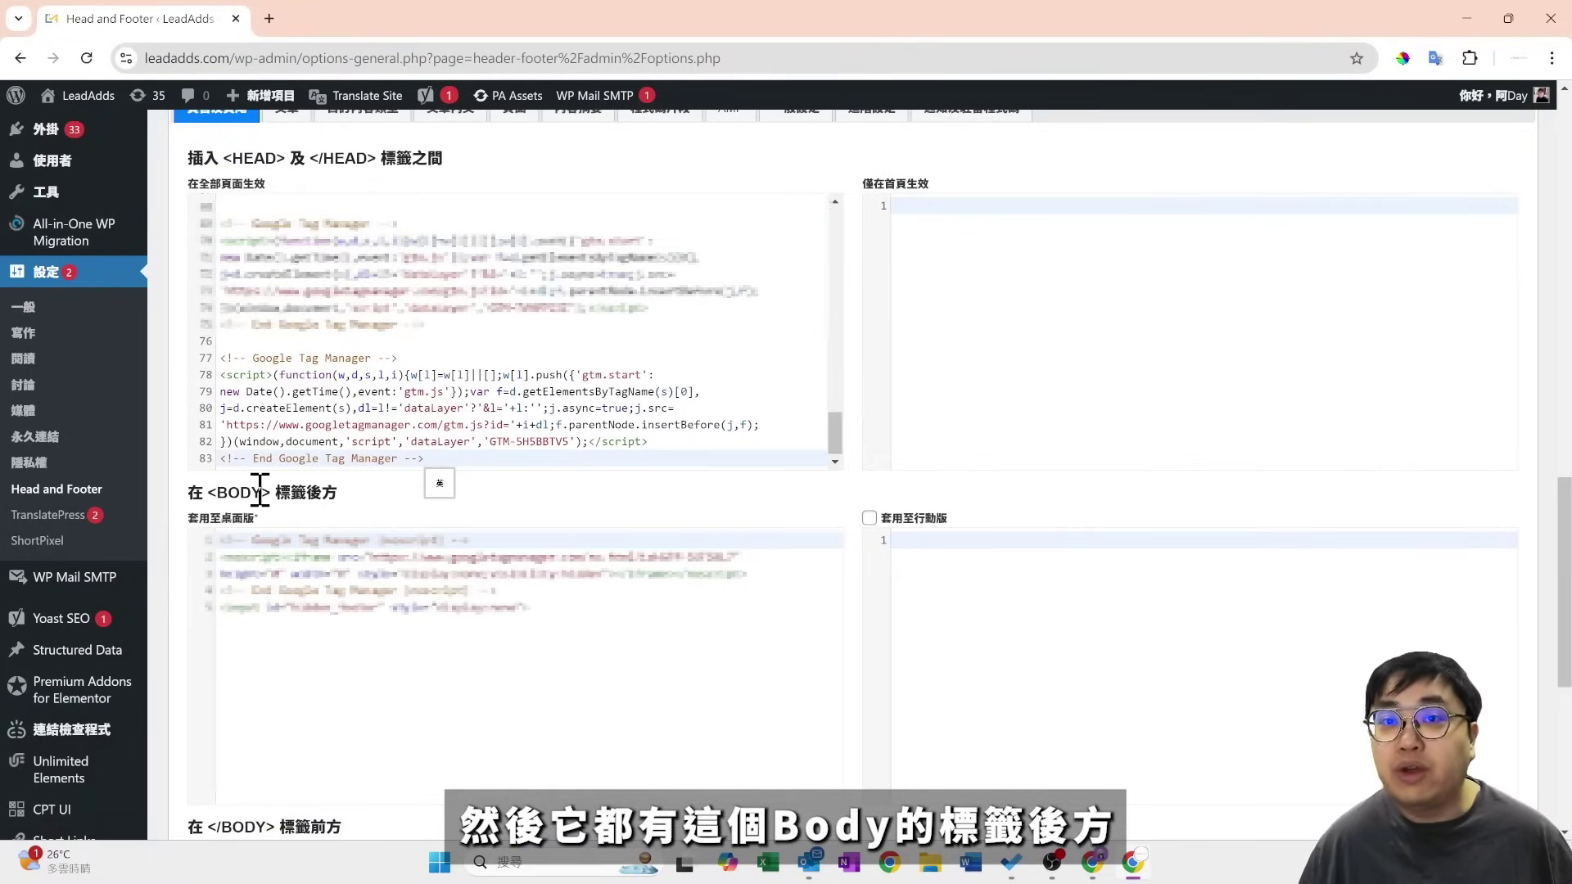
Copy the Tag Manager <body> noscript snippet and paste it below the existing desktop code in the after-<BODY> section of Head and Footer.
drag(234, 492, 378, 497)
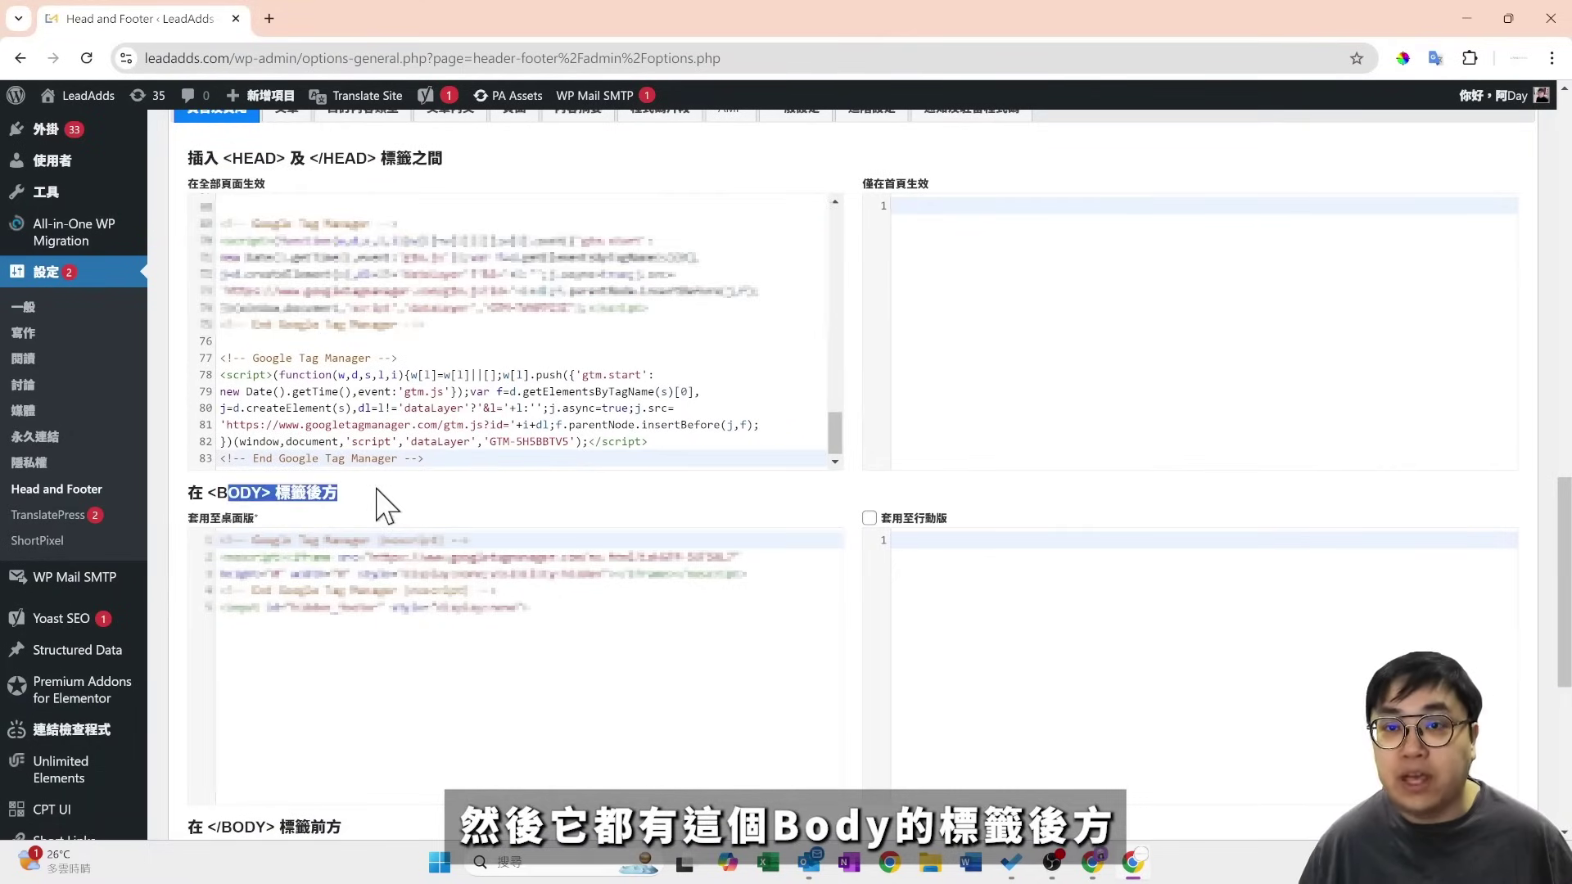
click(590, 616)
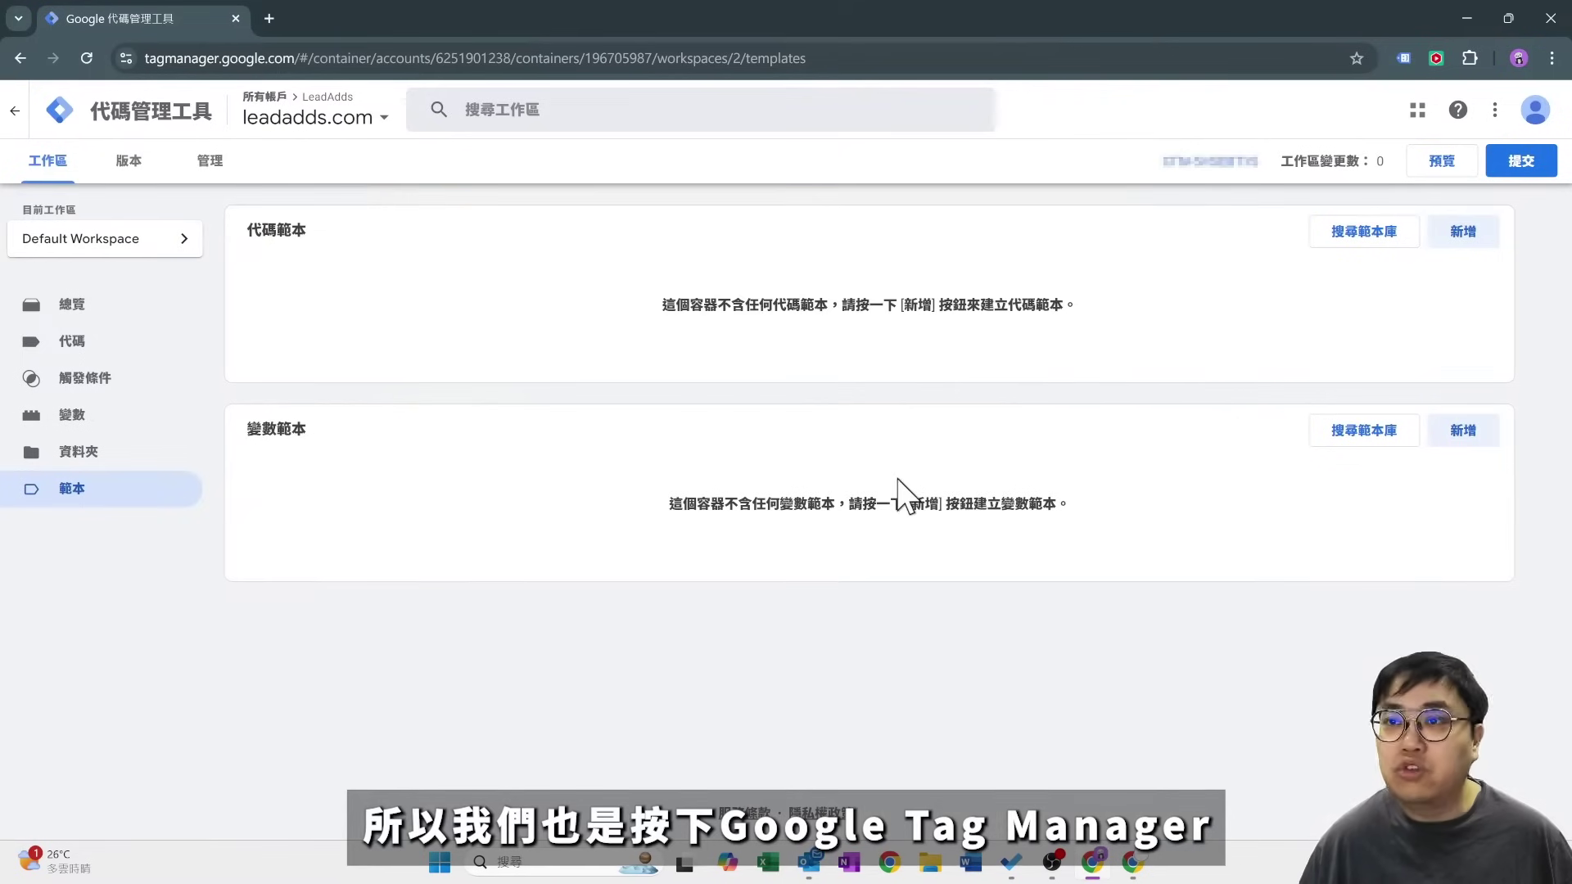
click(1231, 168)
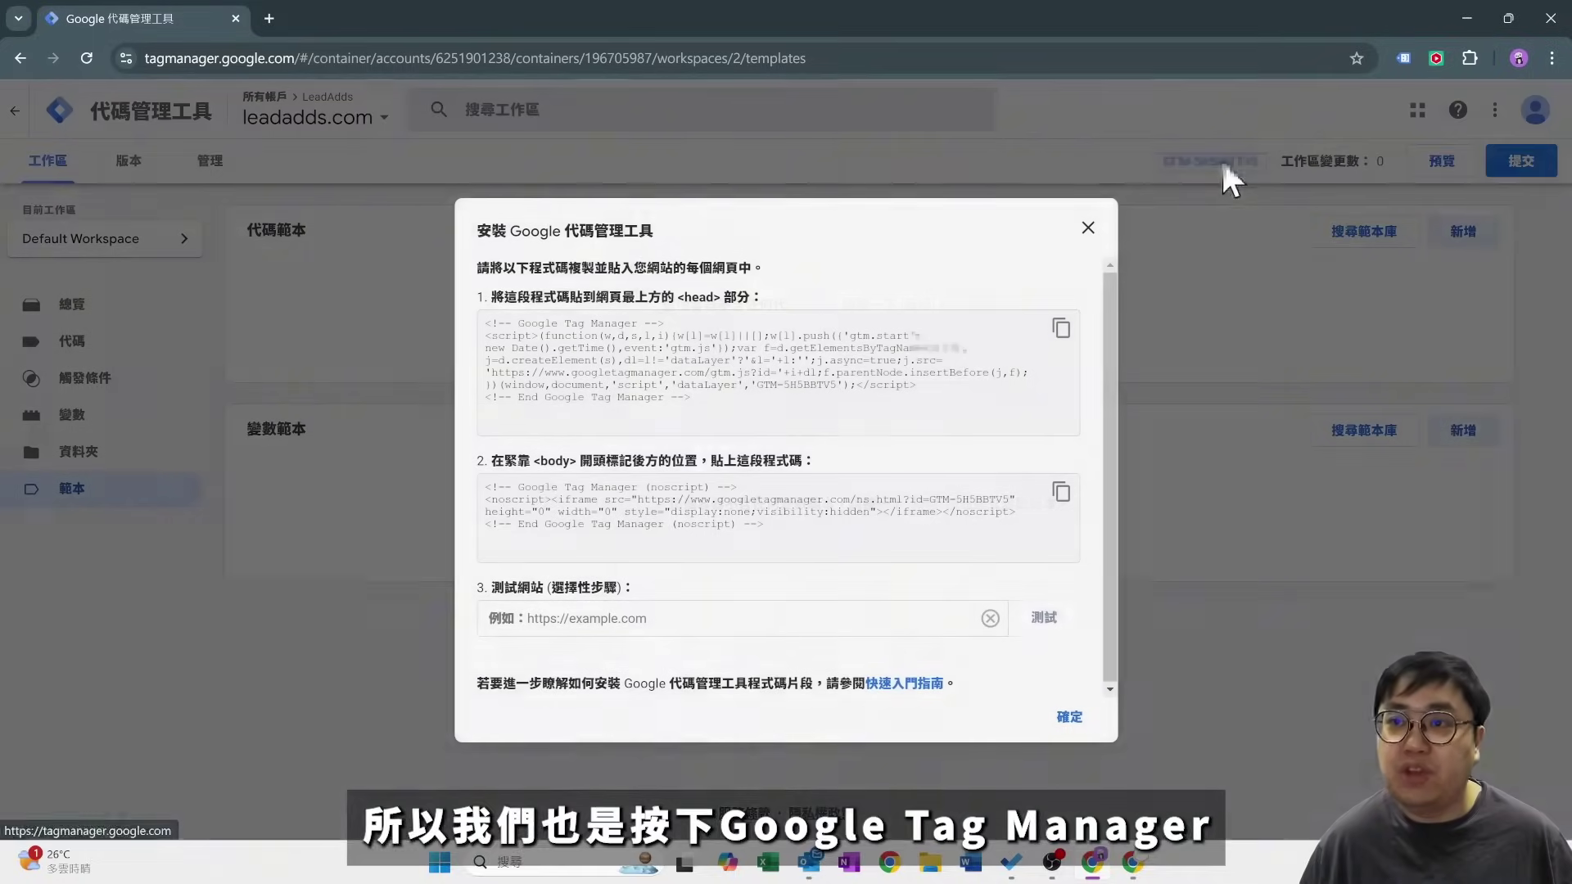
drag(531, 460, 477, 461)
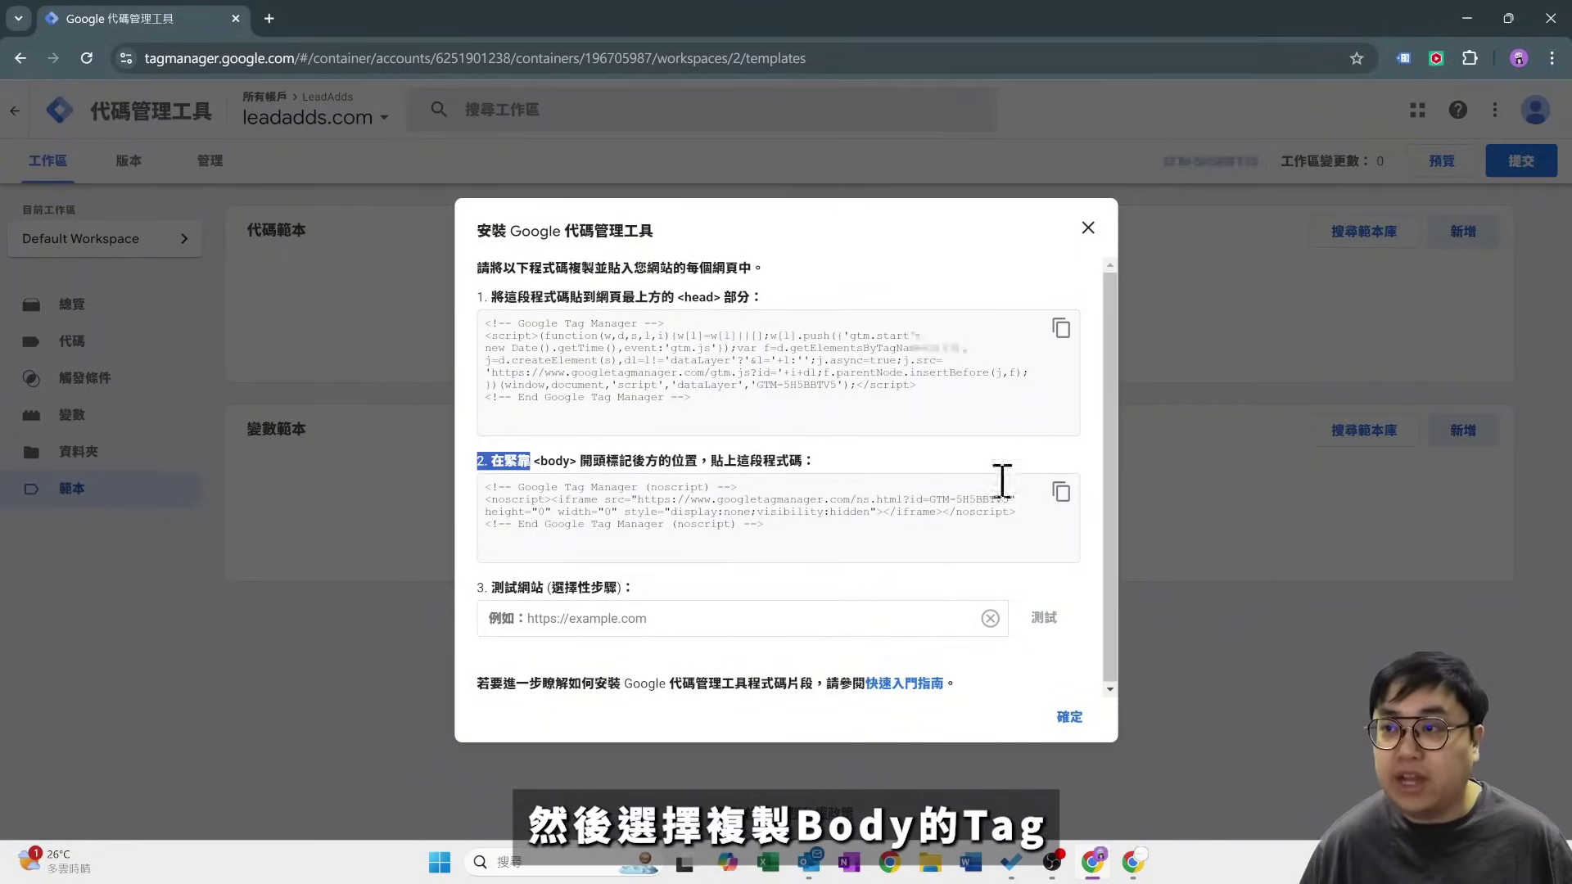
click(1060, 492)
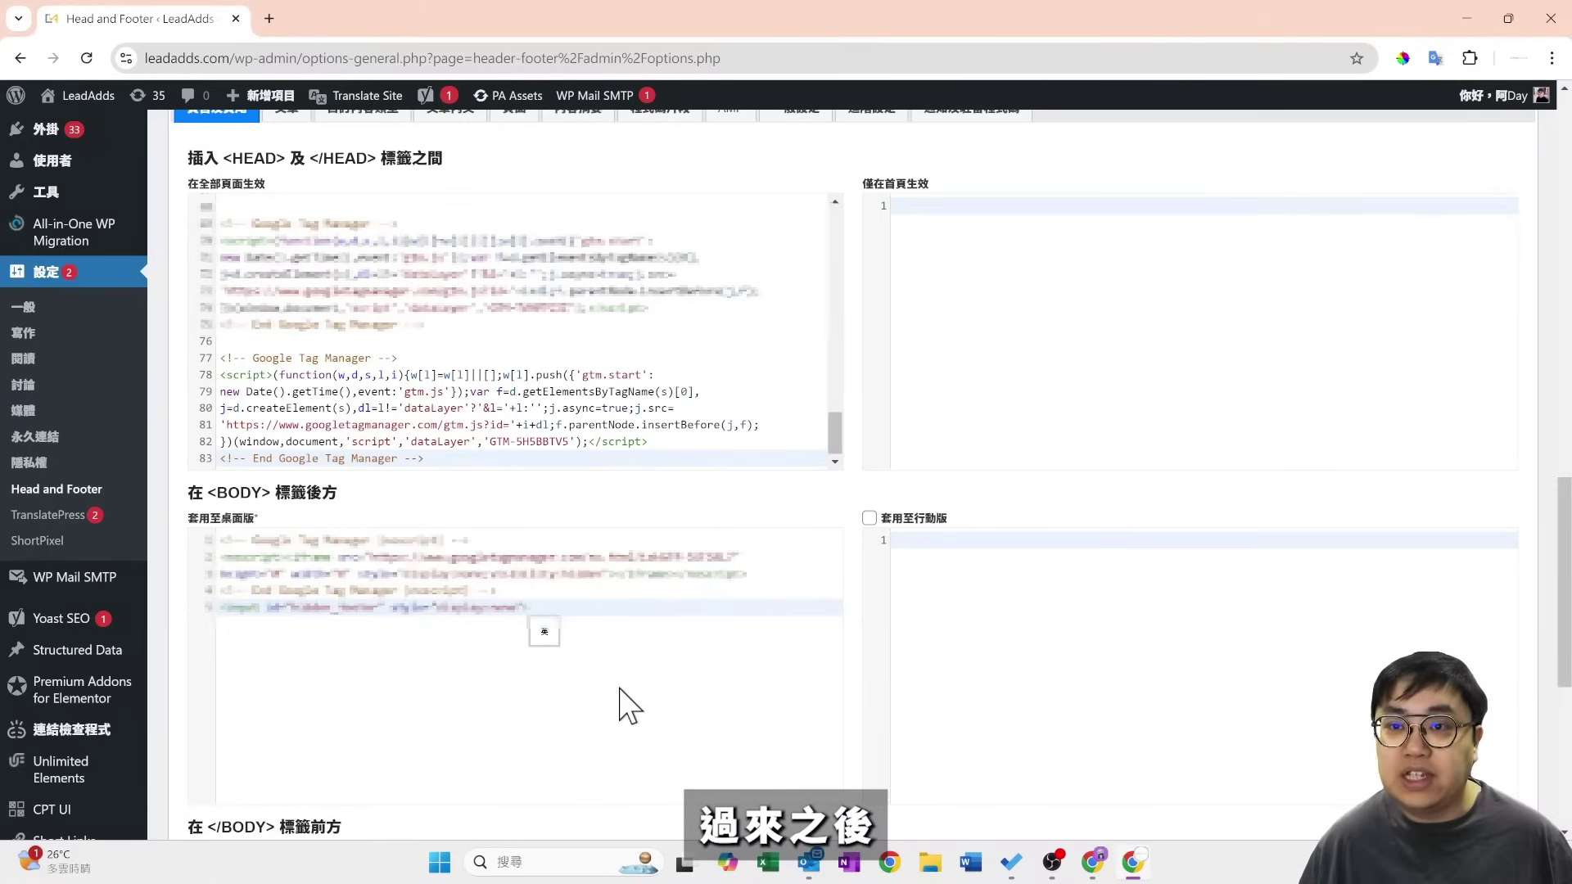
key(Return)
key(Return)
key(ctrl+v)
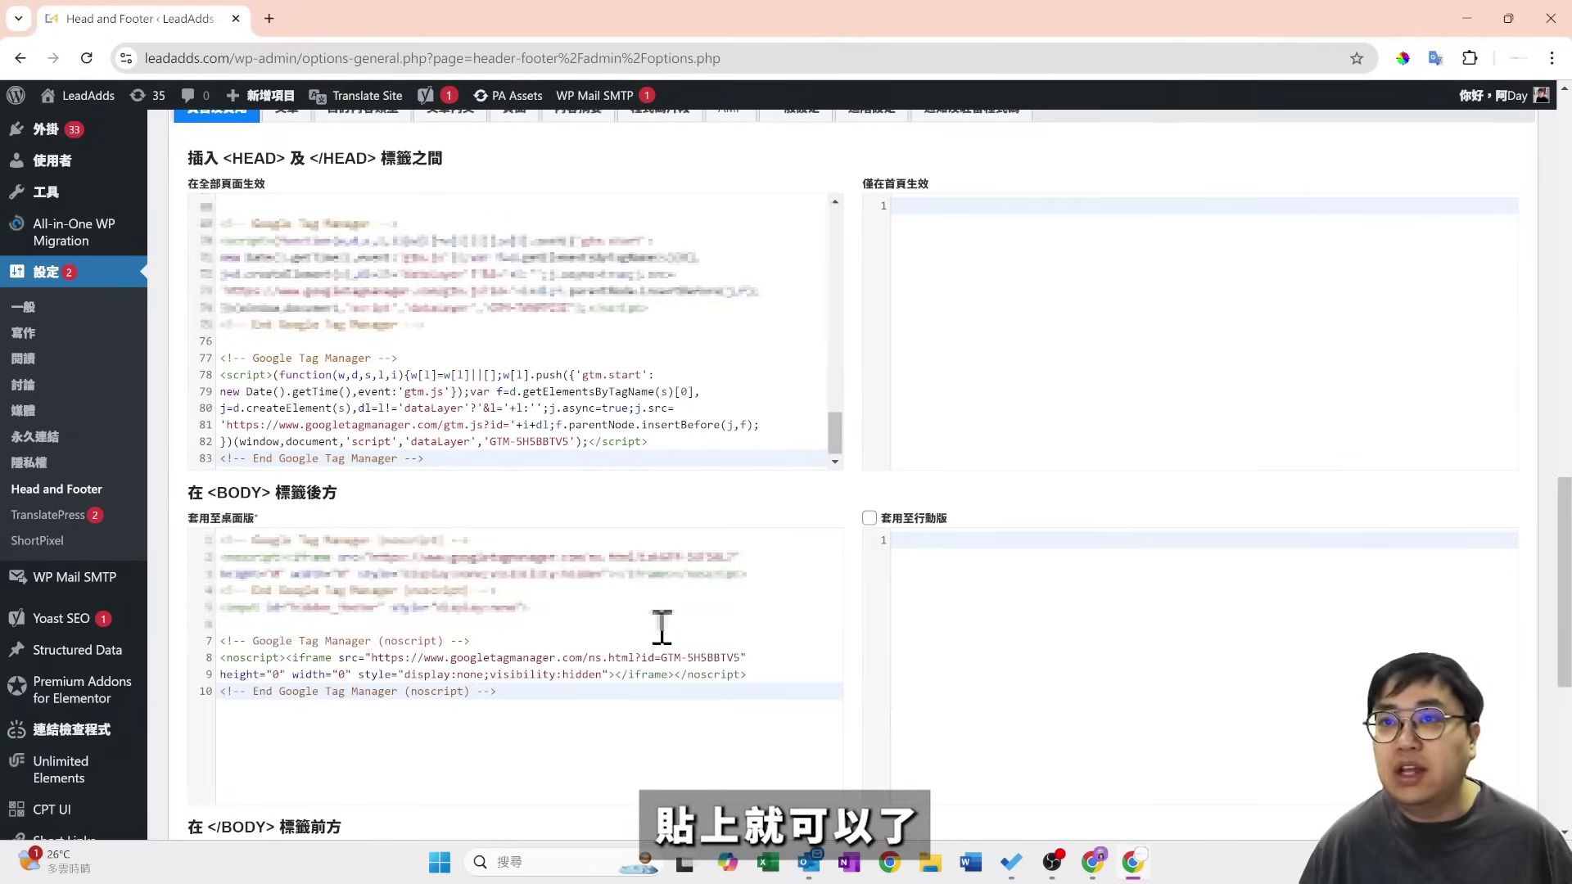
Save the Head and Footer settings, and return to Tag Manager to close the installation dialog.
scroll(653, 619, down, 5)
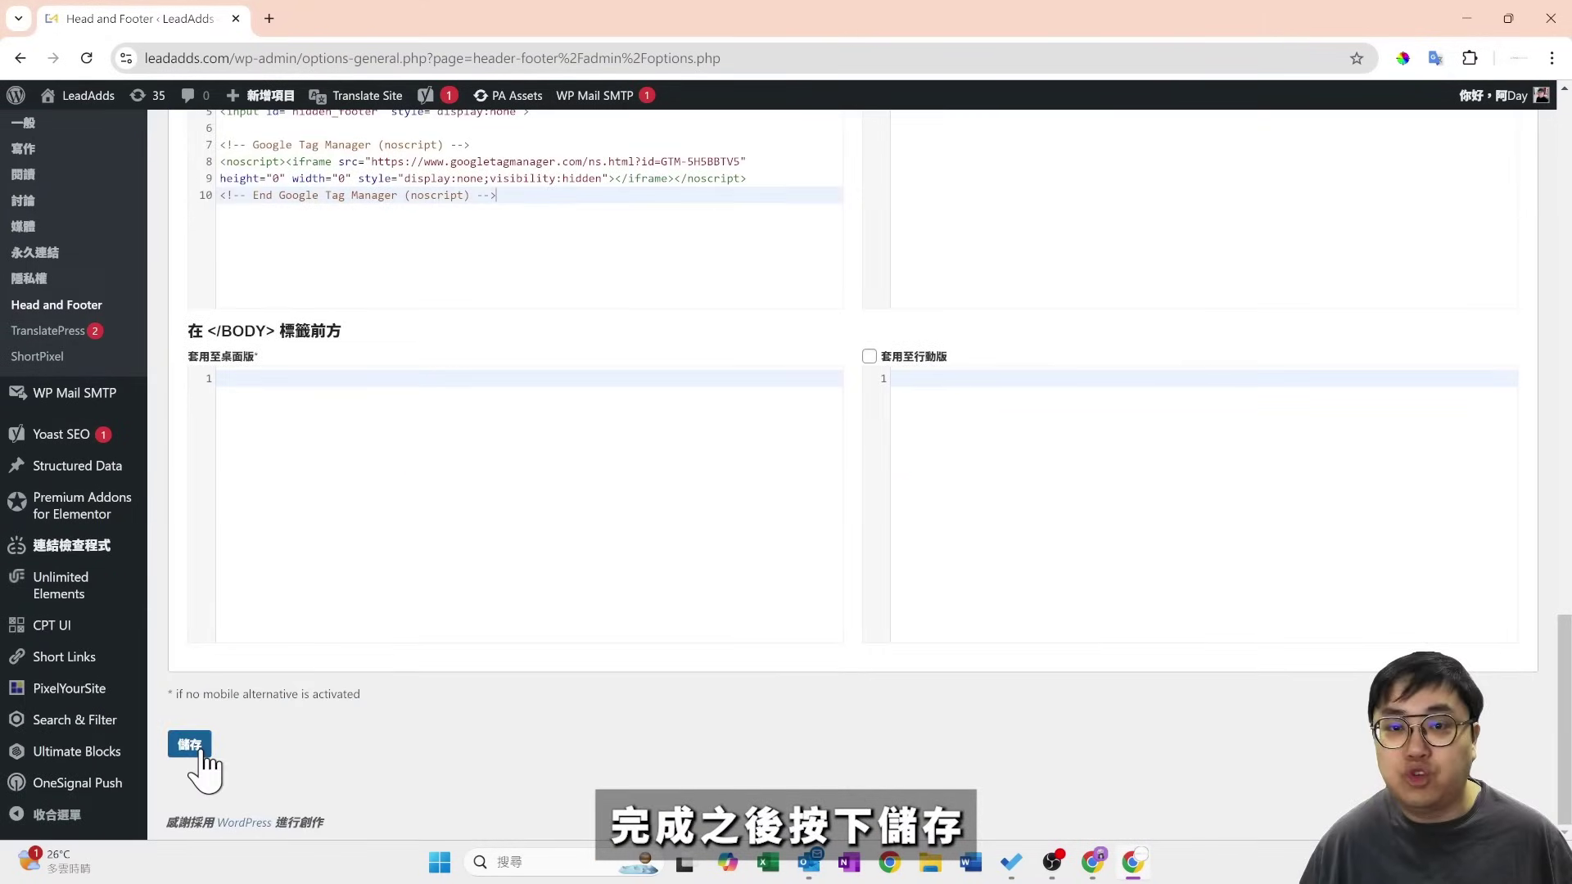
click(195, 745)
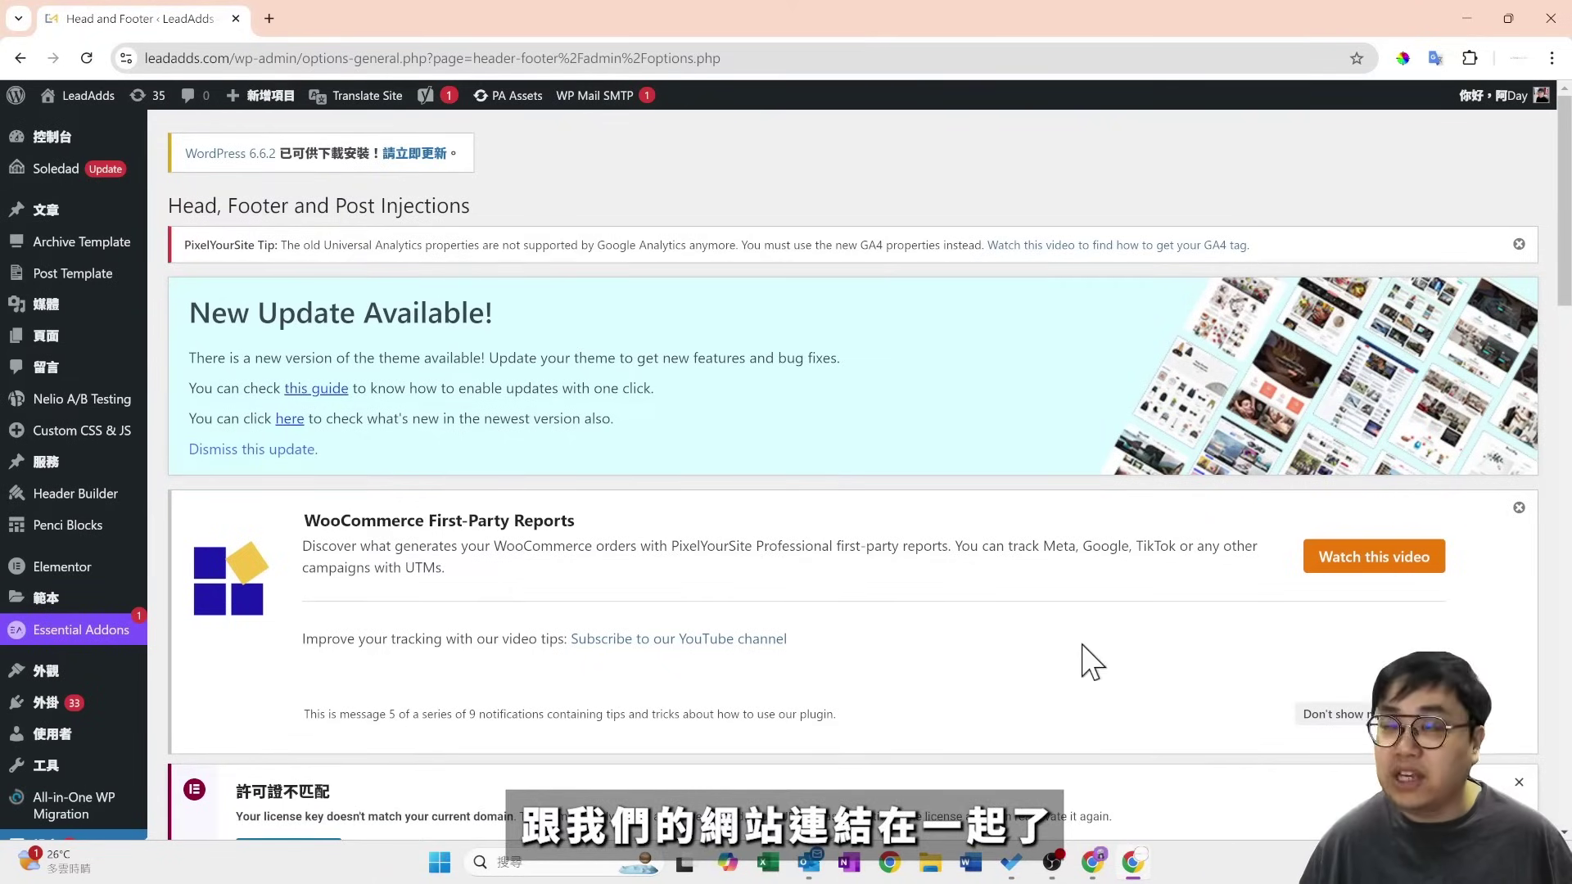
click(1466, 18)
click(1080, 727)
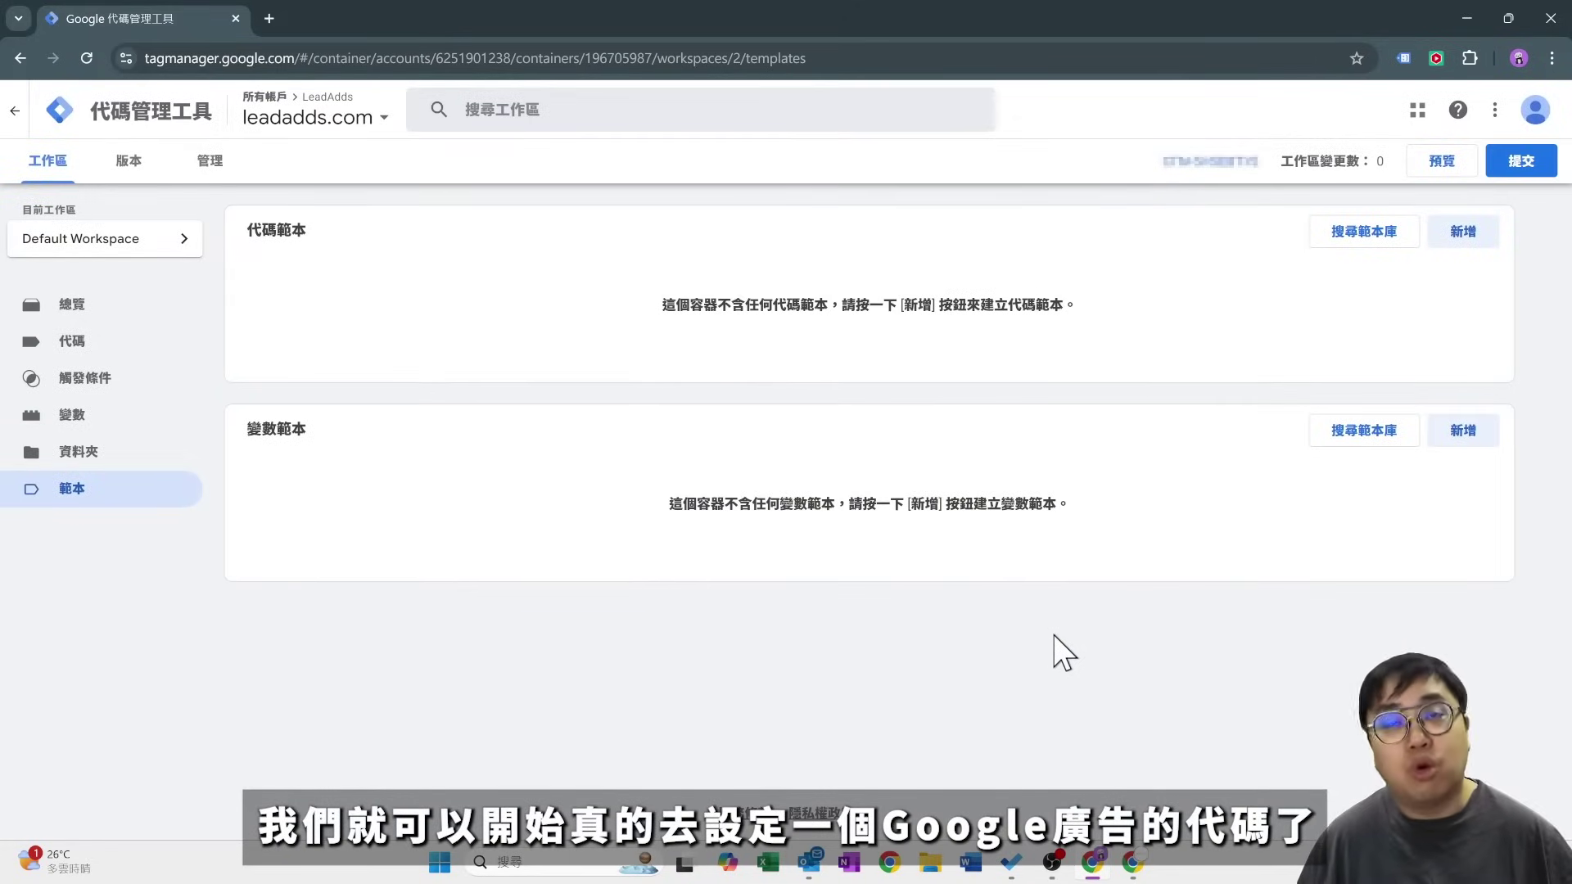
Create a new tag in the container and choose the Google tag type from the Google Analytics category.
click(85, 343)
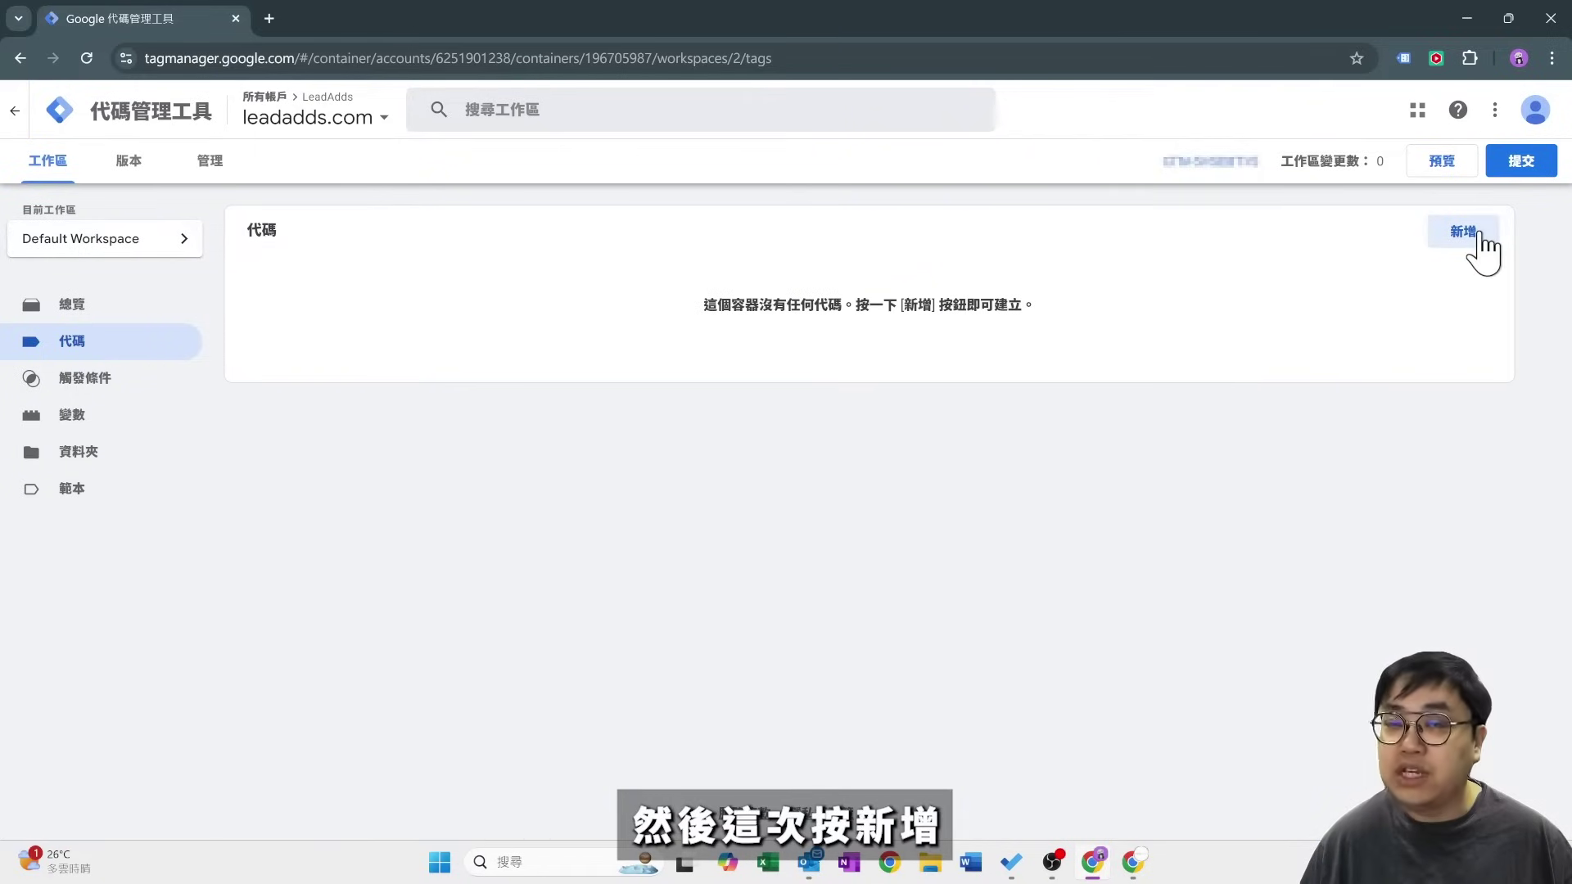
click(1466, 234)
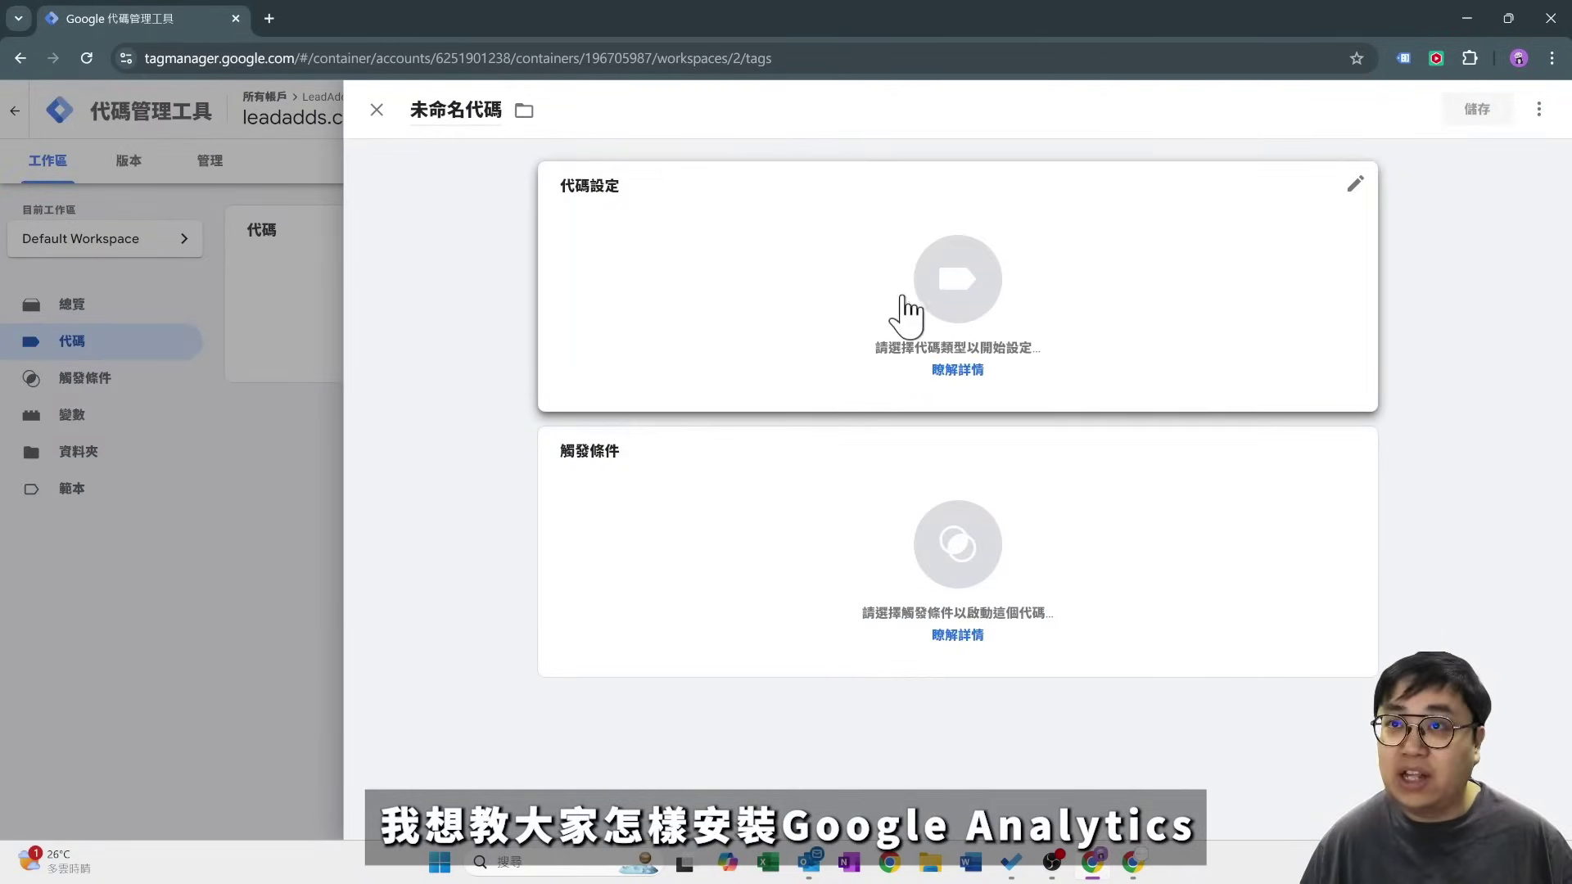
click(991, 299)
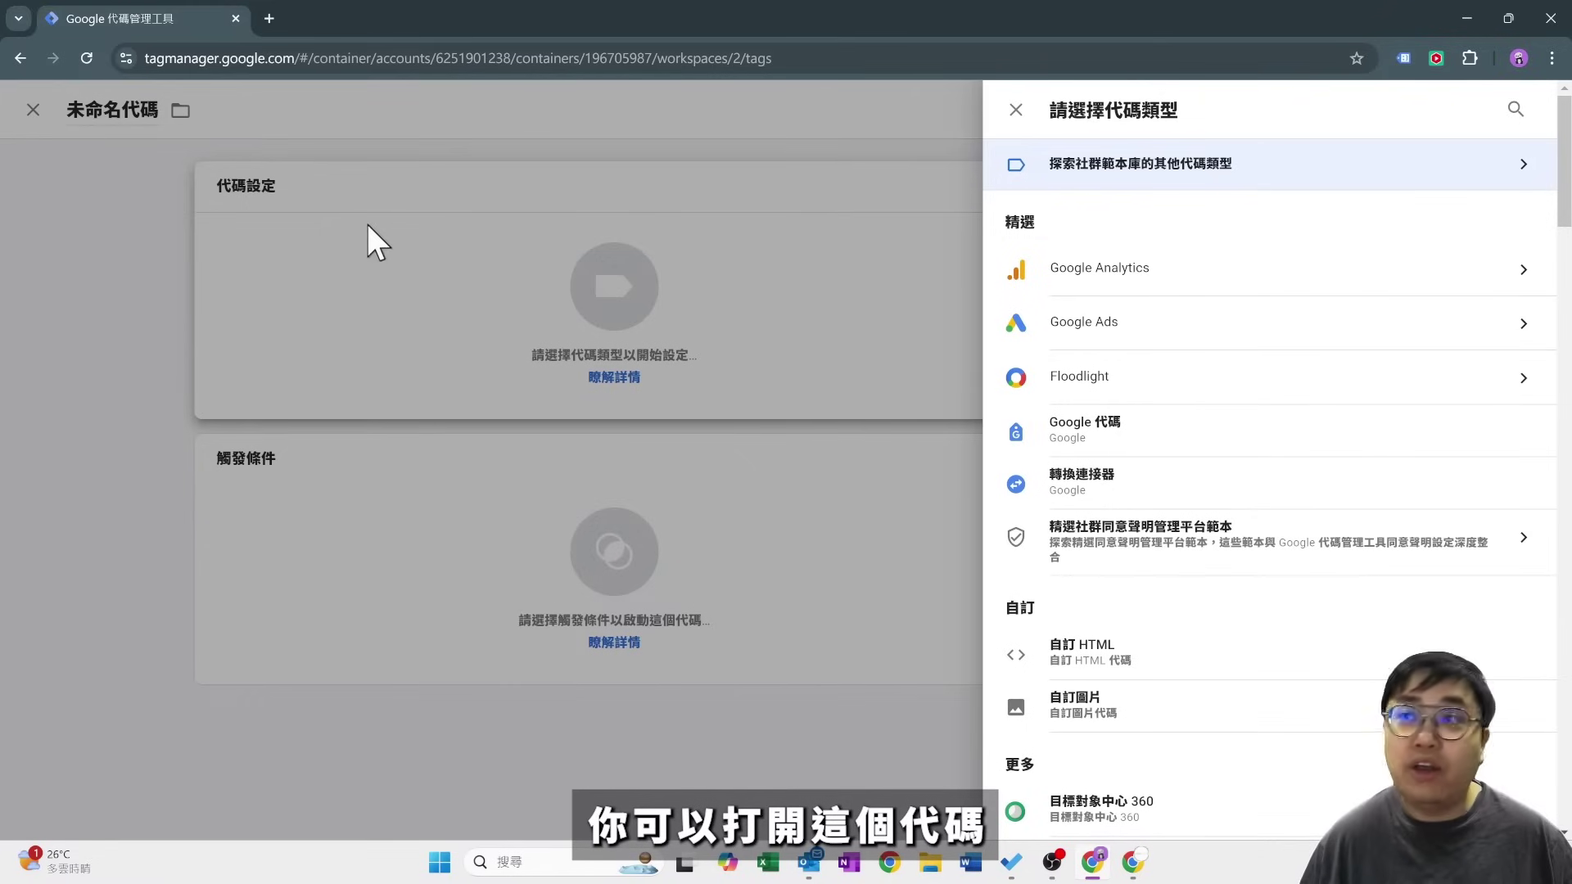
click(1161, 272)
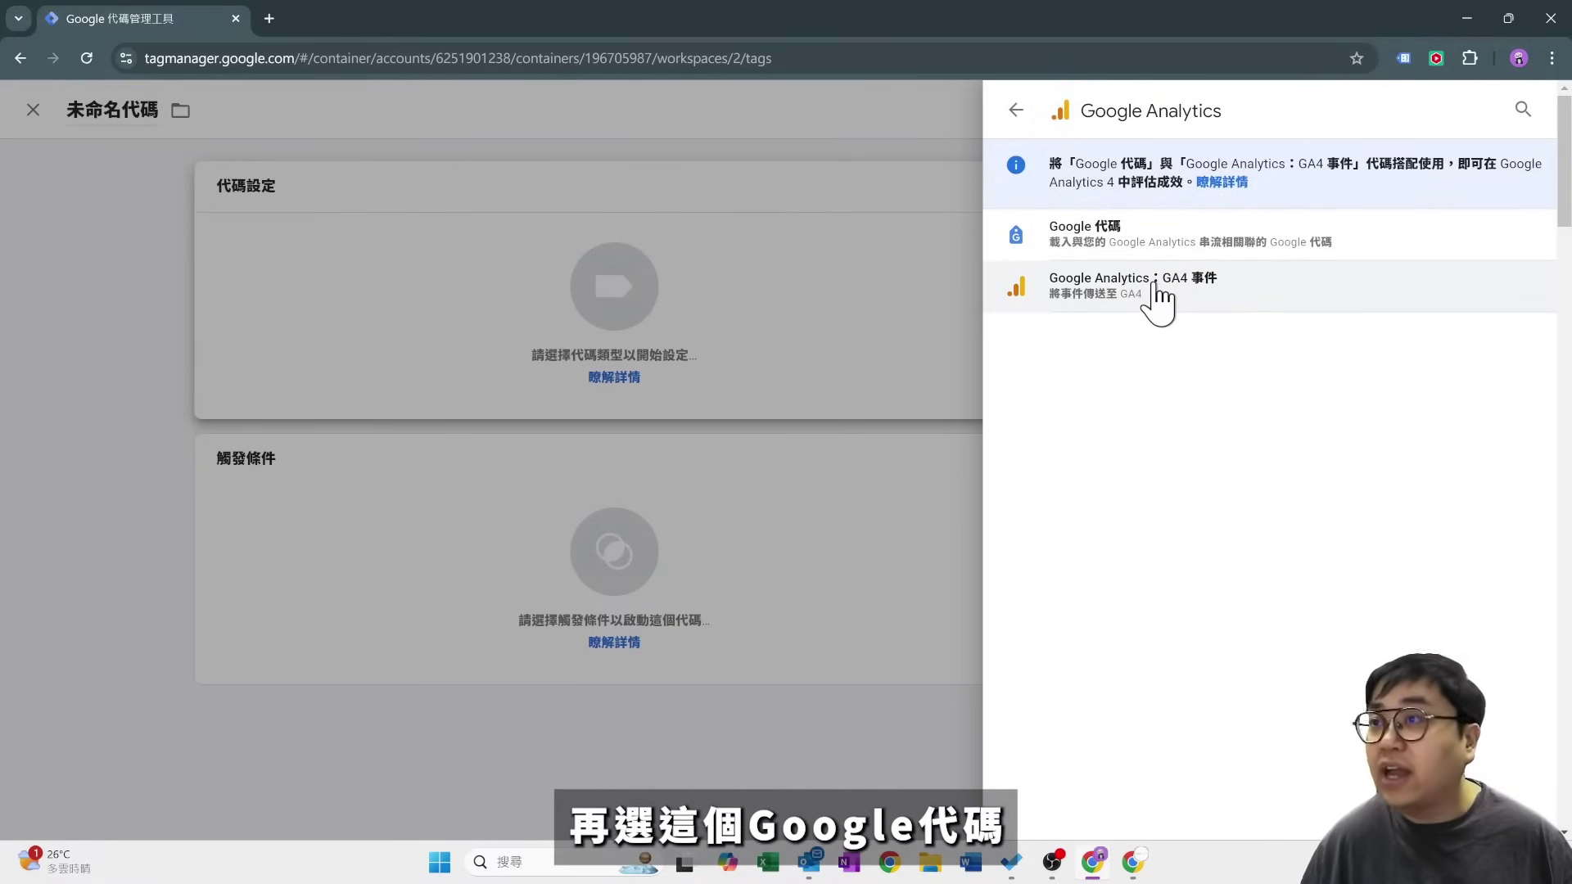
click(1097, 245)
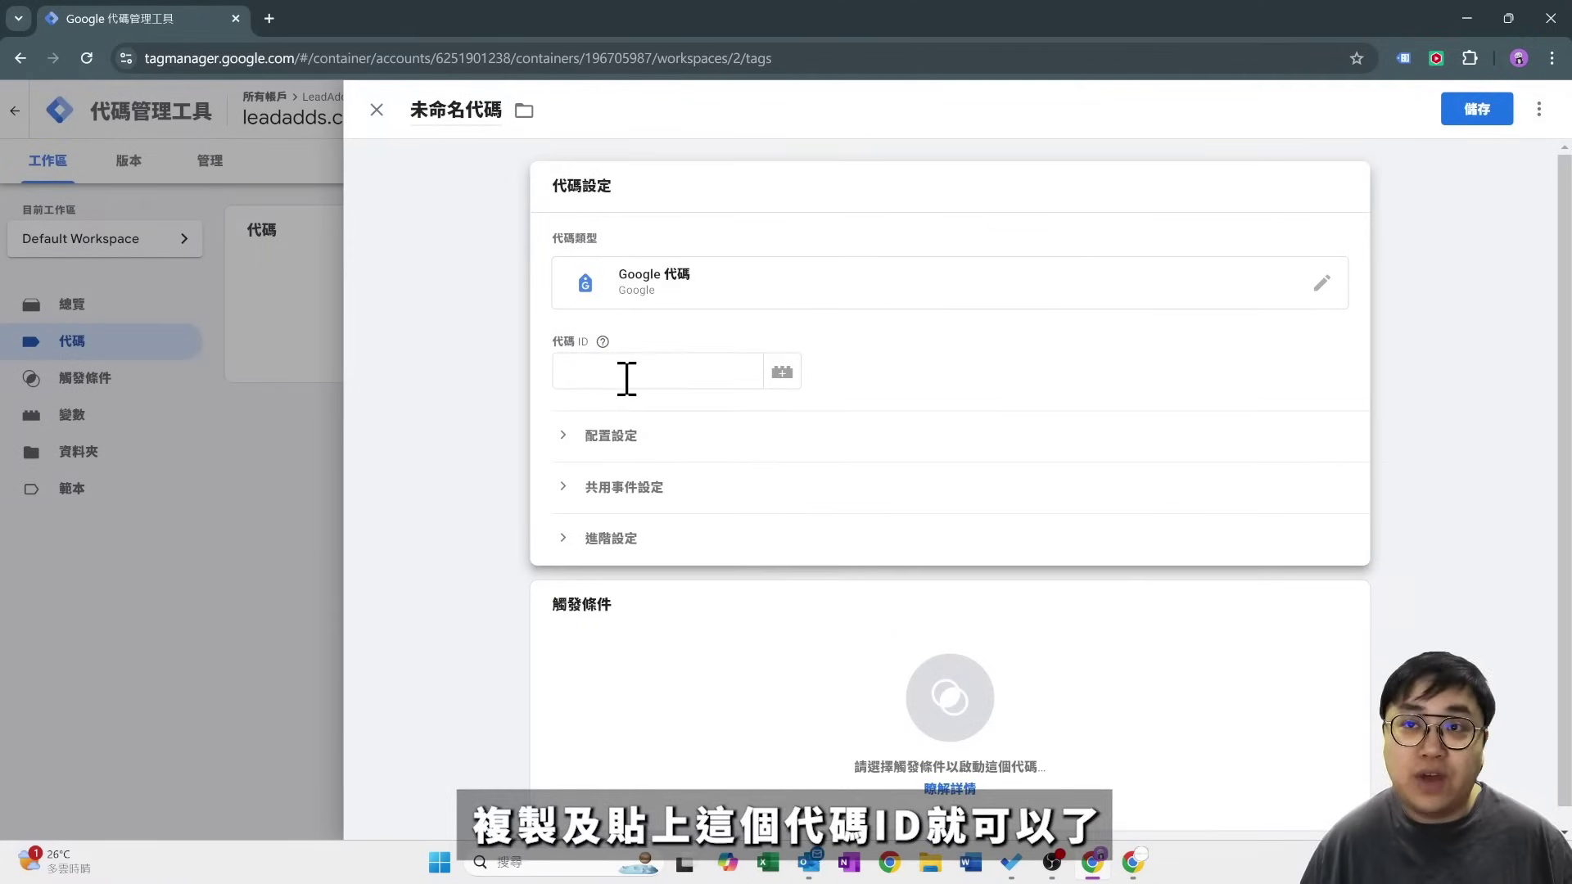
Copy the measurement ID from the Lead Adds web data stream in Google Analytics and paste it as the Google tag's ID.
click(636, 368)
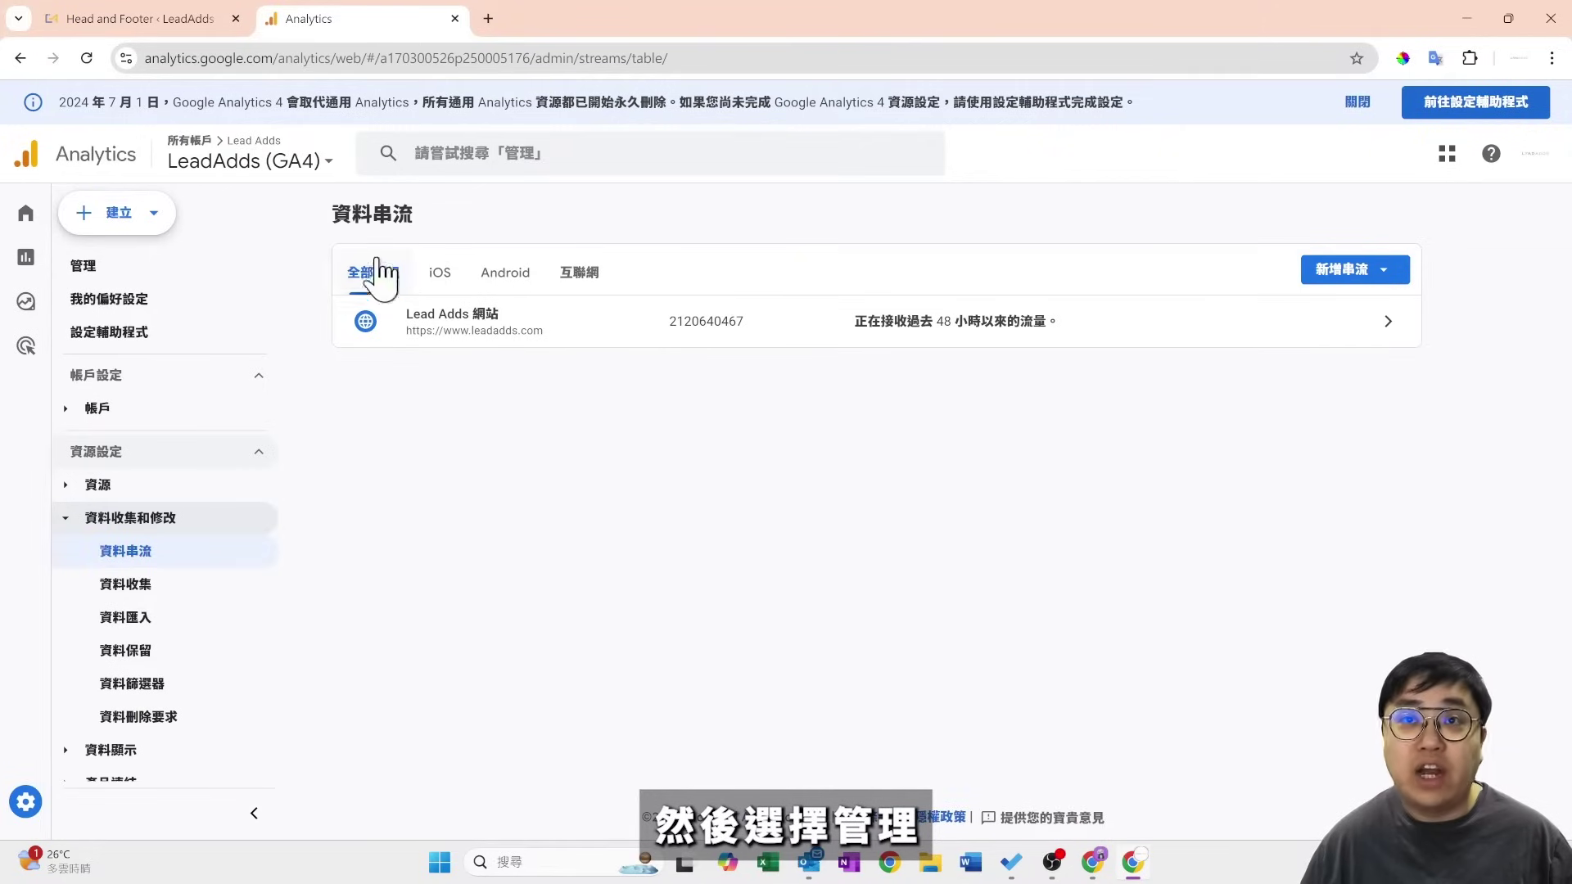
mouse_move(61, 454)
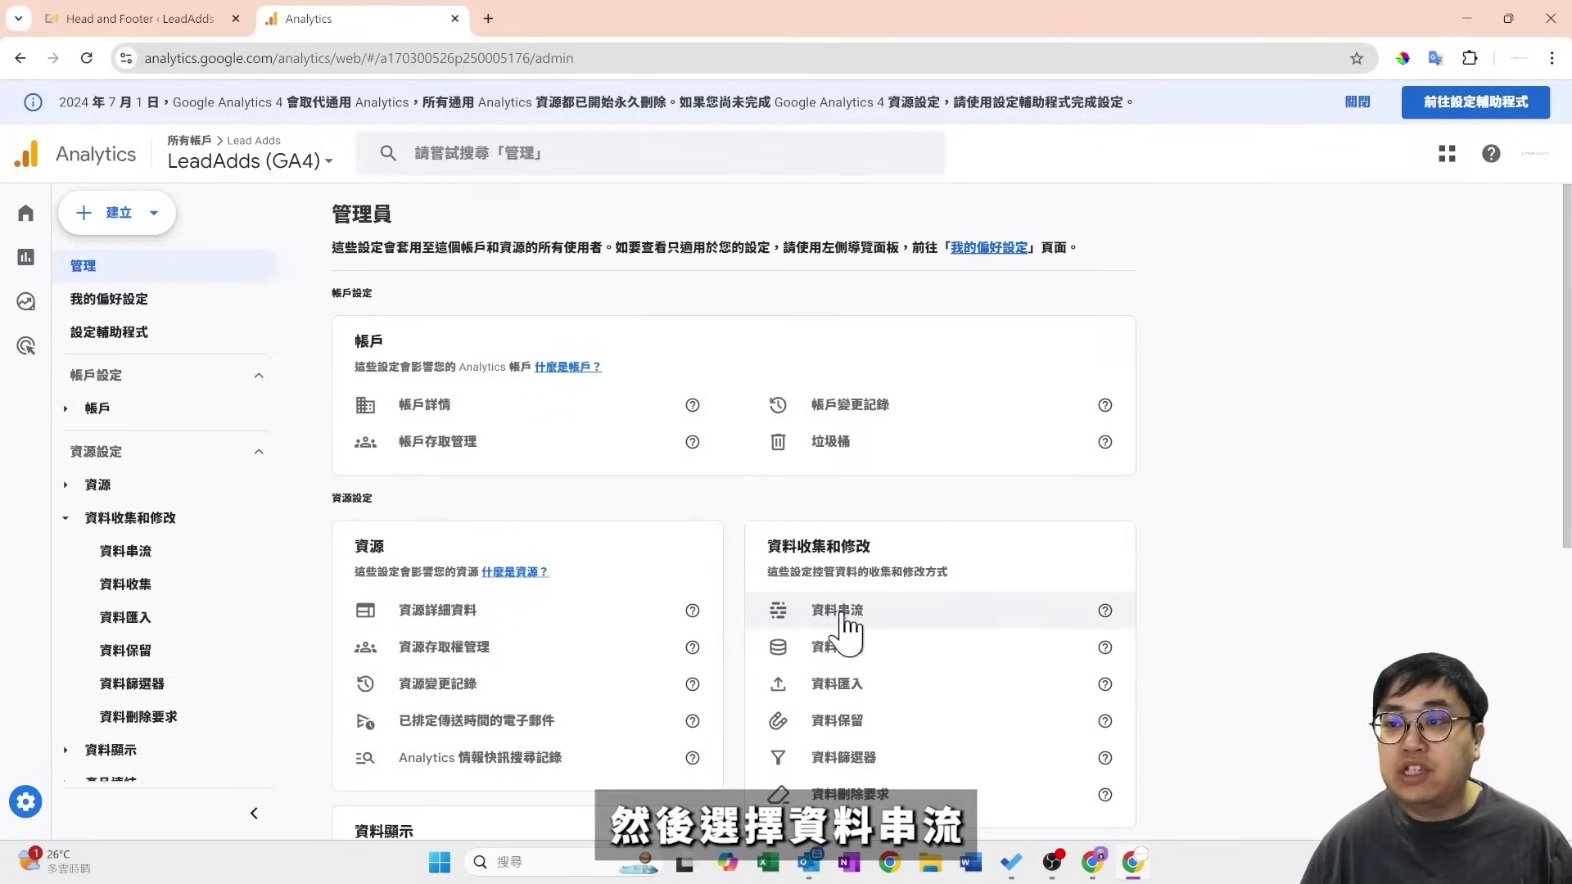
click(837, 615)
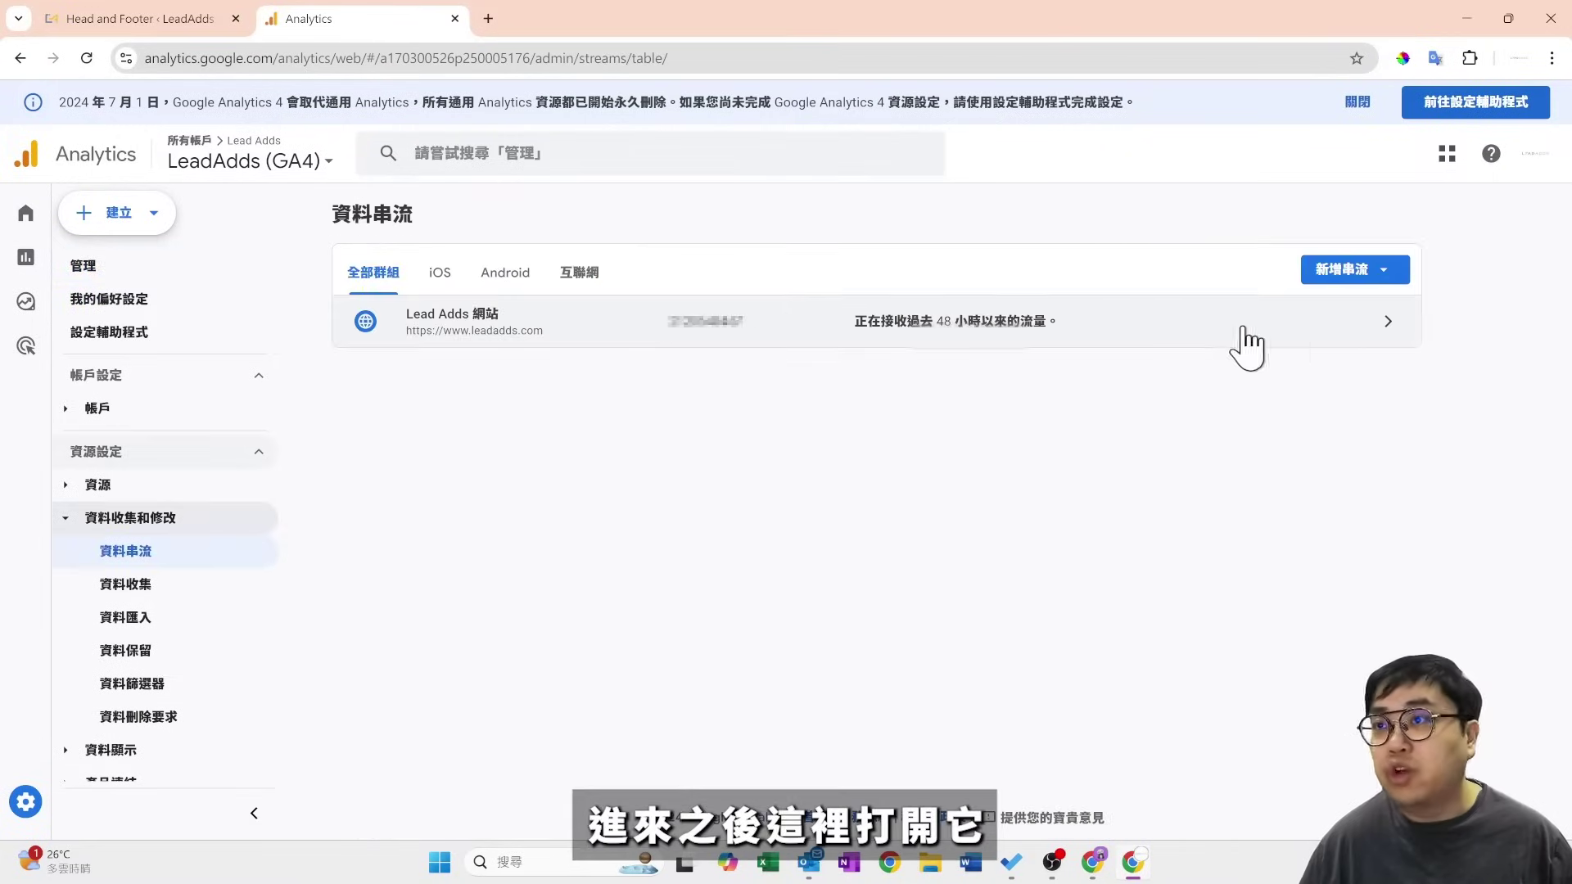
click(1374, 328)
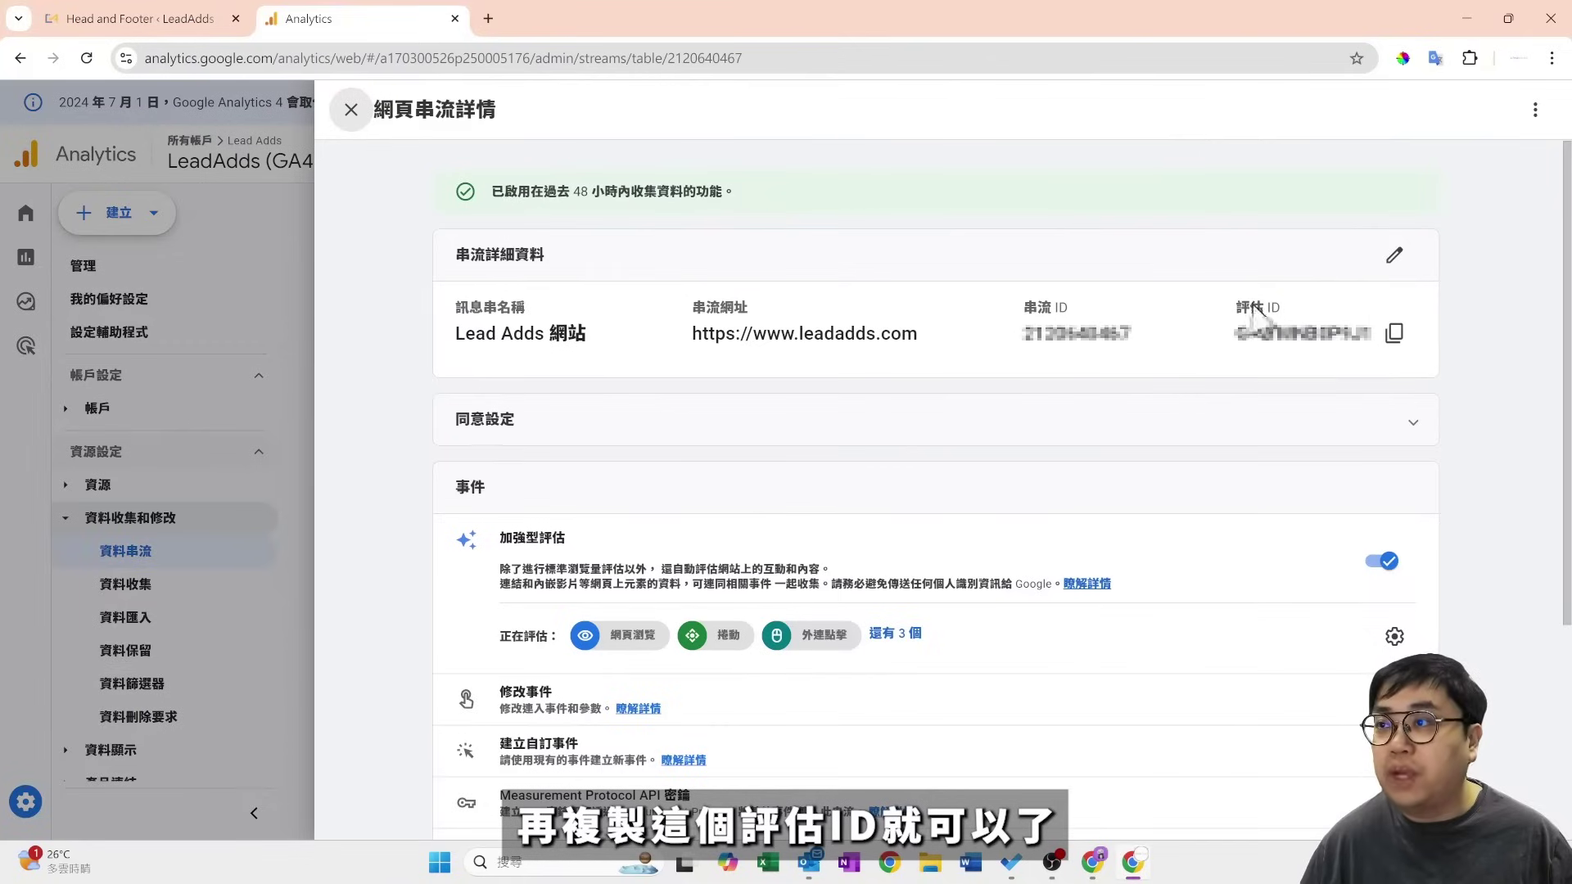
click(1394, 334)
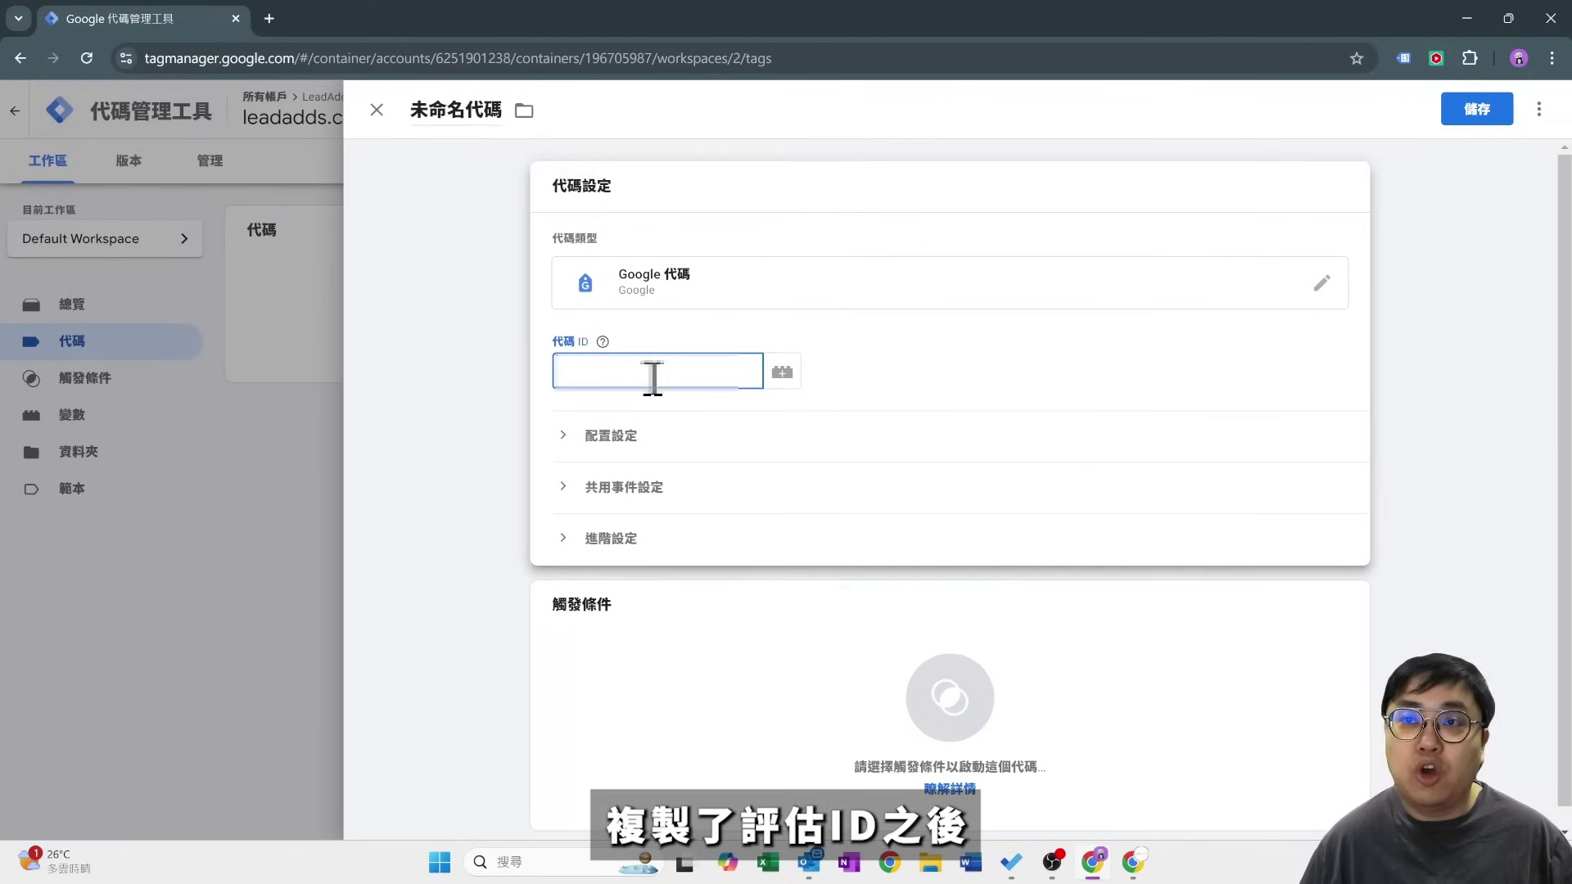
key(ctrl+v)
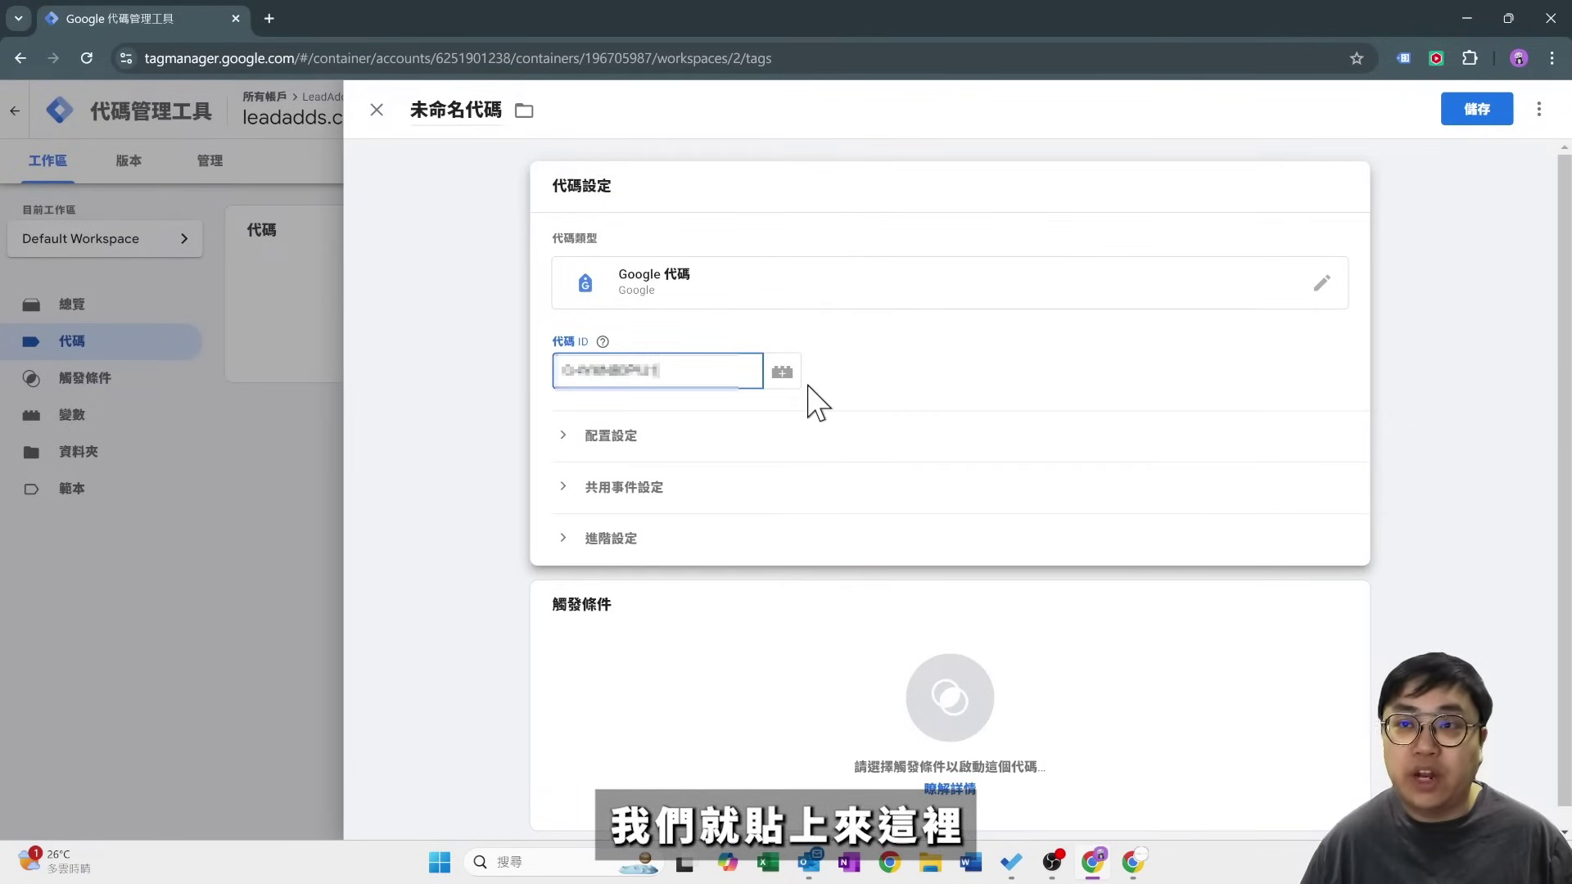
Assign the All Pages trigger to the Google tag, name the tag "GA - All Page" and save it.
click(839, 725)
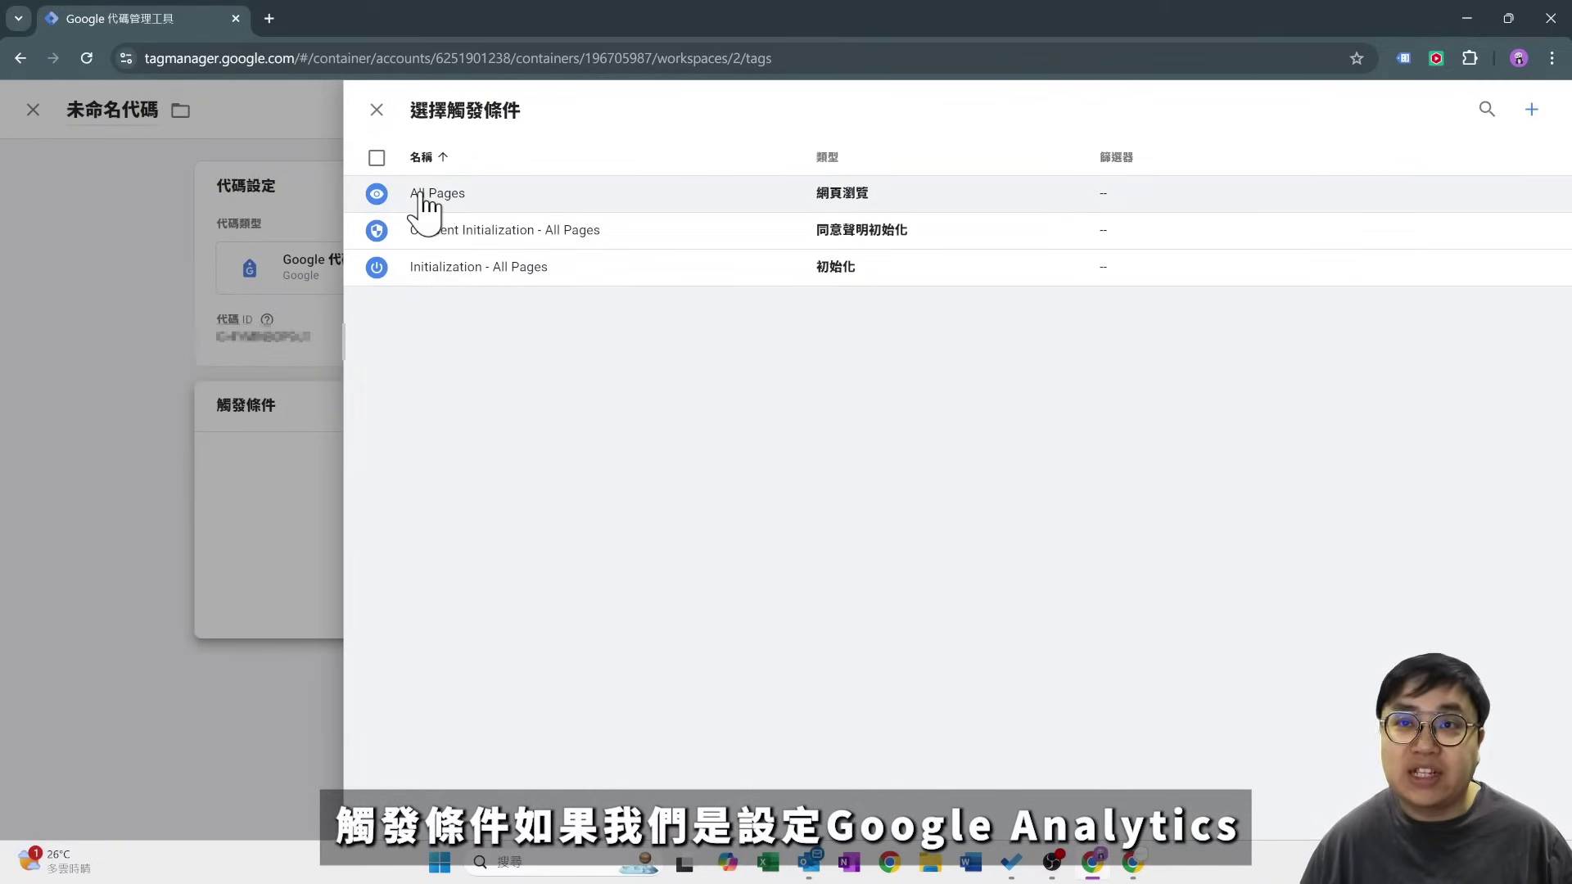
click(460, 199)
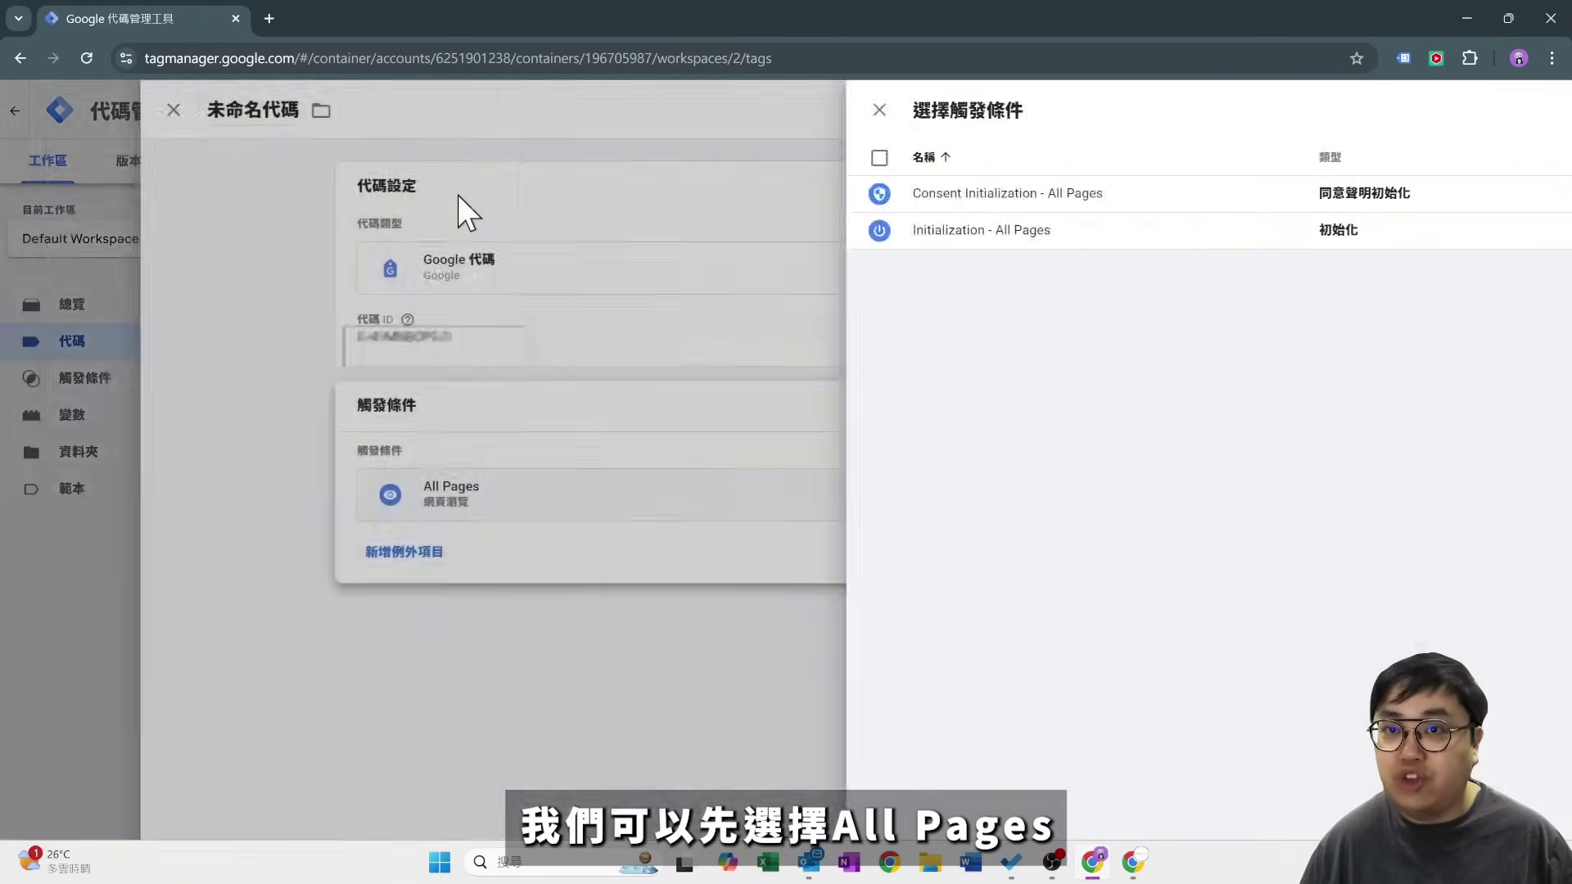
click(501, 111)
text(GA - All Page)
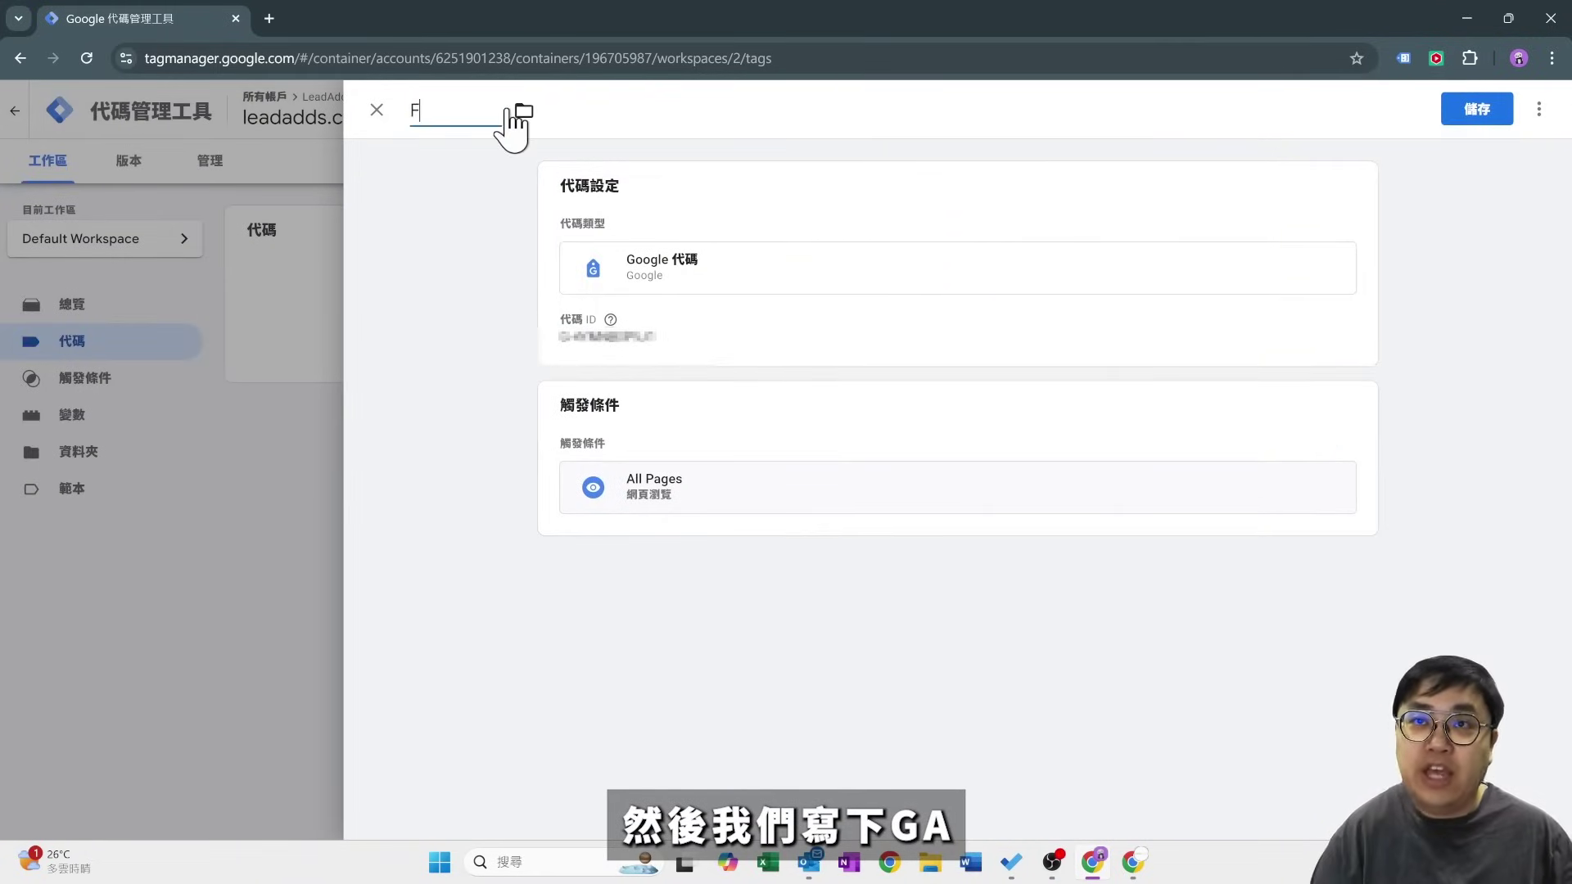
click(1481, 115)
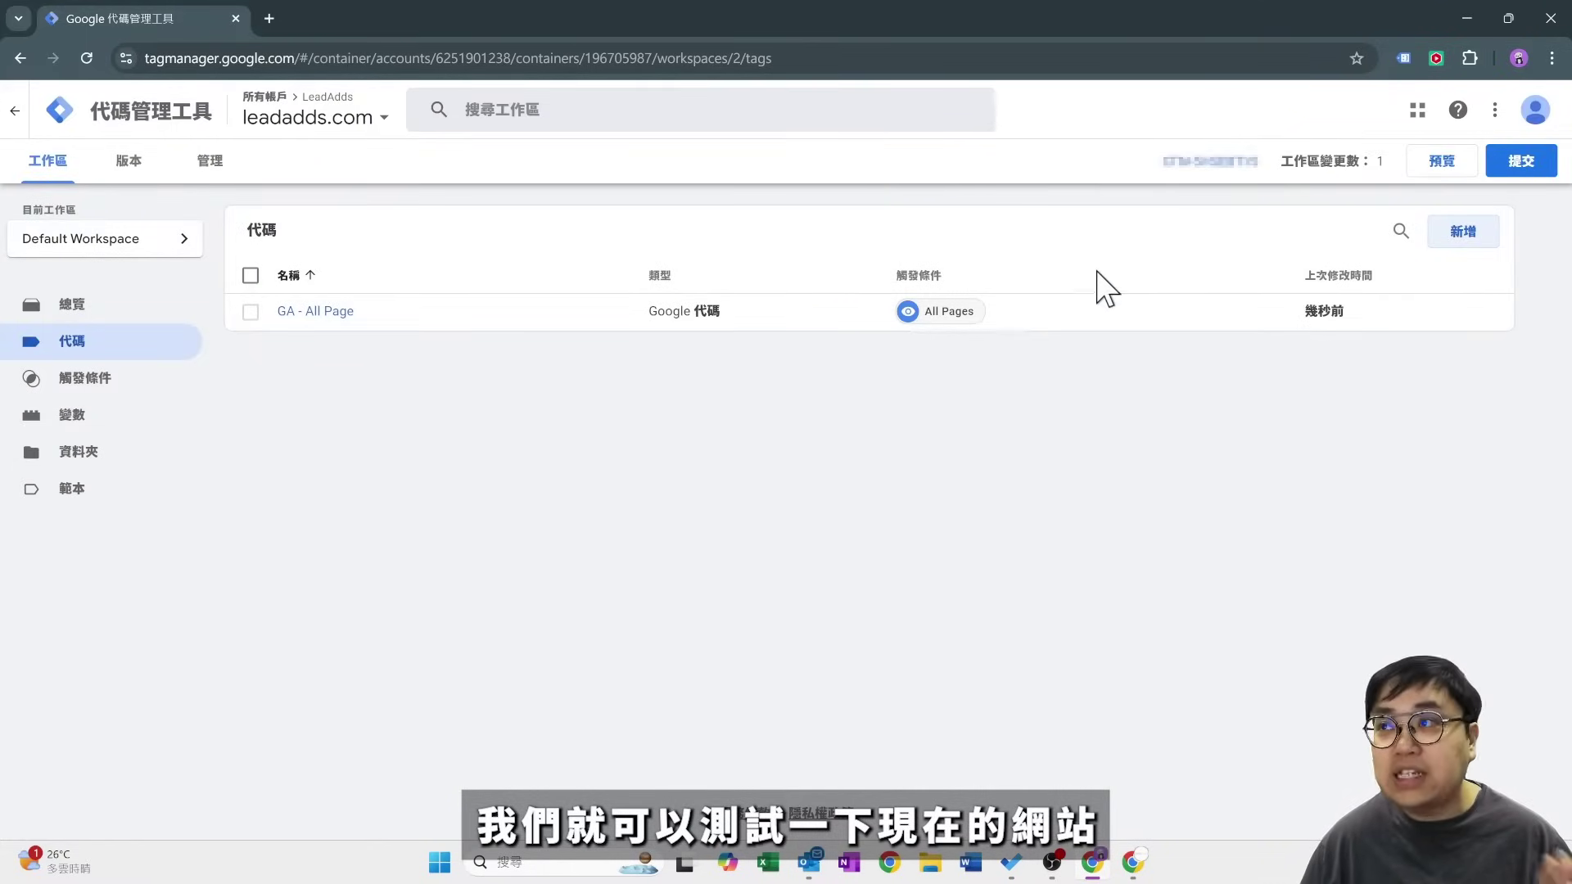
click(1447, 170)
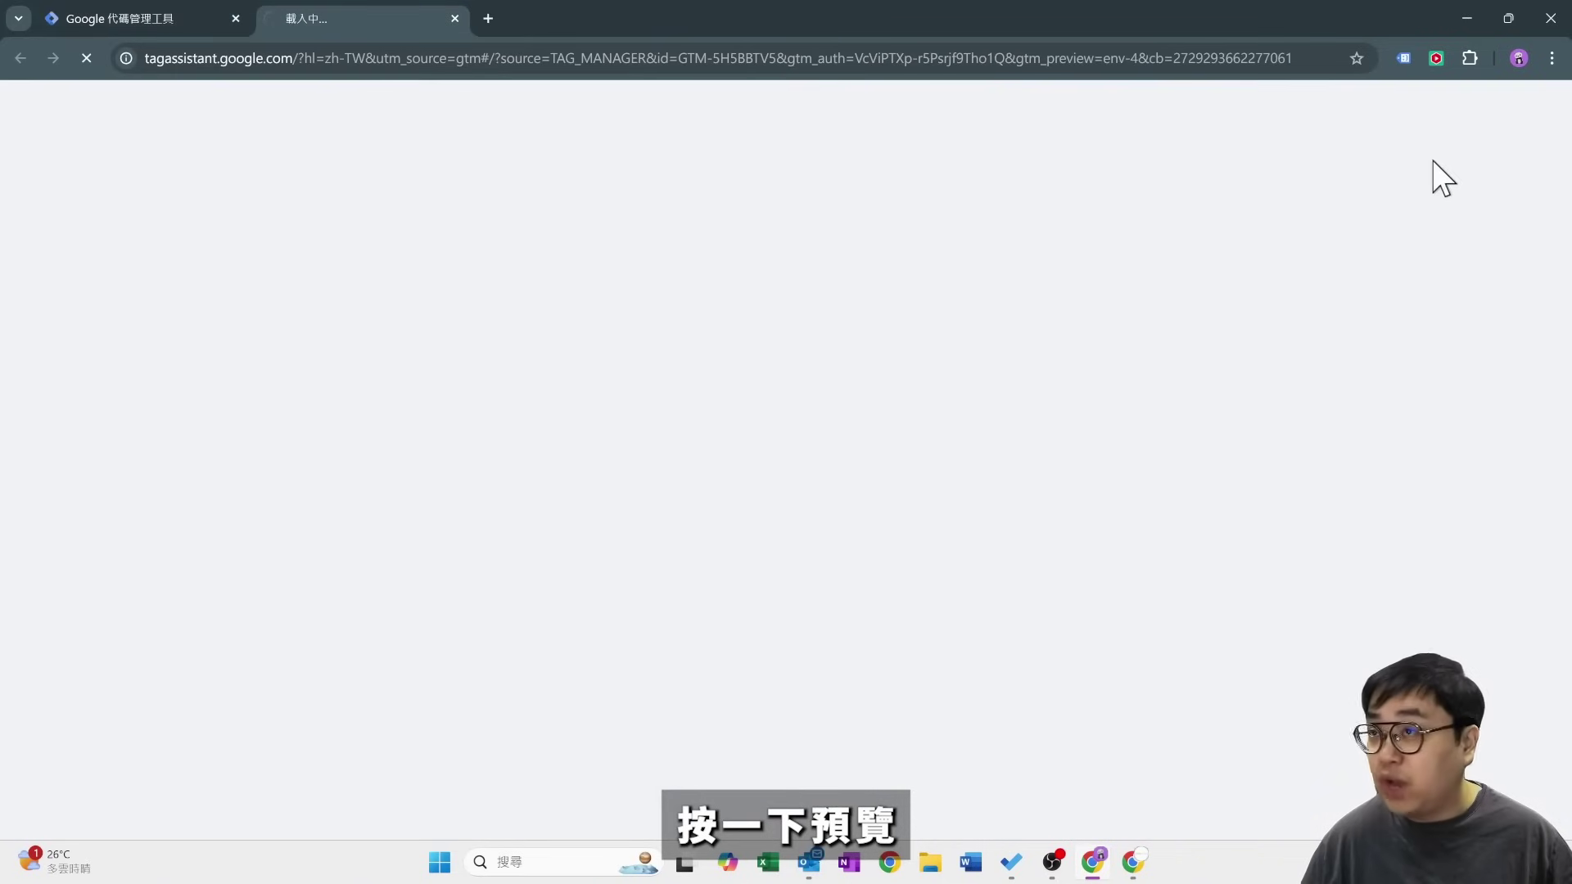
click(745, 475)
text(ht)
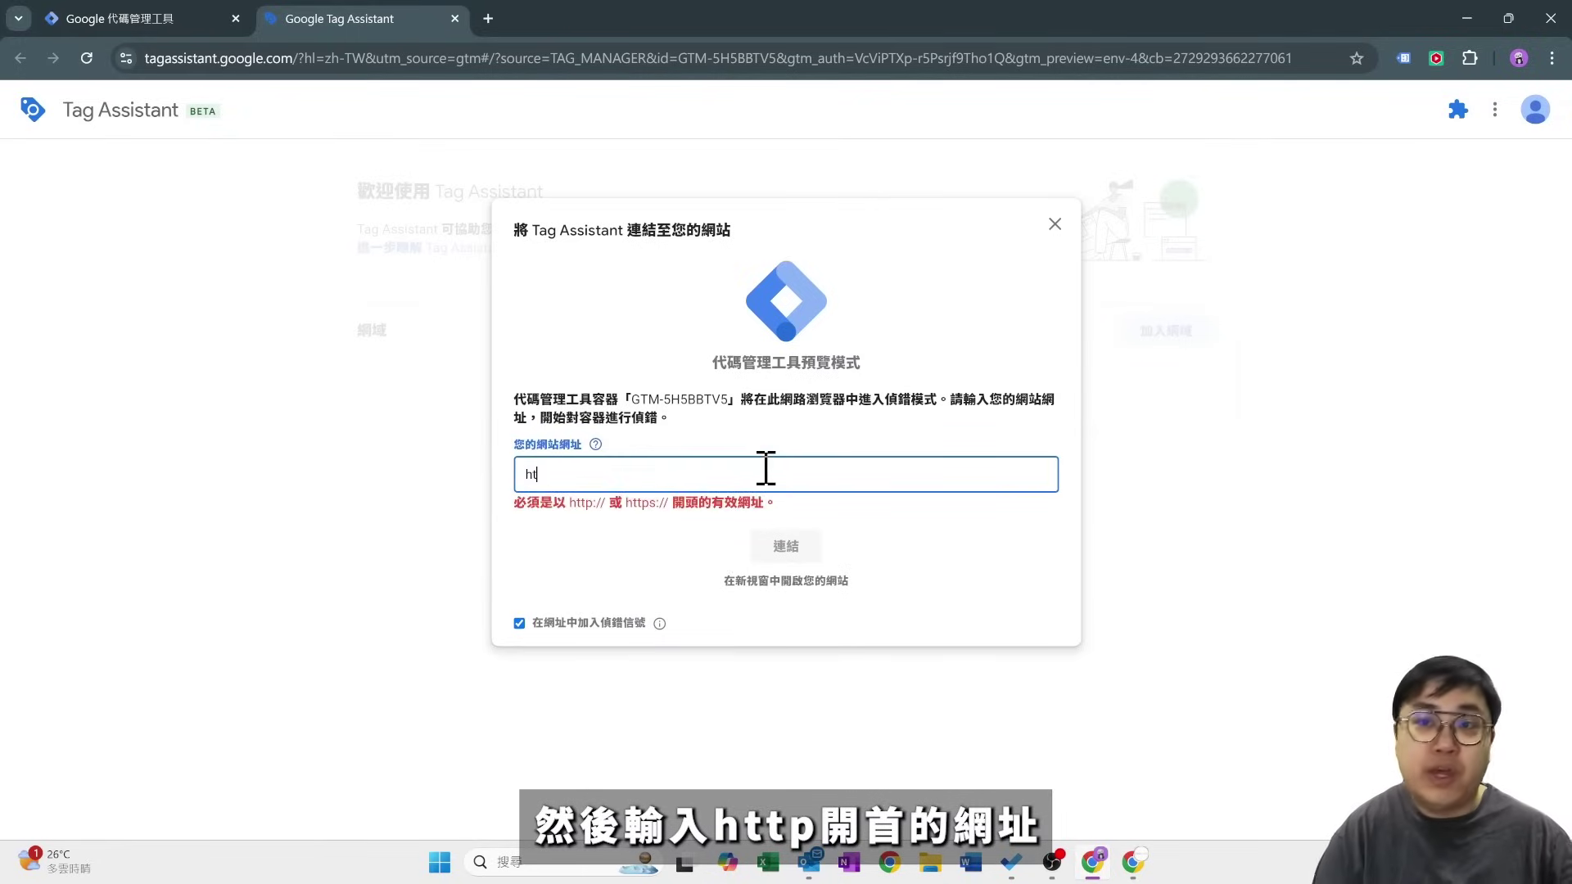
text(tps://)
text(leadadds.com)
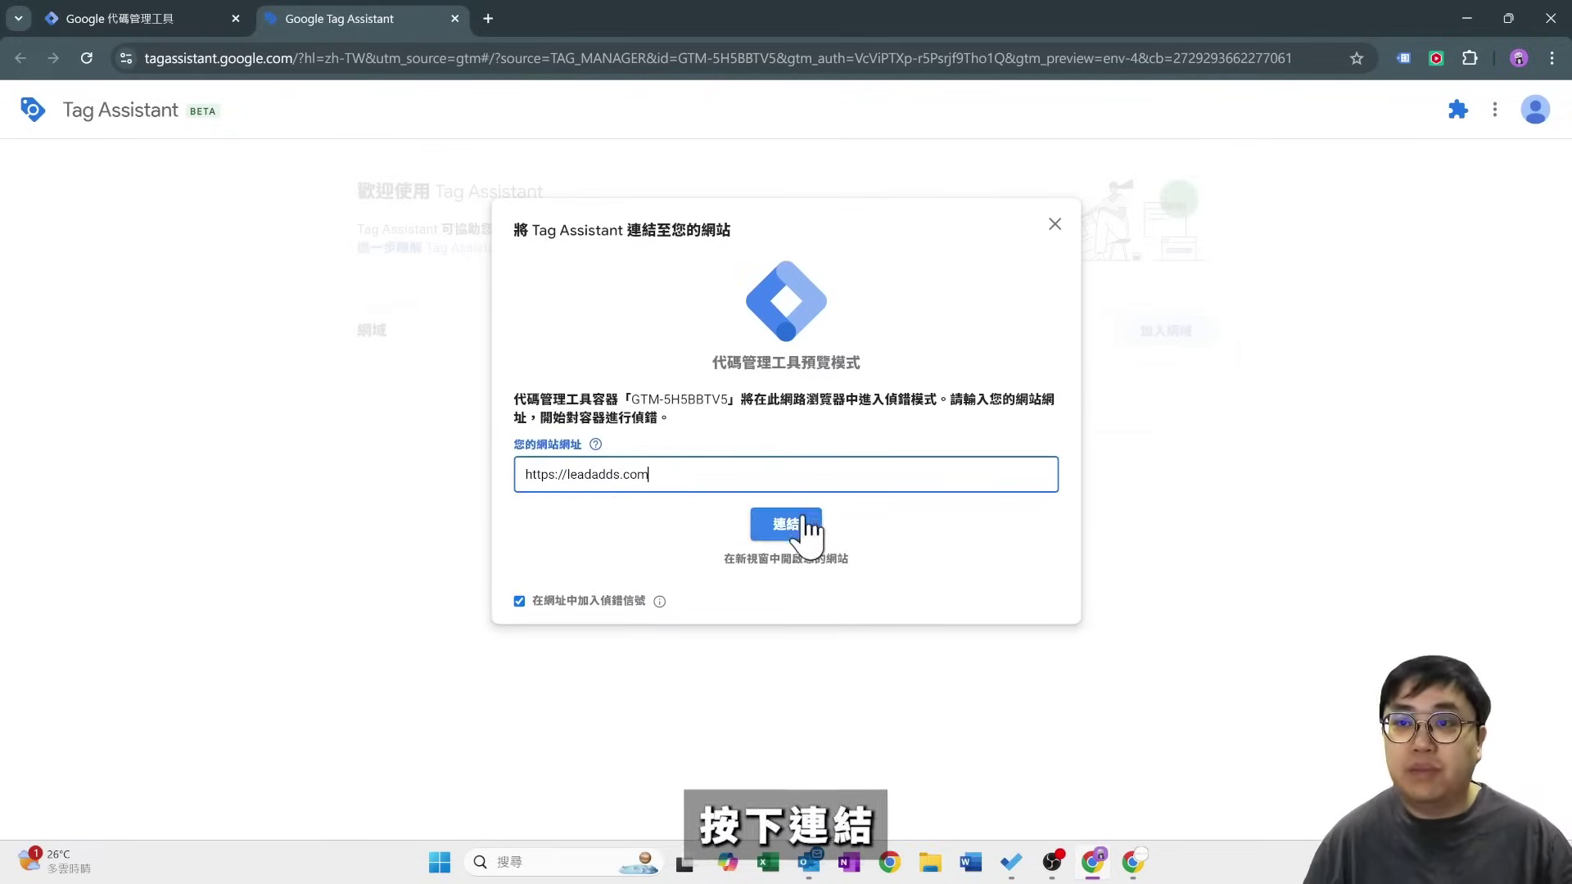
click(799, 542)
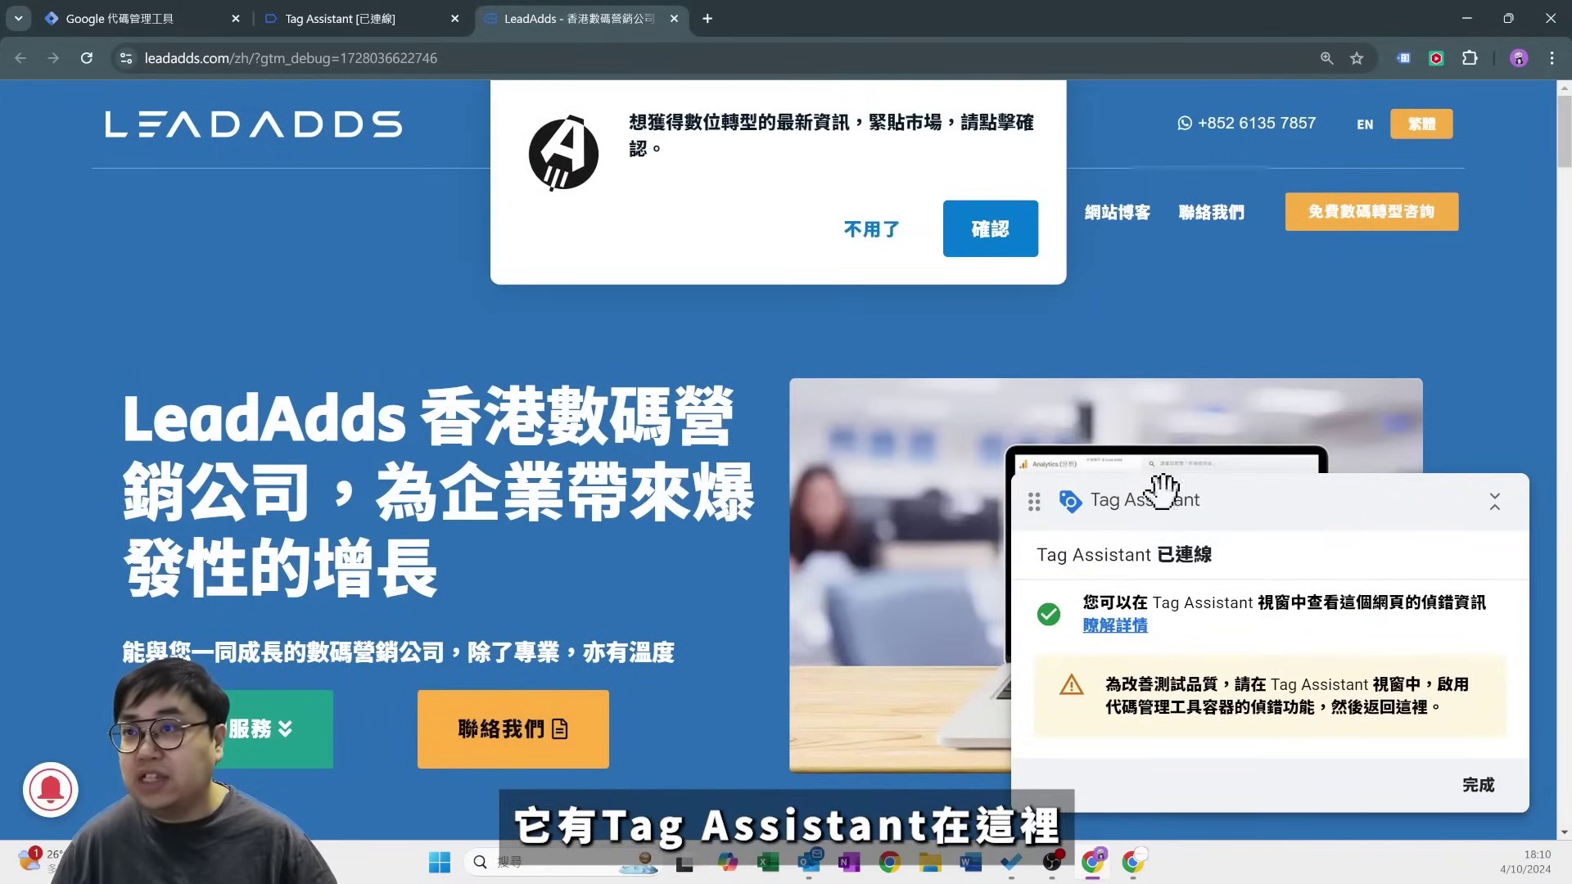
Decline the notification prompt on the previewed site and examine the container's fired and unfired tags in Tag Assistant.
click(855, 233)
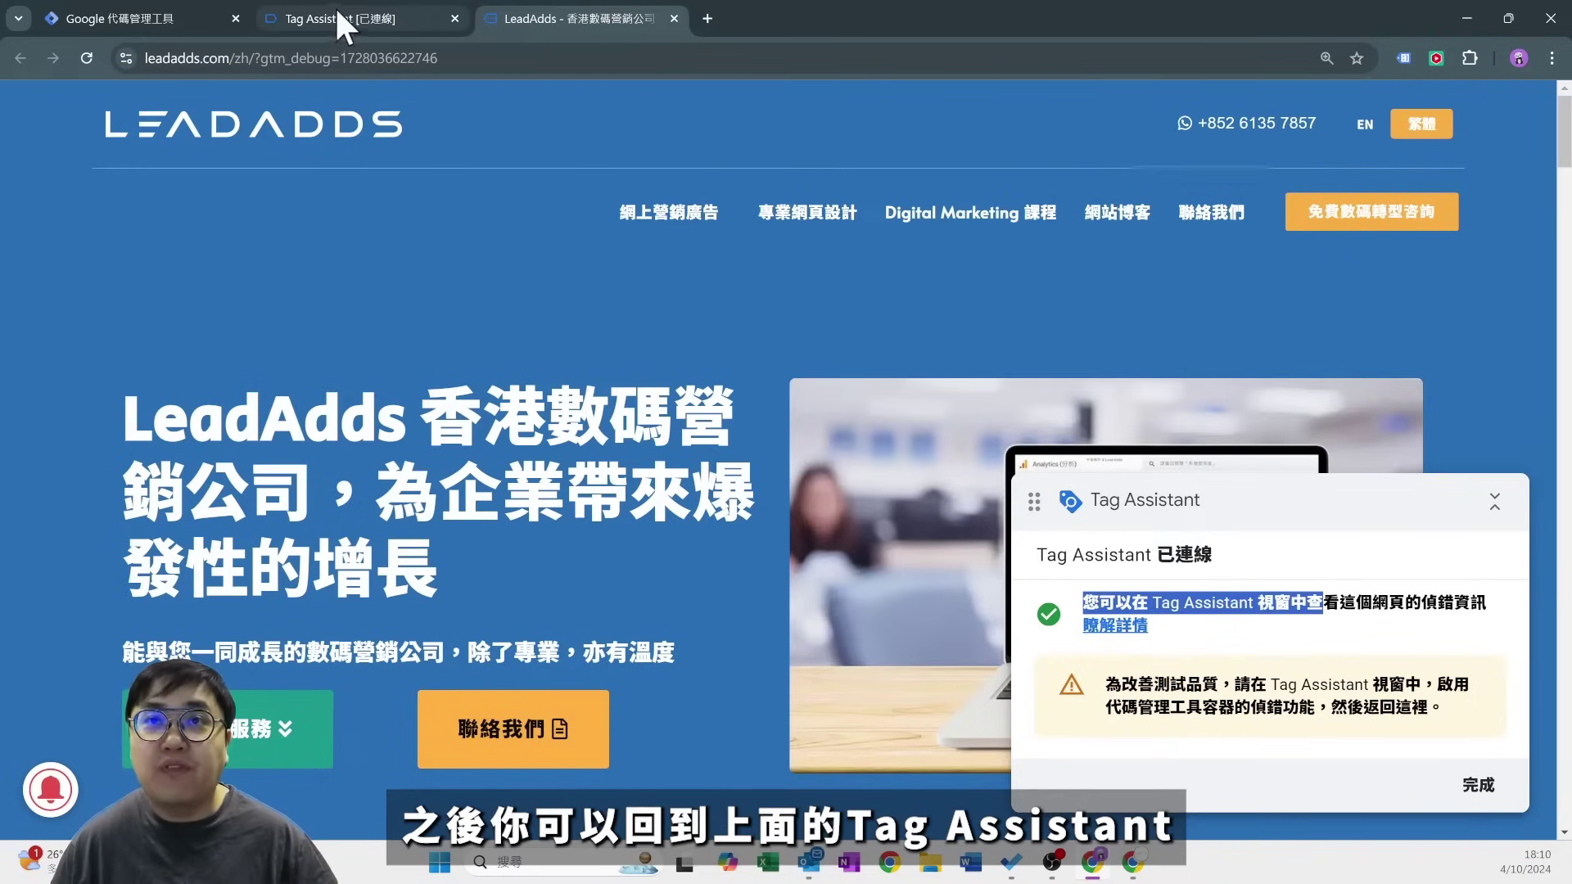
click(332, 20)
click(788, 429)
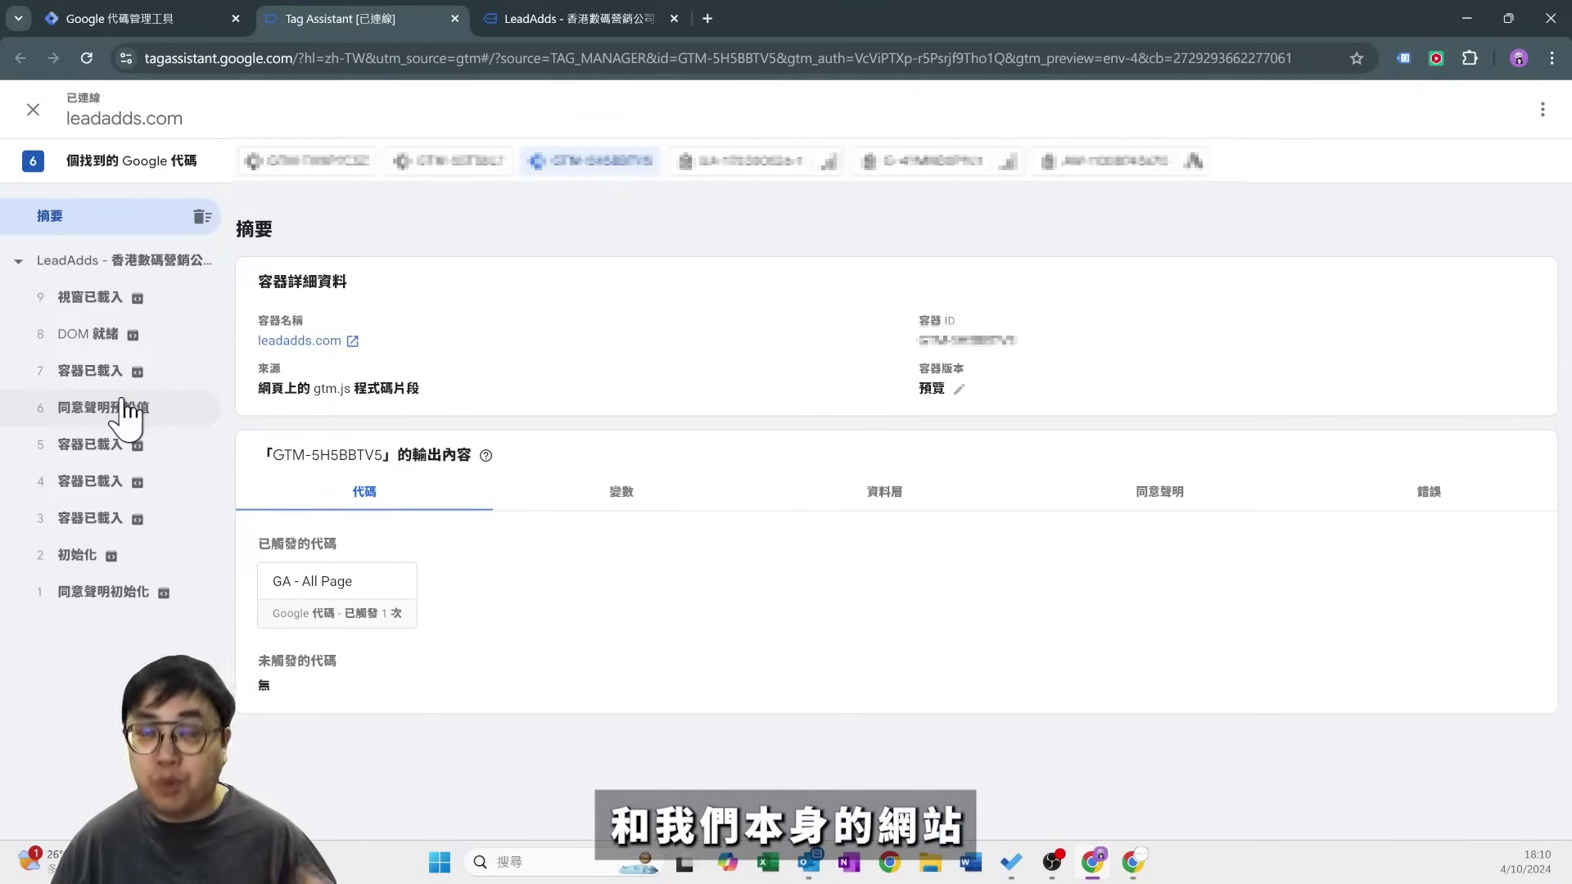
Return to Tag Manager and start a new Custom HTML (自訂 HTML) tag with the All Pages trigger.
click(162, 6)
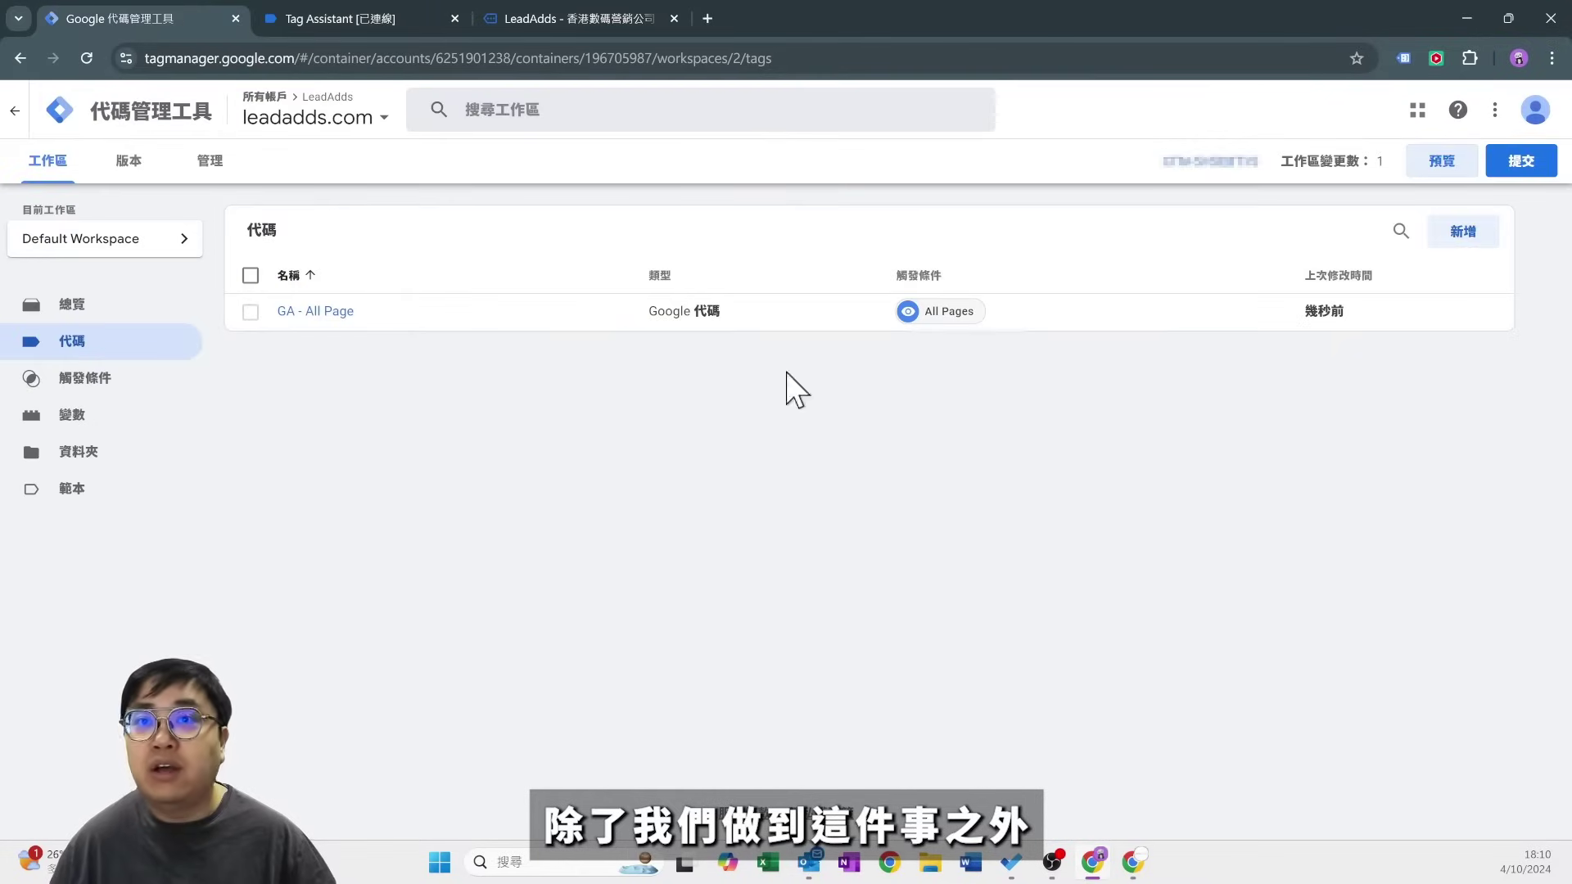
click(1471, 240)
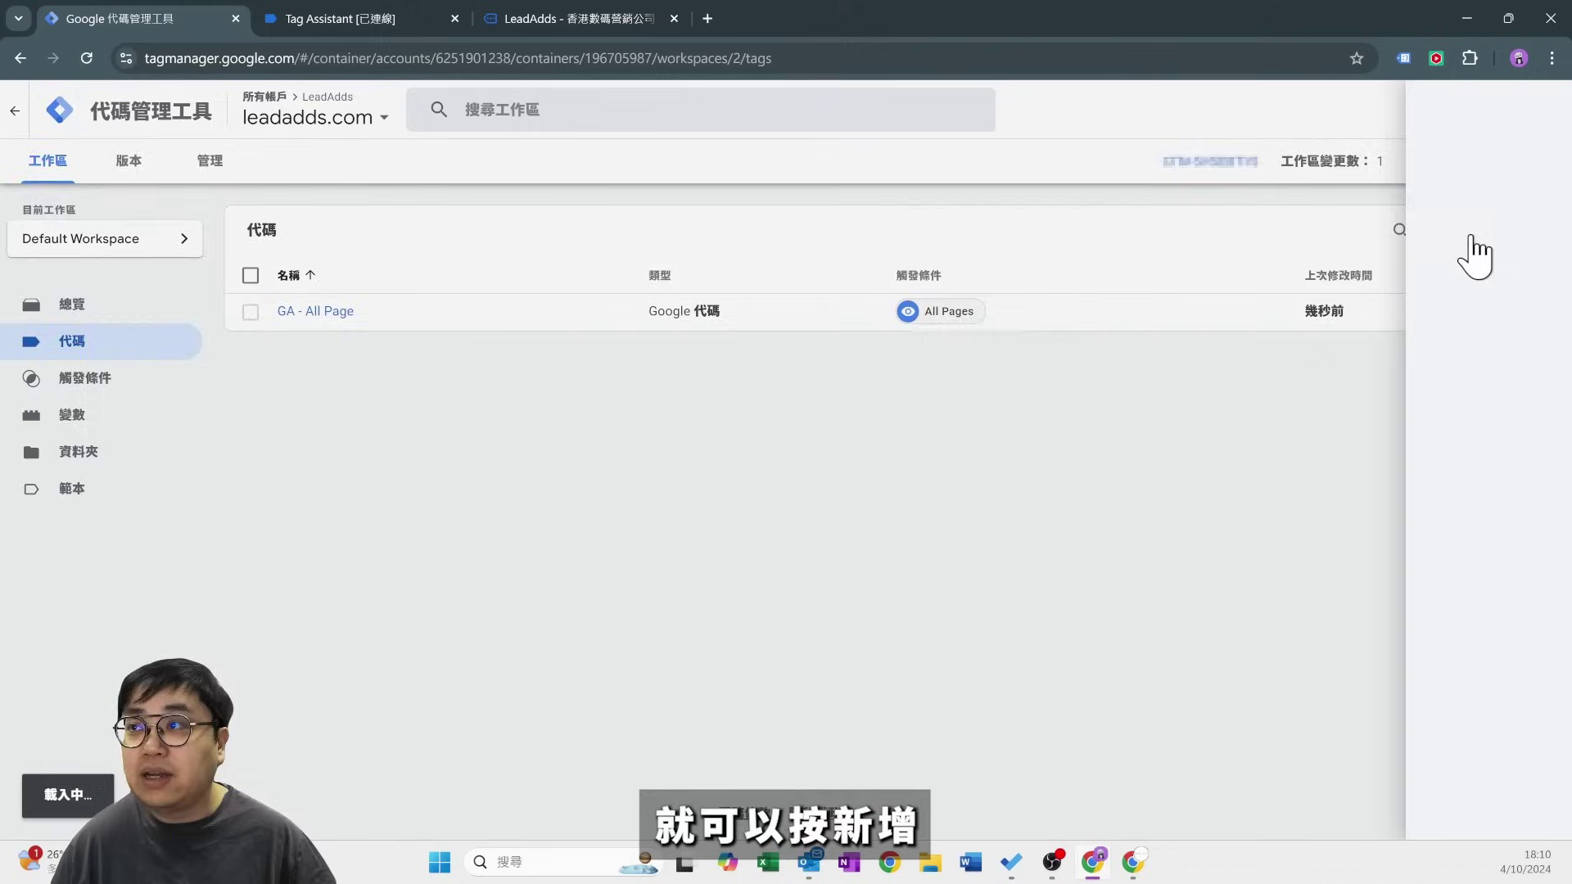
click(947, 303)
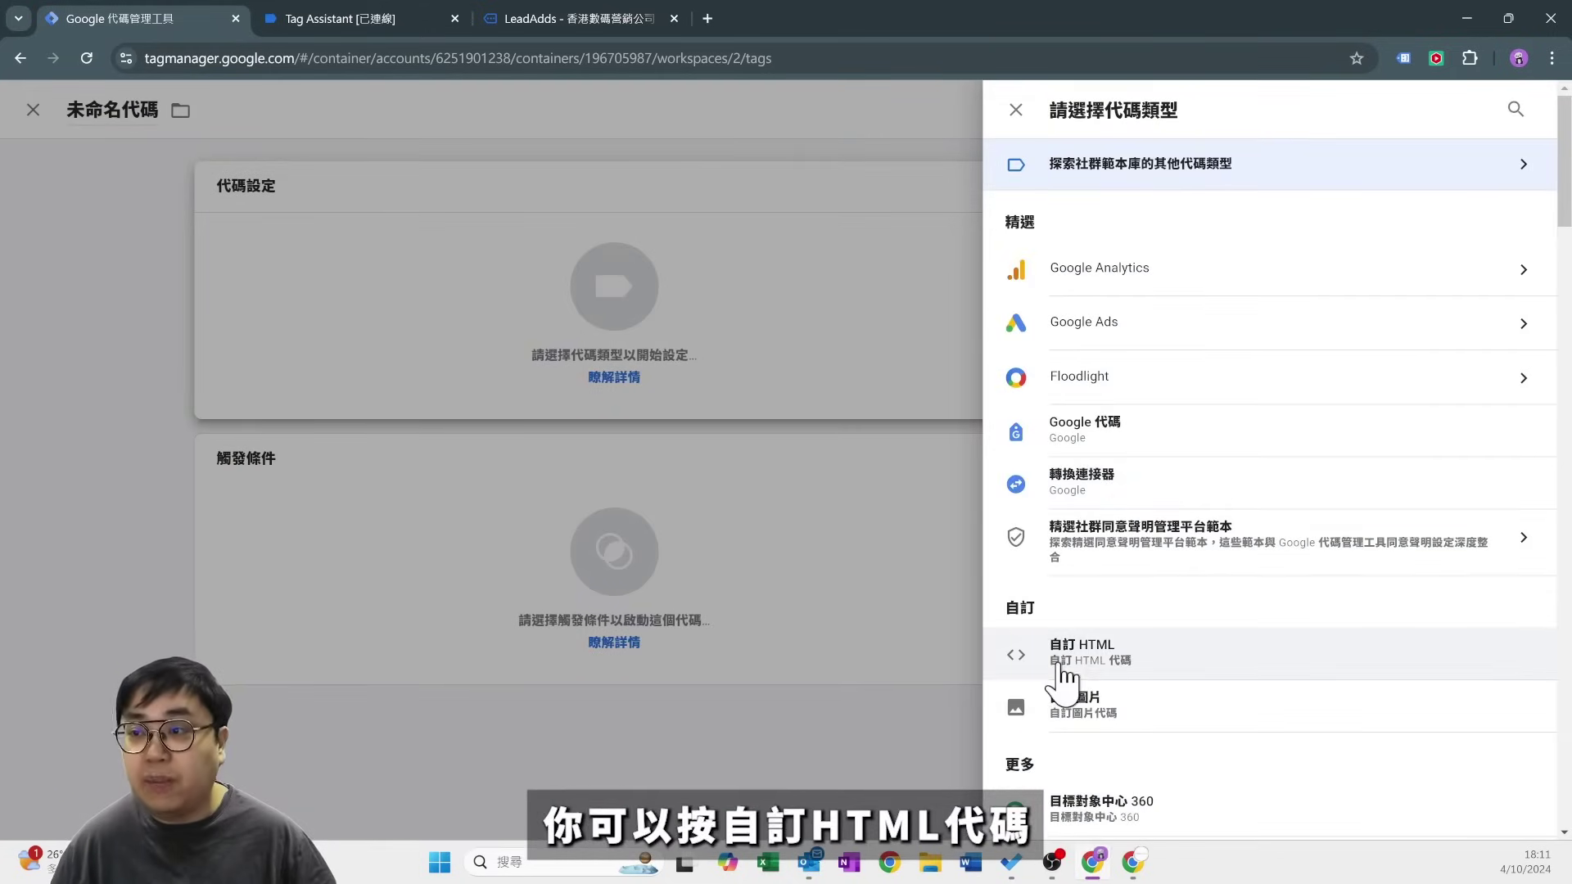
click(1103, 671)
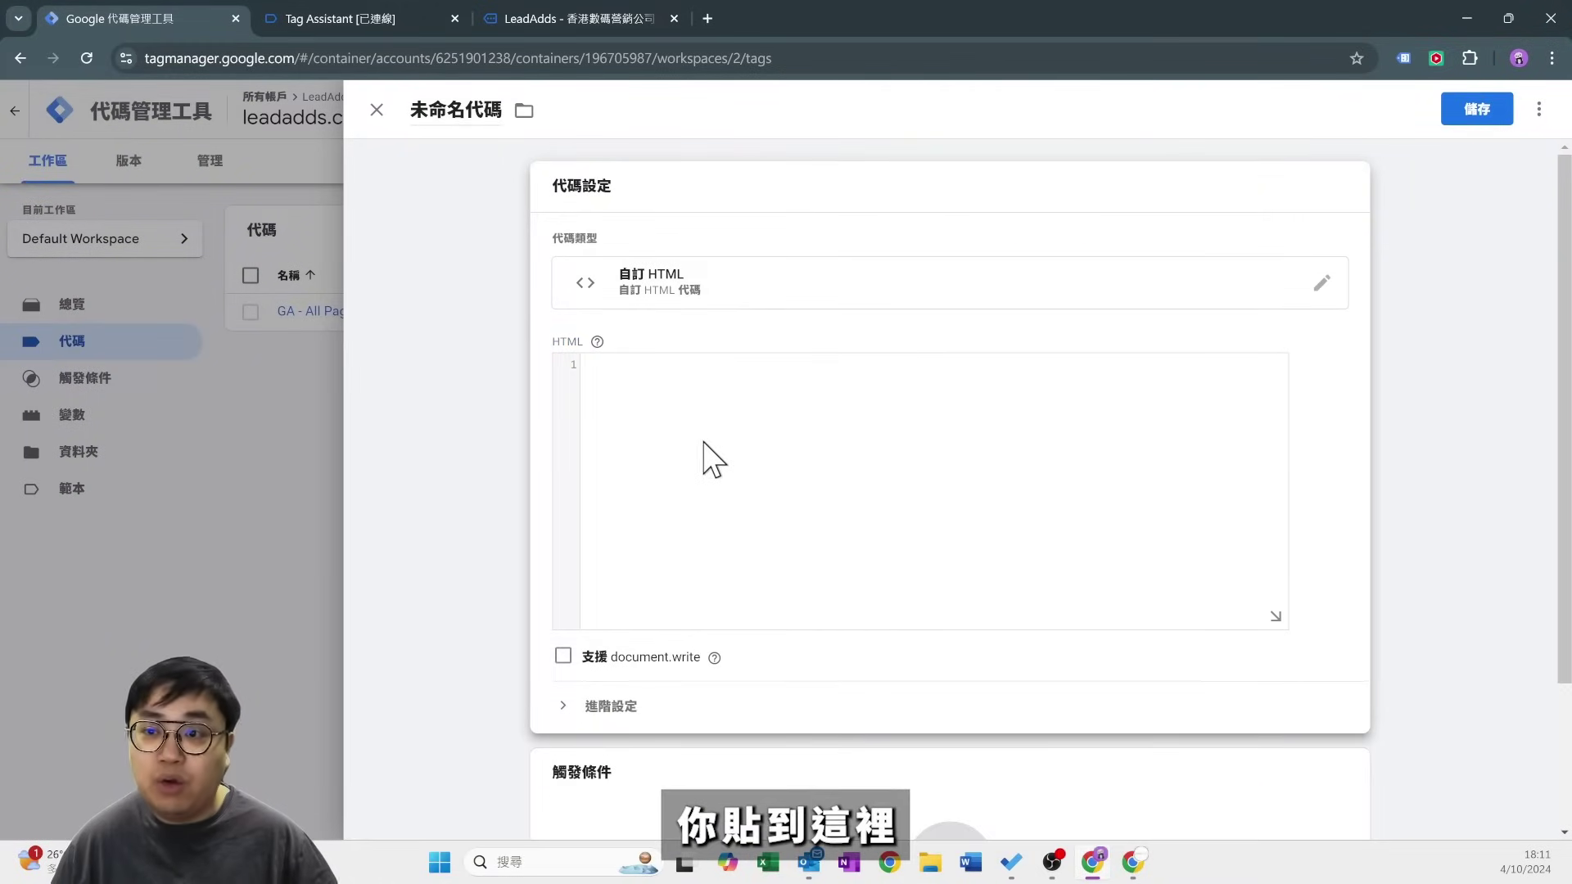
scroll(714, 460, down, 3)
click(819, 672)
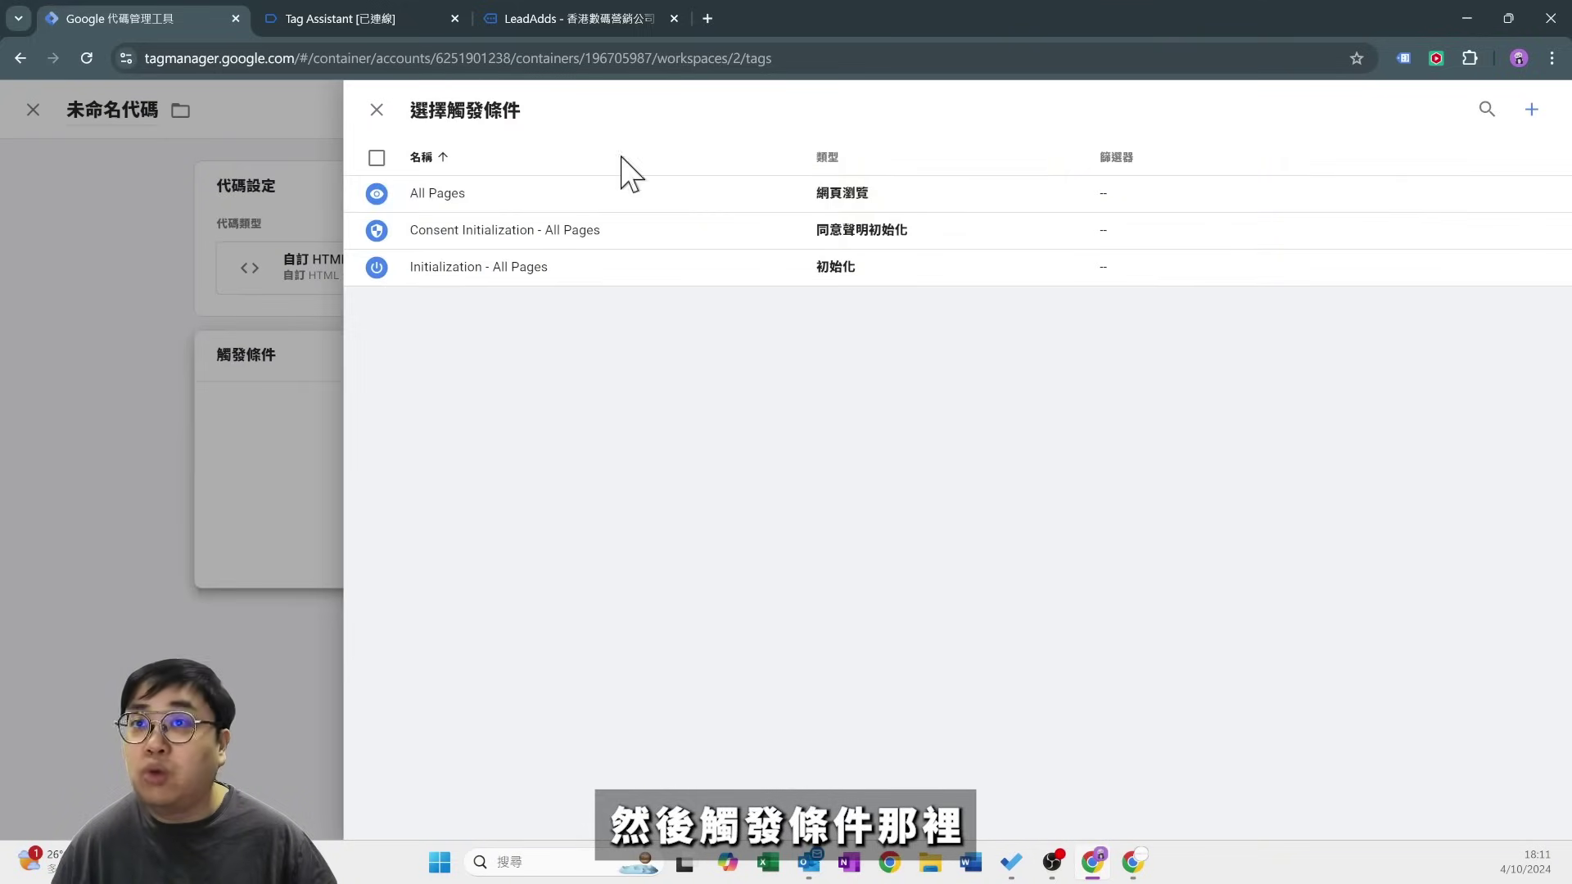
click(456, 198)
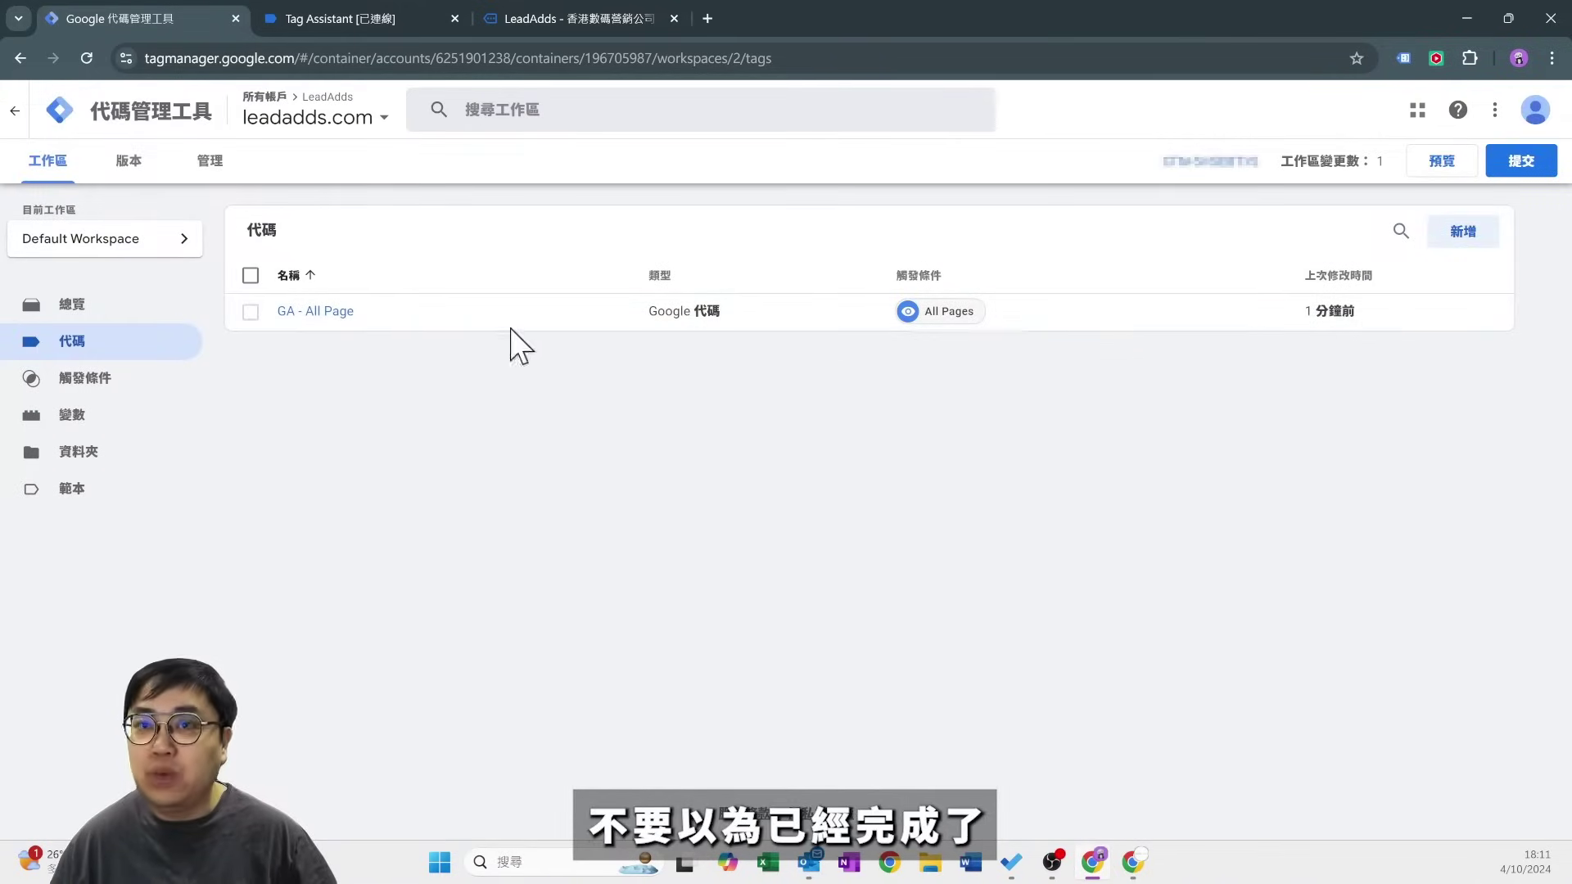
Submit and publish the workspace changes without a version name or description, and check the fired tags in Tag Assistant.
click(1522, 168)
click(1514, 109)
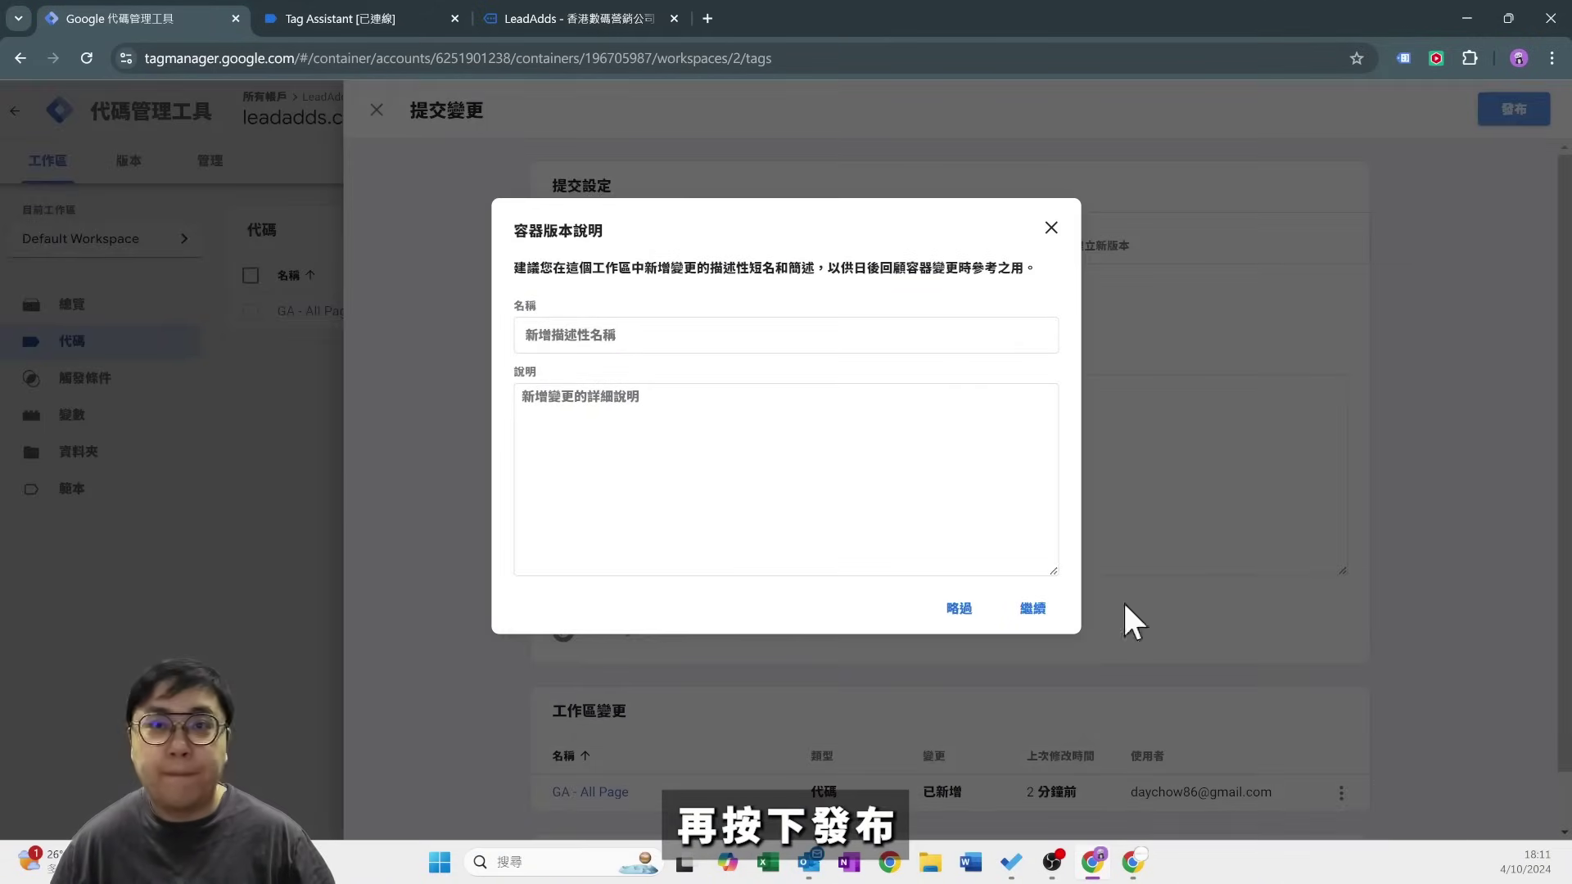
click(1030, 622)
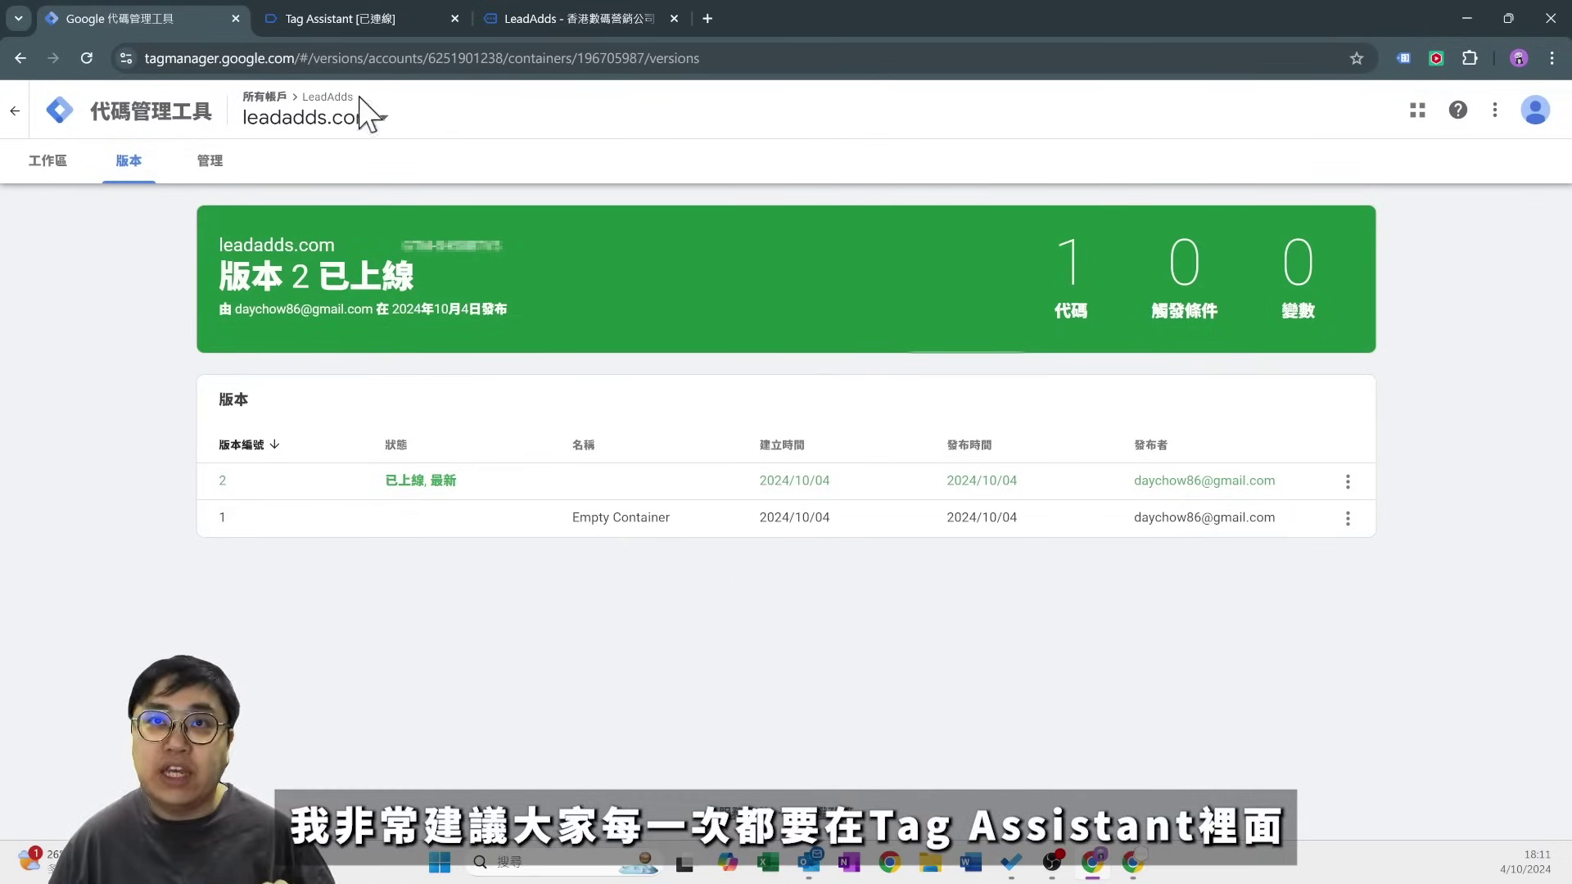
click(336, 18)
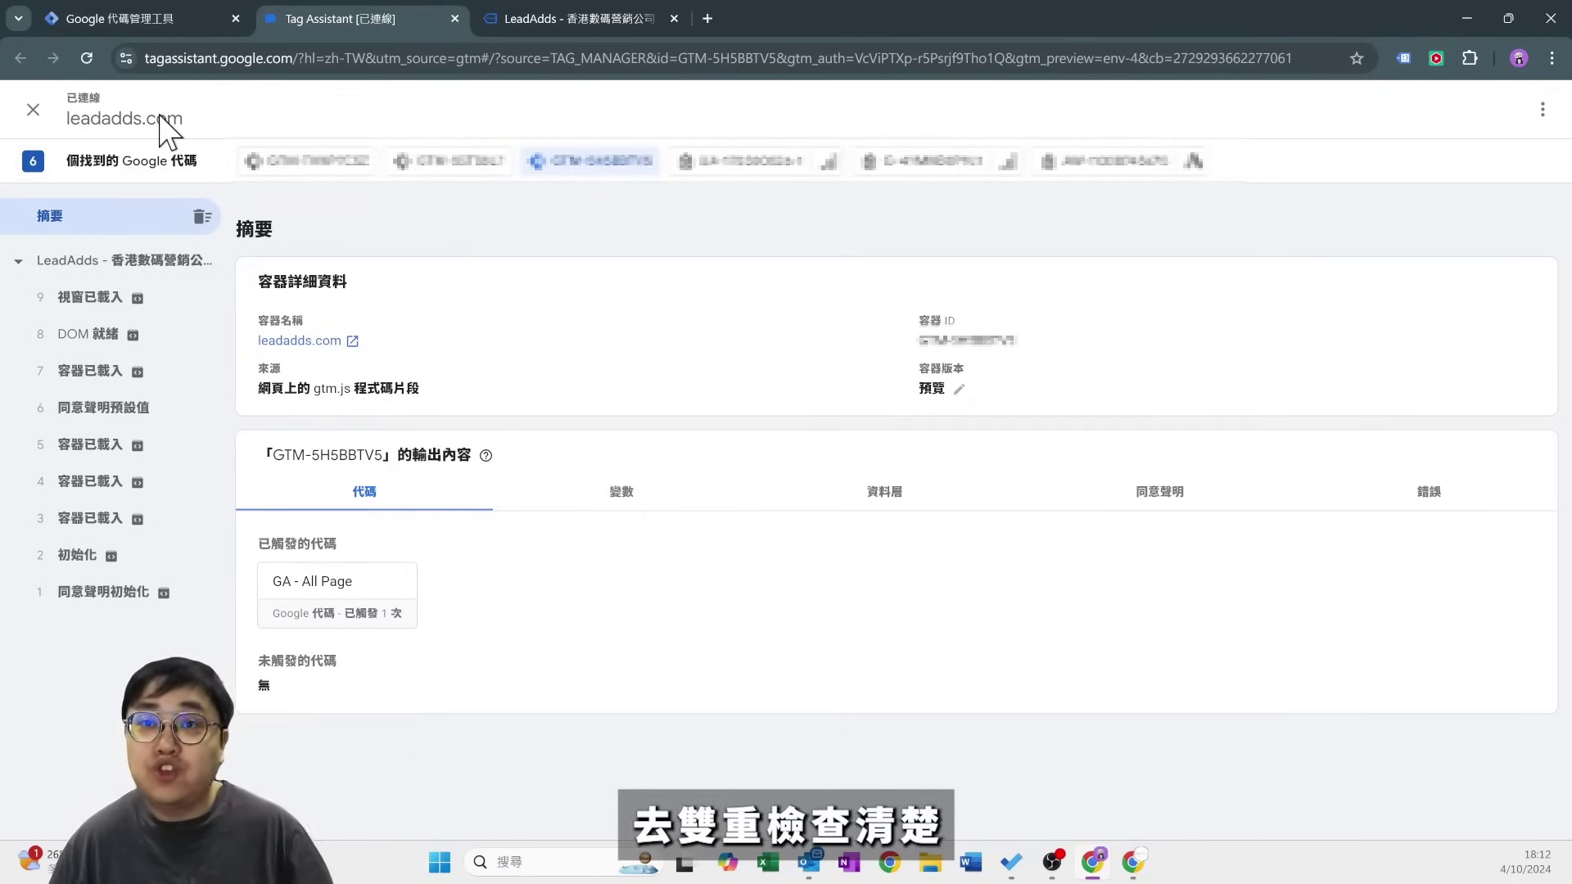
click(135, 16)
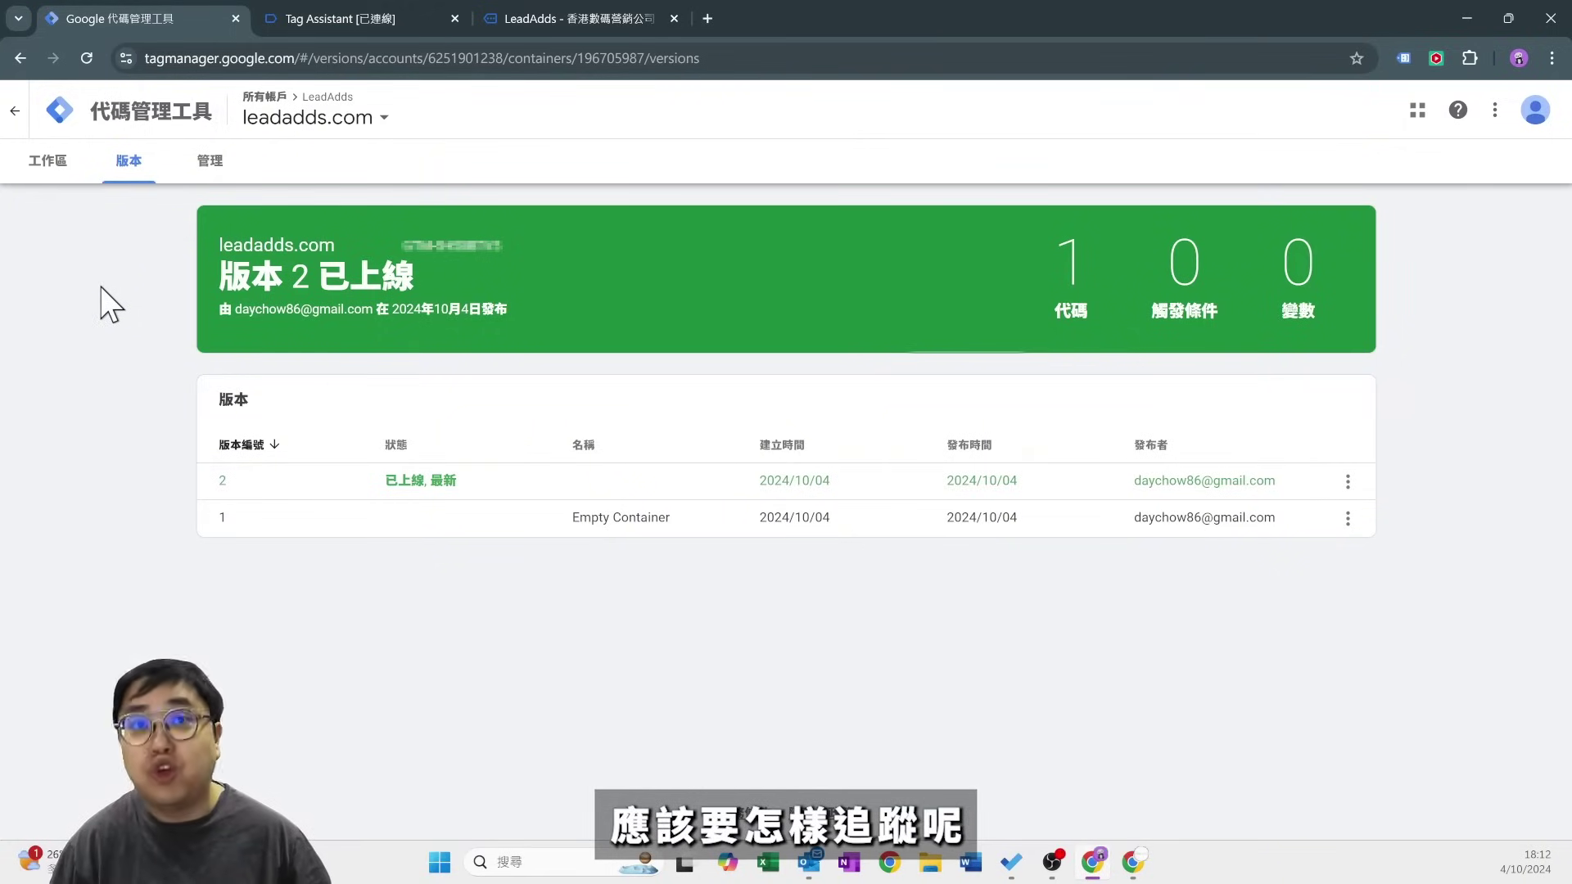
Examine the buttons and links on the LeadAdds homepage and follow the 免費數碼轉型咨詢 link to its contact form.
click(43, 168)
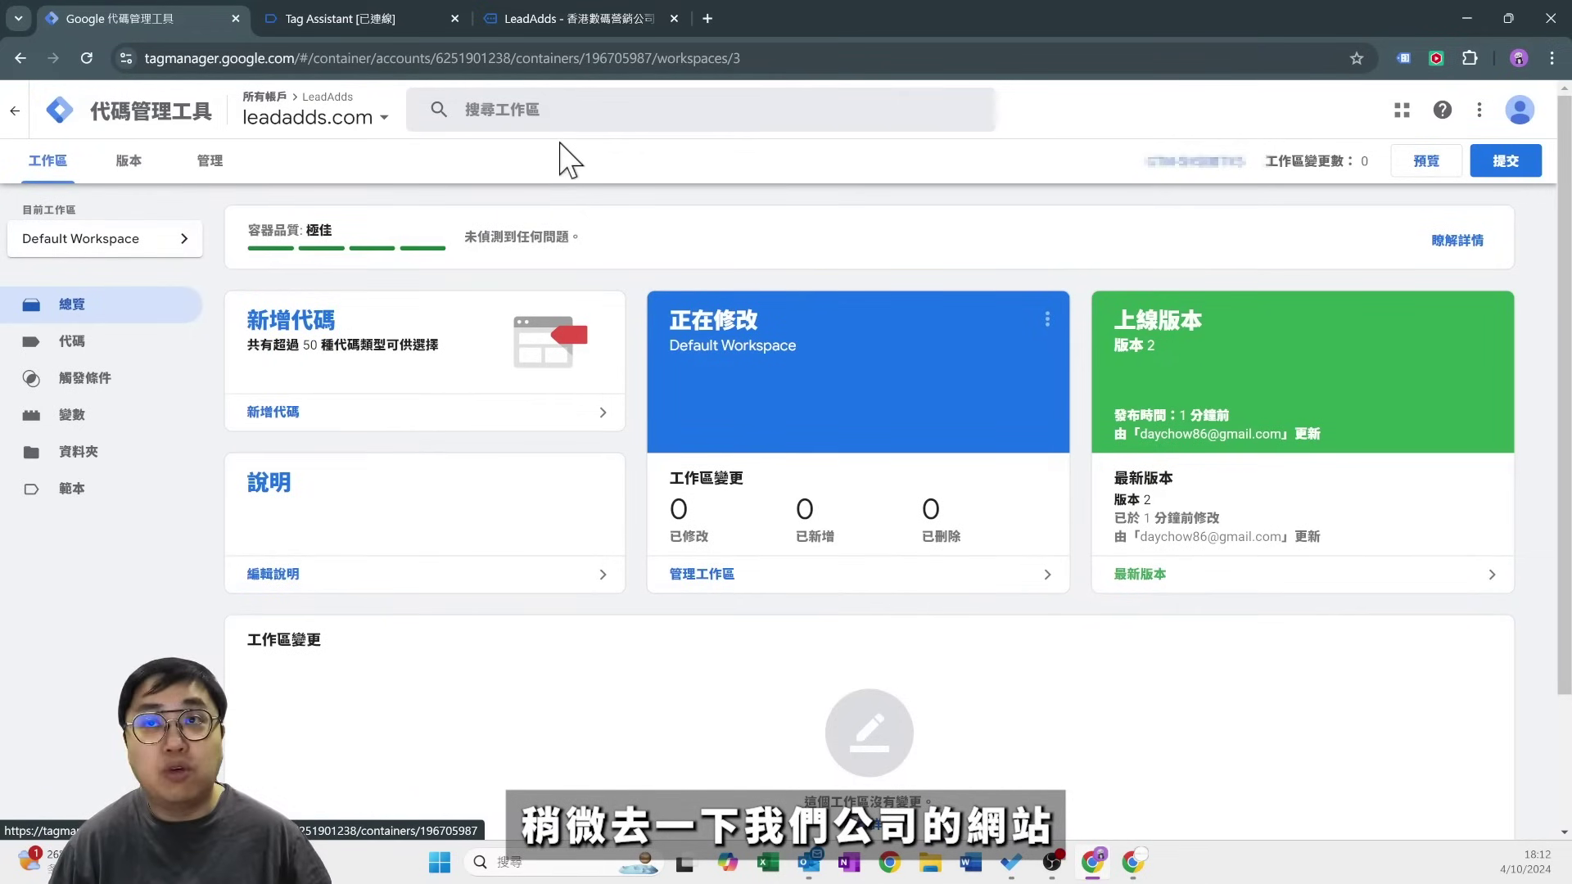
click(563, 10)
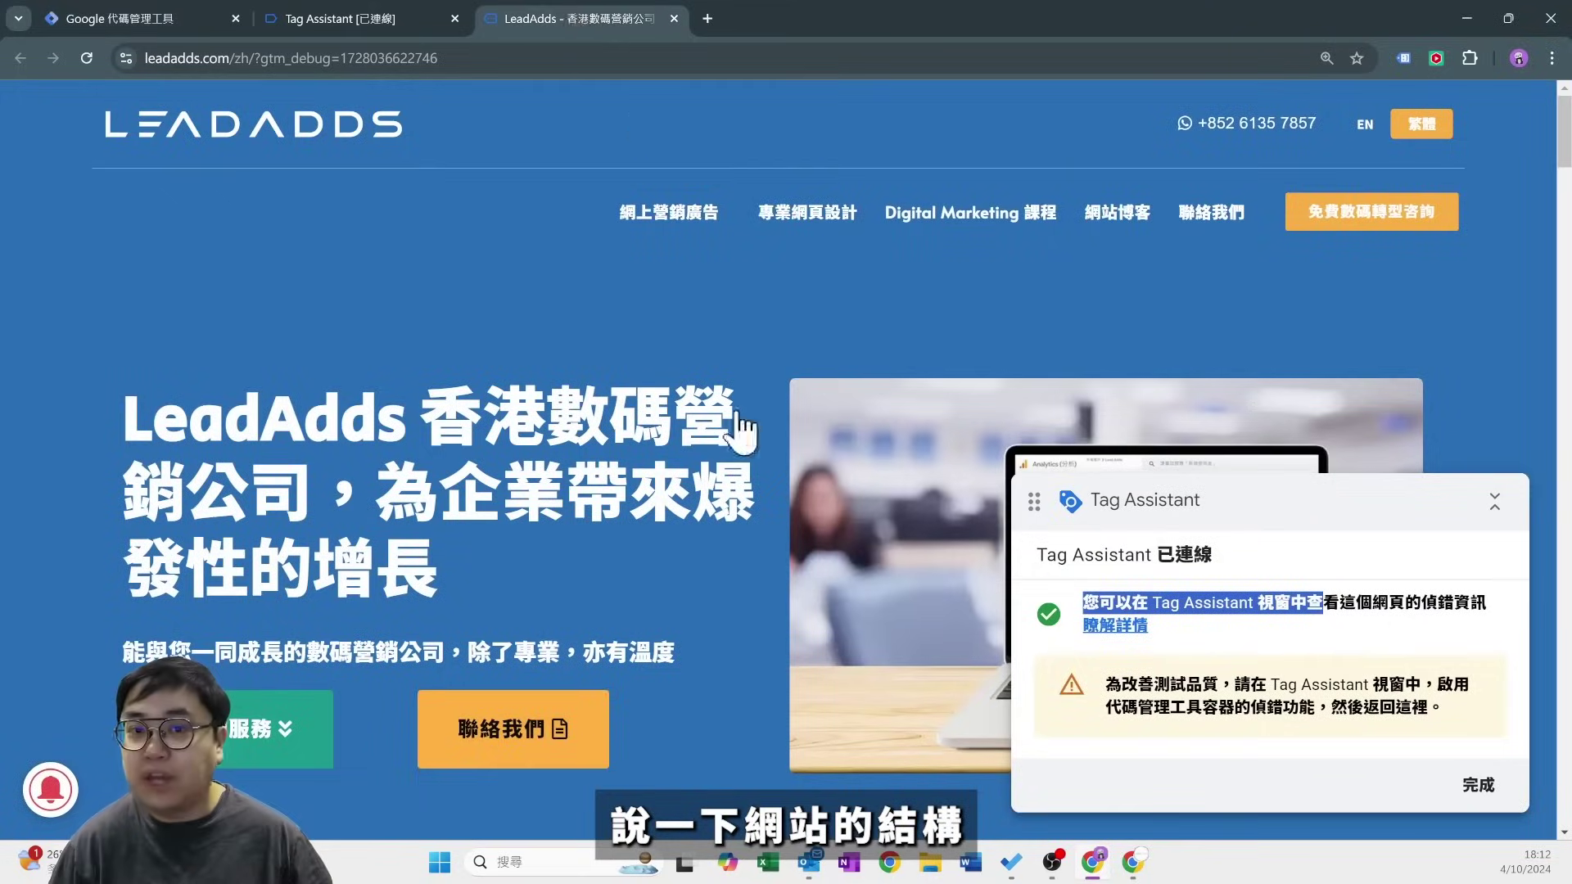
scroll(871, 361, down, 2)
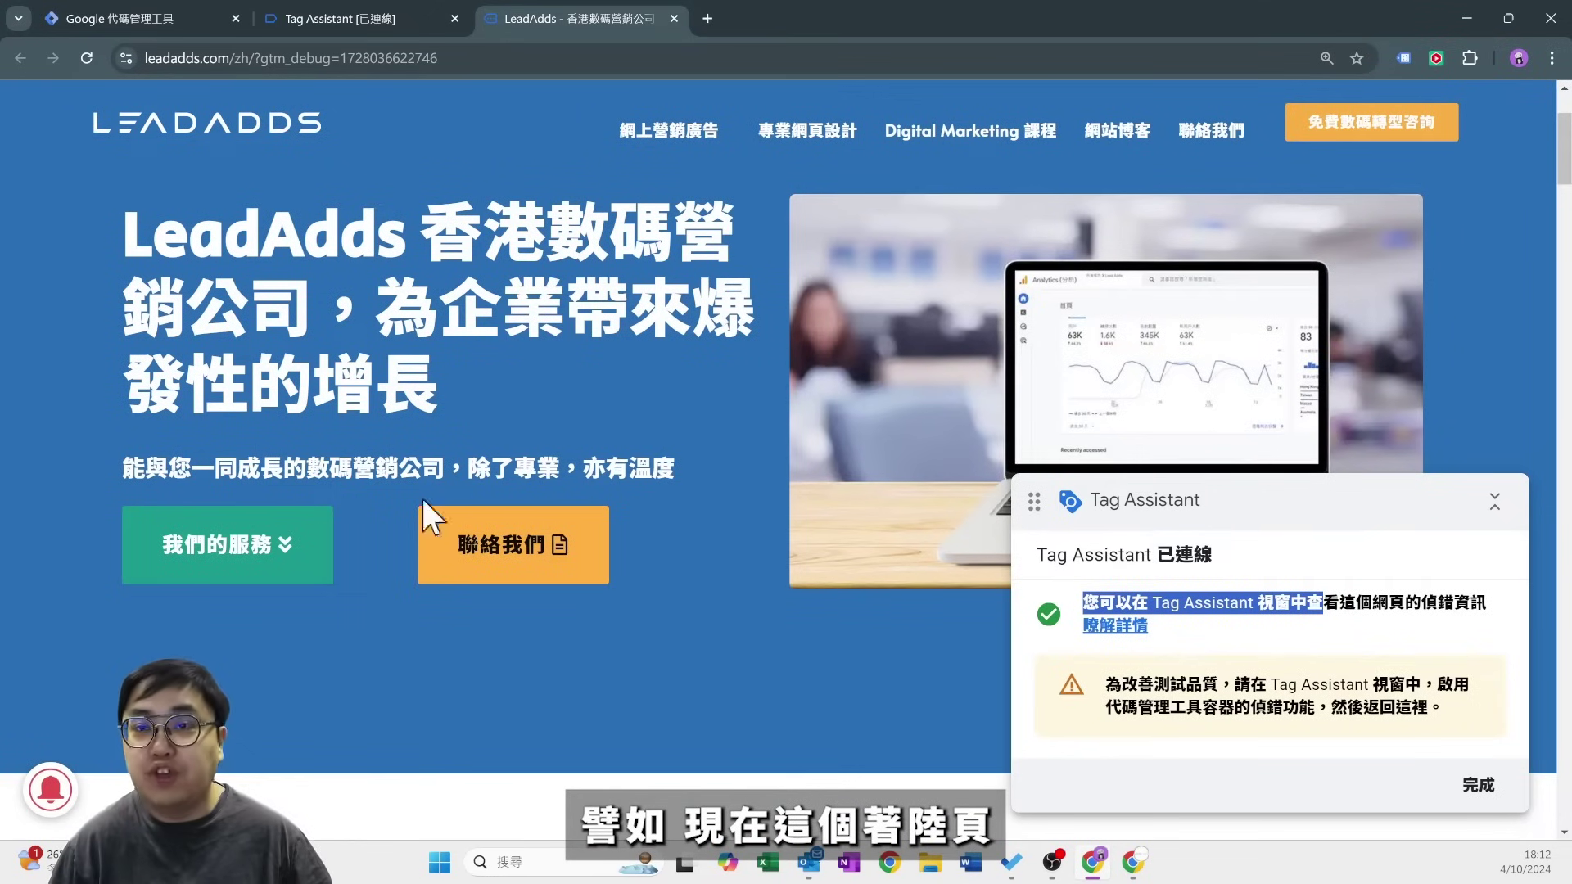
scroll(753, 415, down, 2)
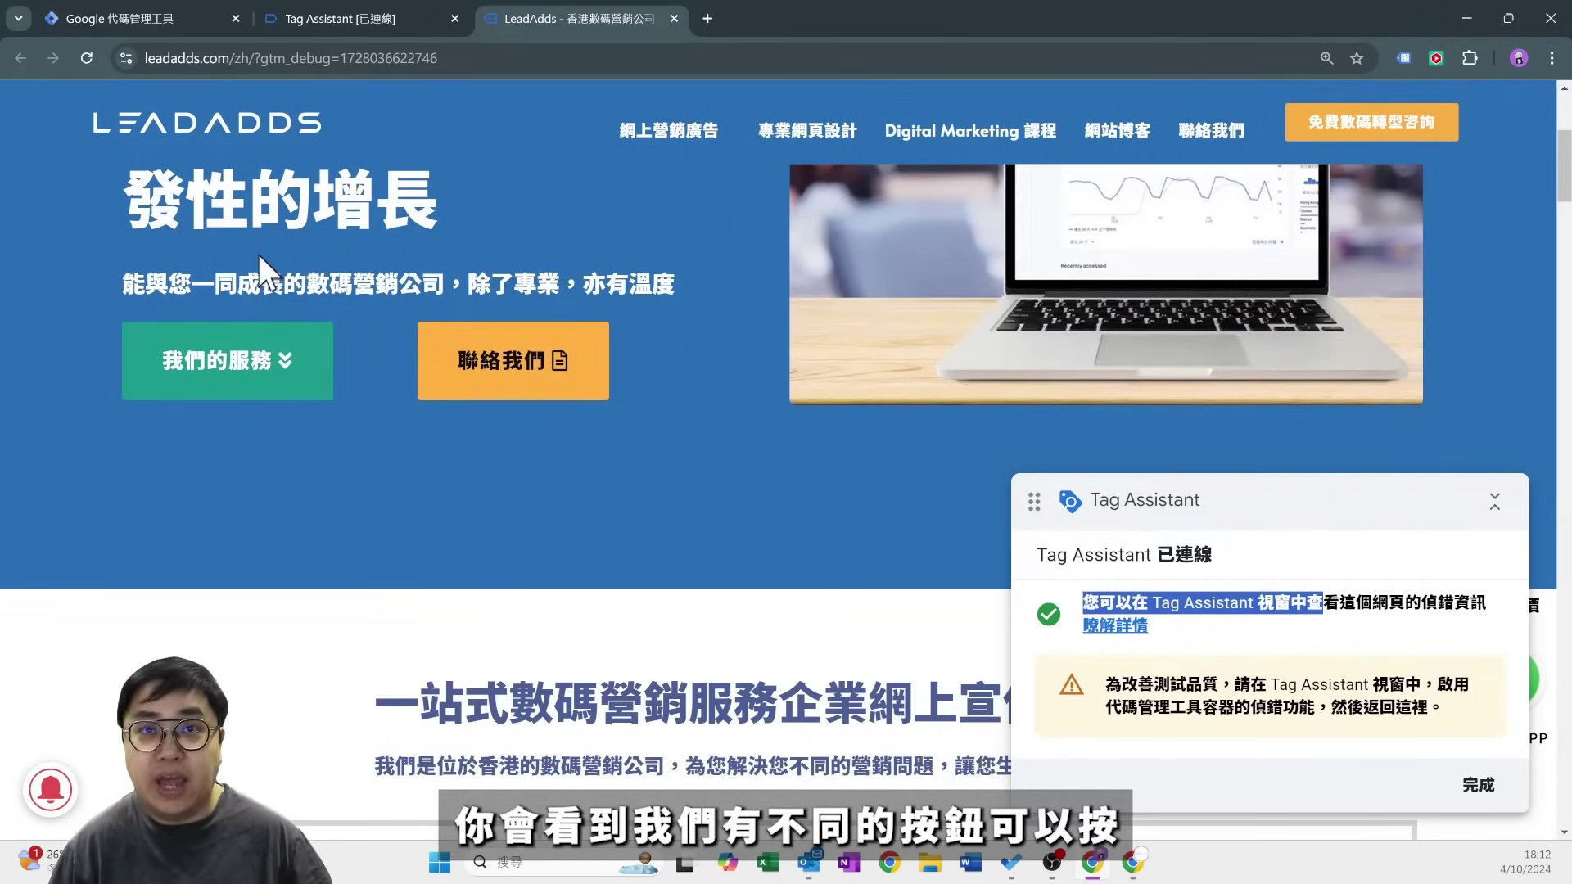
scroll(554, 422, down, 10)
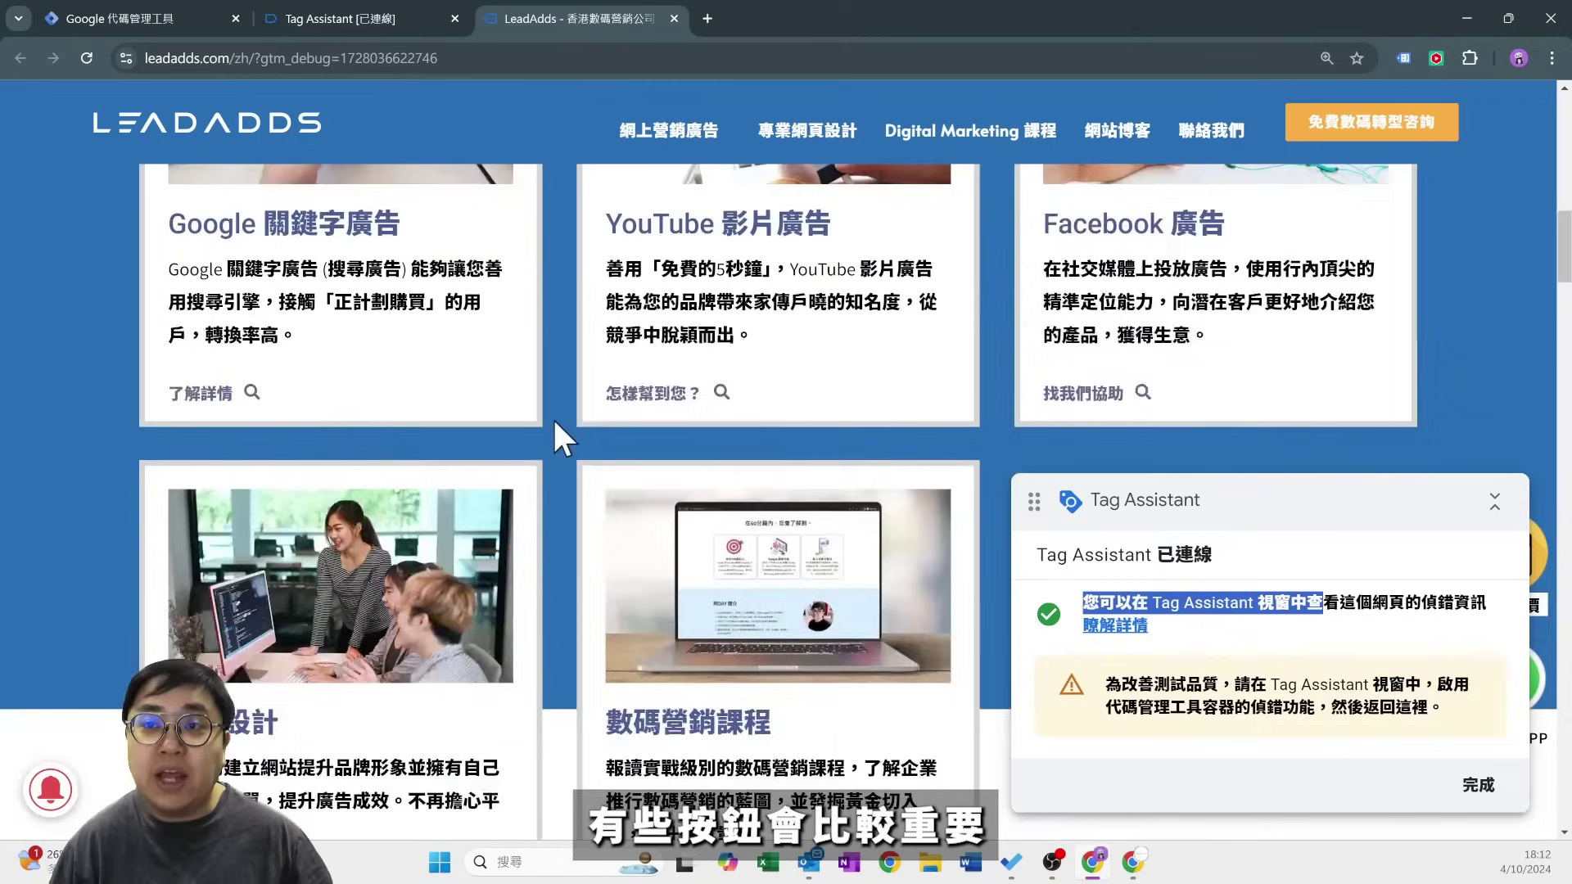
scroll(564, 407, down, 2)
scroll(712, 430, up, 2)
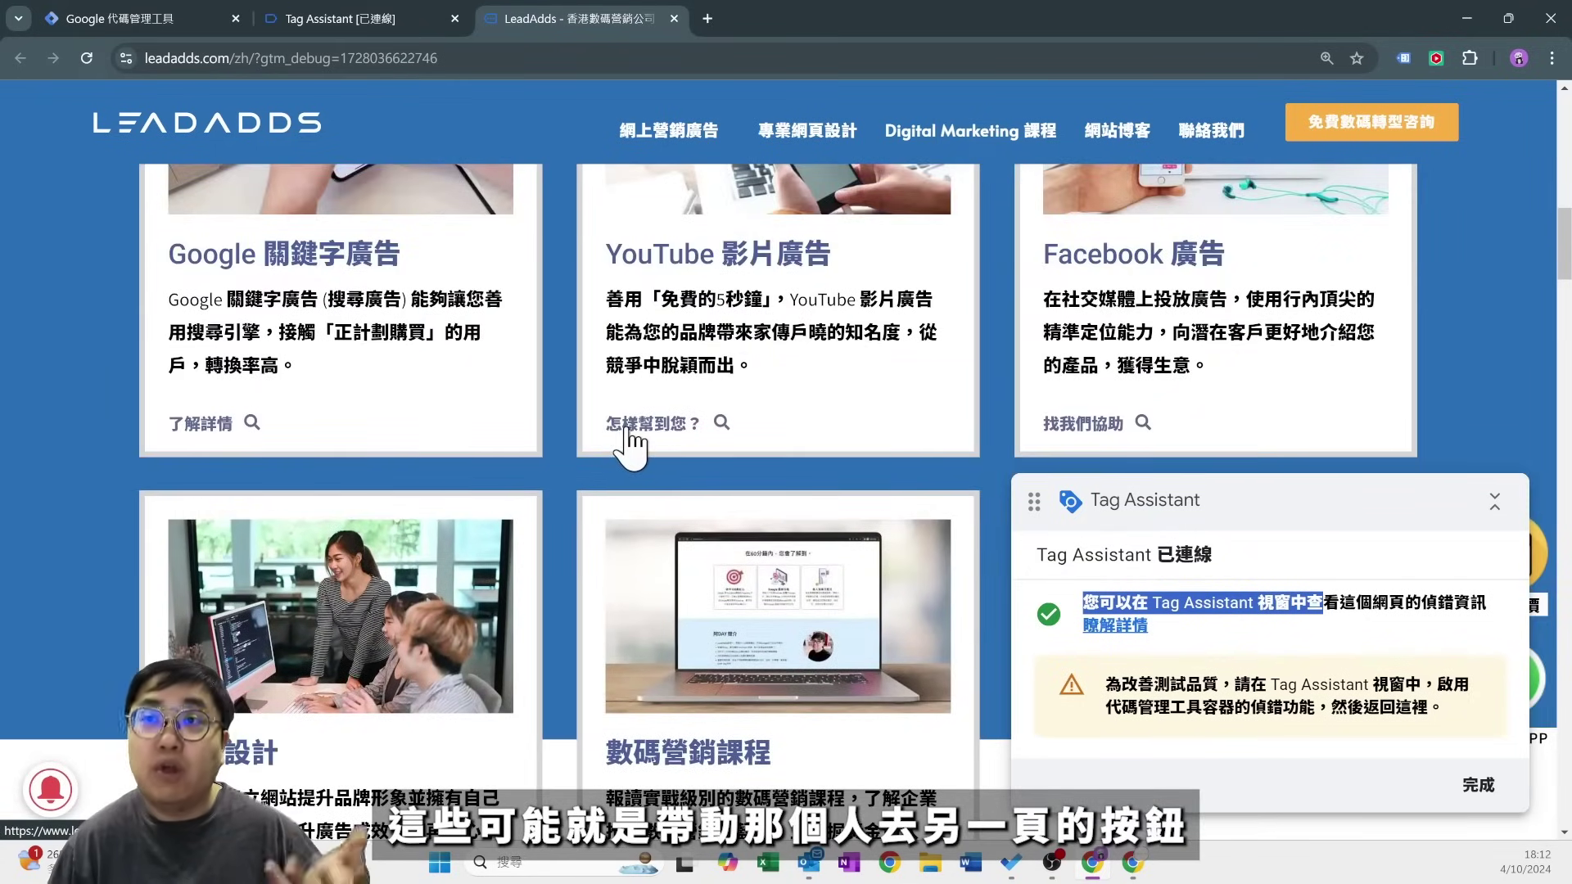
scroll(634, 438, down, 10)
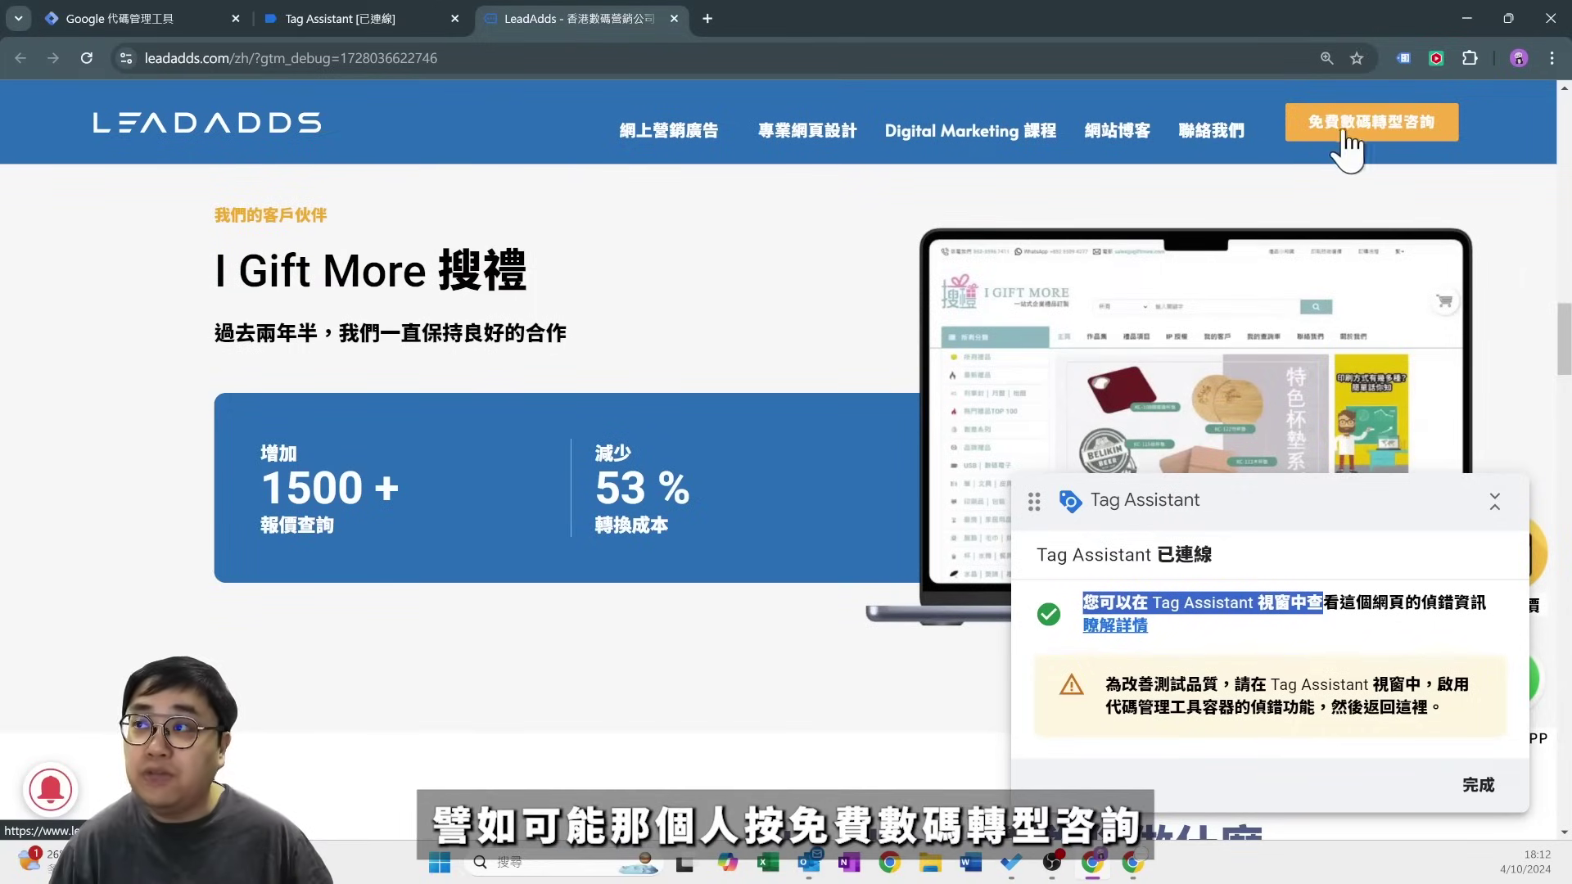
click(1415, 135)
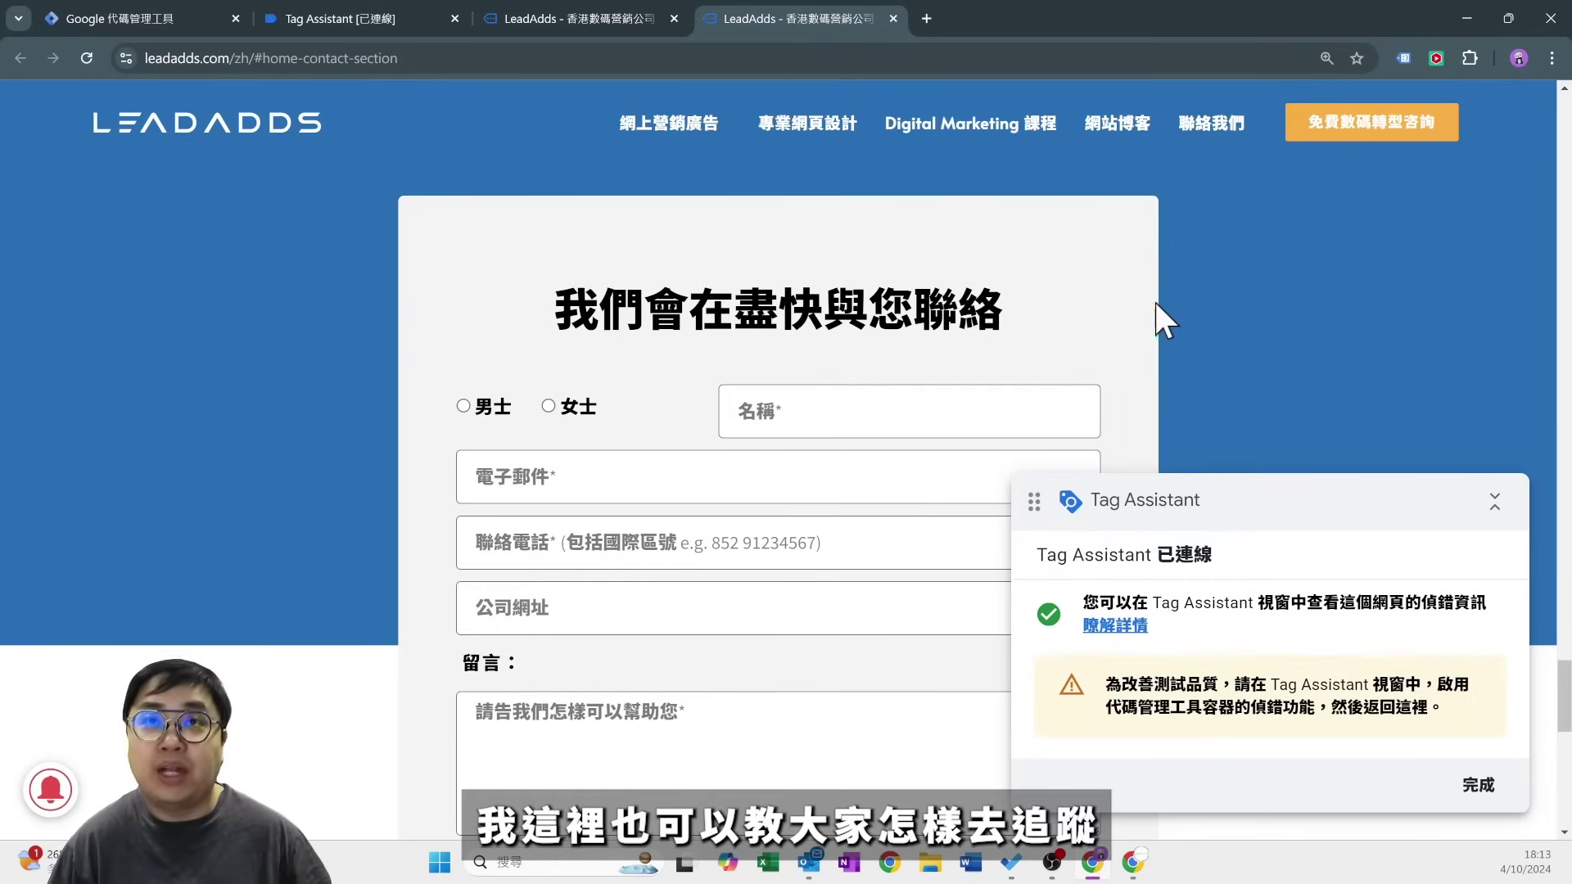
Enable the built-in variables Click Element, Click Classes, Click ID, Click Target, Click URL and Click Text in Tag Manager.
click(129, 10)
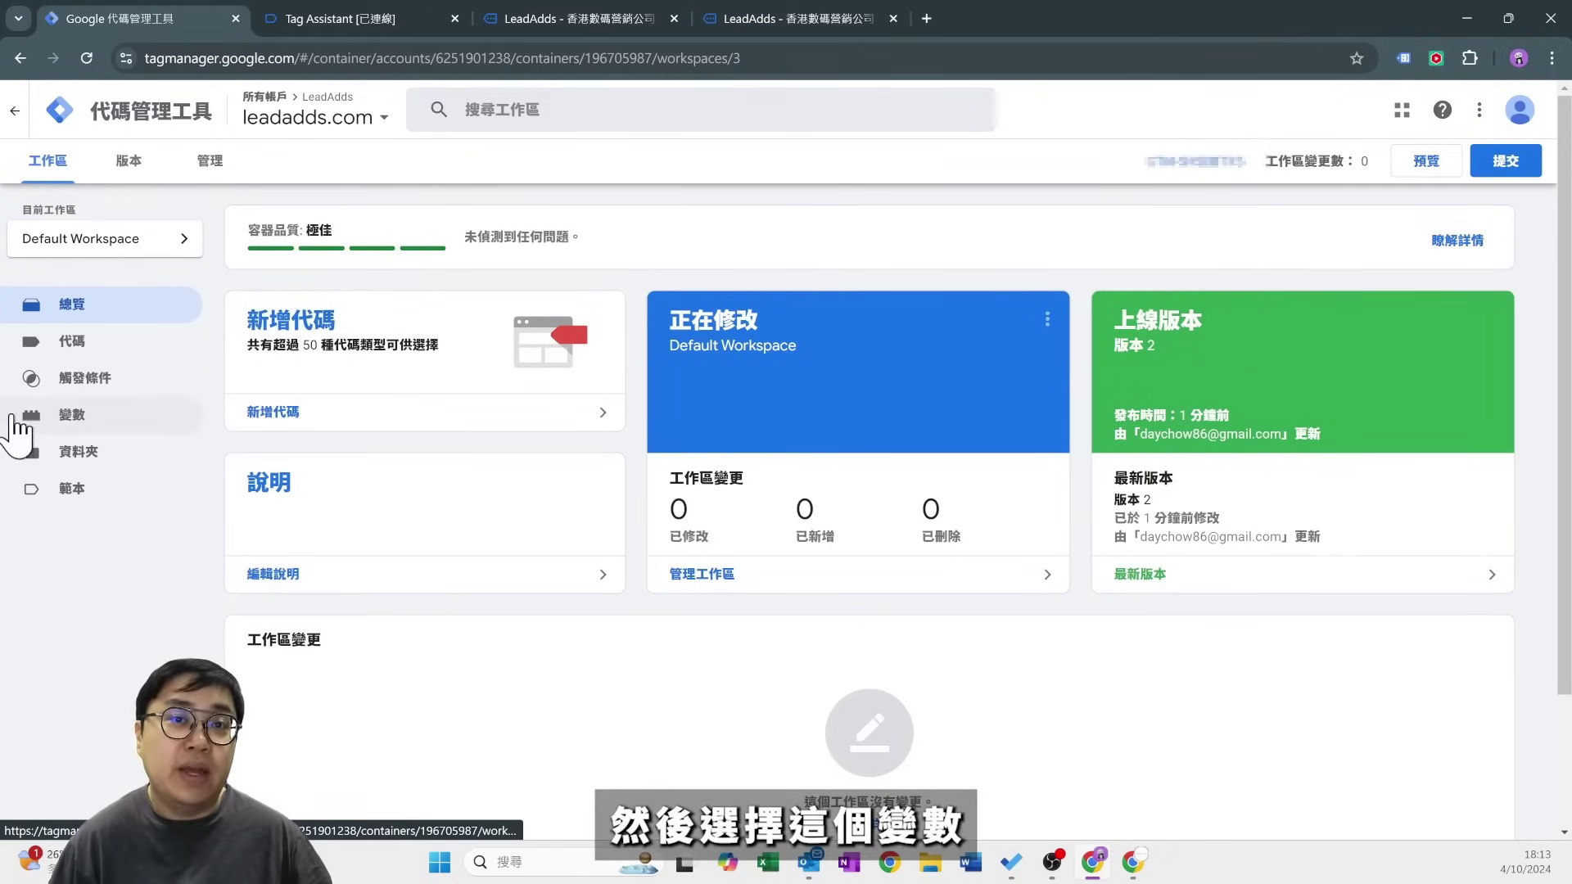
click(70, 419)
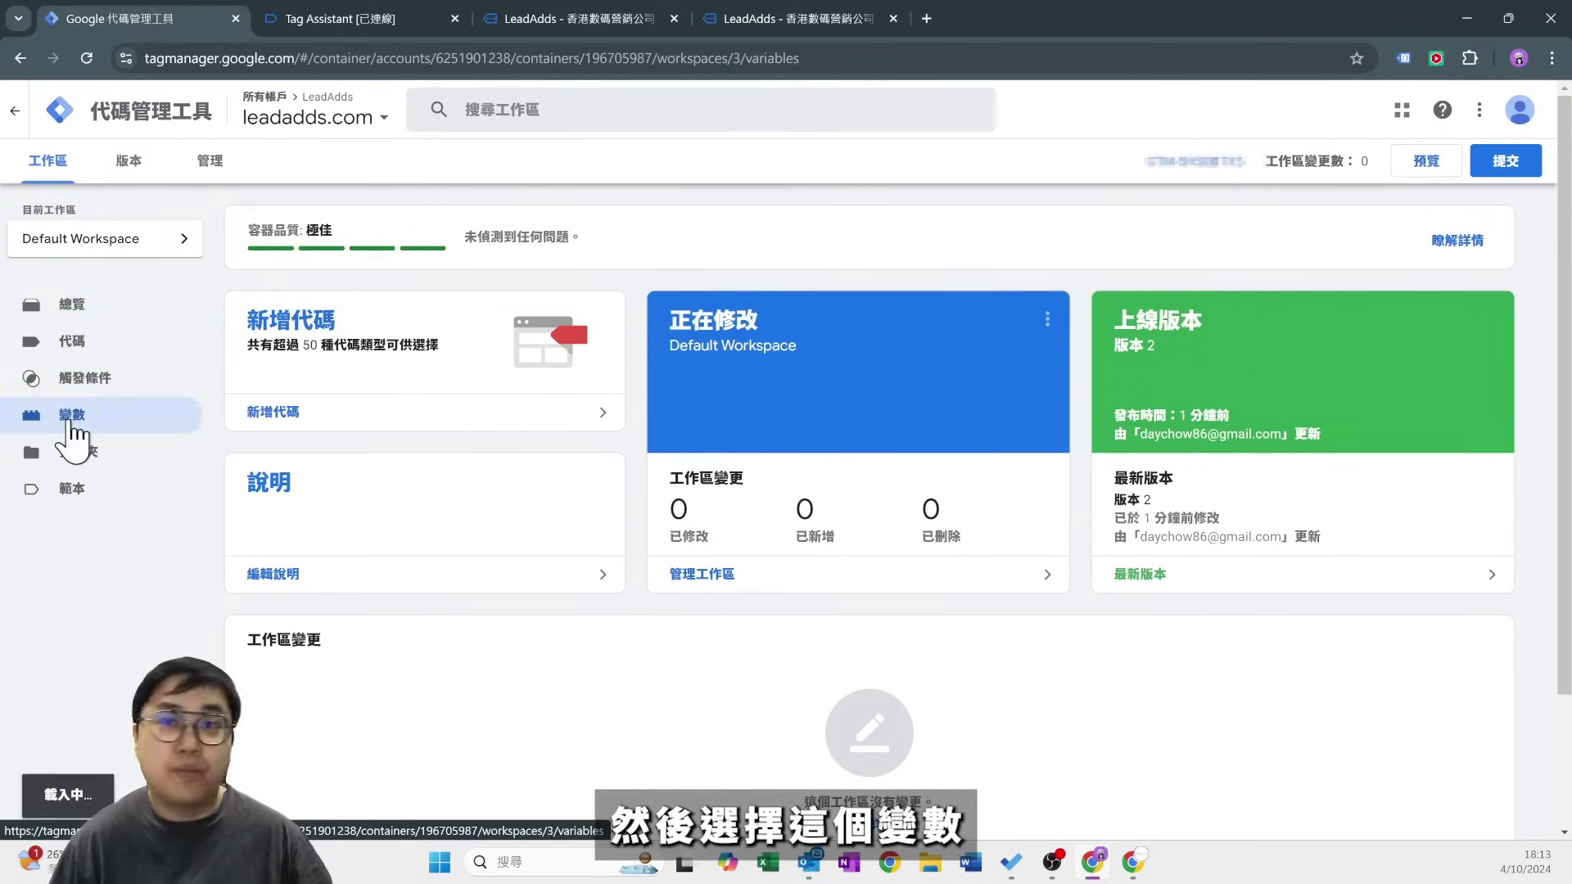
click(1442, 237)
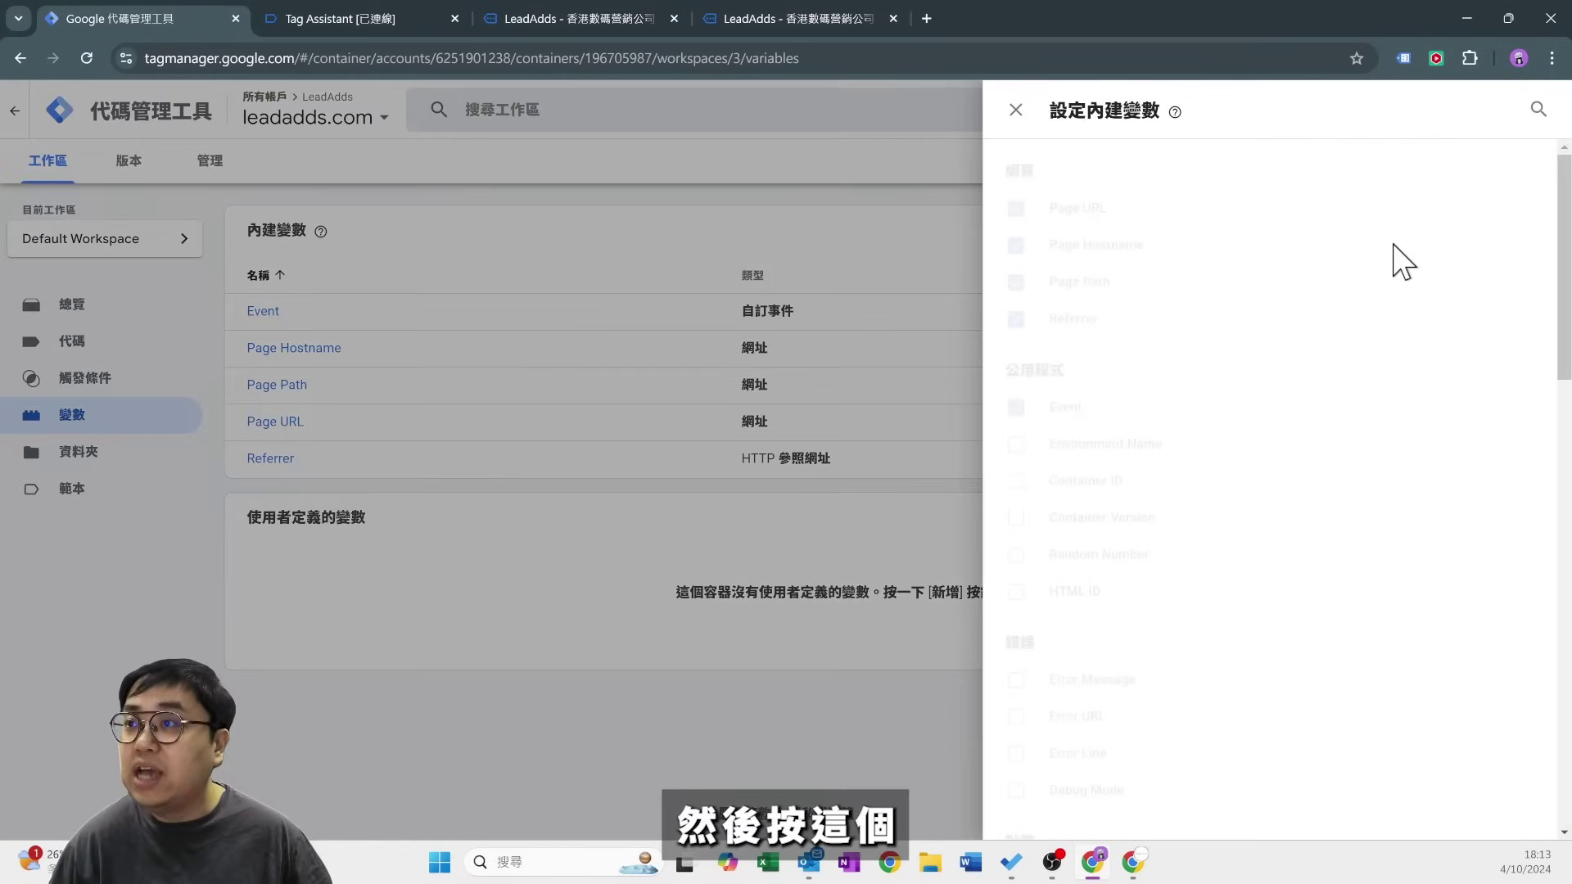
scroll(1039, 596, down, 5)
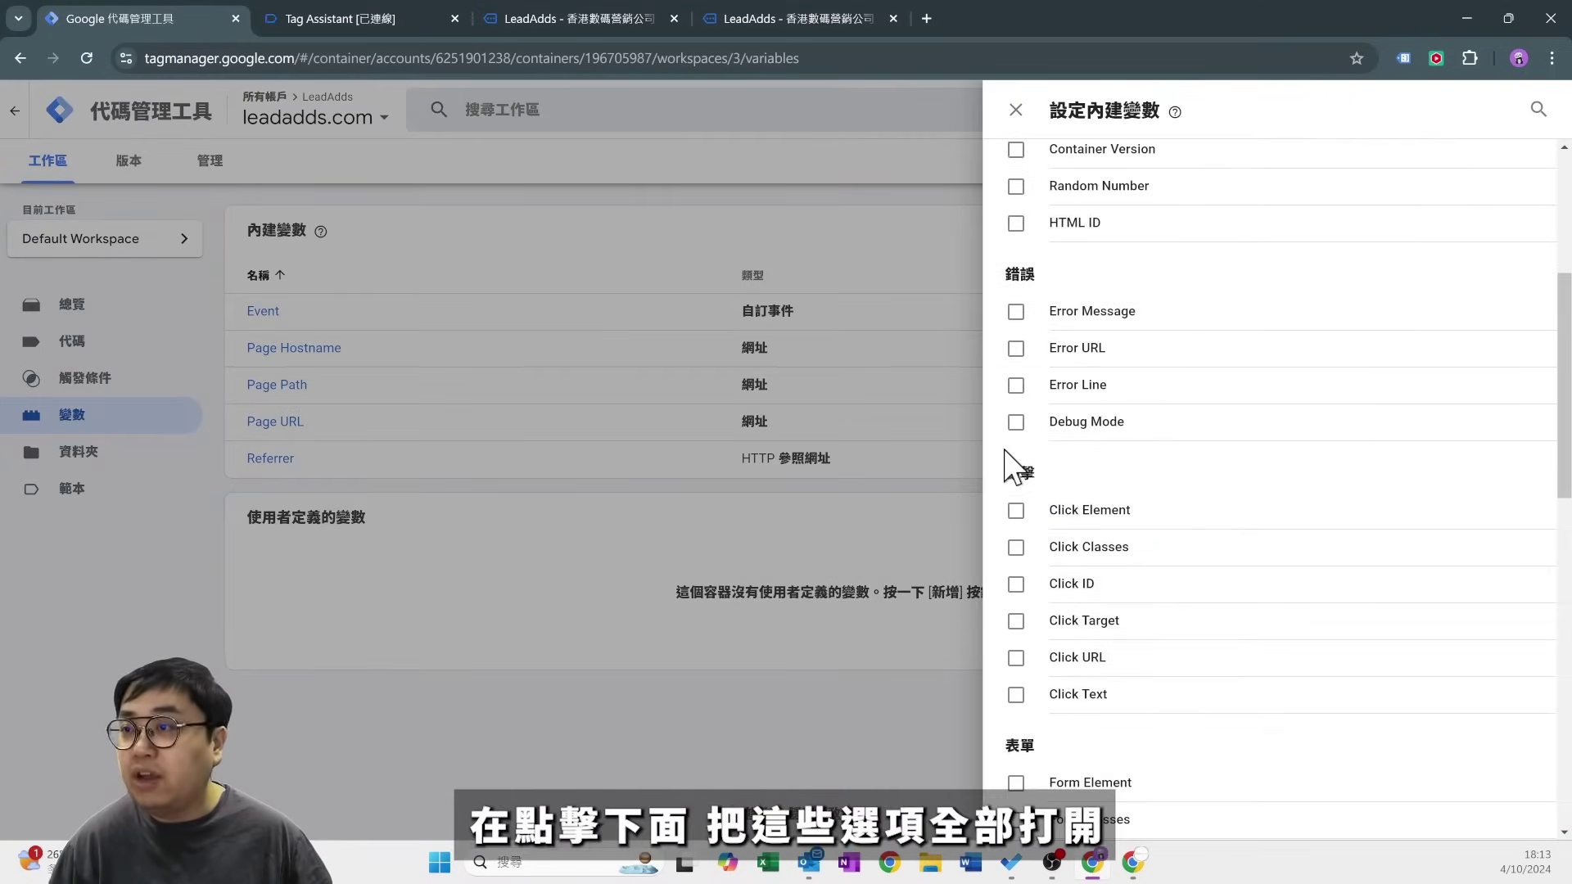
click(1016, 510)
click(1016, 547)
click(1016, 584)
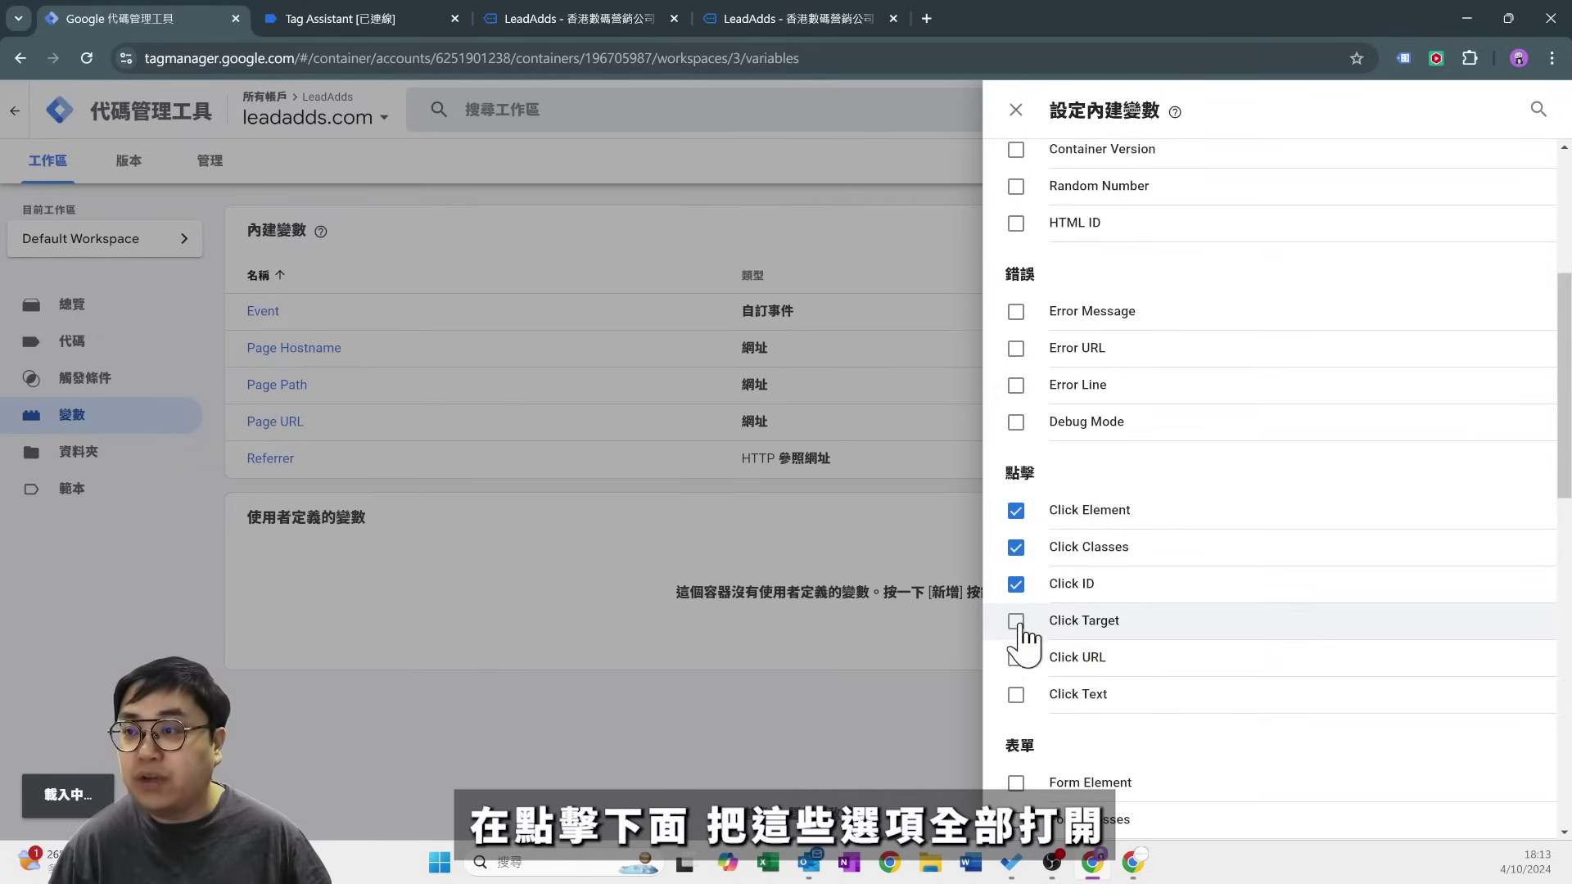
click(1016, 621)
click(1016, 658)
click(1016, 695)
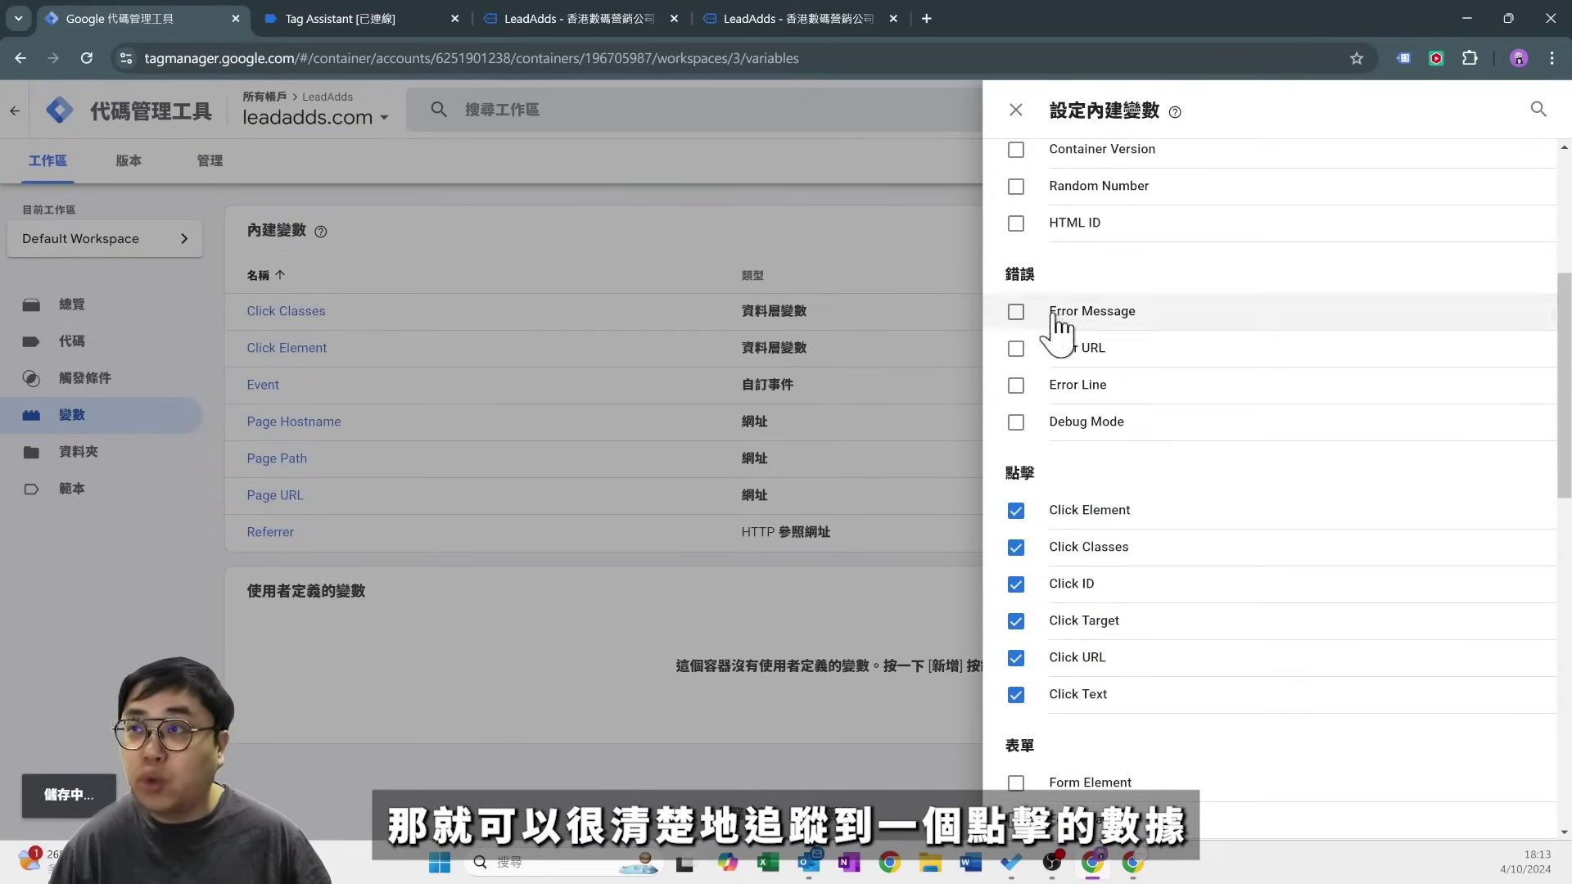
click(1016, 109)
Create a link-only click trigger (僅連結) that fires on all link clicks, name it "All clicks" and save it.
click(66, 382)
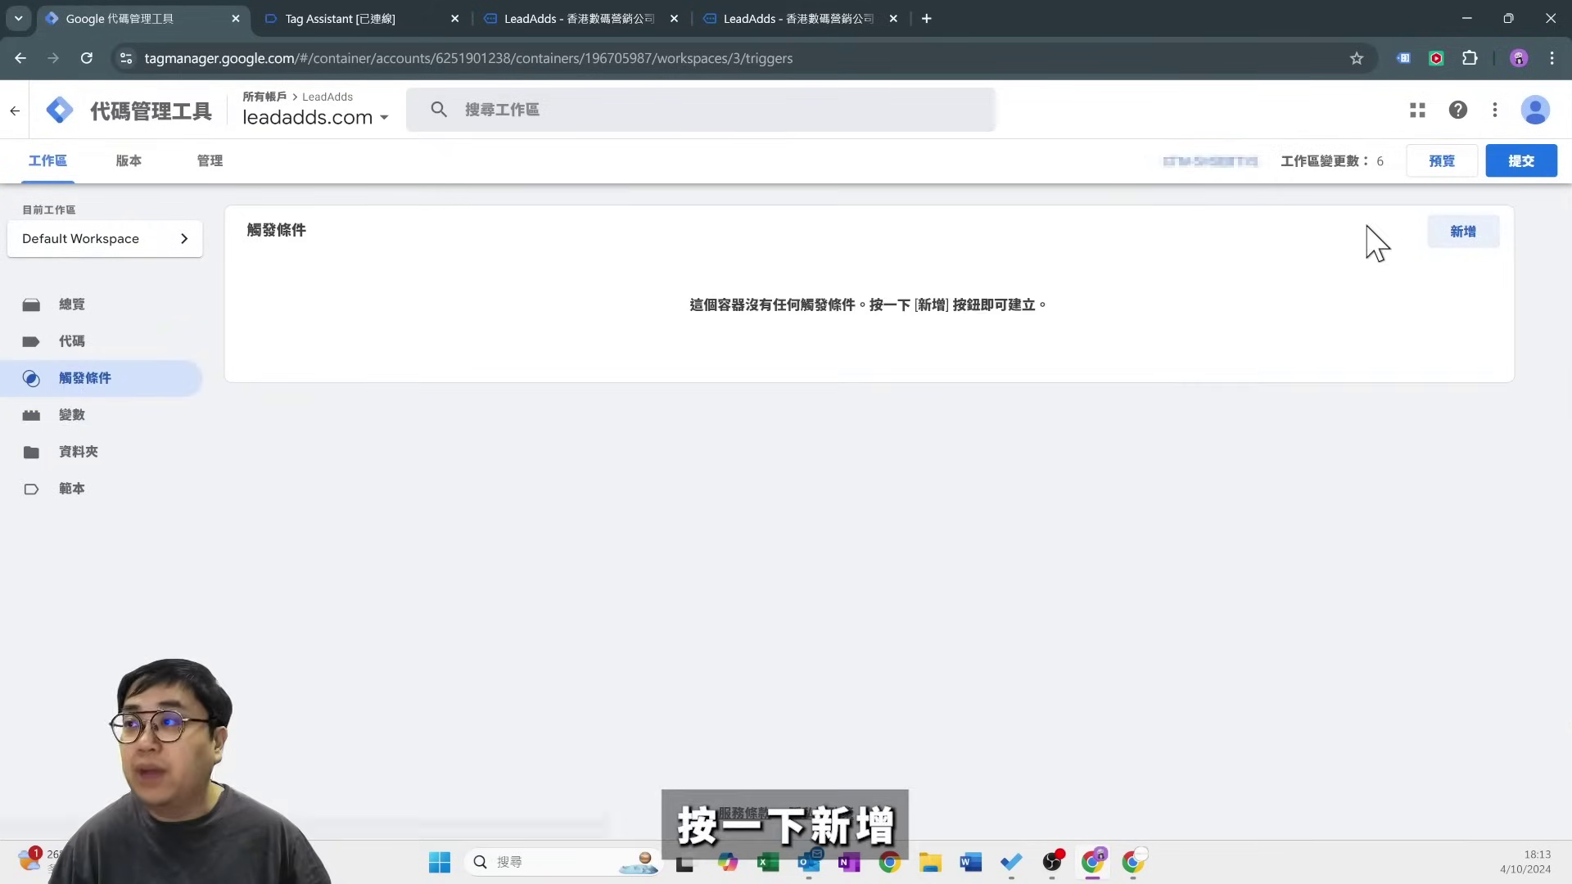
click(1464, 233)
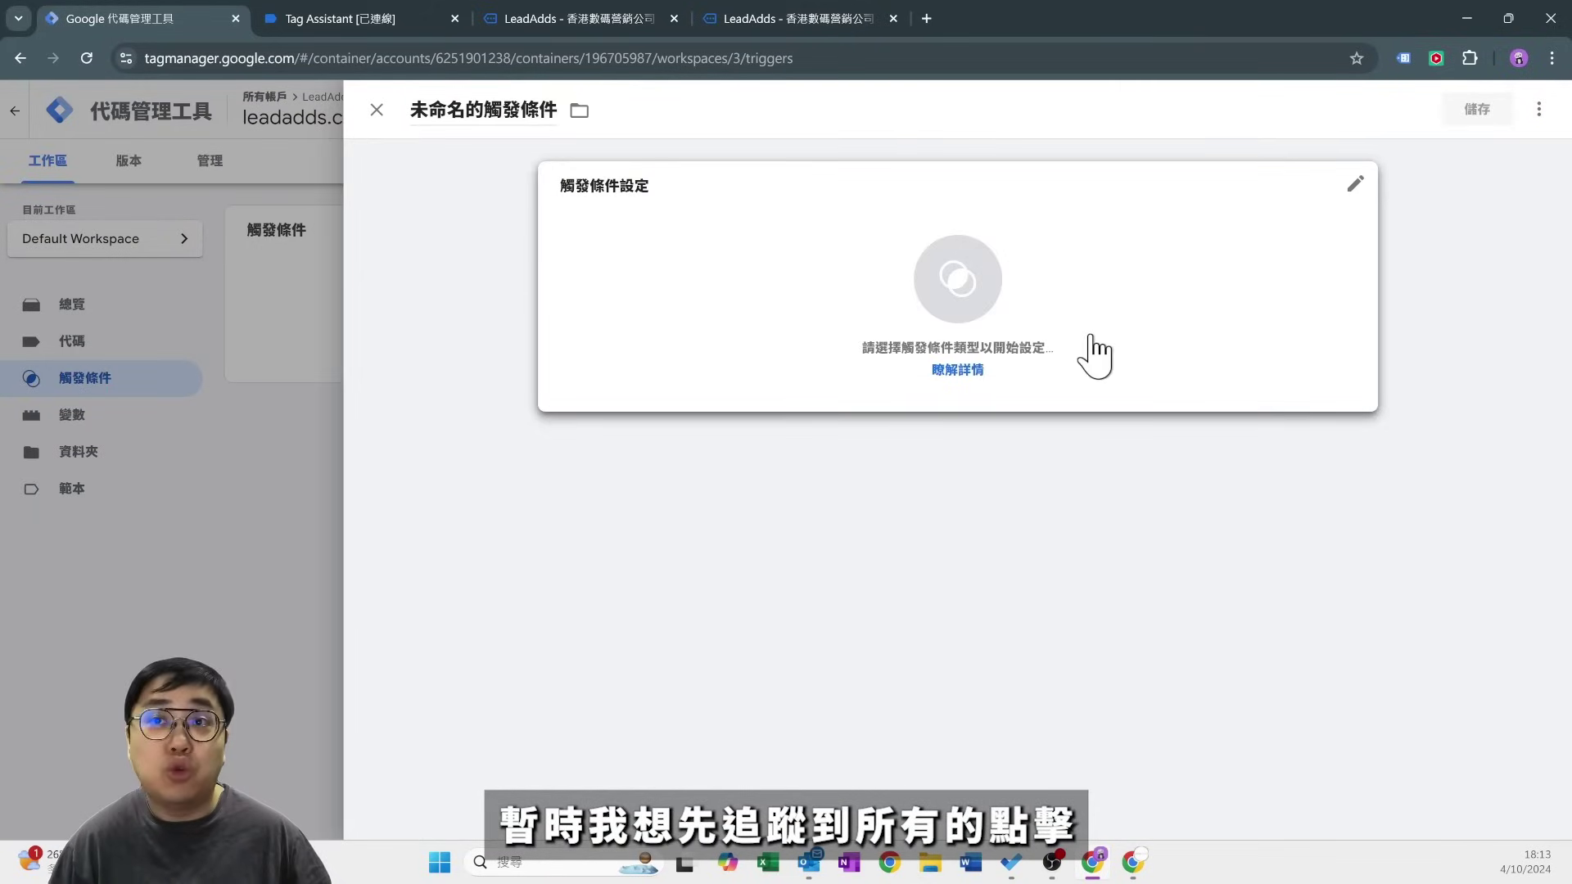
click(1048, 322)
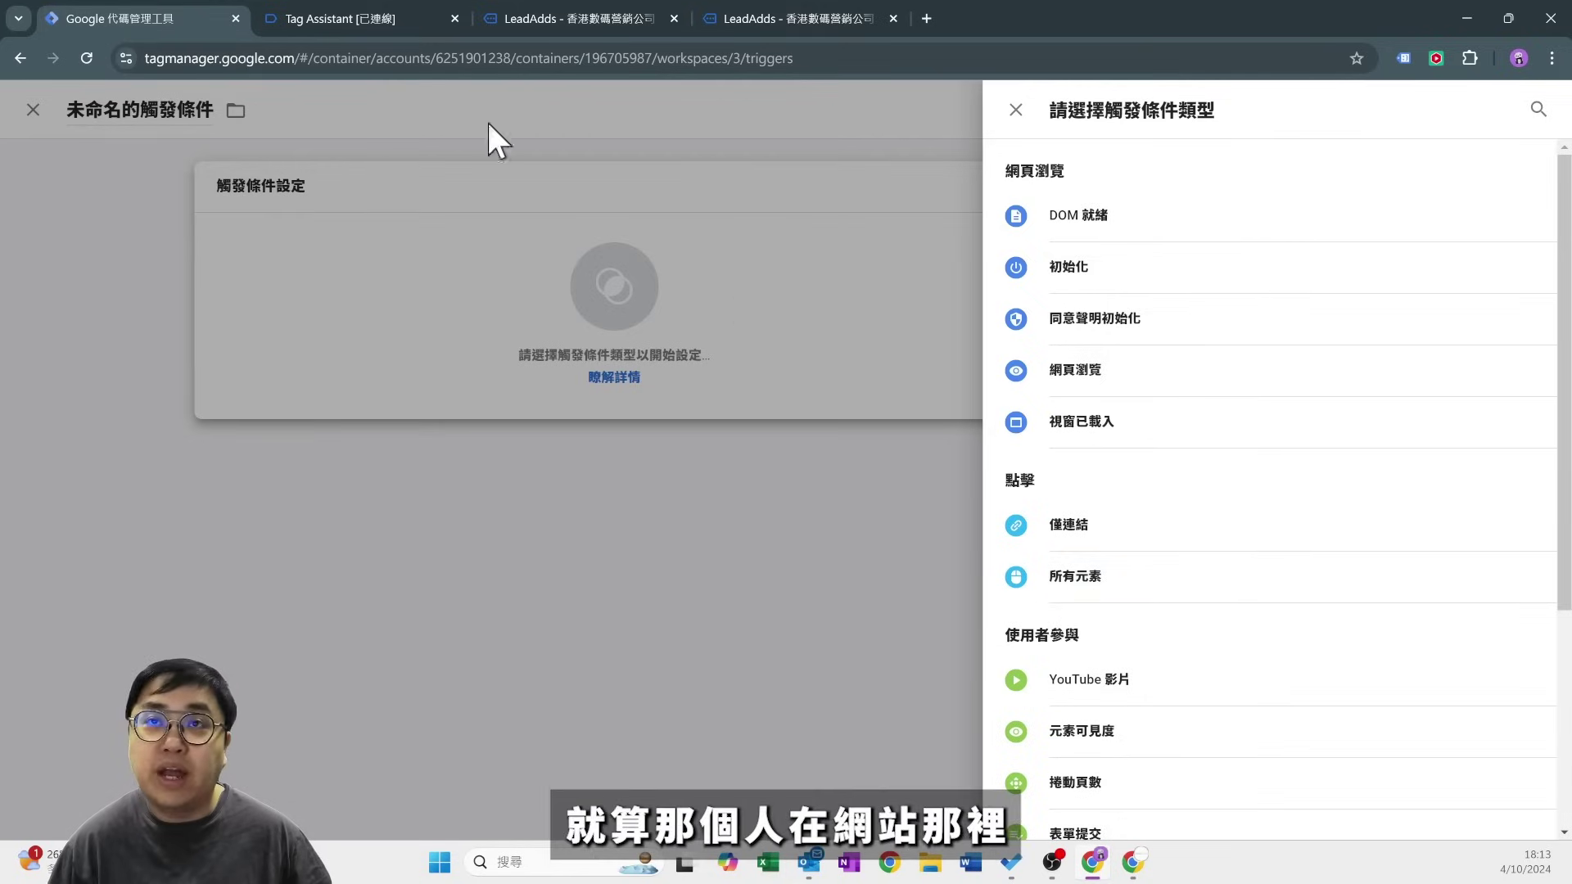
click(746, 10)
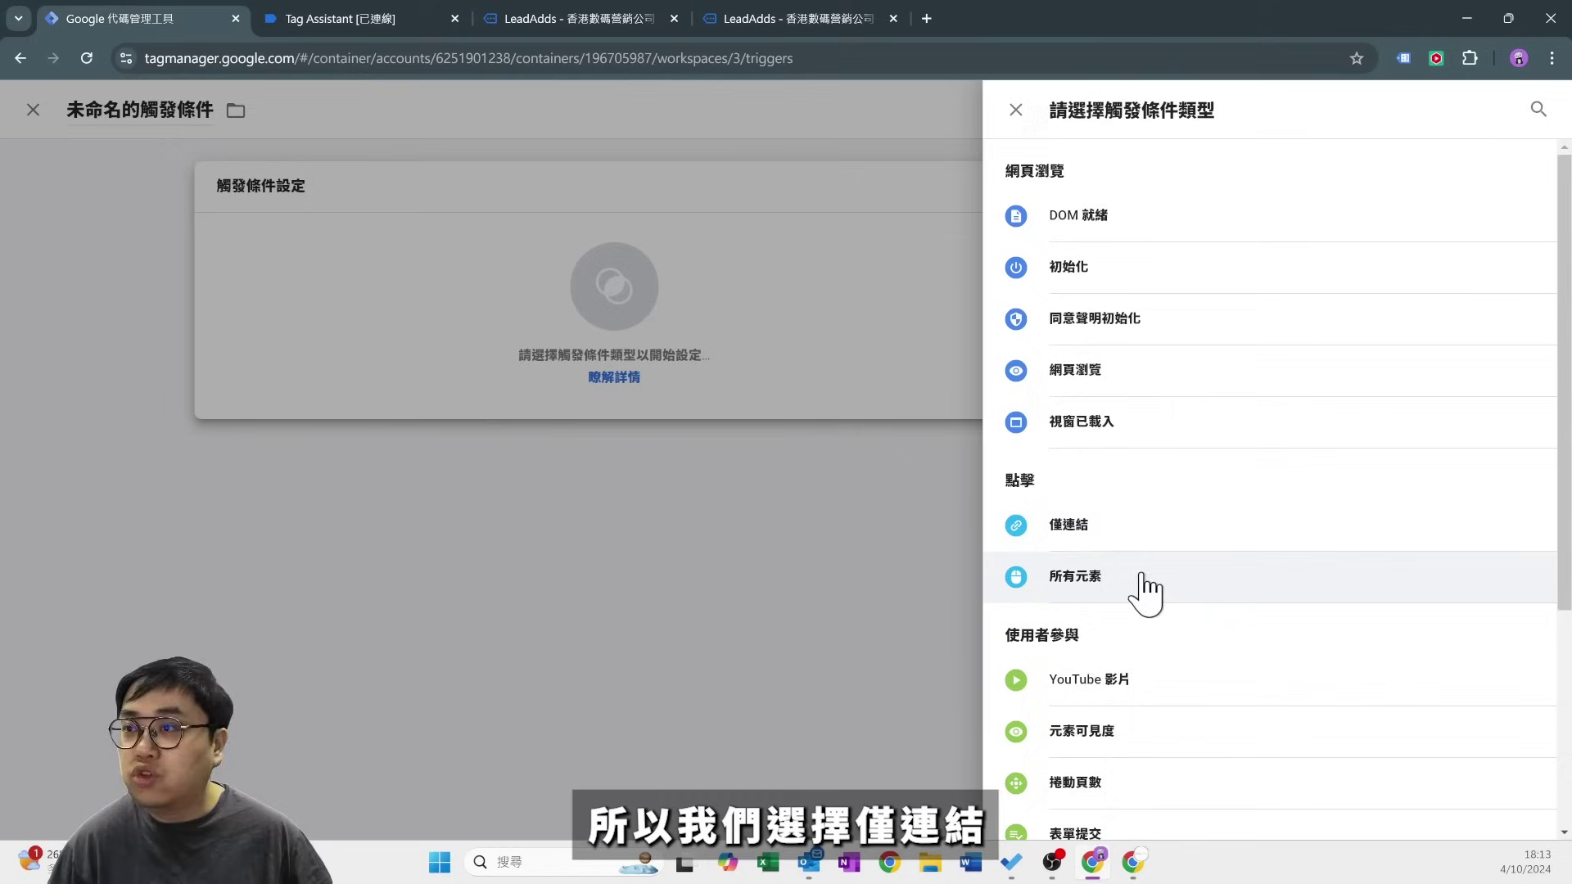
click(1058, 531)
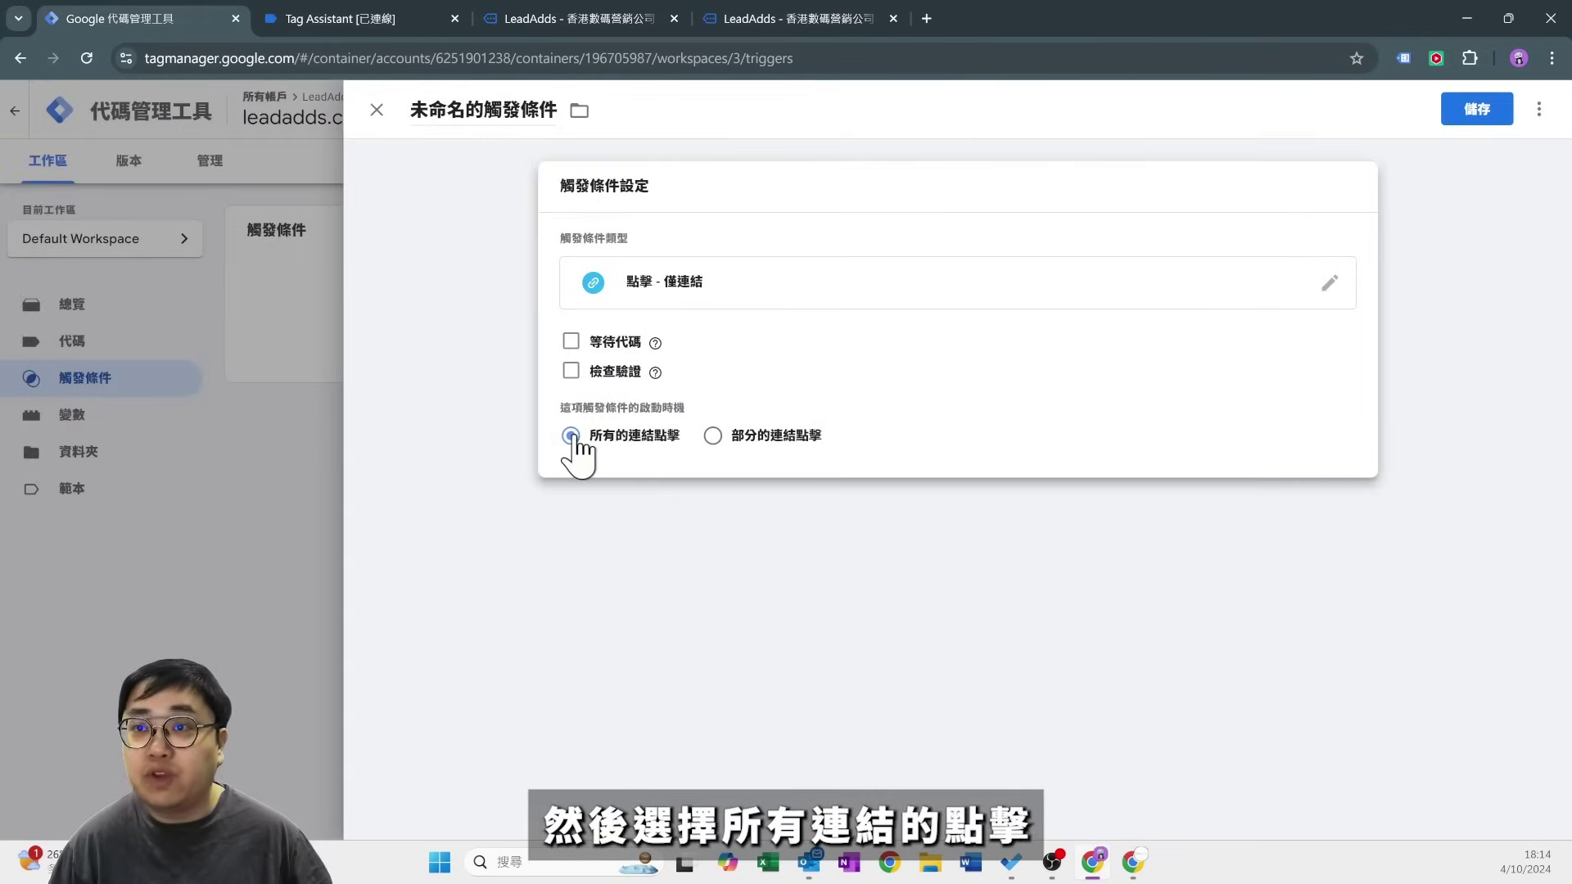
click(492, 108)
text(A)
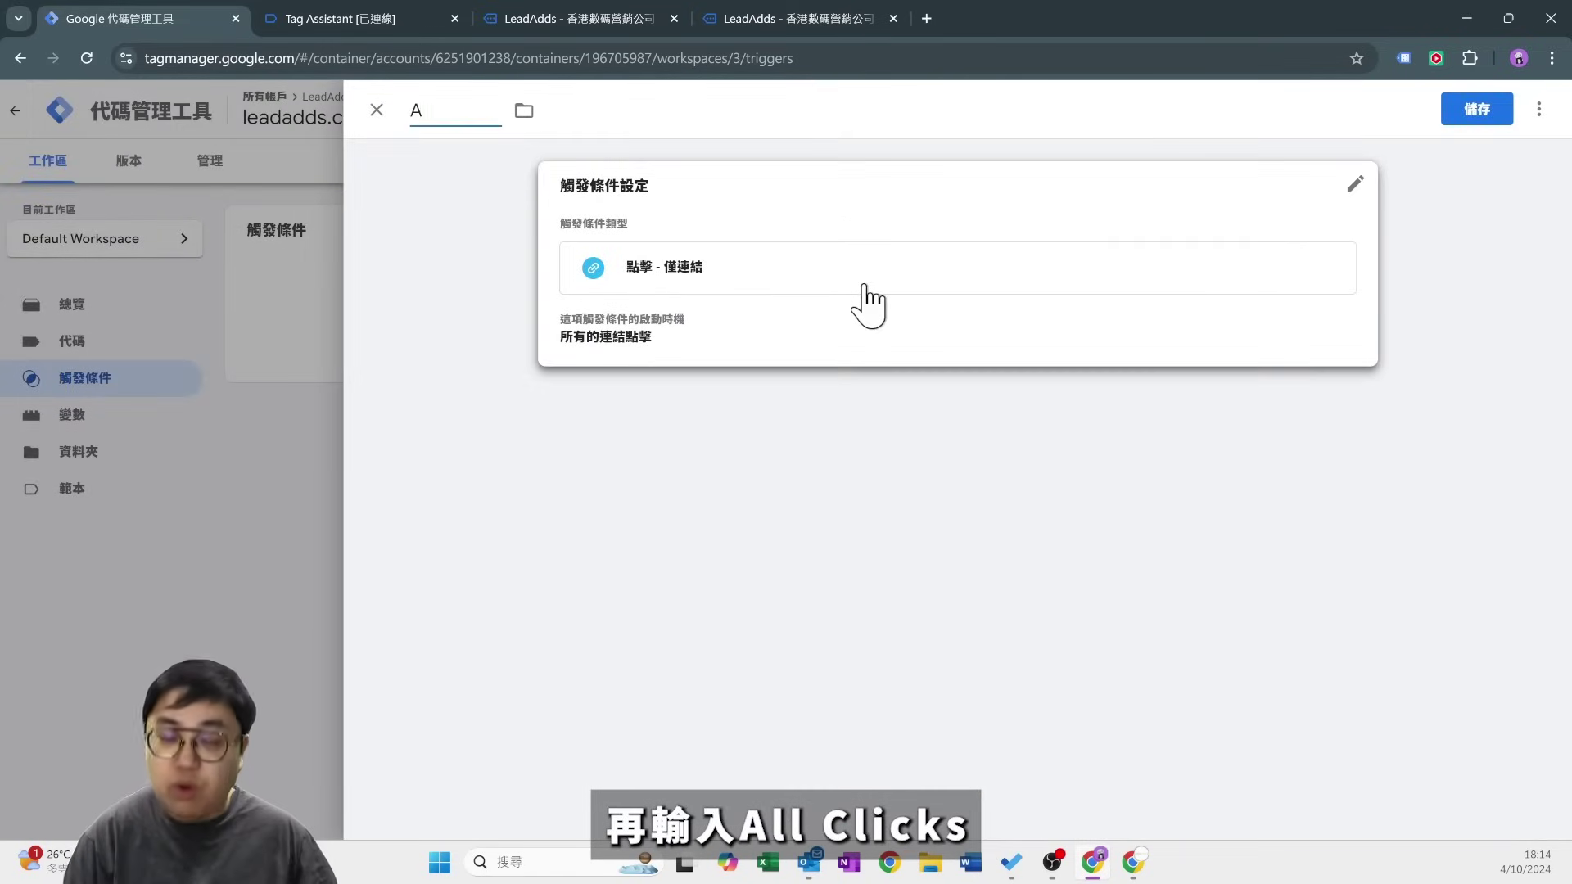
text(ll clicks)
click(1483, 111)
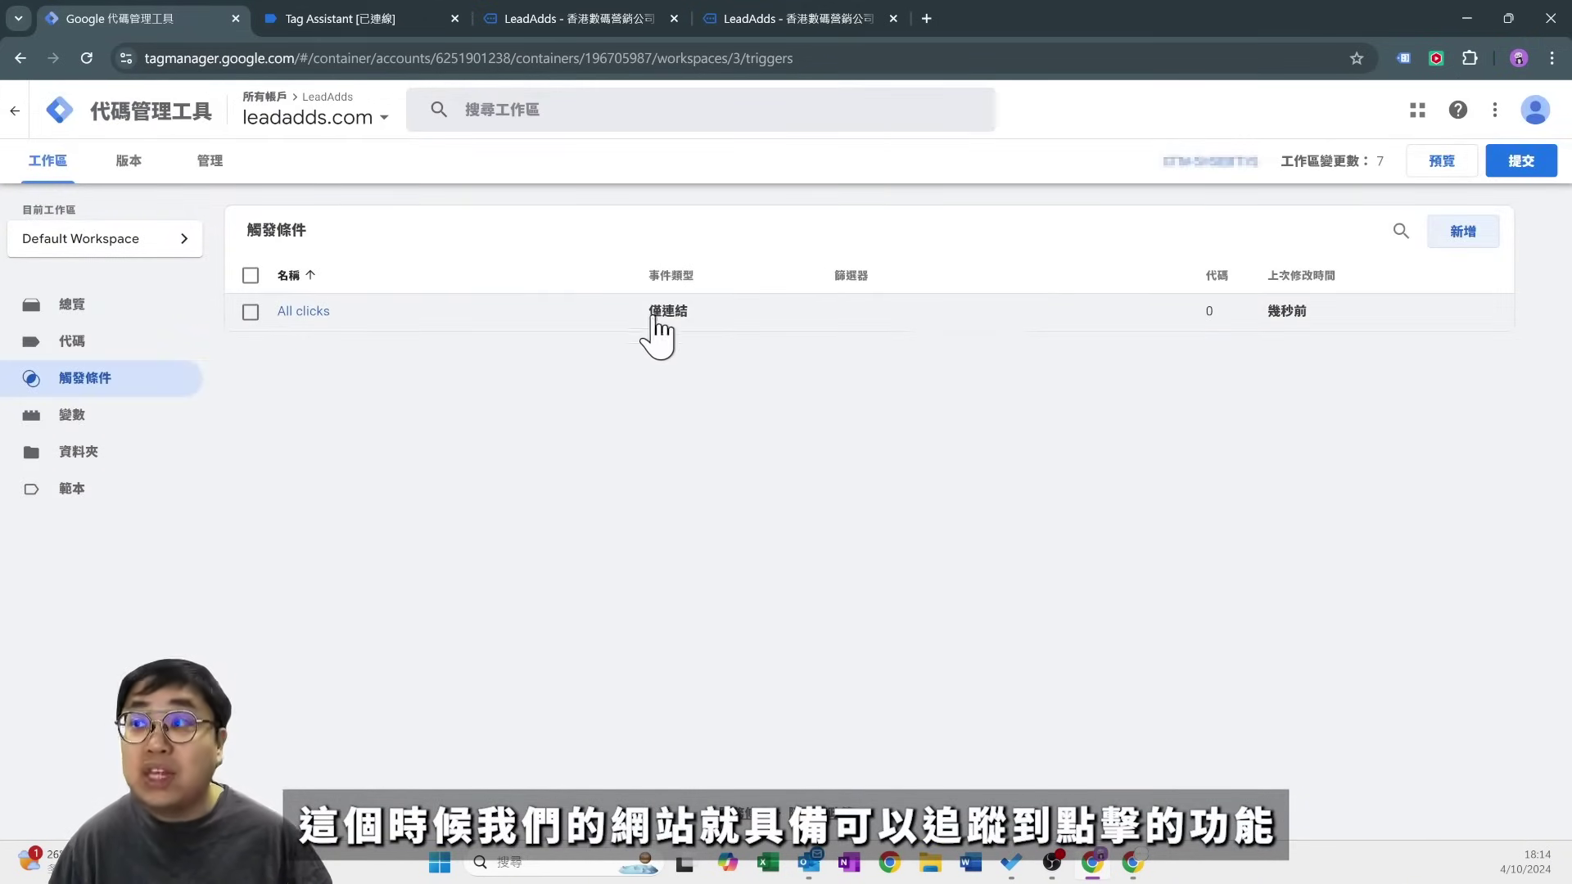
Preview the updated workspace, continue into the connected Tag Assistant session and switch to the previewed LeadAdds homepage.
click(1456, 164)
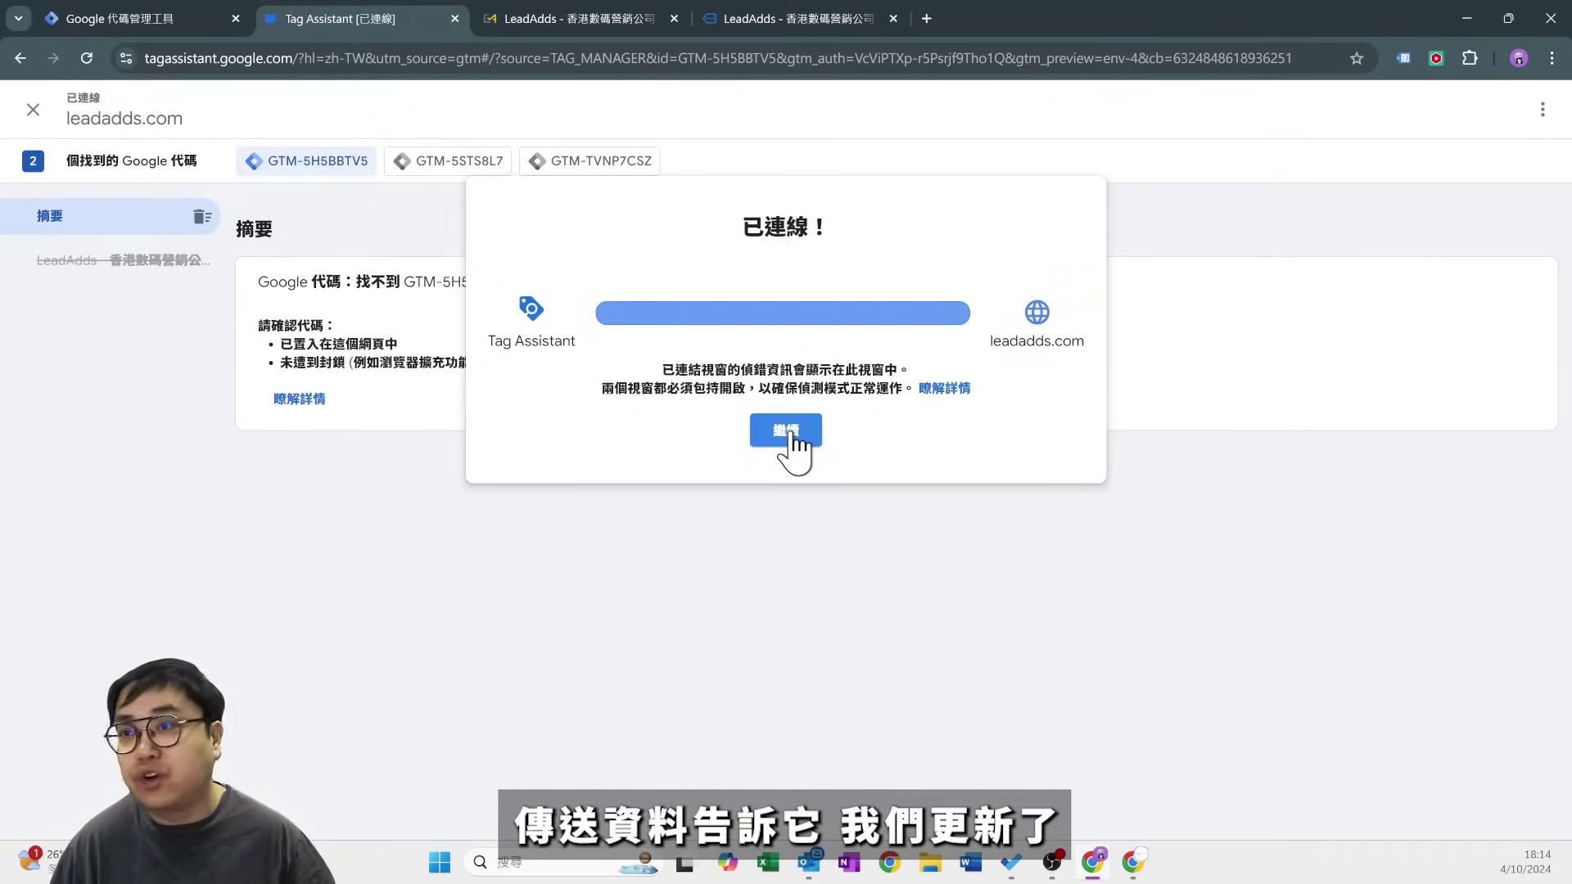
click(788, 431)
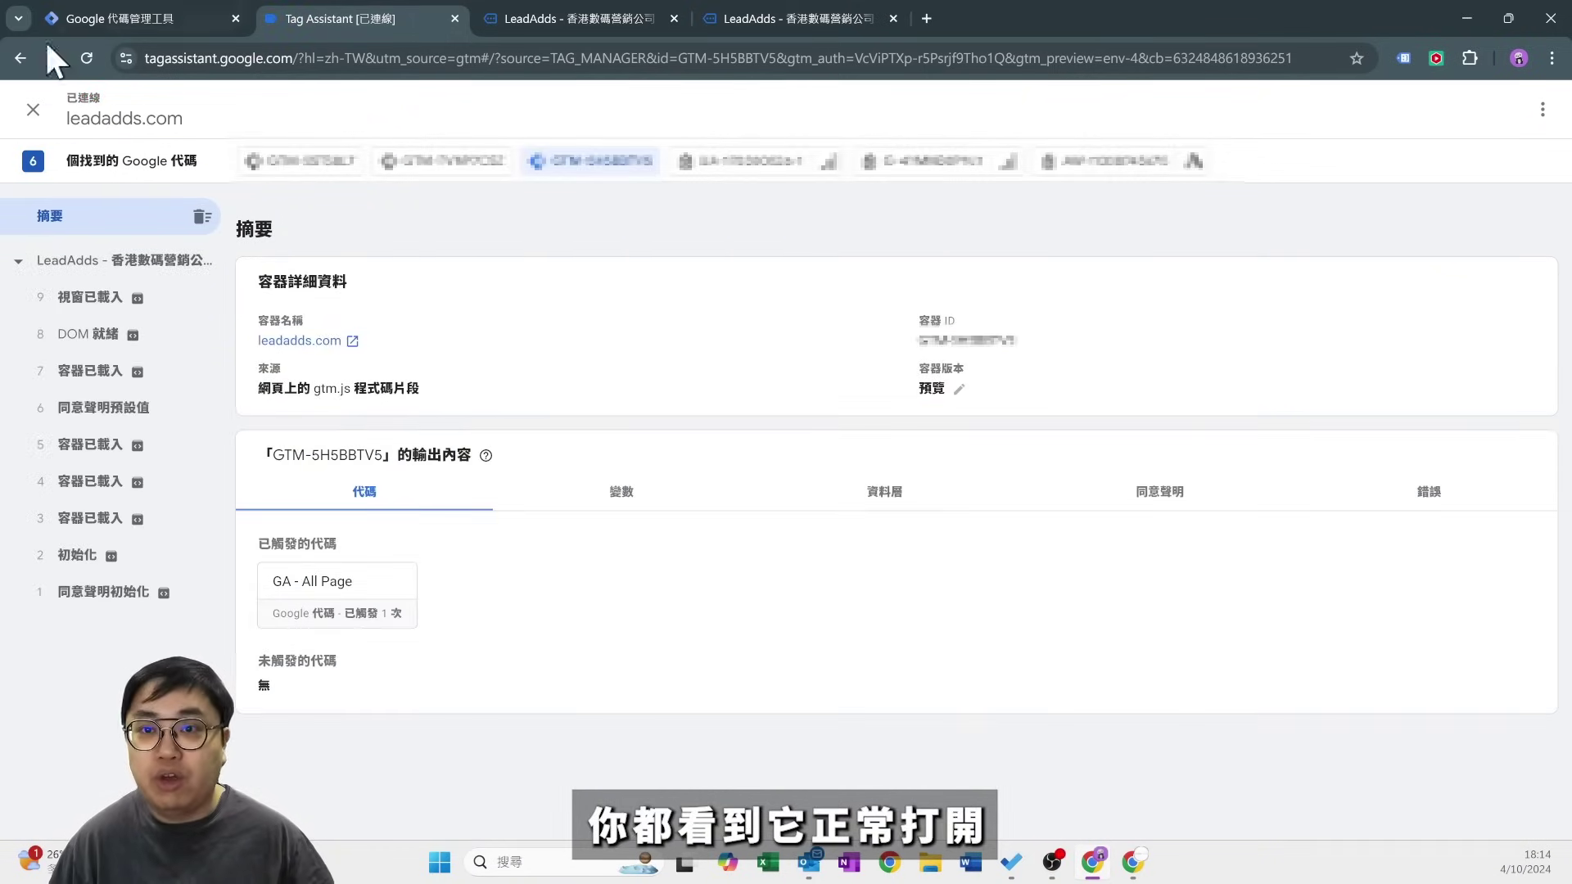
click(557, 18)
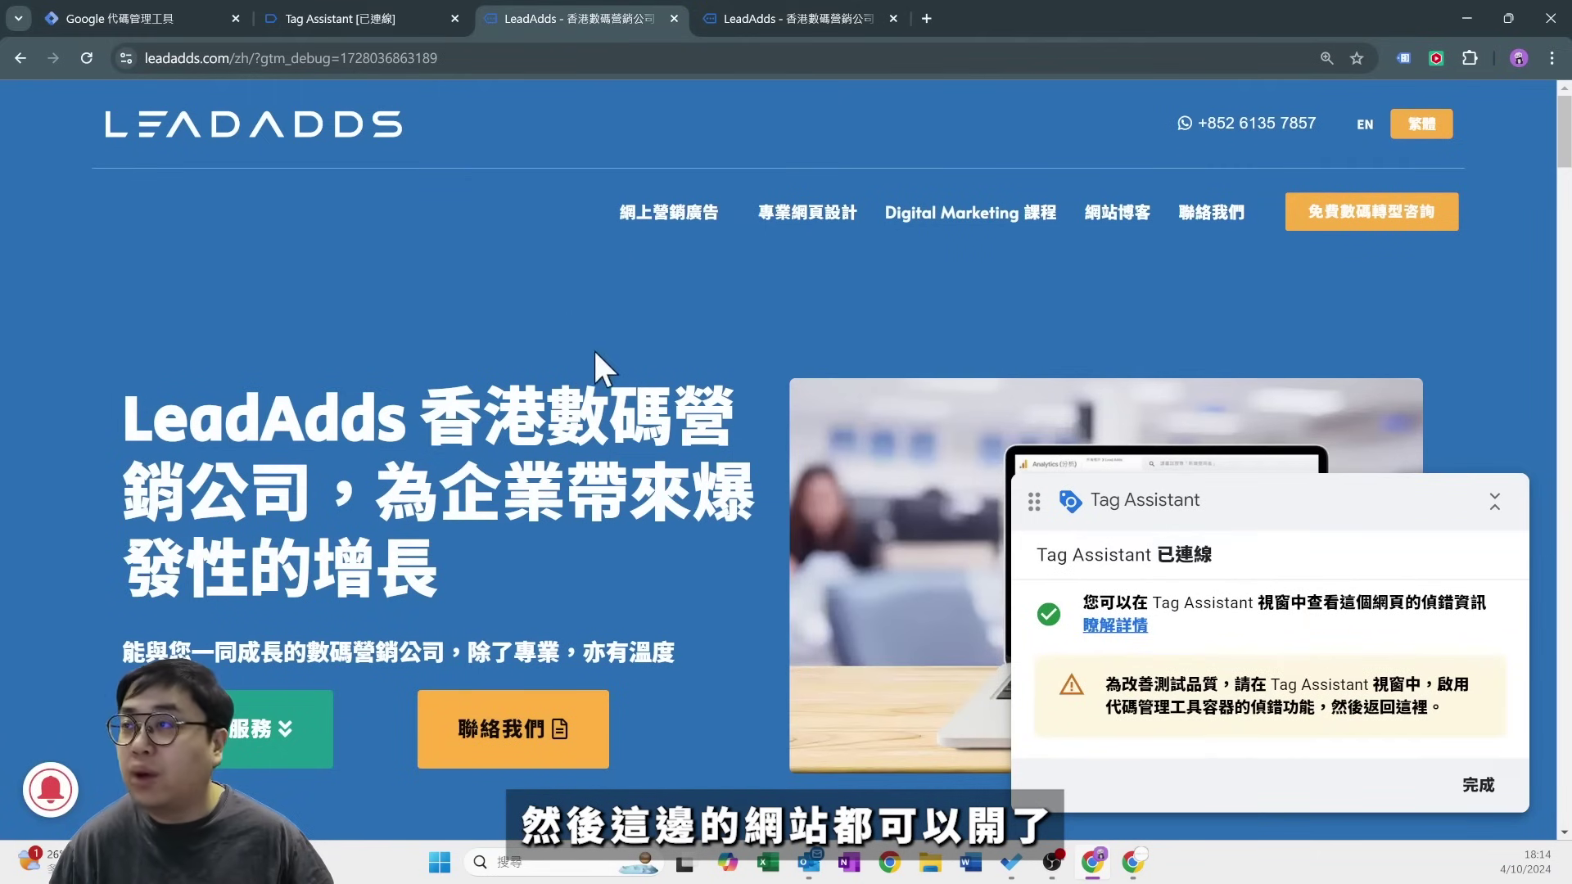
scroll(595, 353, down, 1)
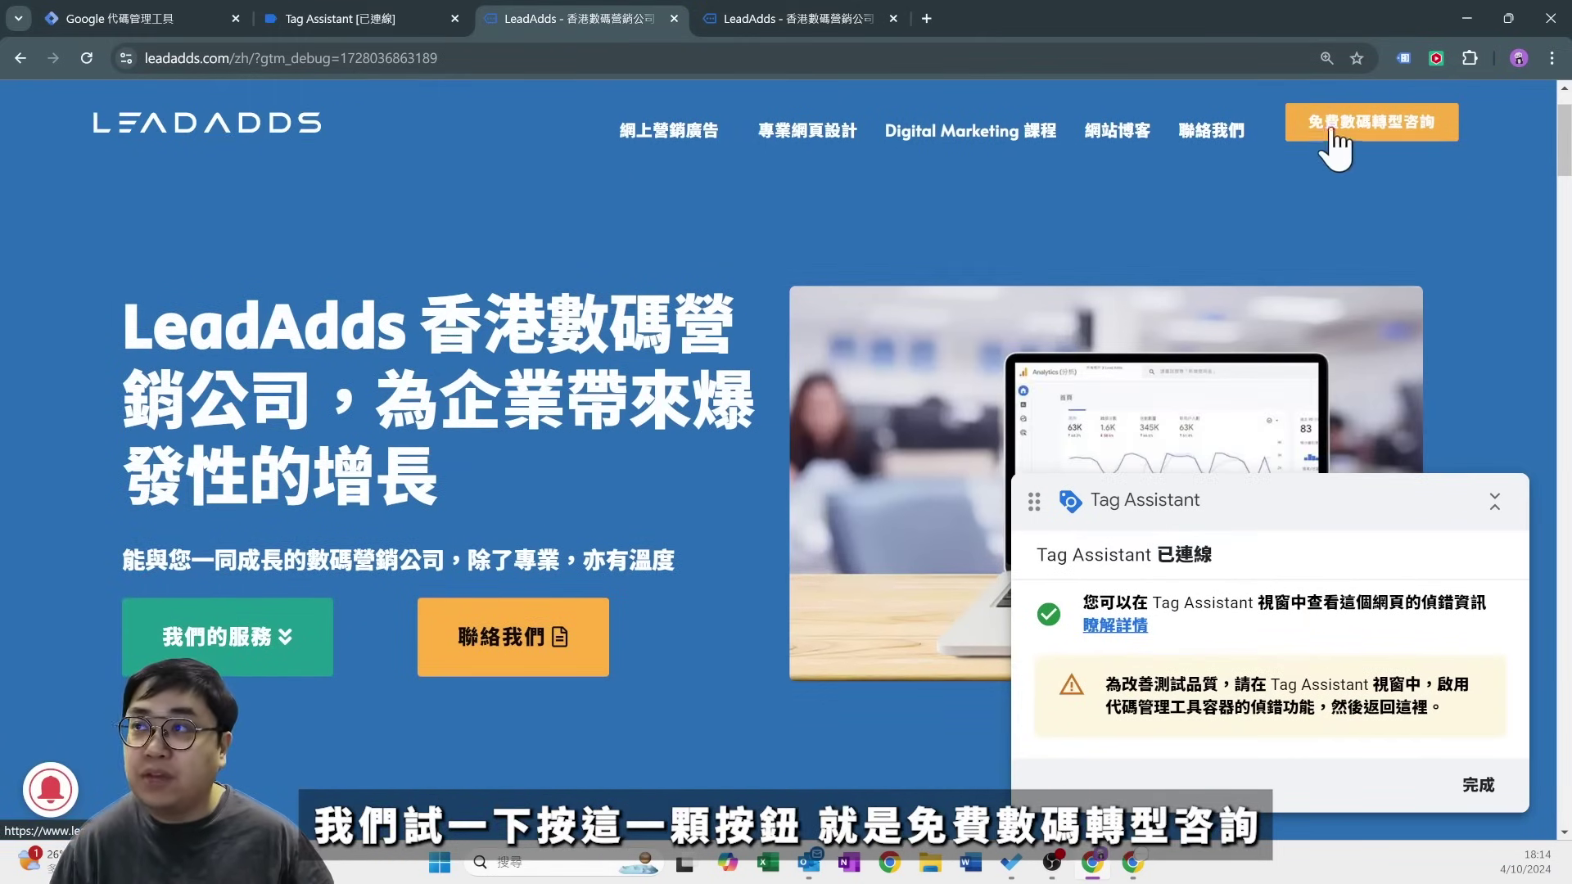
Follow the 免費數碼轉型咨詢 link on the previewed homepage and open the variables of the 連結點擊 event in Tag Assistant.
click(1385, 138)
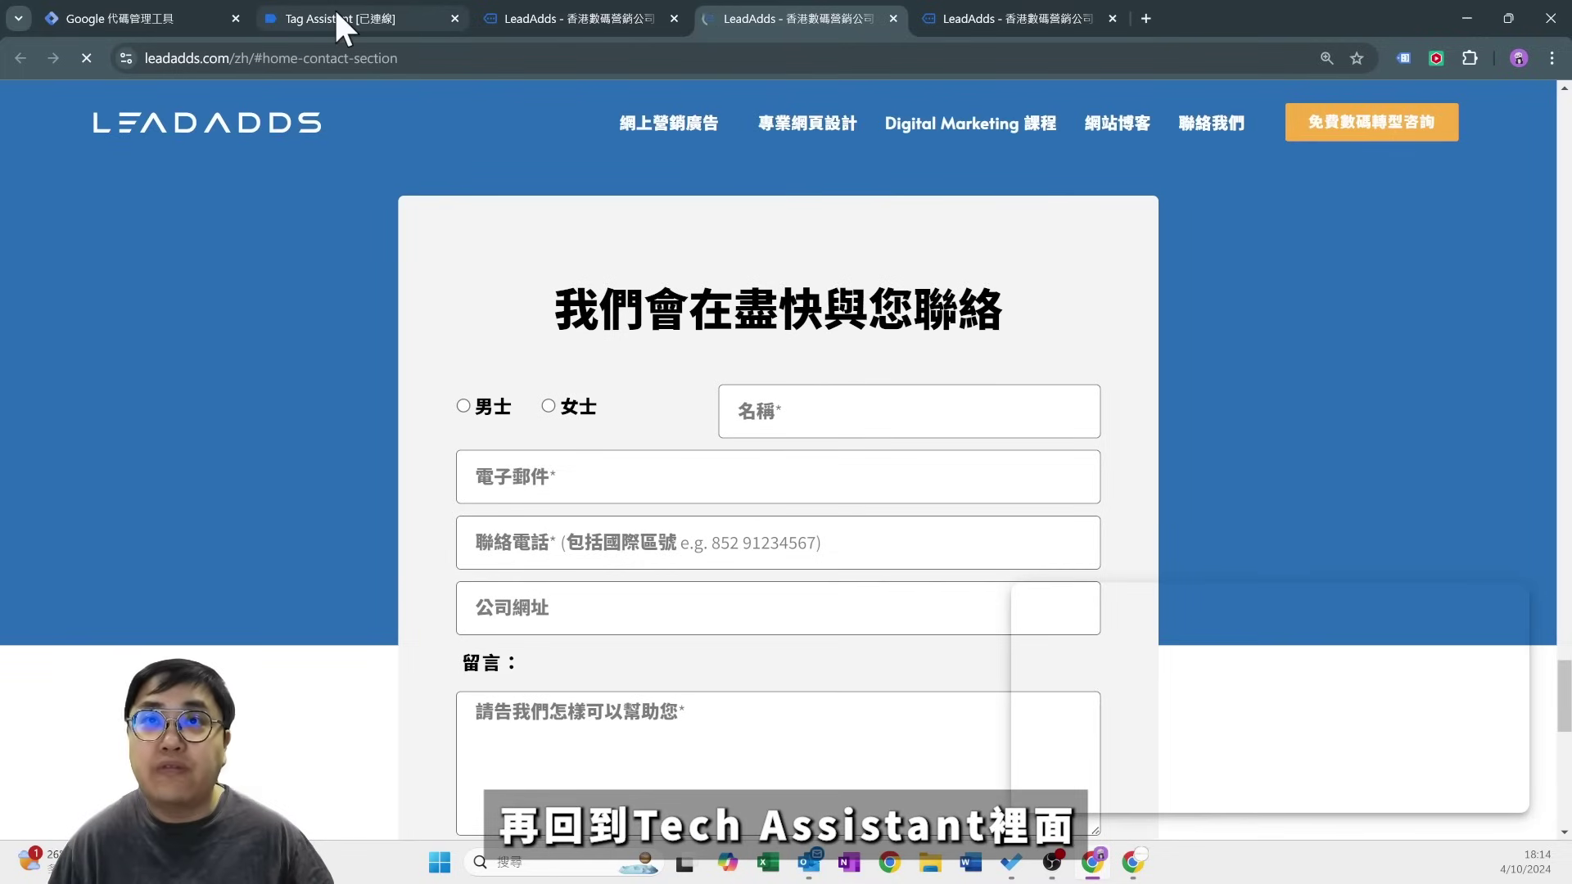
click(342, 19)
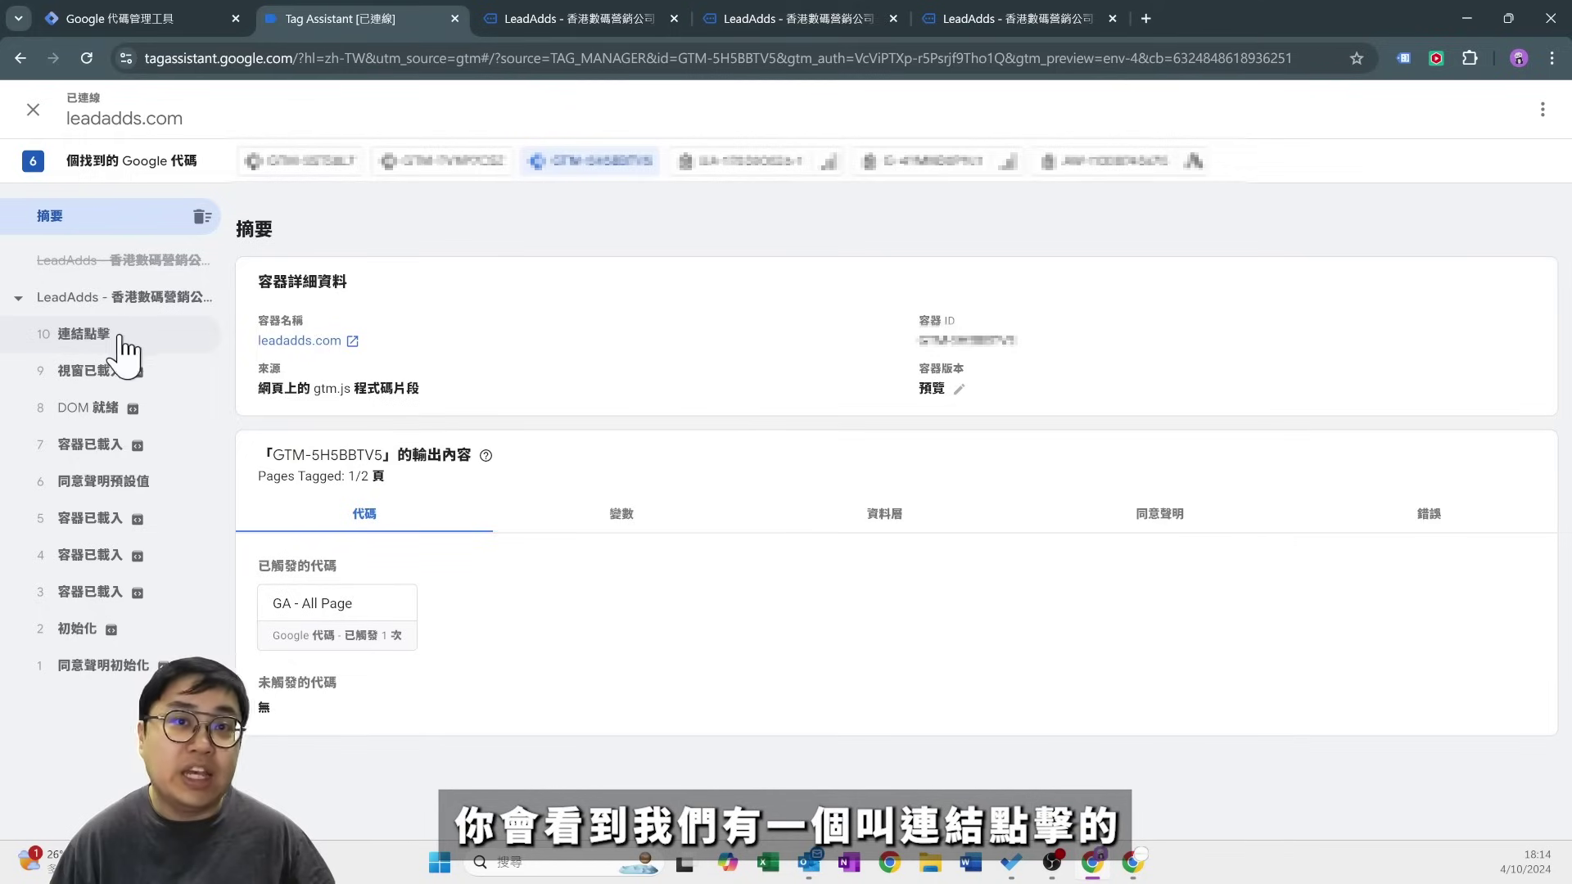
click(122, 335)
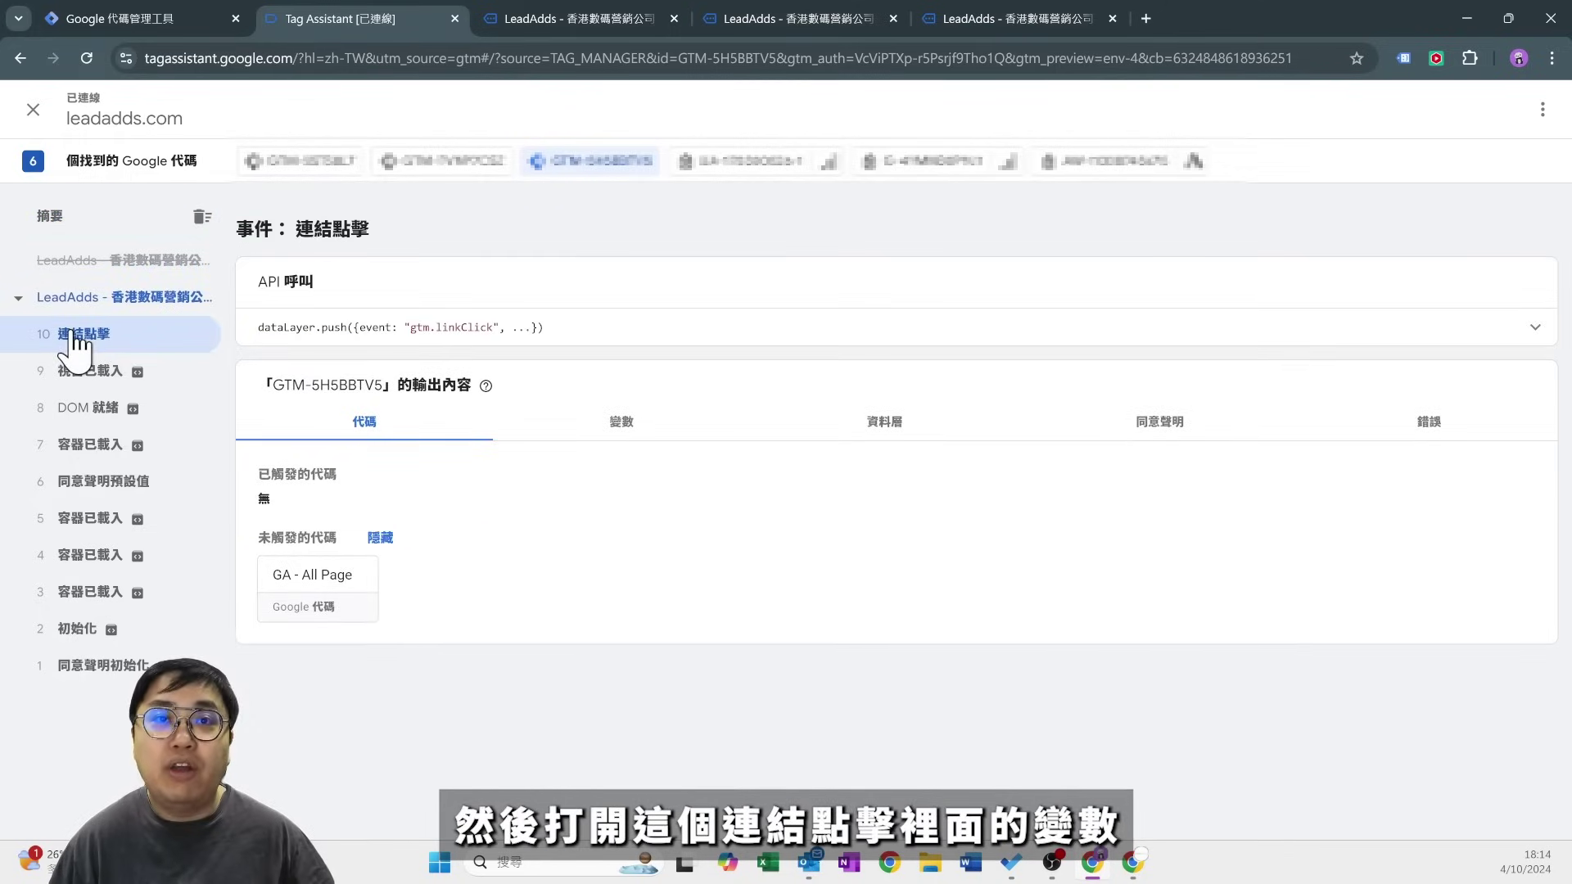
click(624, 423)
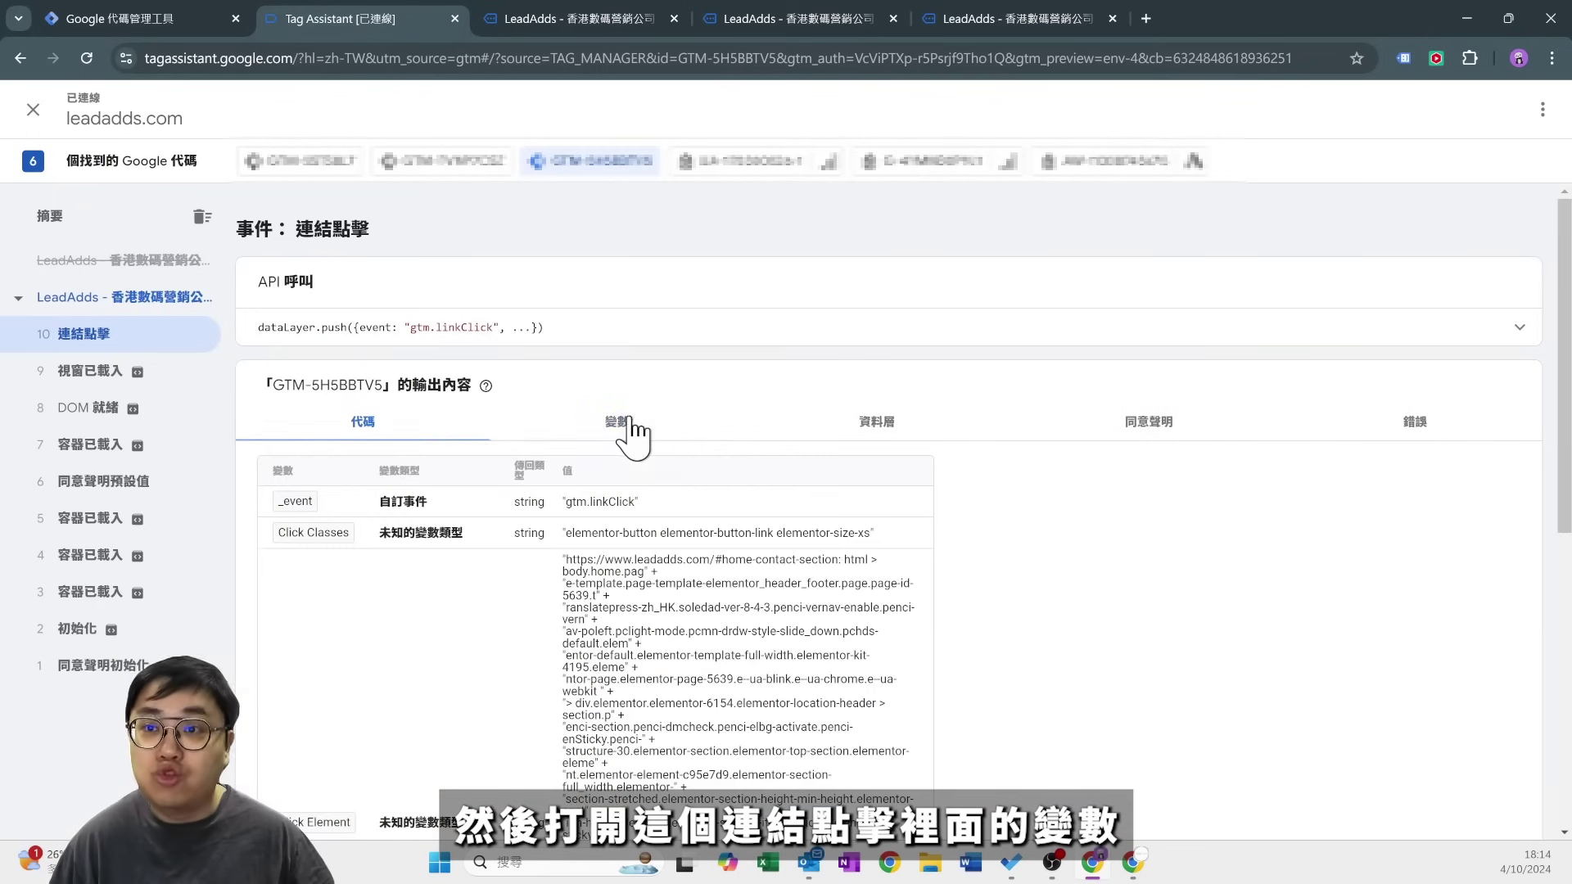
Examine the Click Text and Click URL values recorded for the link click event.
scroll(731, 545, down, 1)
scroll(728, 533, down, 5)
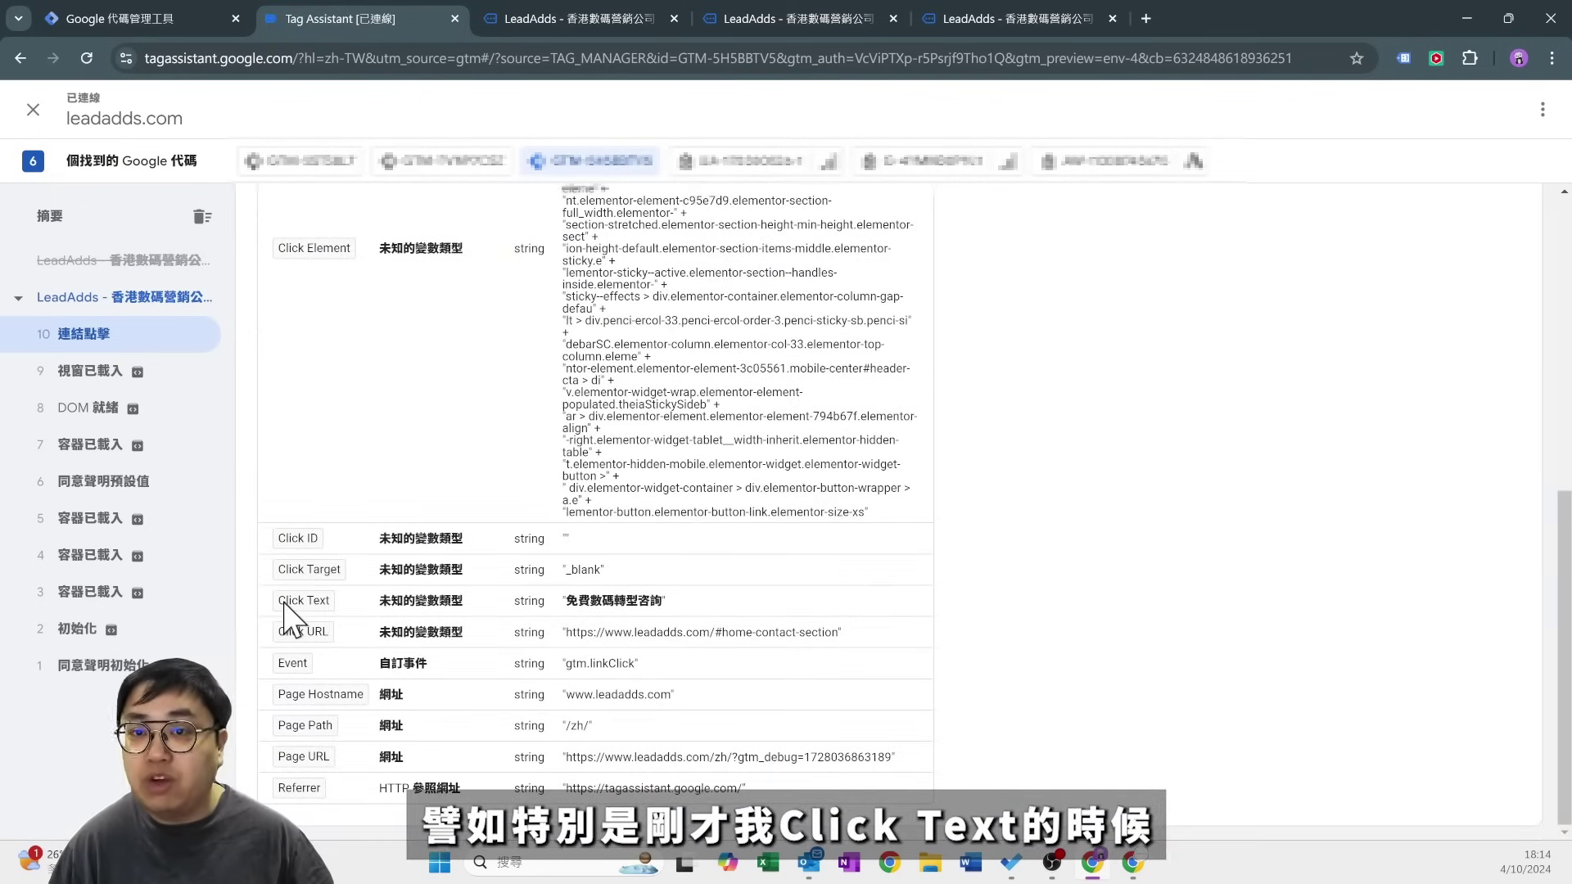
drag(571, 601, 662, 610)
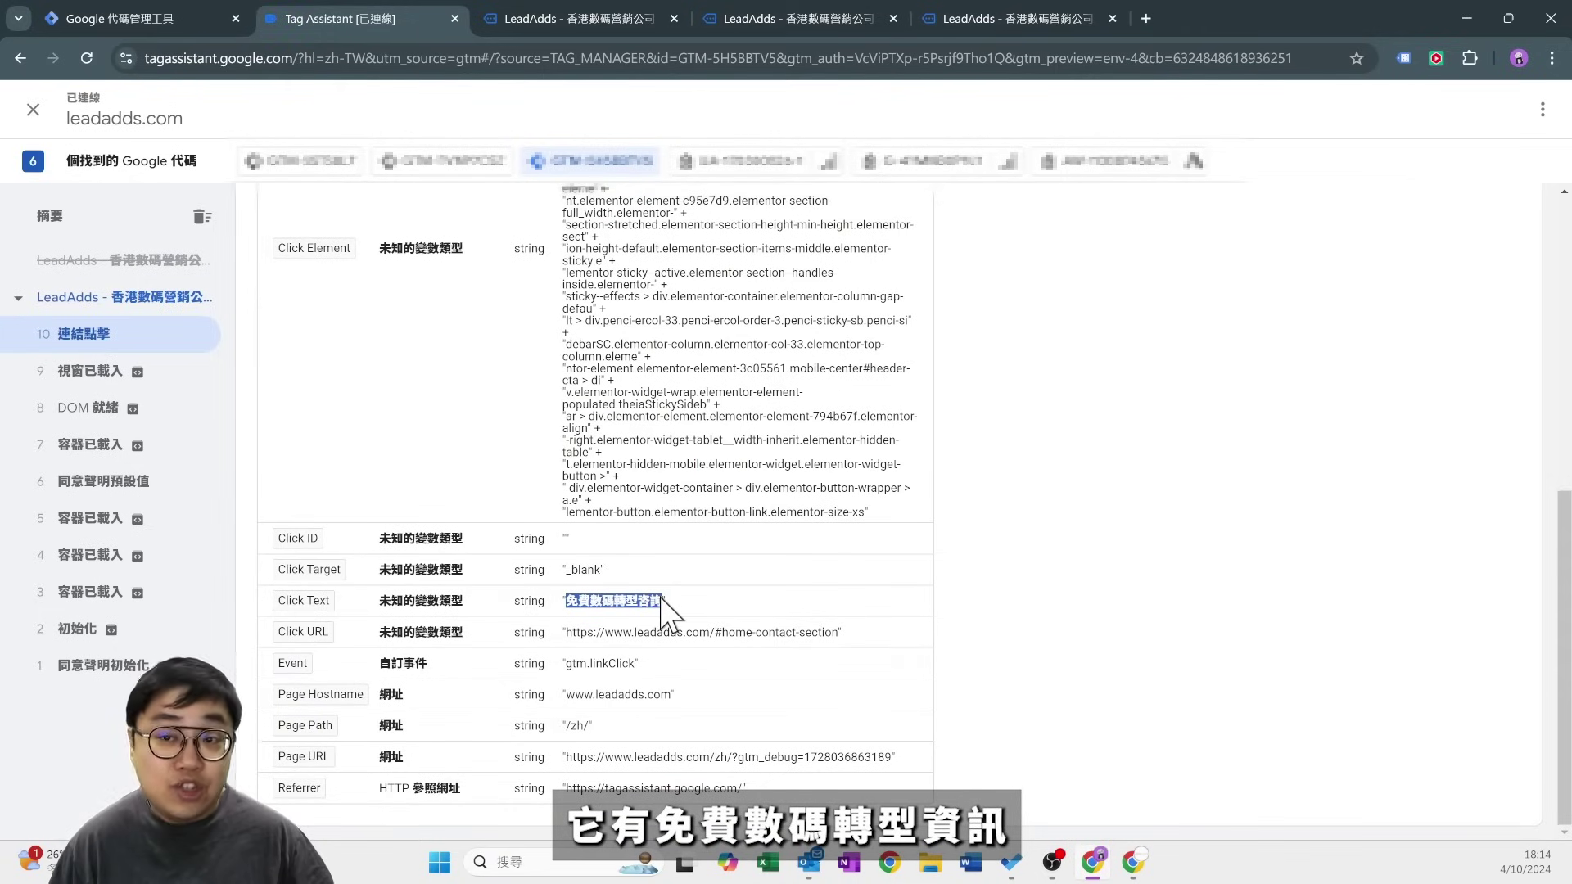
drag(567, 636, 860, 640)
click(1086, 631)
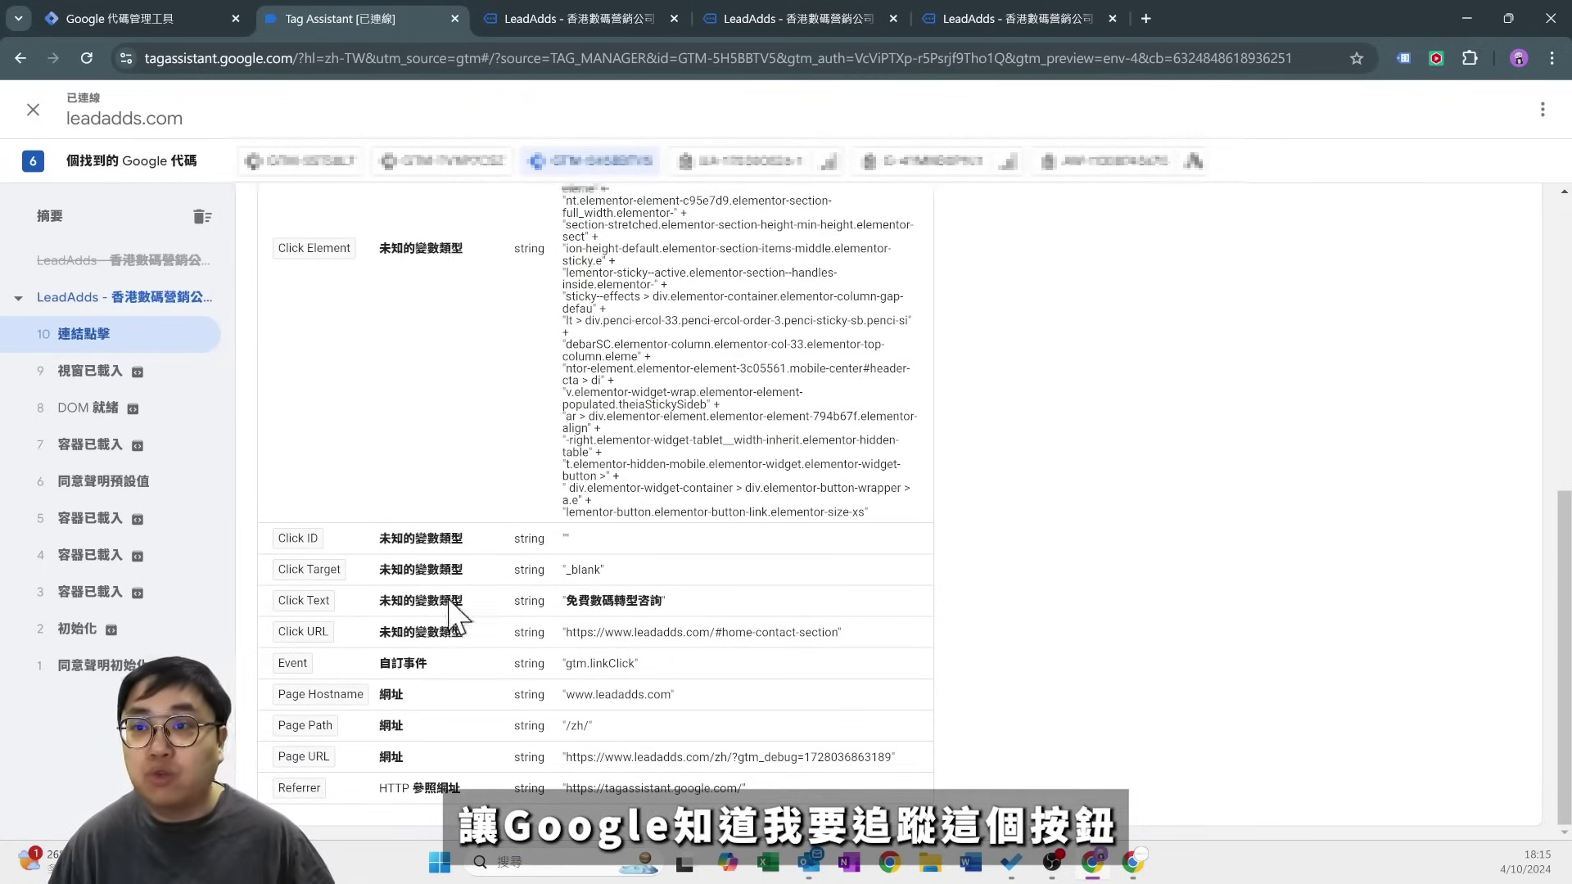
Edit the All clicks trigger in Tag Manager to fire only on 部分的連結點擊, with the condition Click URL 包含.
click(138, 20)
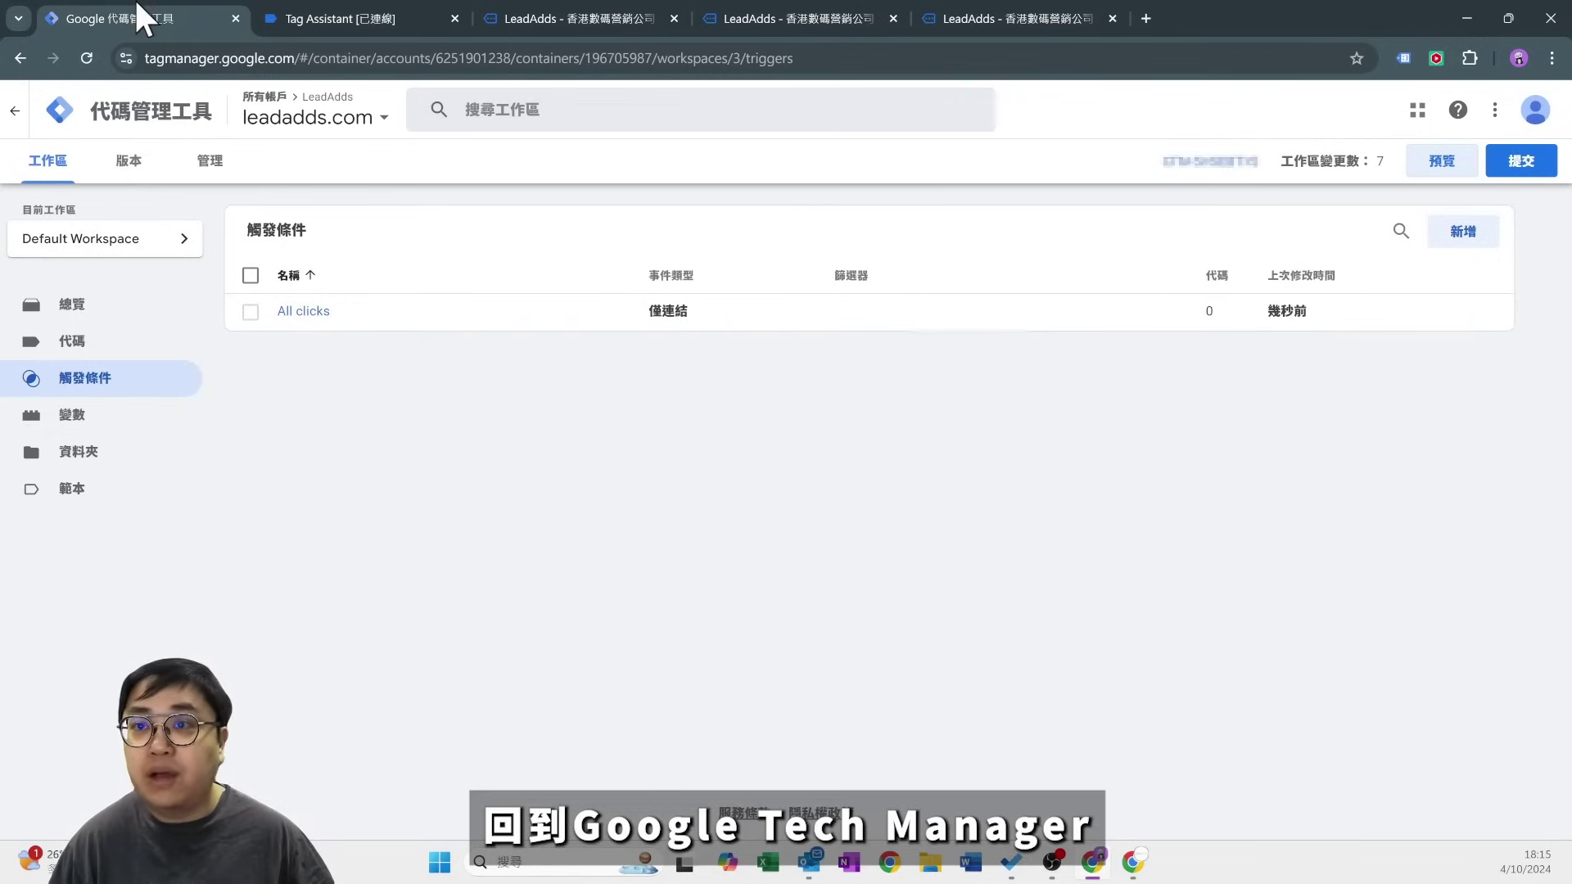
click(315, 312)
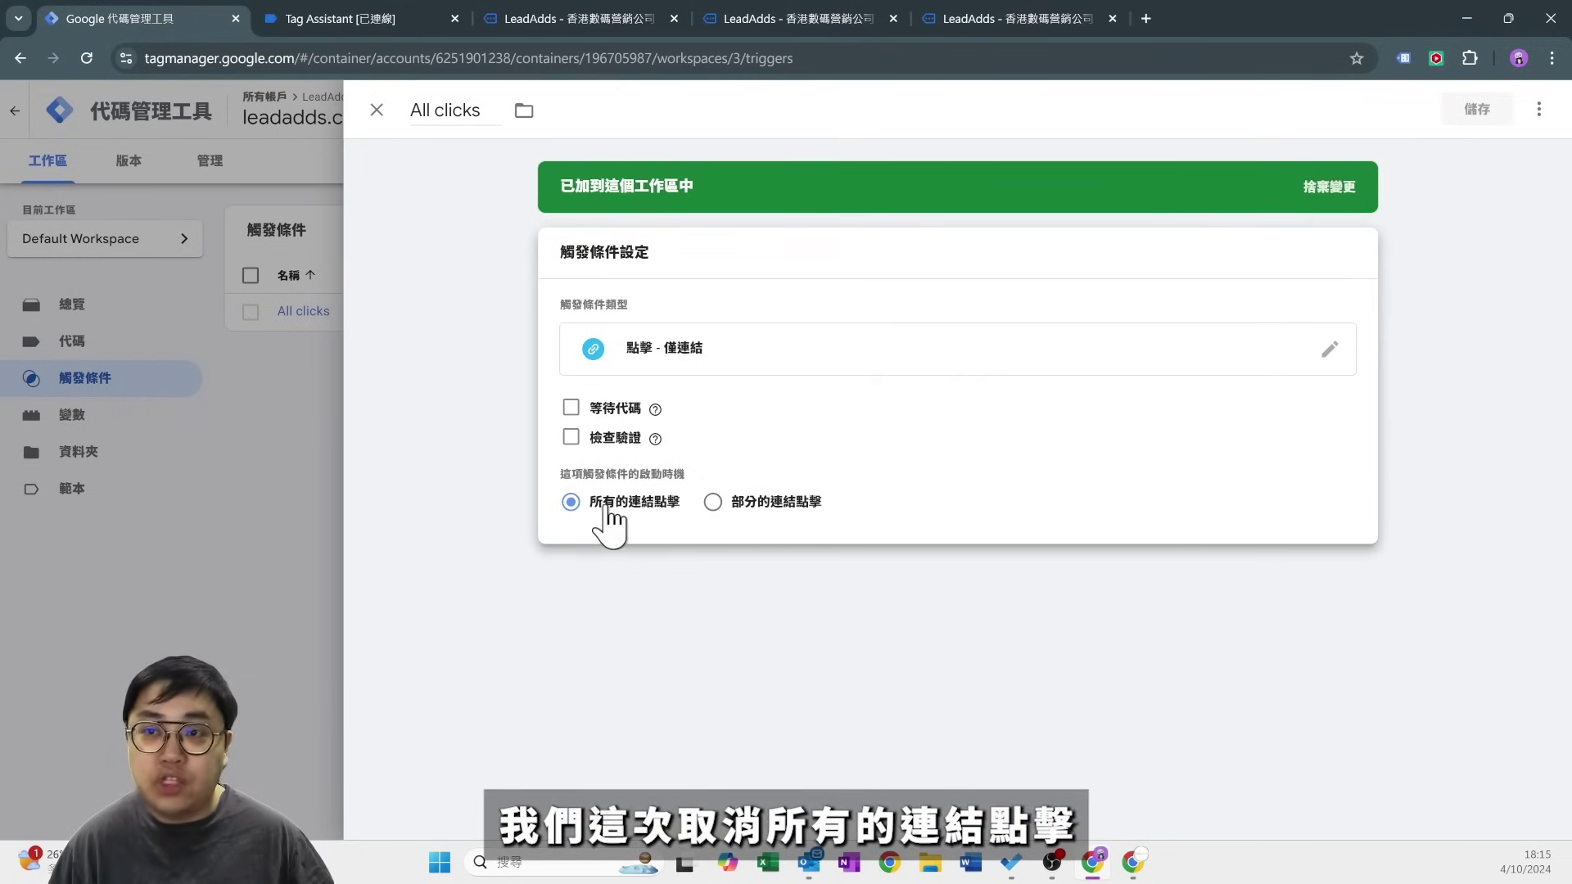
click(722, 504)
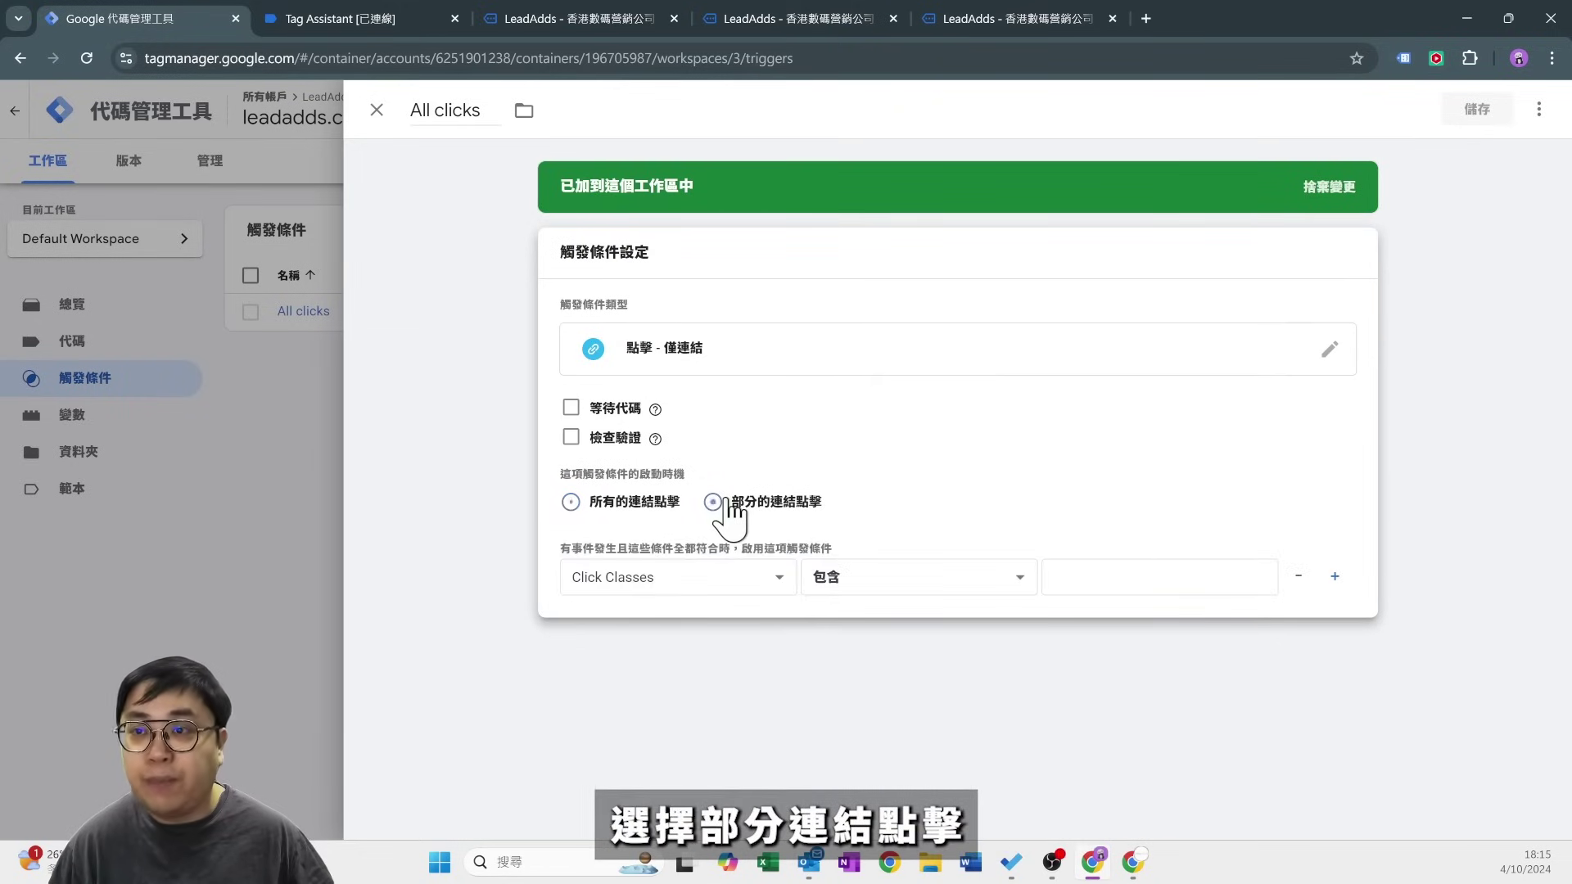
click(348, 9)
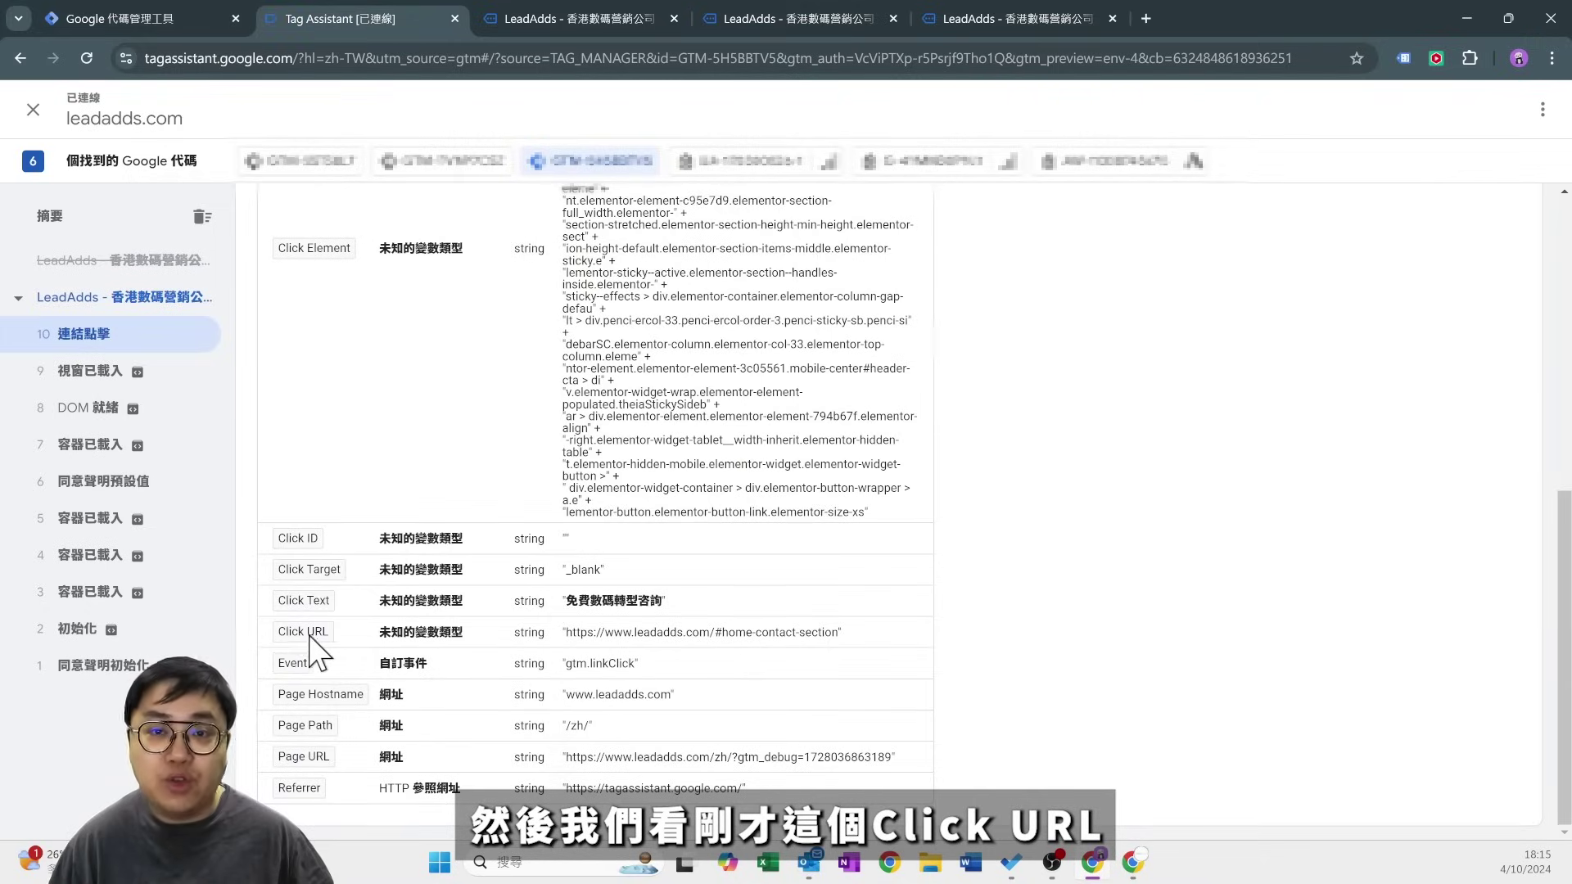
click(139, 18)
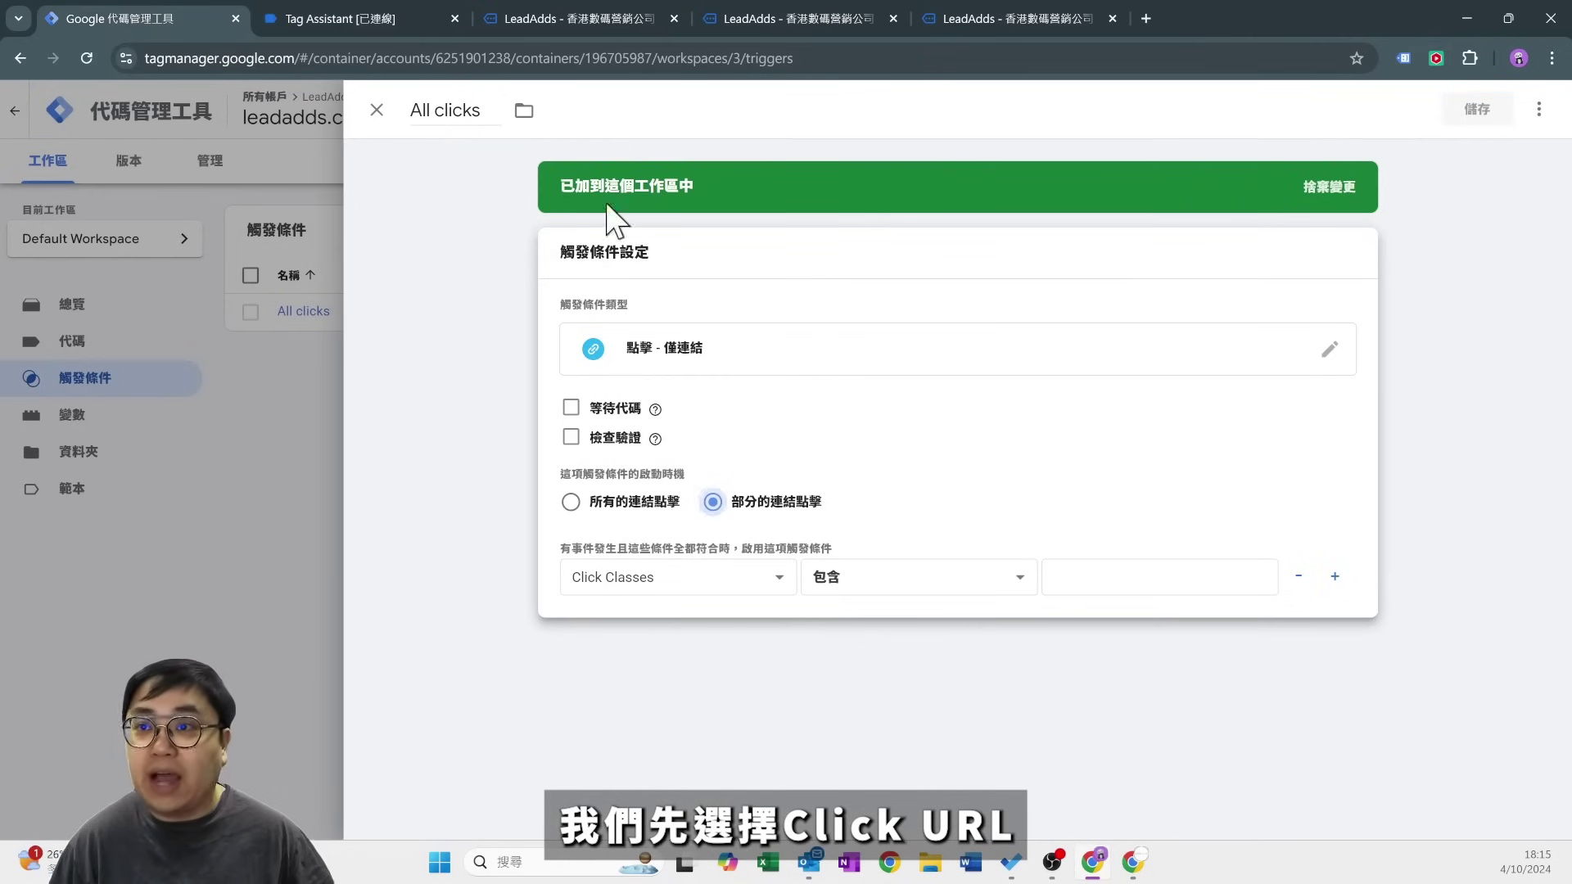
click(692, 581)
click(651, 373)
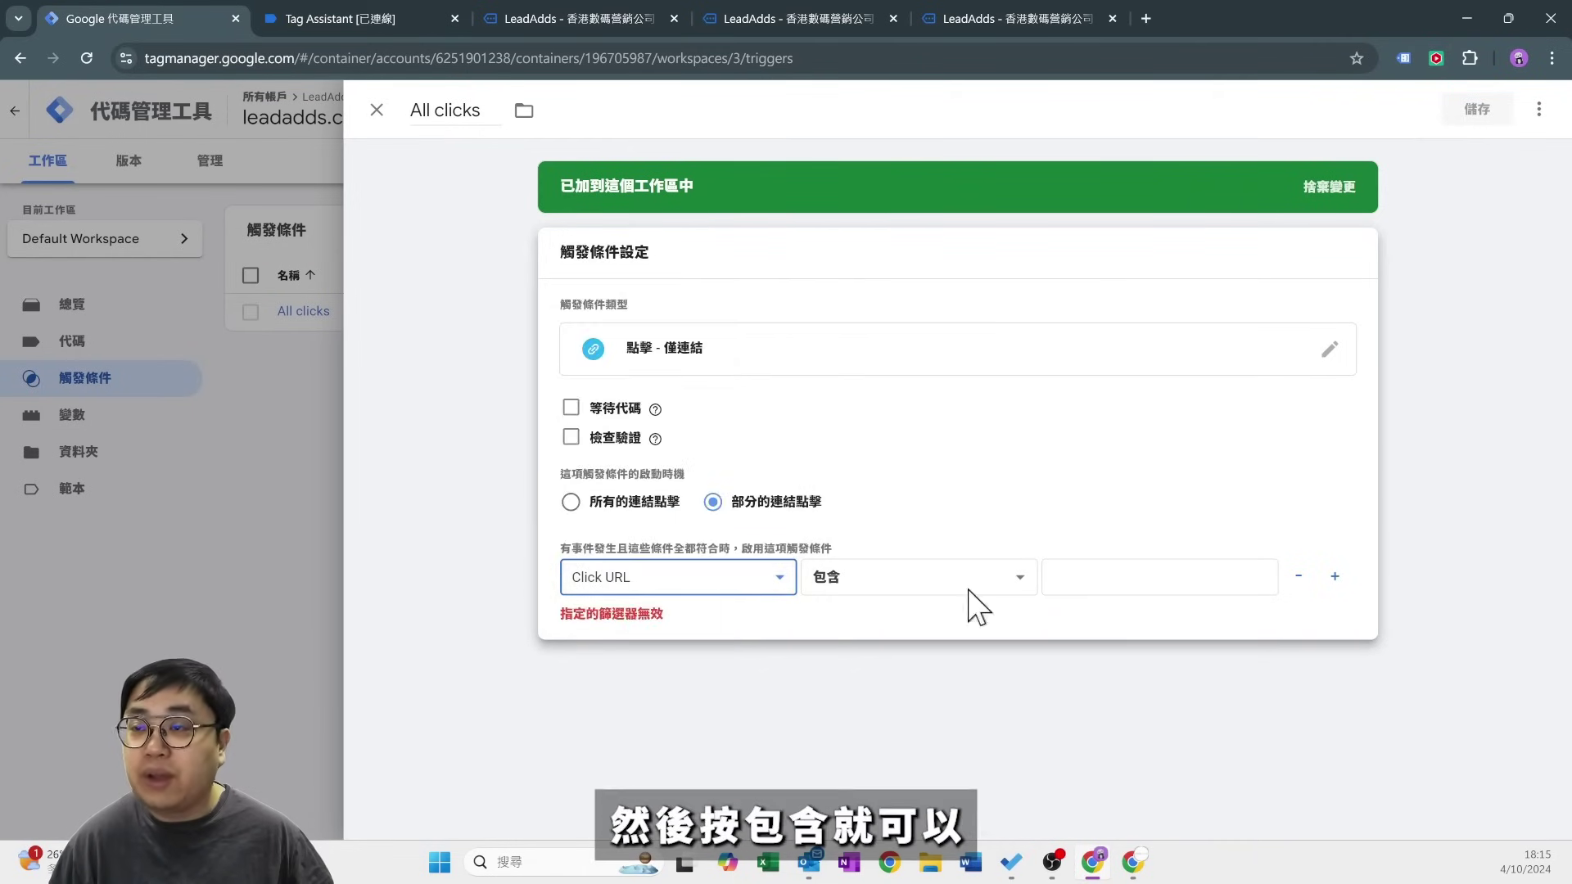
click(956, 588)
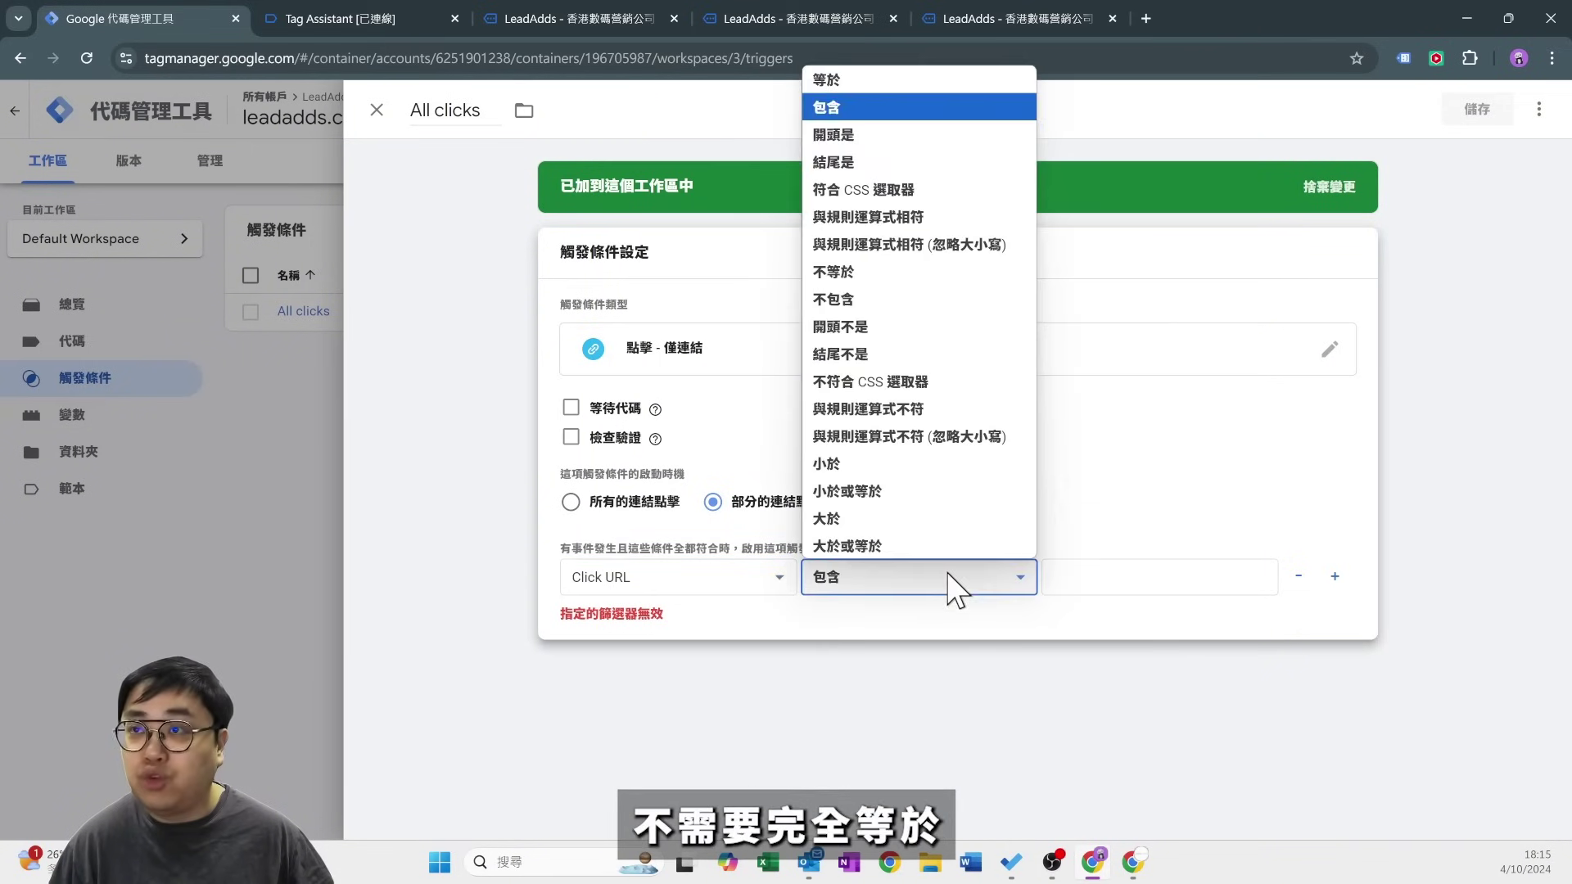
click(301, 18)
drag(565, 632, 852, 635)
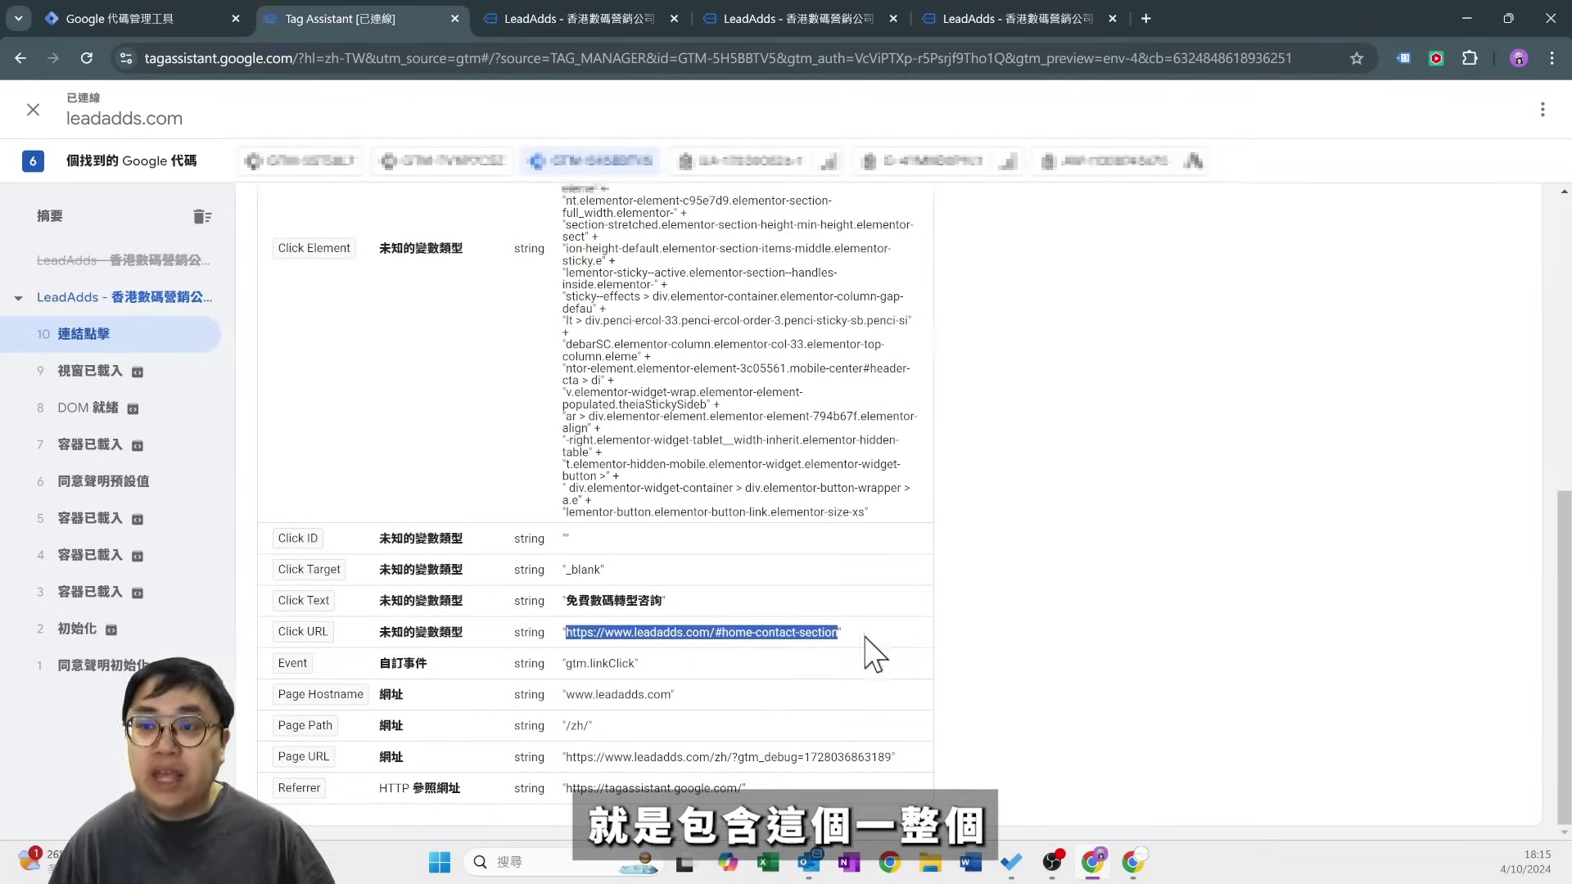
click(140, 18)
click(1103, 577)
key(ctrl+v)
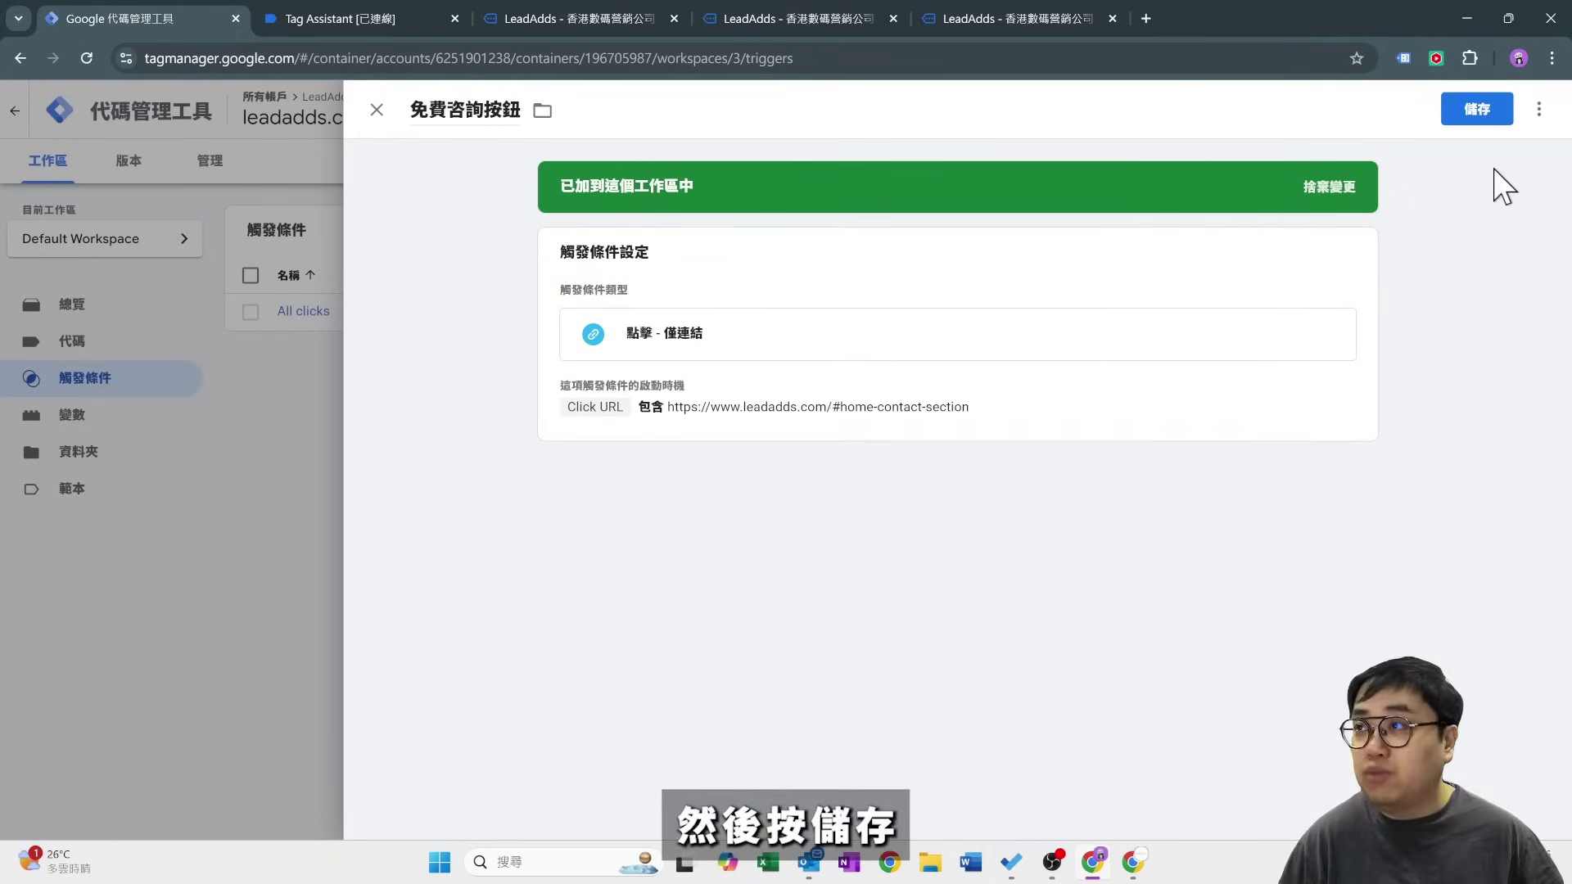
click(1478, 113)
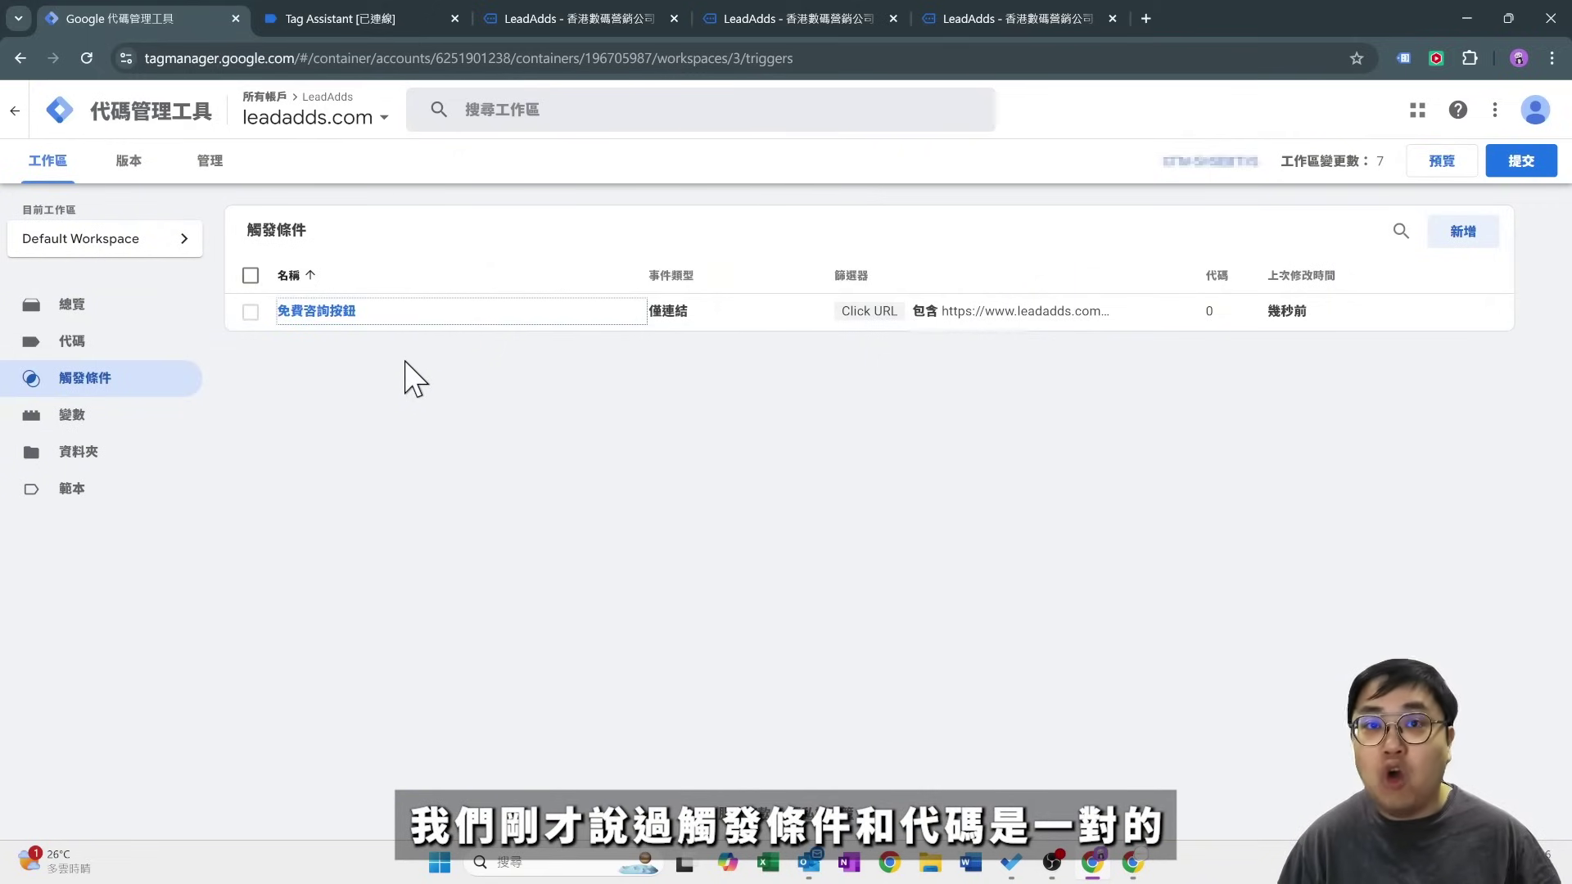
Create a new tag in Tag Manager with the tag type Google Analytics：GA4 事件.
click(104, 347)
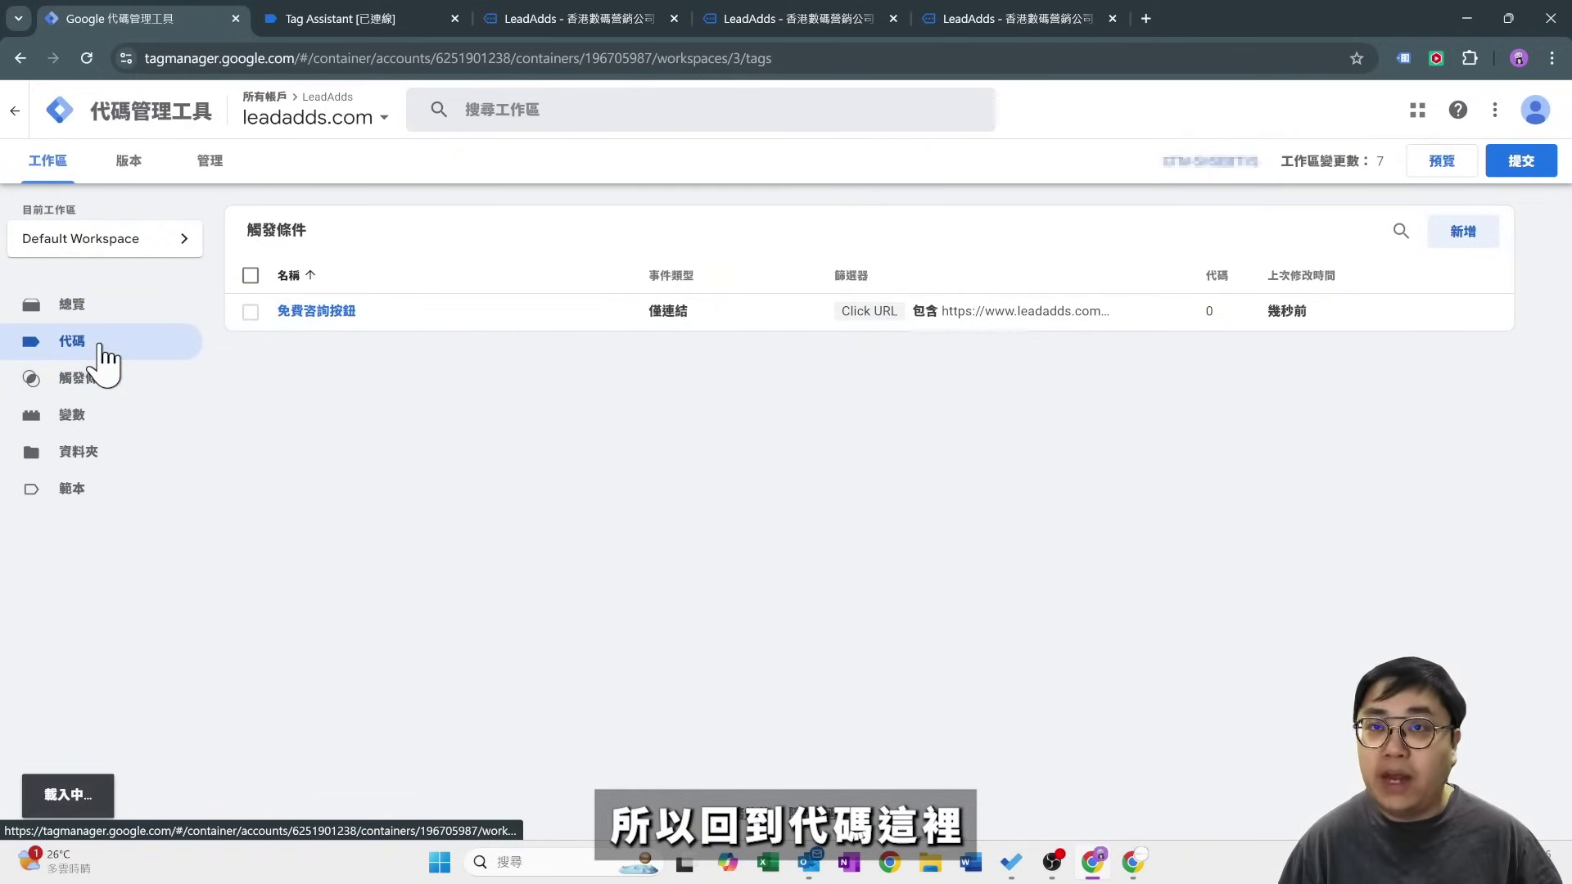
click(1441, 234)
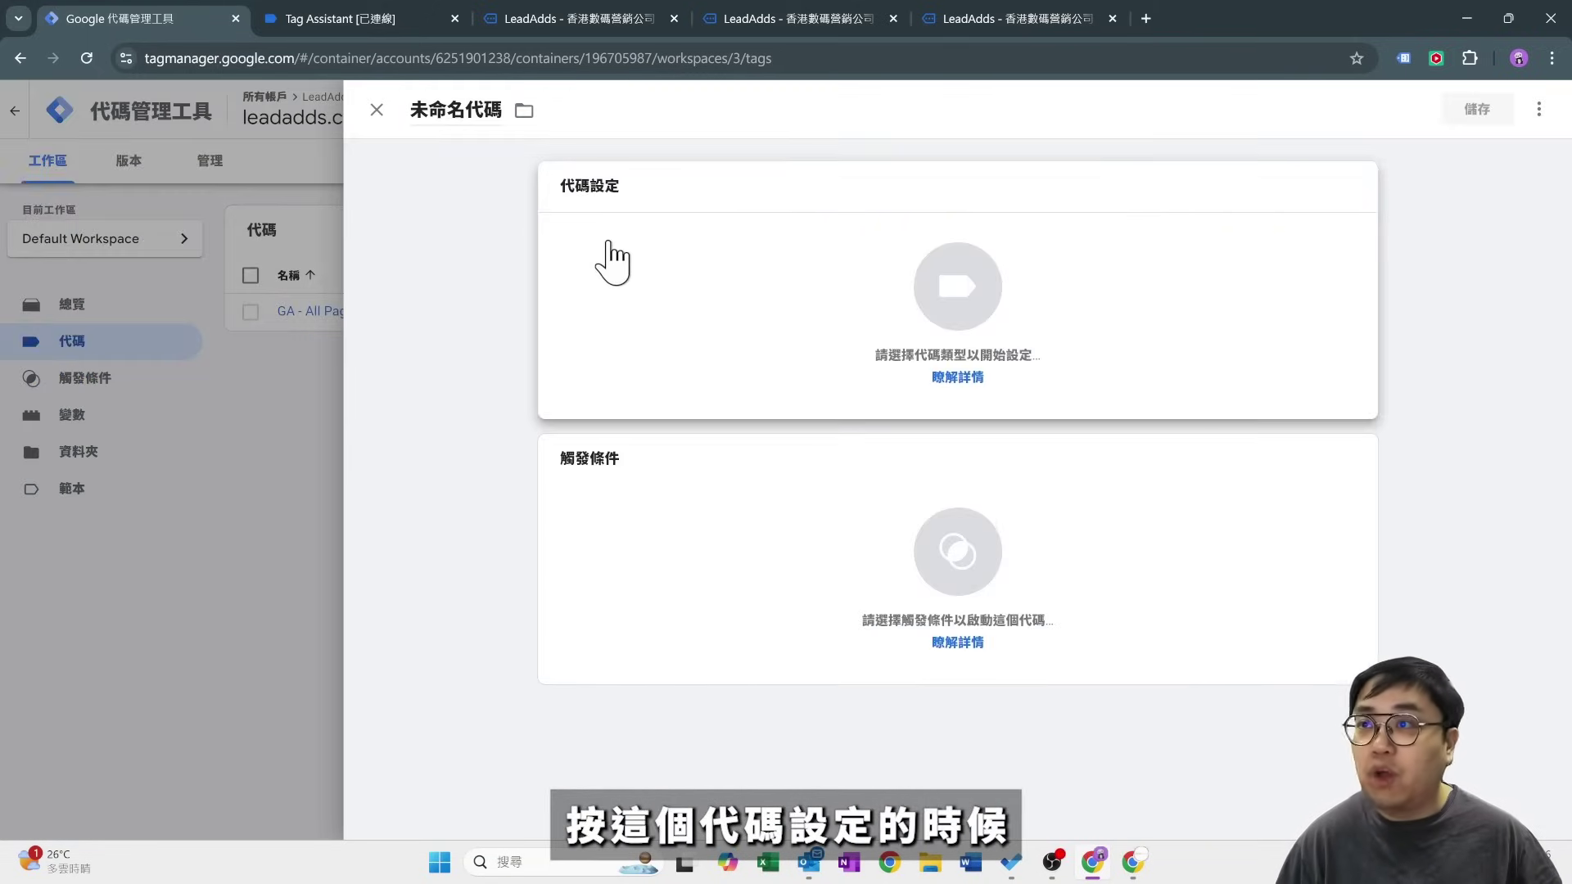
click(618, 260)
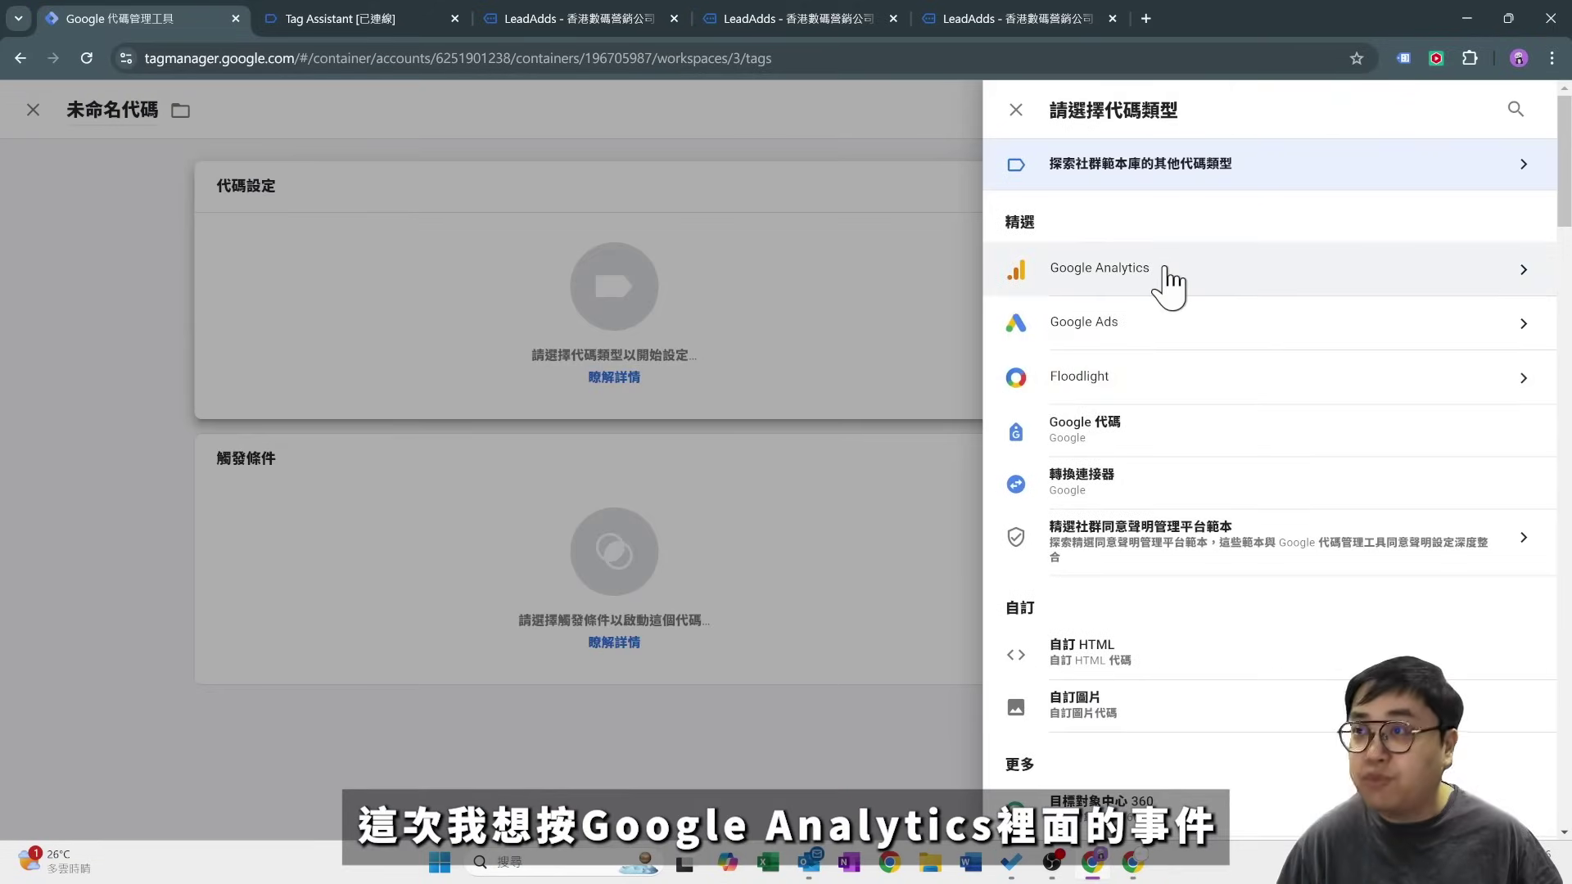
click(1158, 270)
click(1166, 310)
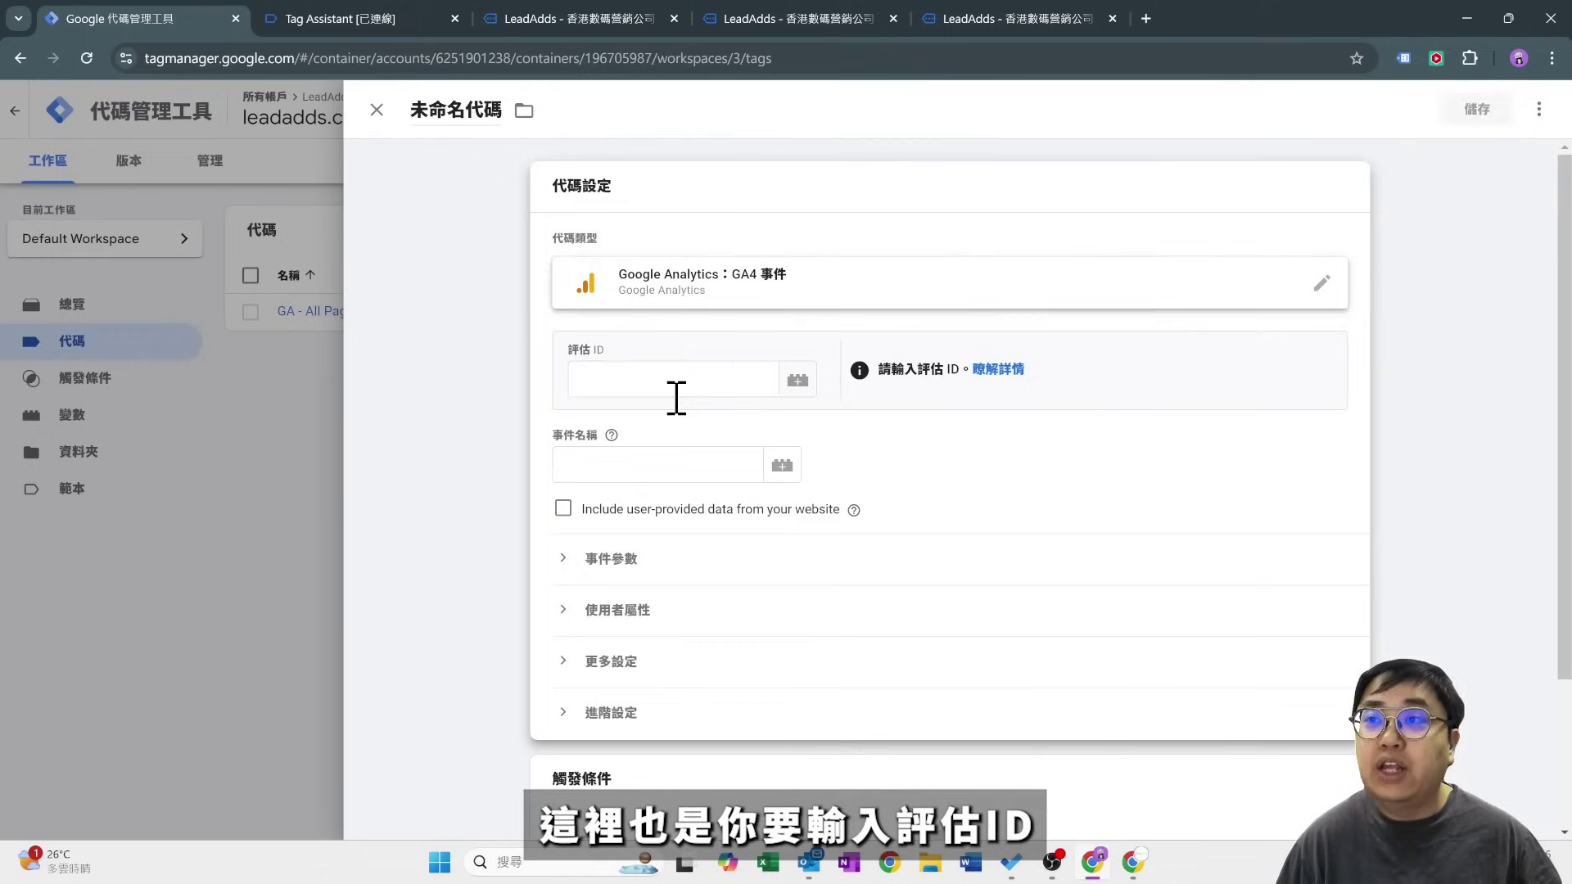
Set the GA4 event tag's event name to freeEnquiry and paste in the Google Analytics measurement ID (評估 ID).
click(684, 386)
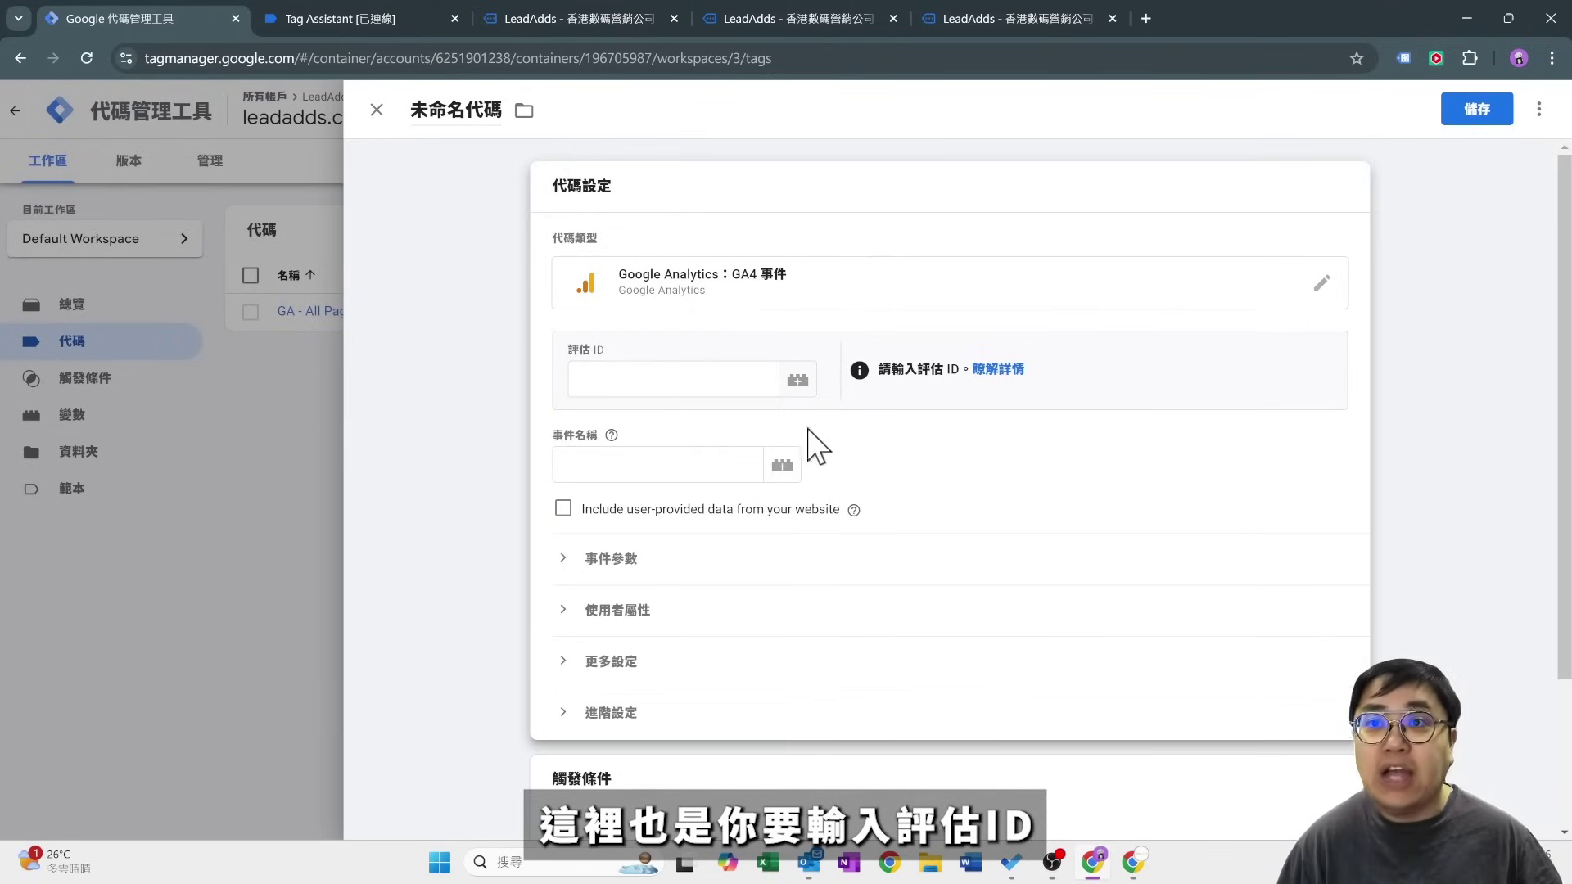
click(586, 465)
text(火口)
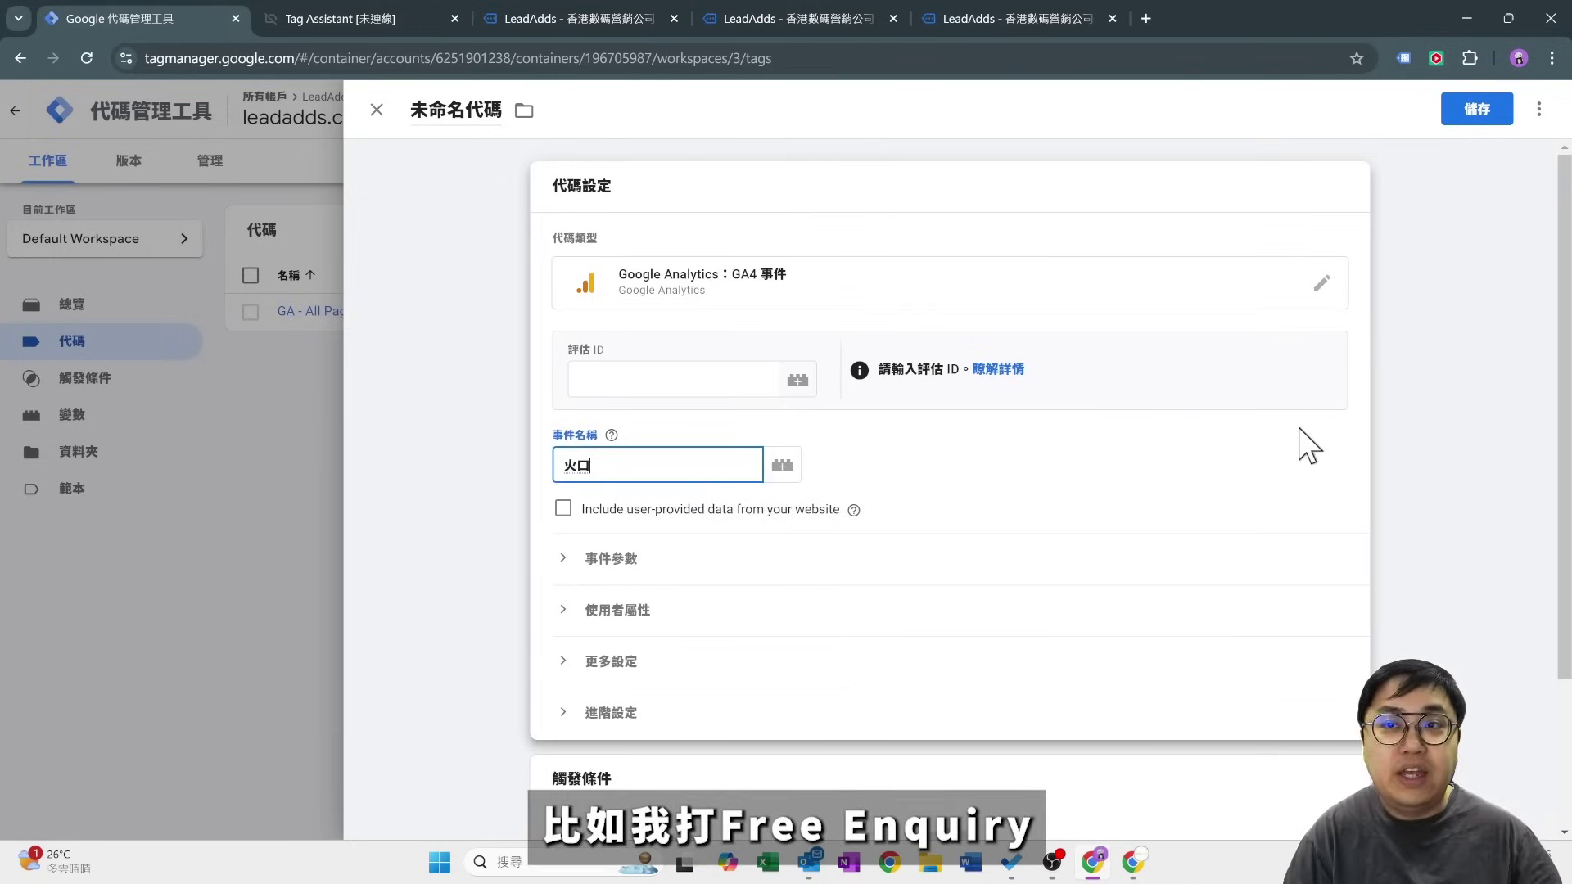
text(Enquiry)
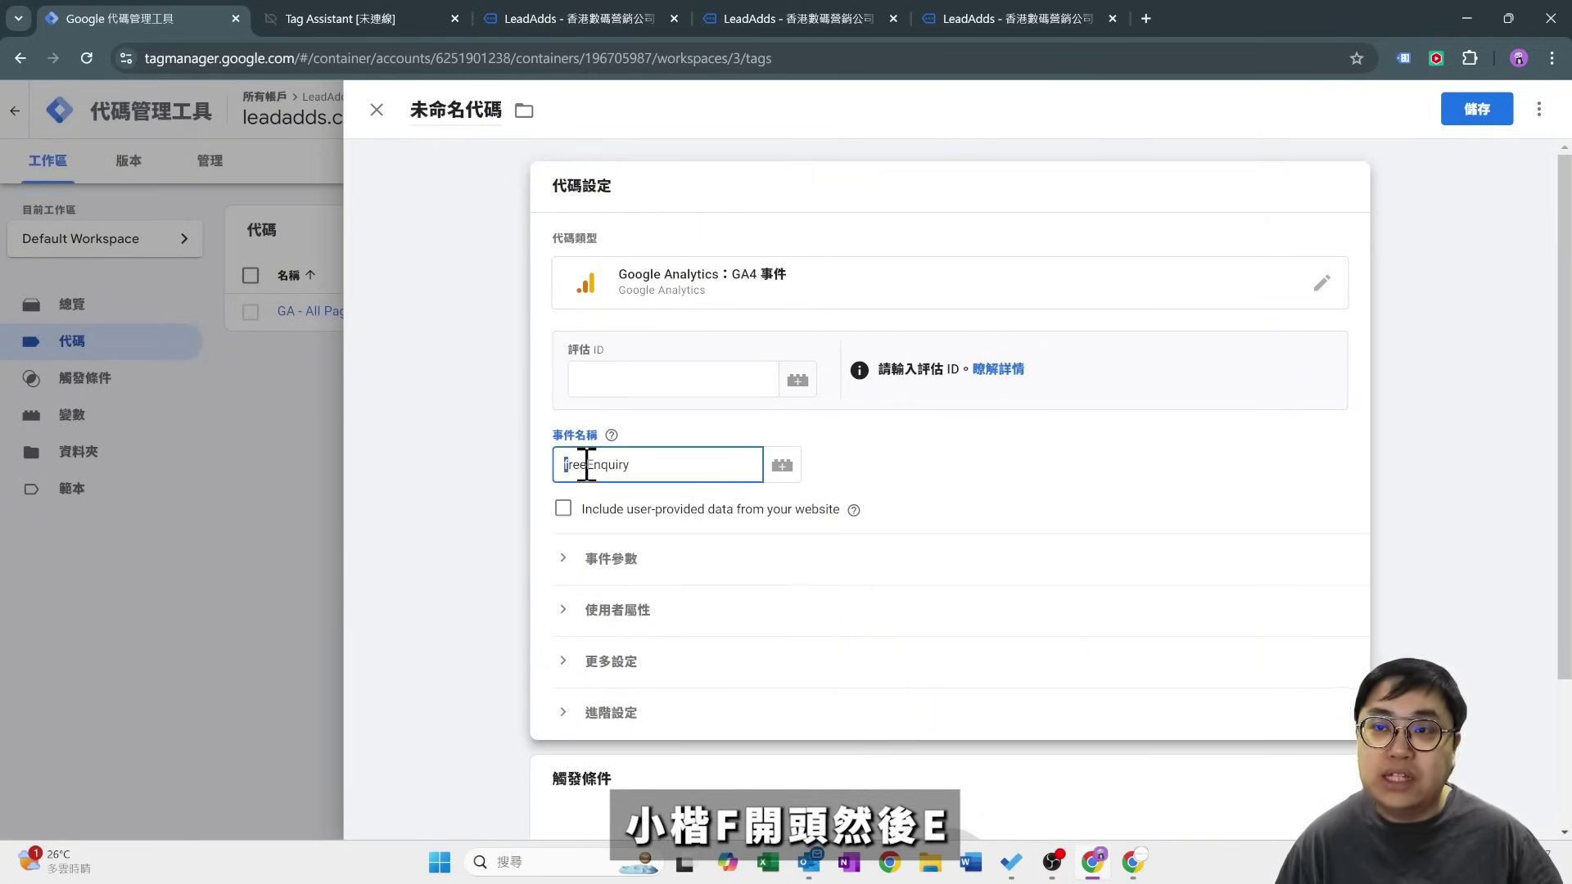
text(_)
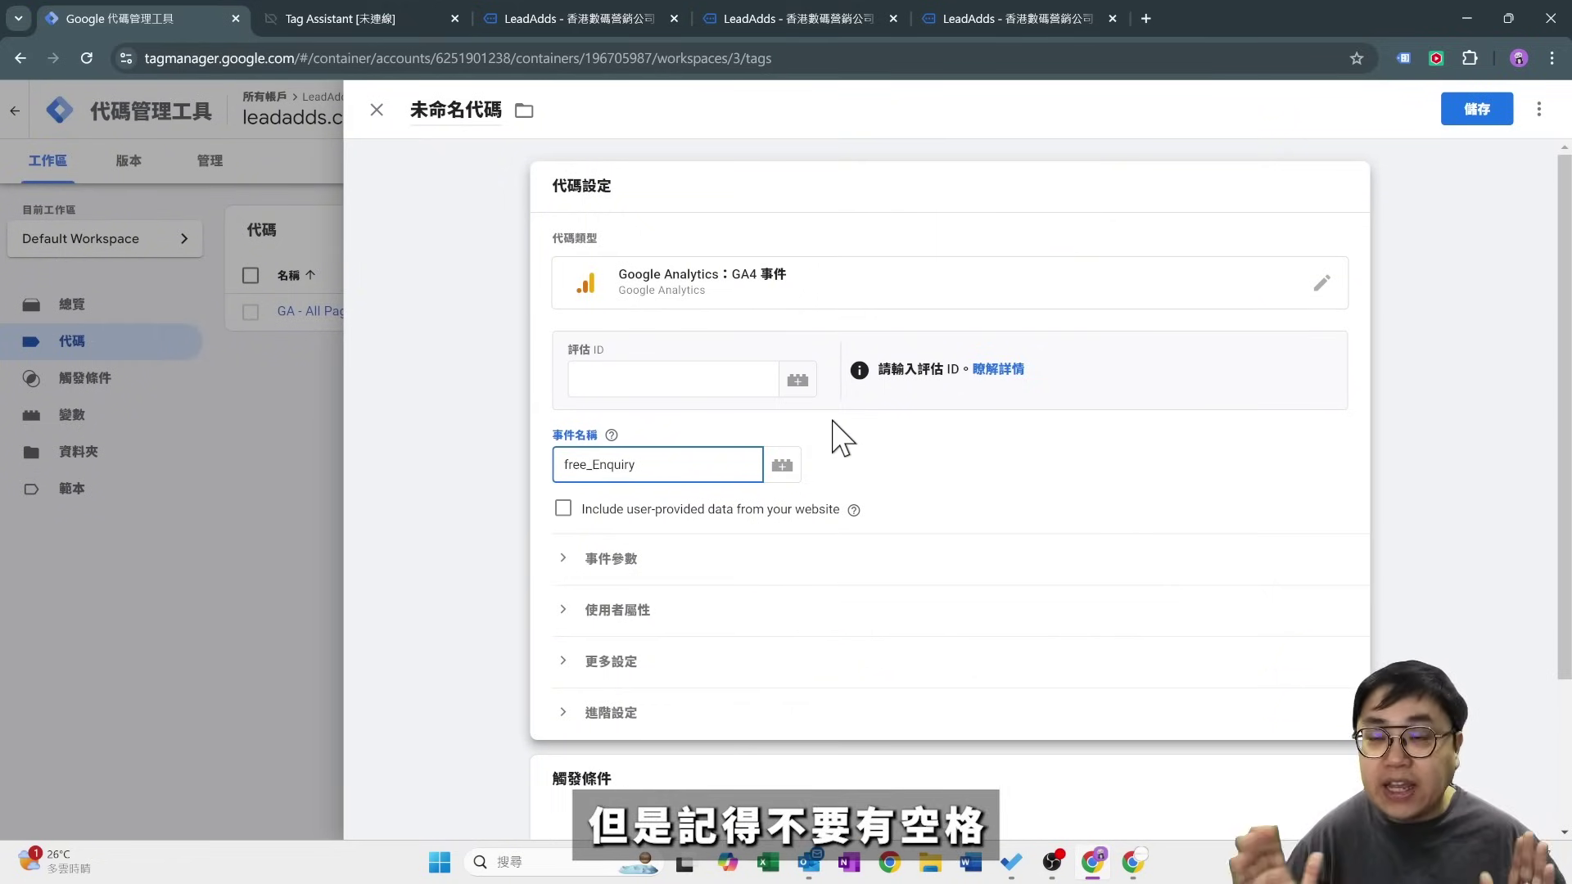
key(BackSpace)
click(703, 378)
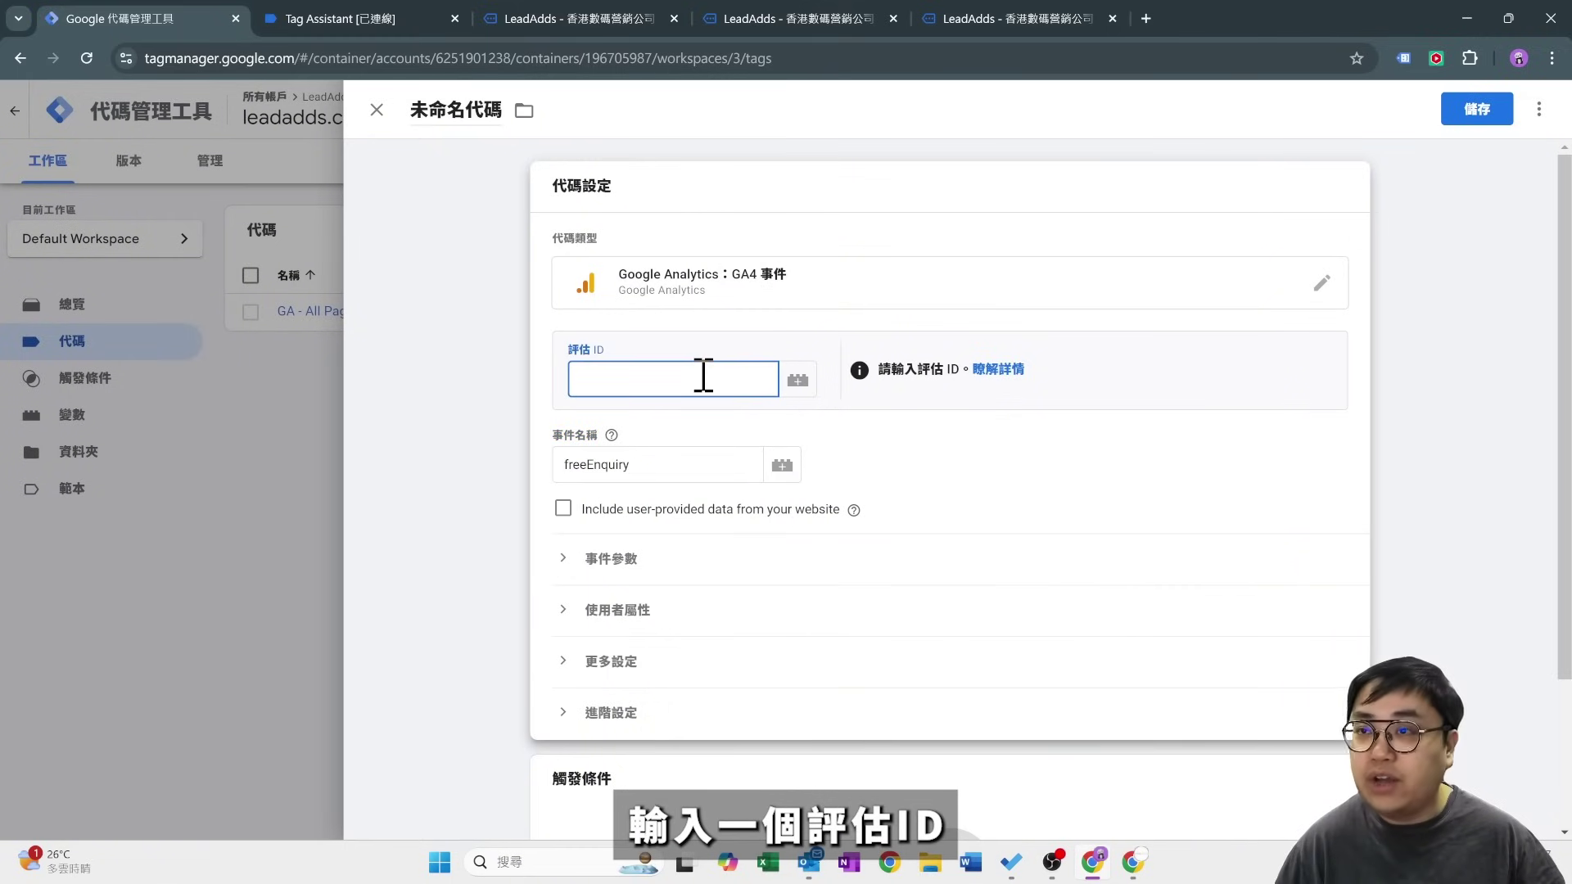
key(ctrl+v)
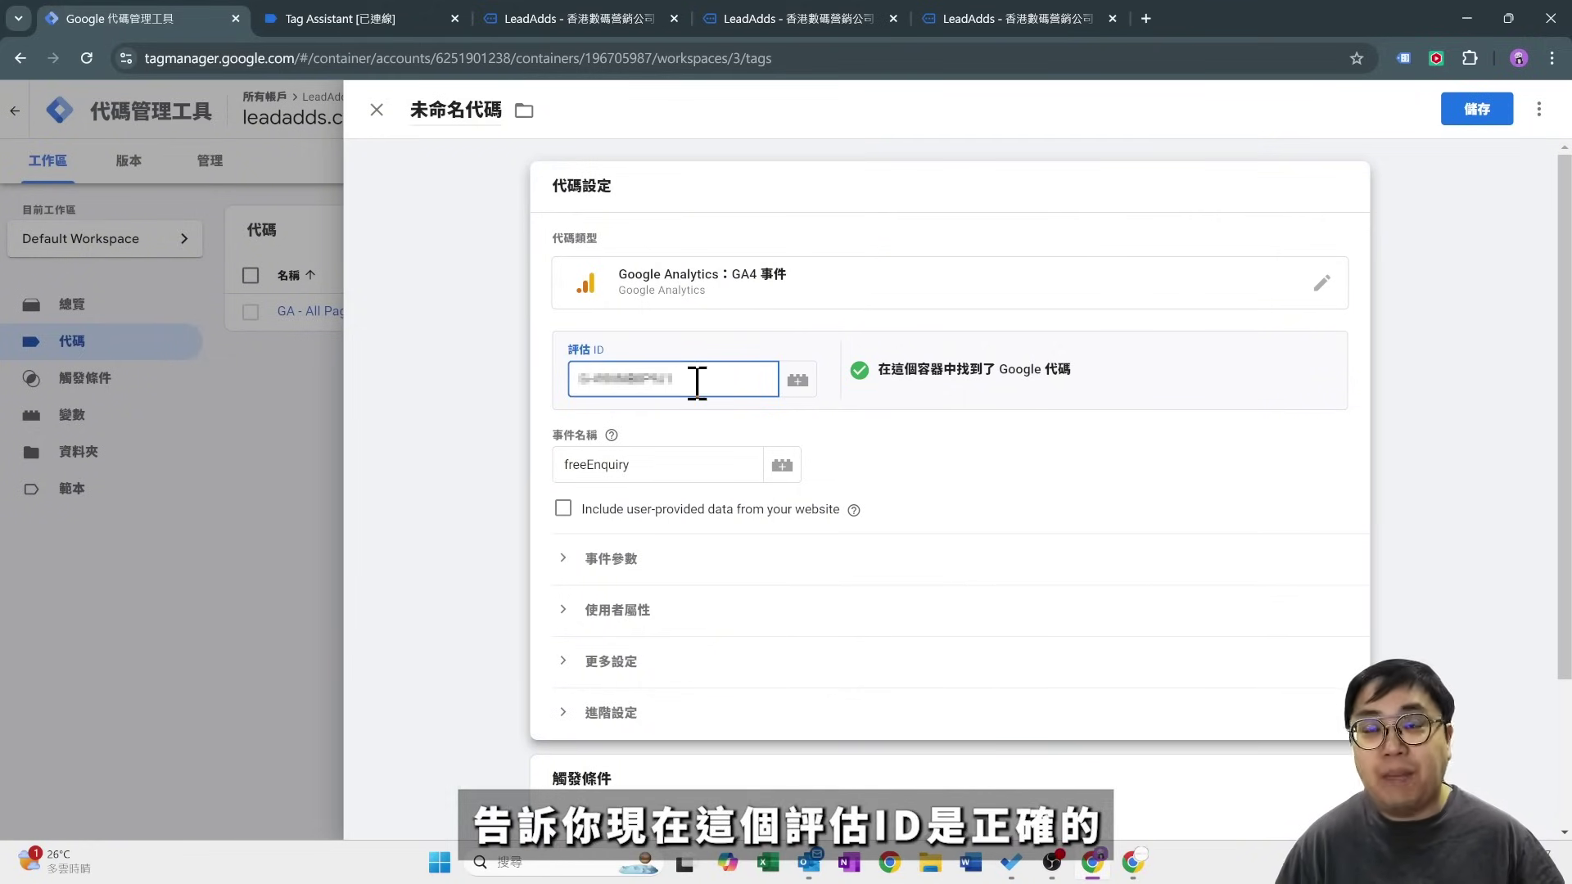
click(995, 487)
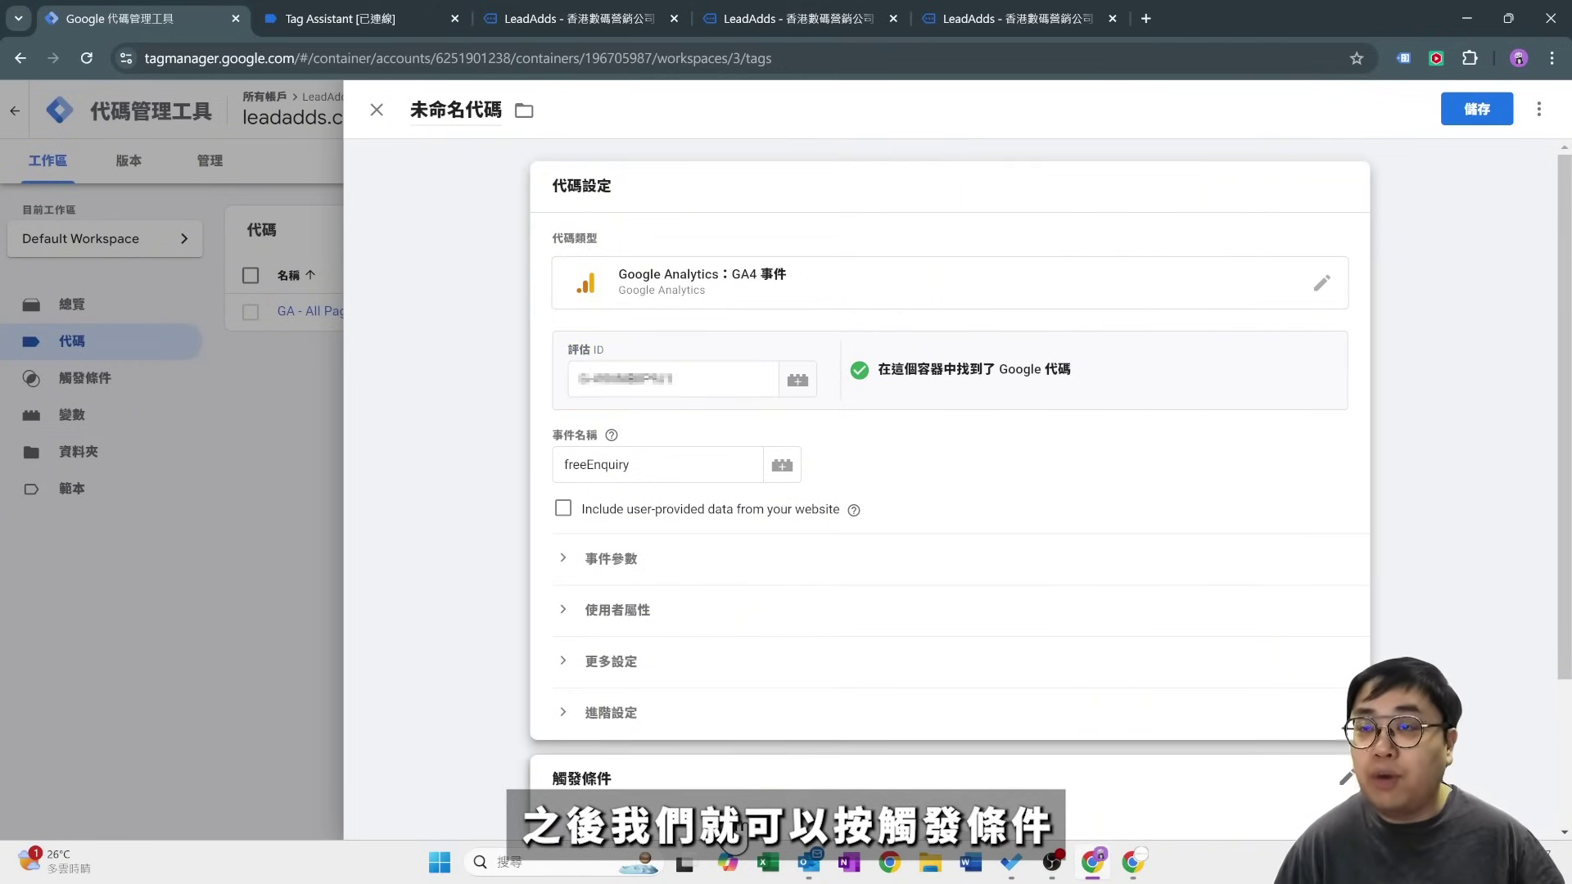
Assign the 免費咨詢按鈕 trigger to the tag and name the tag "GA - Conversion - Free Enquiry".
click(734, 837)
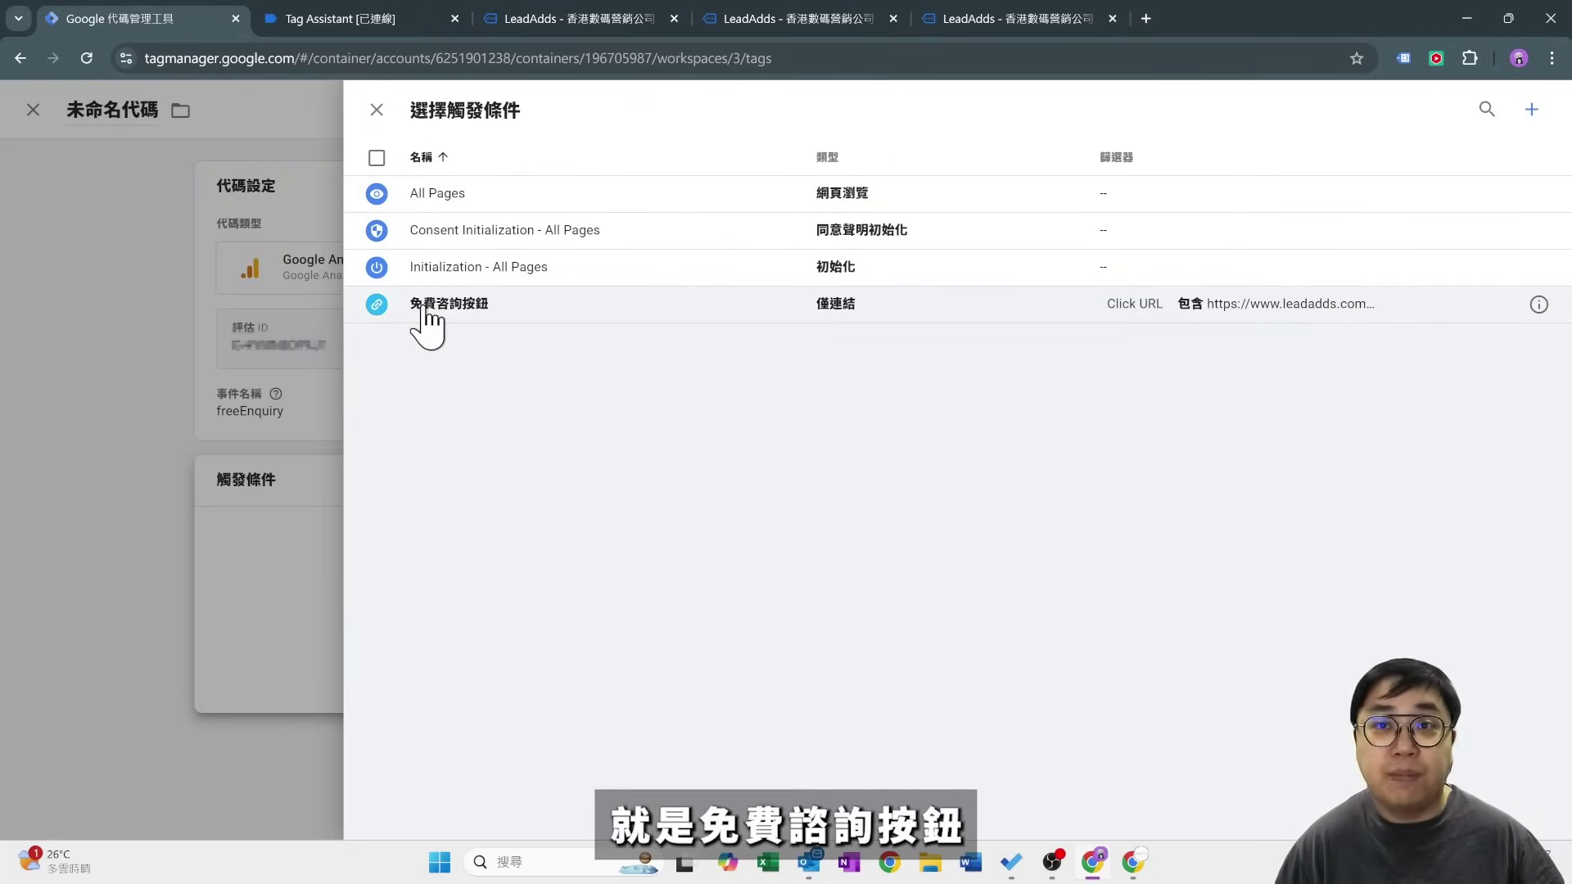
click(489, 307)
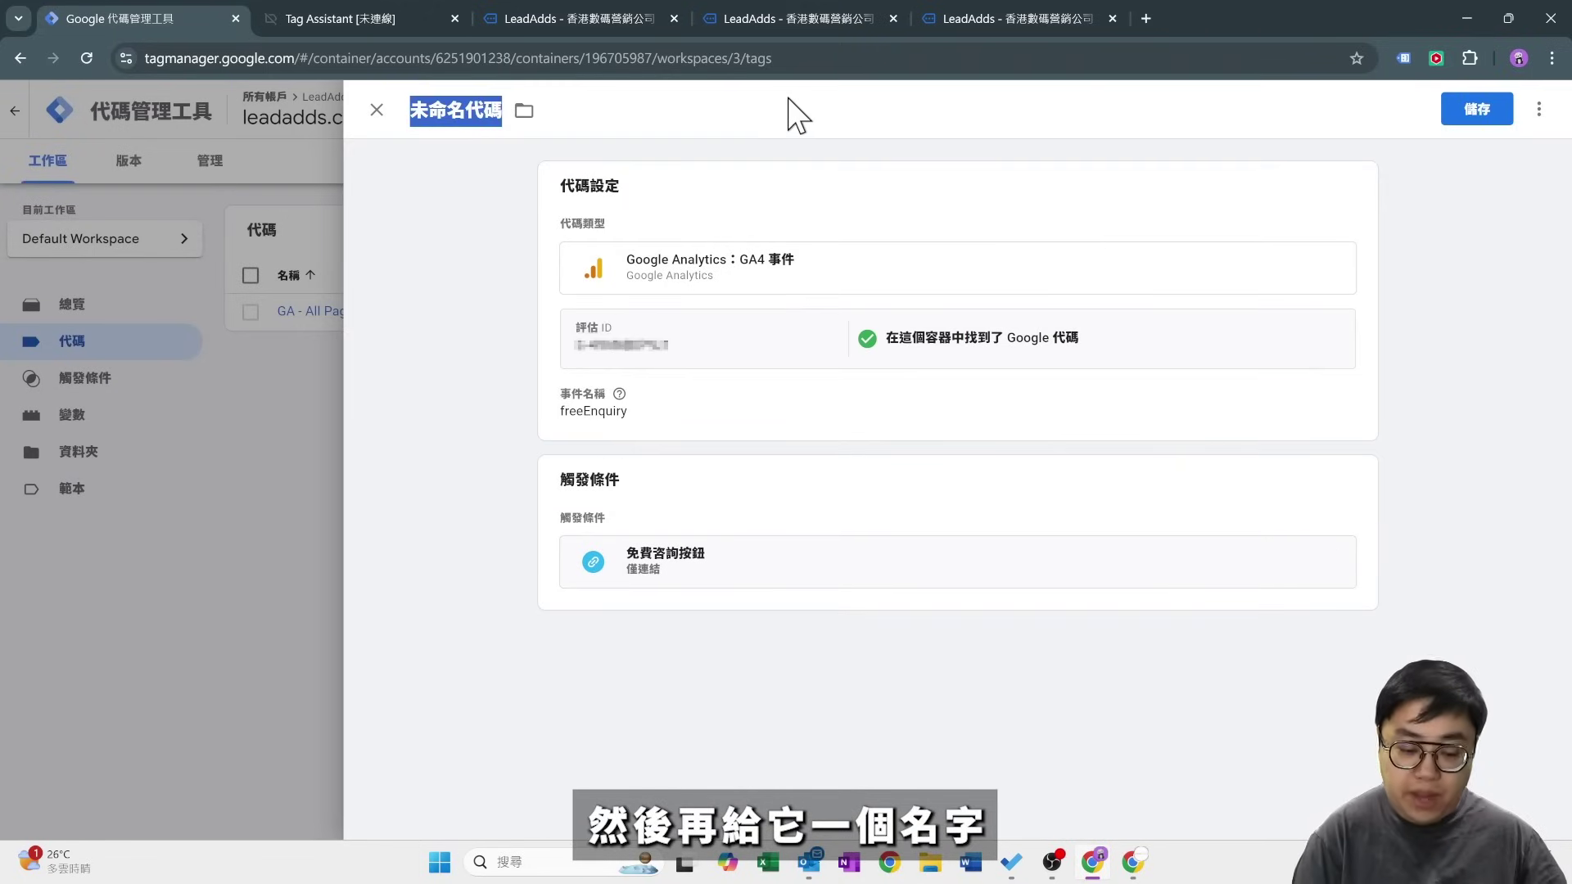
text(GA - Conversion - Free Enquiry)
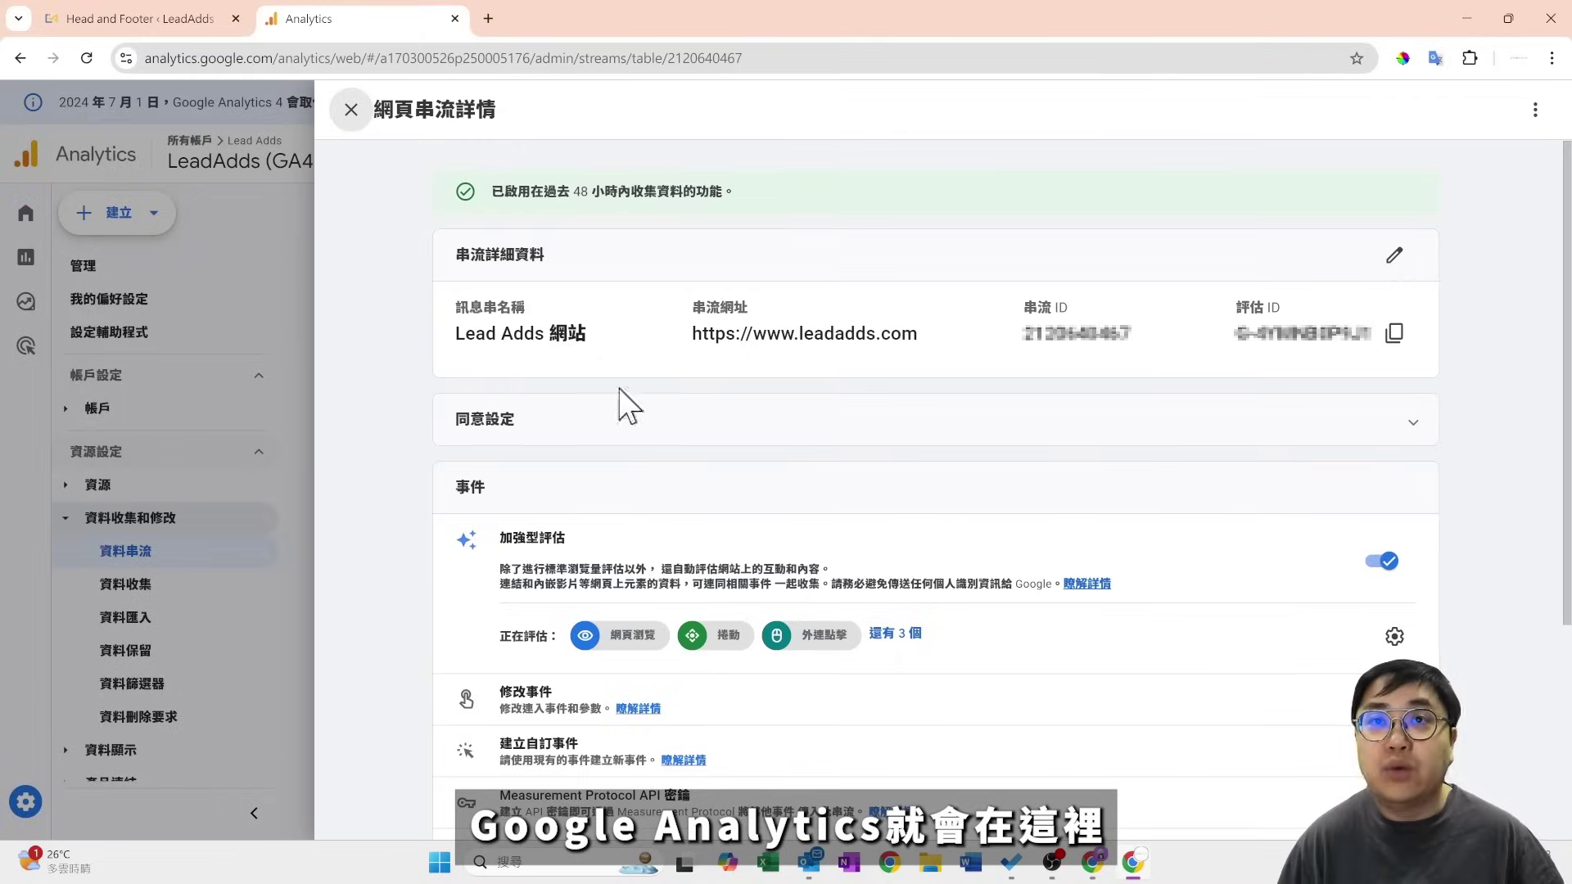
Open the 重要事件 list in the Google Analytics admin settings and copy the event name freeEnquiry from the Tag Manager tag.
click(352, 111)
click(54, 806)
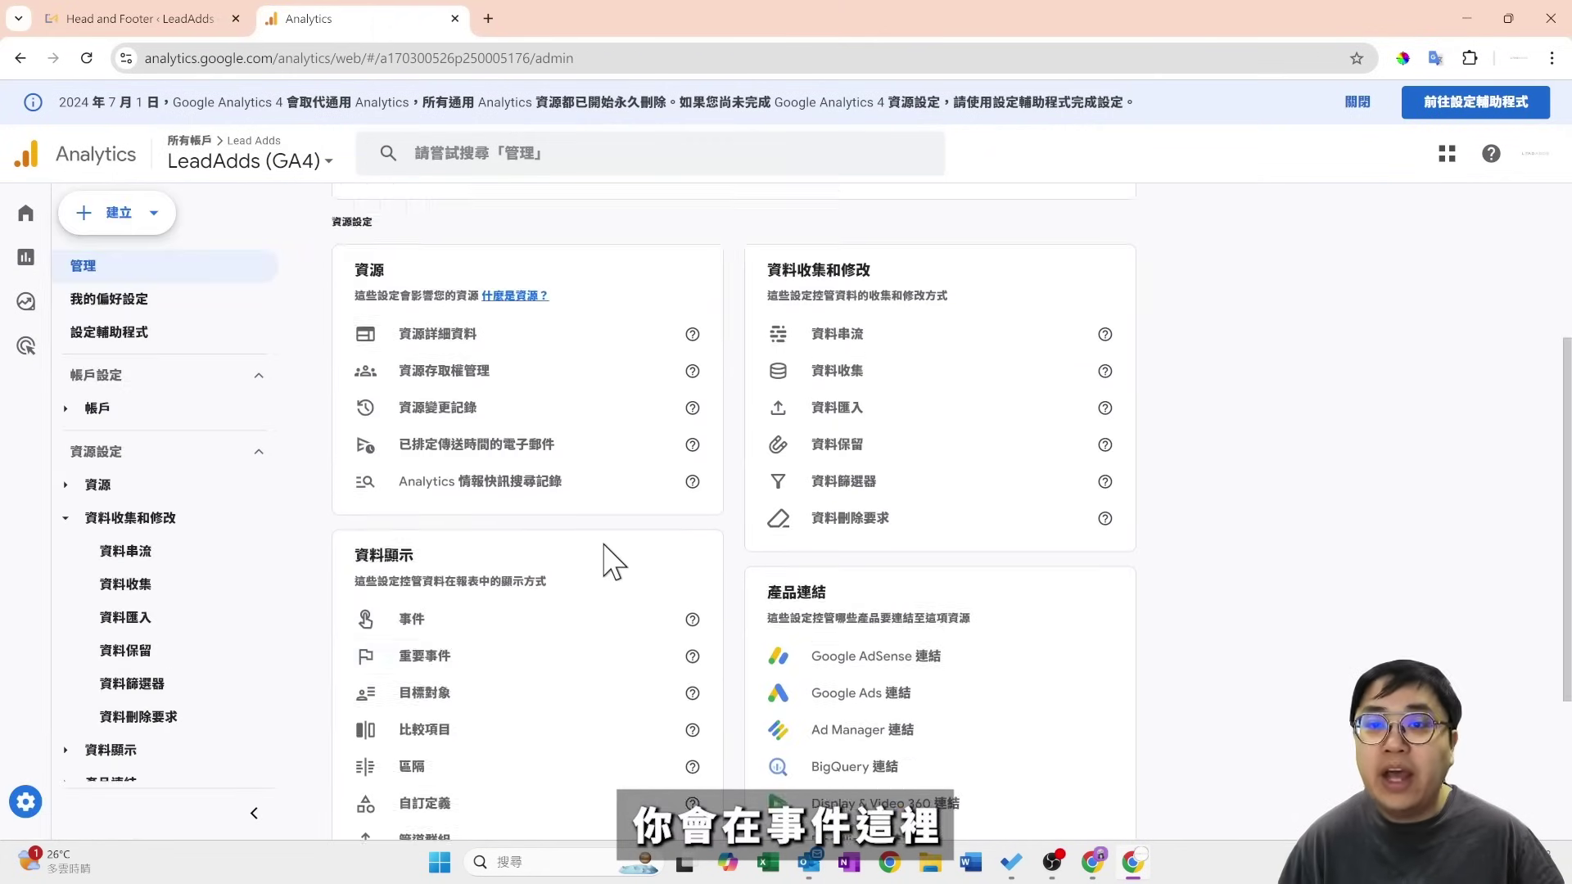
scroll(524, 565, down, 1)
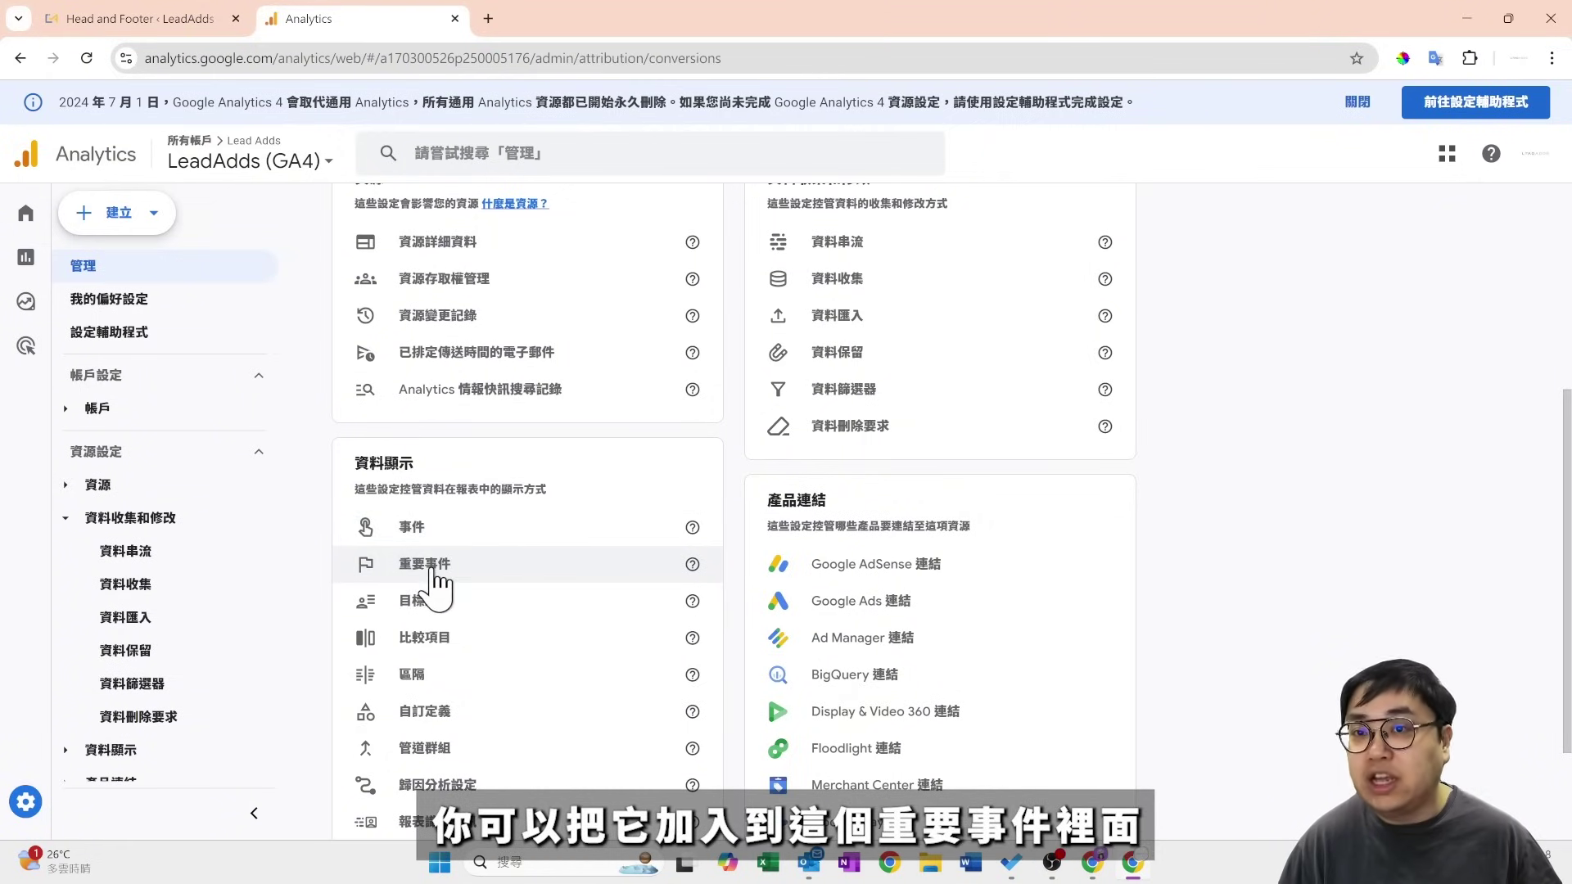
click(431, 573)
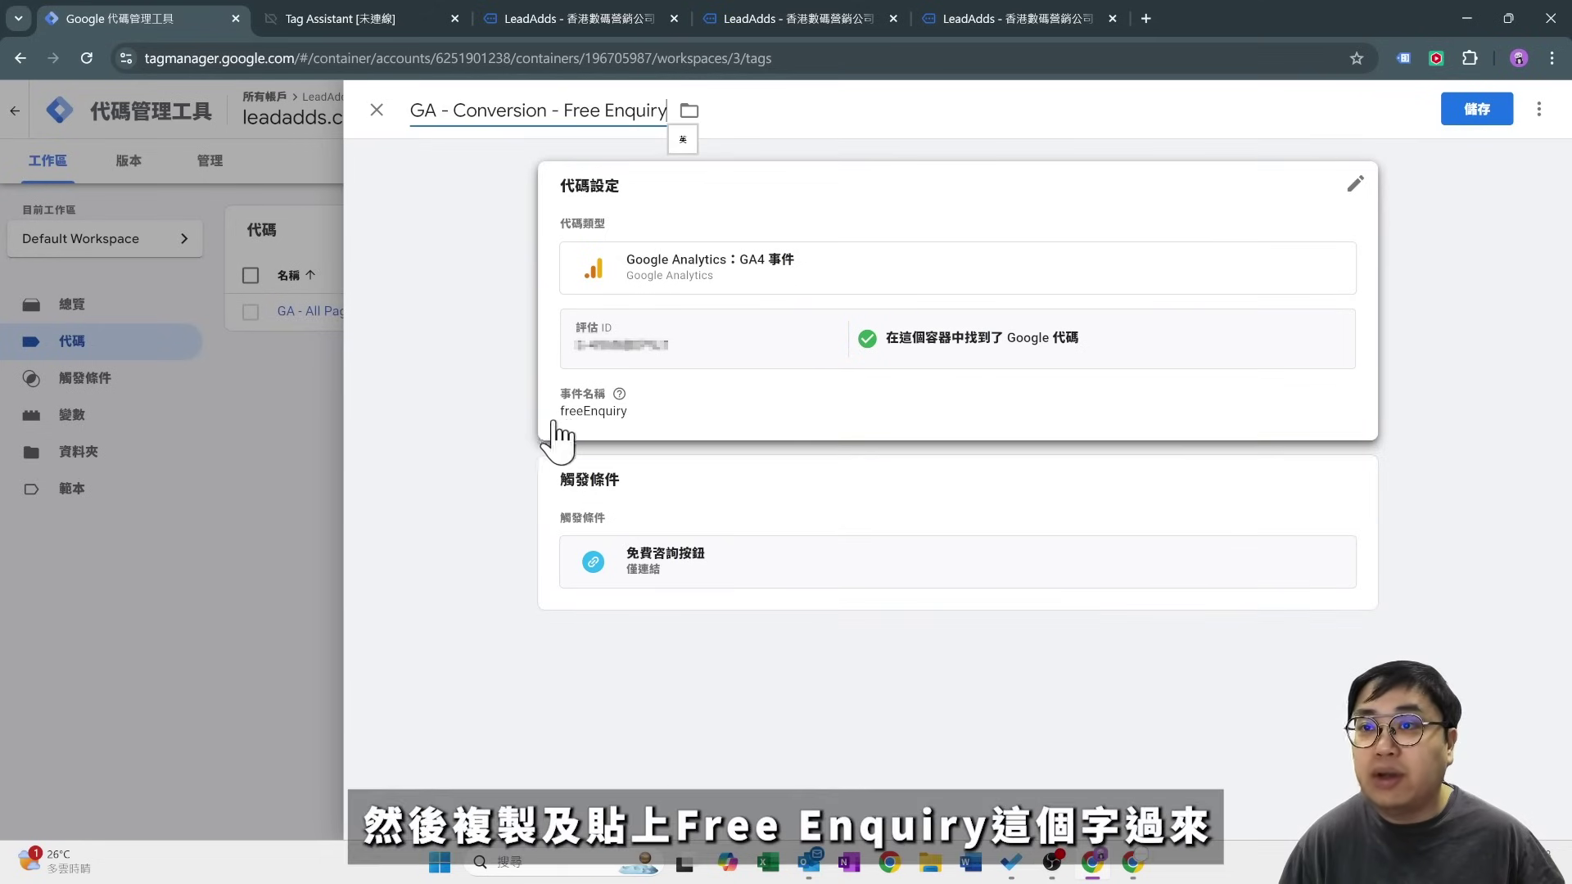
click(562, 430)
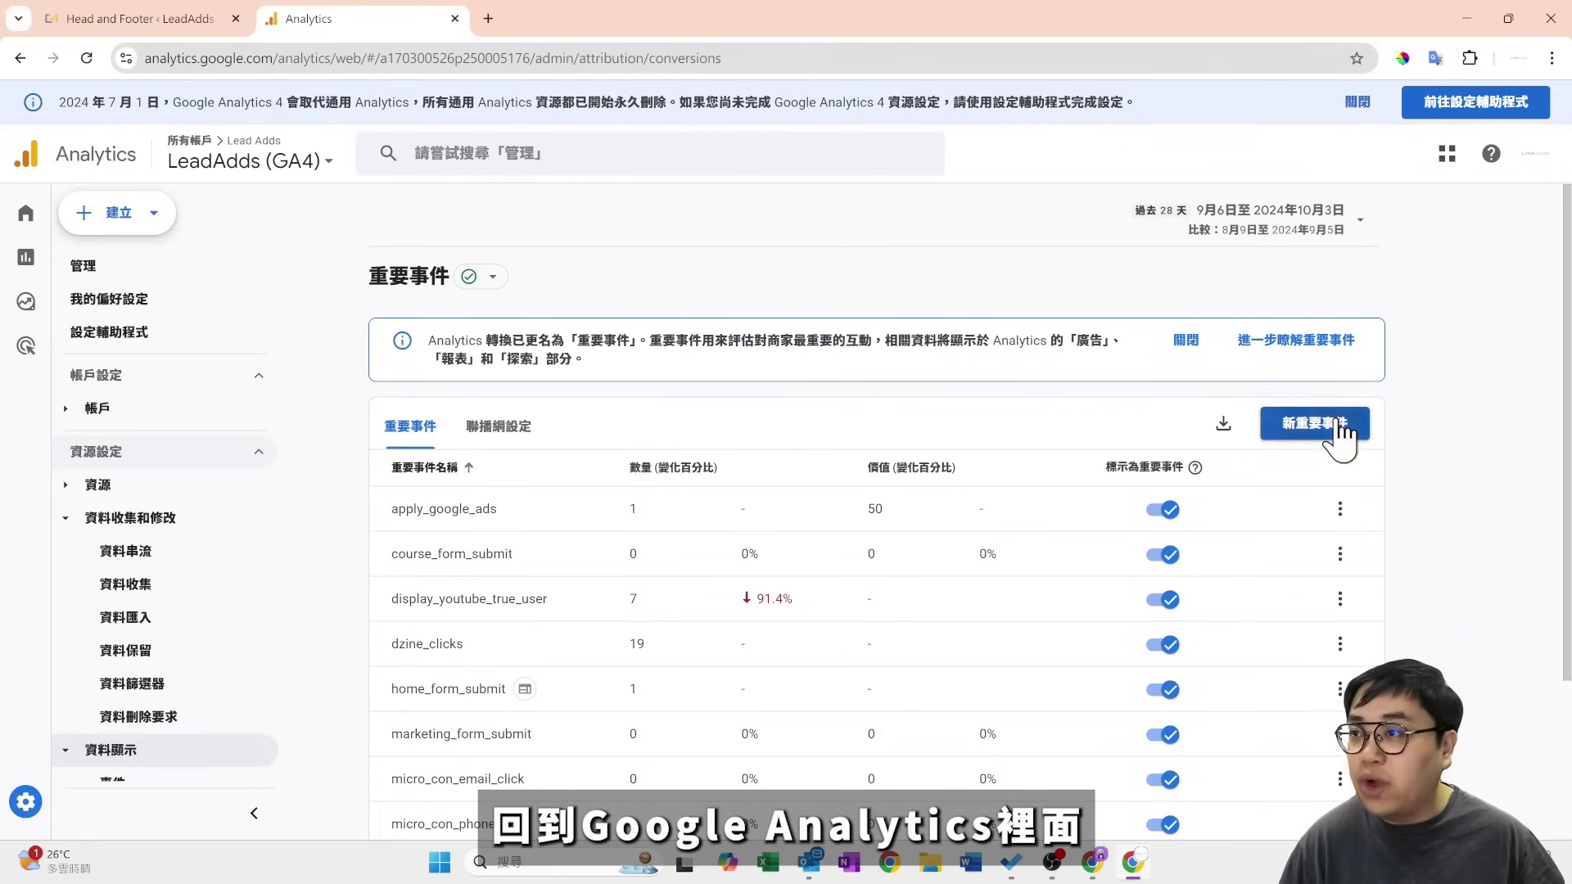
Enter freeEnquiry as the name of a new key event in Google Analytics and close the form without saving.
click(1342, 430)
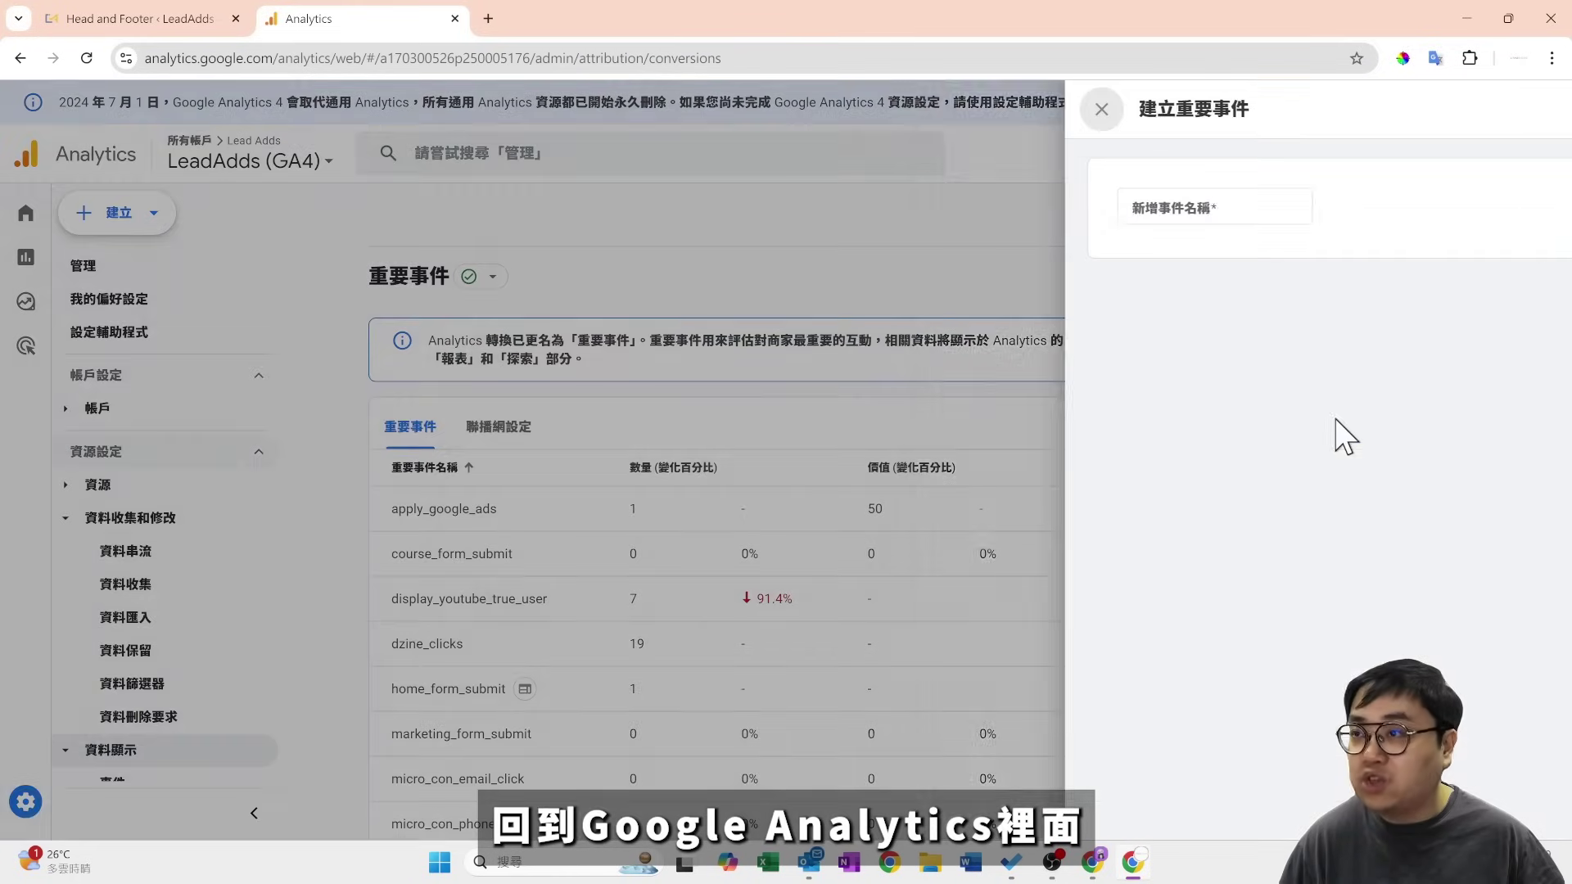
click(1142, 207)
text(freeEnquiry)
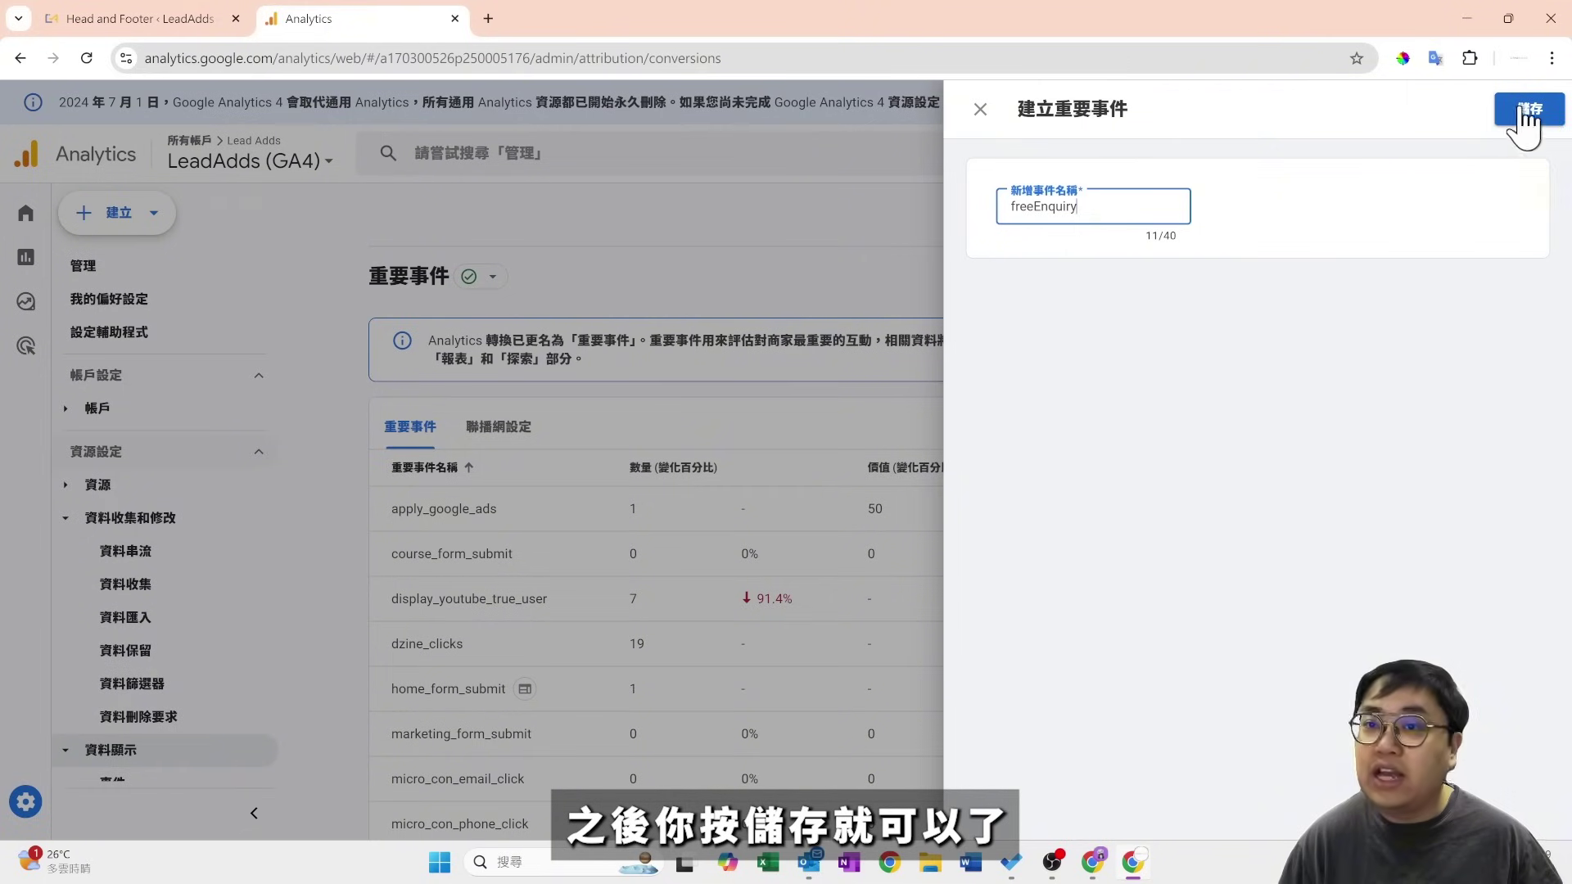
click(980, 111)
Switch to Google Tag Manager and save the GA - Conversion - Free Enquiry tag.
key(alt+Tab)
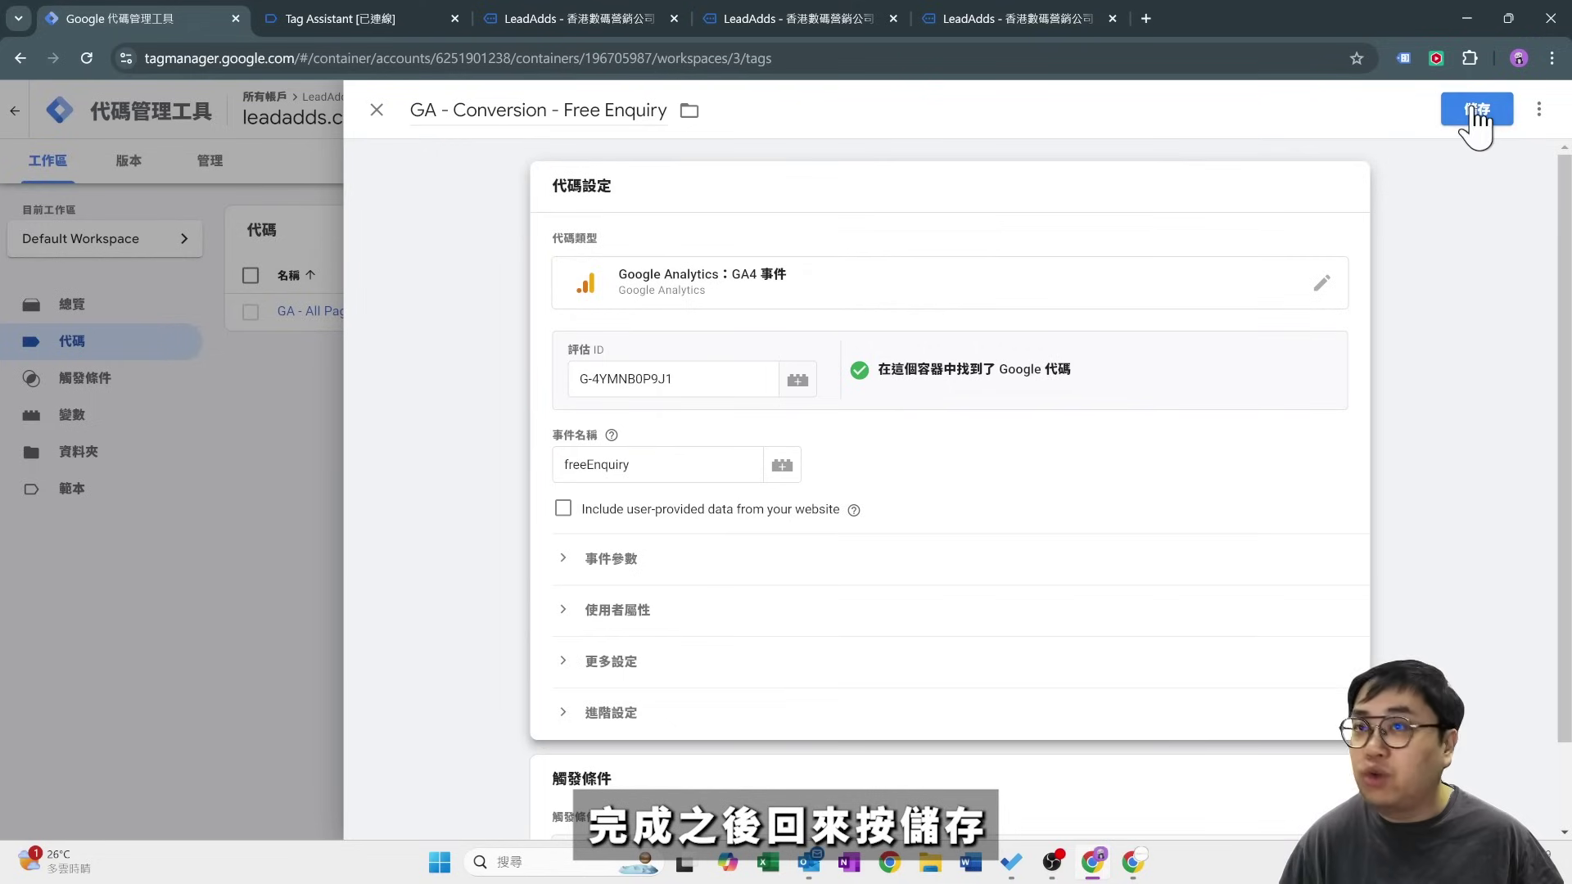
click(1476, 115)
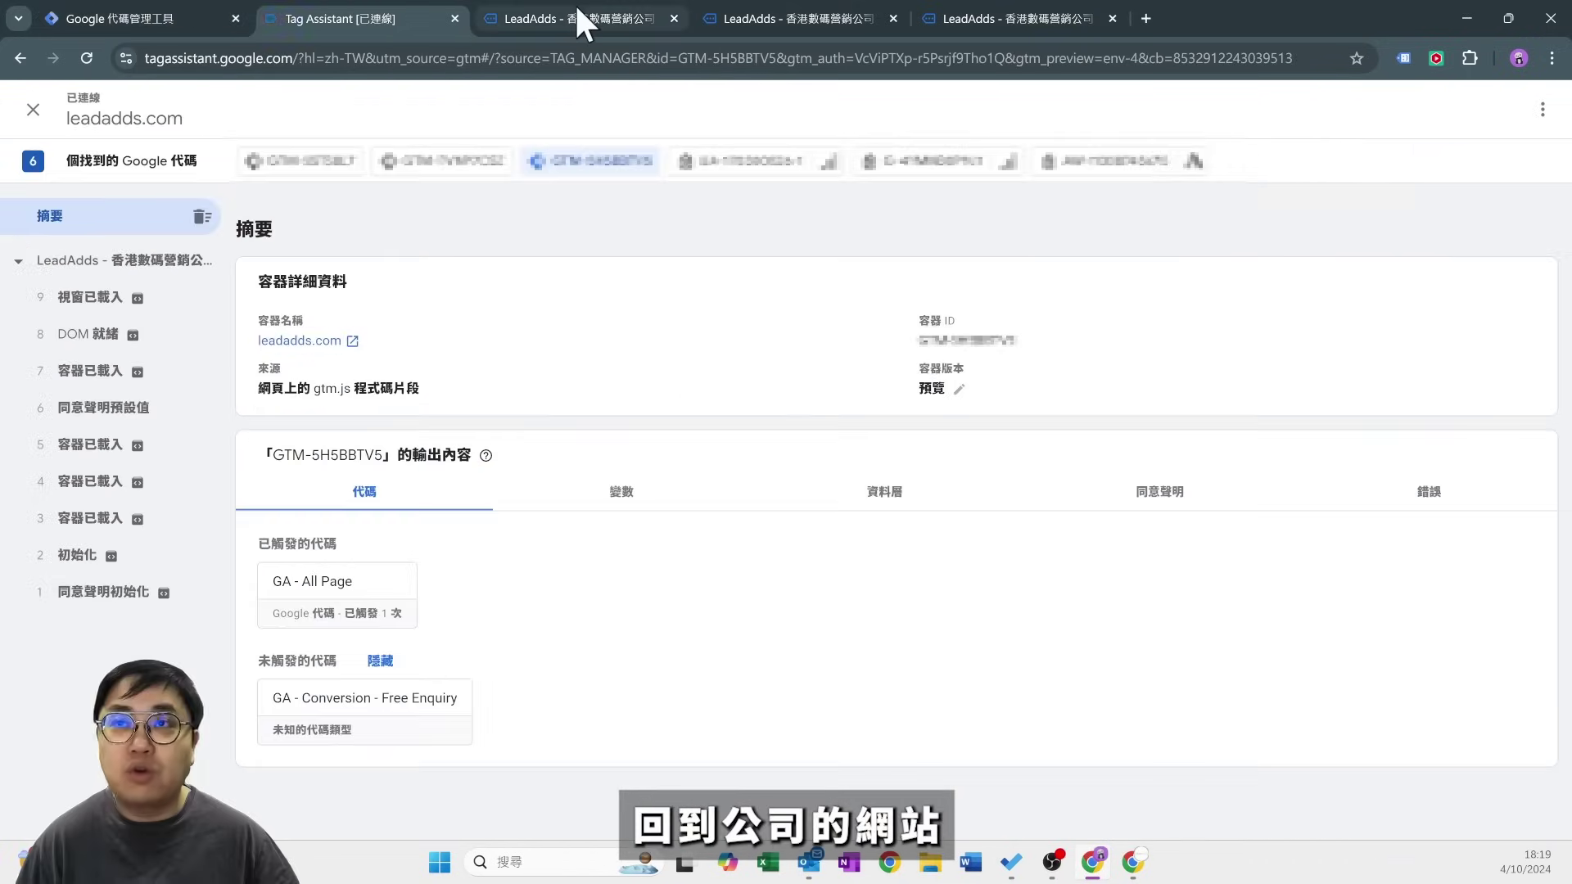
Test the 免費數碼轉型咨詢 link on the previewed leadadds.com site and inspect its 連結點擊 event in Tag Assistant.
click(576, 6)
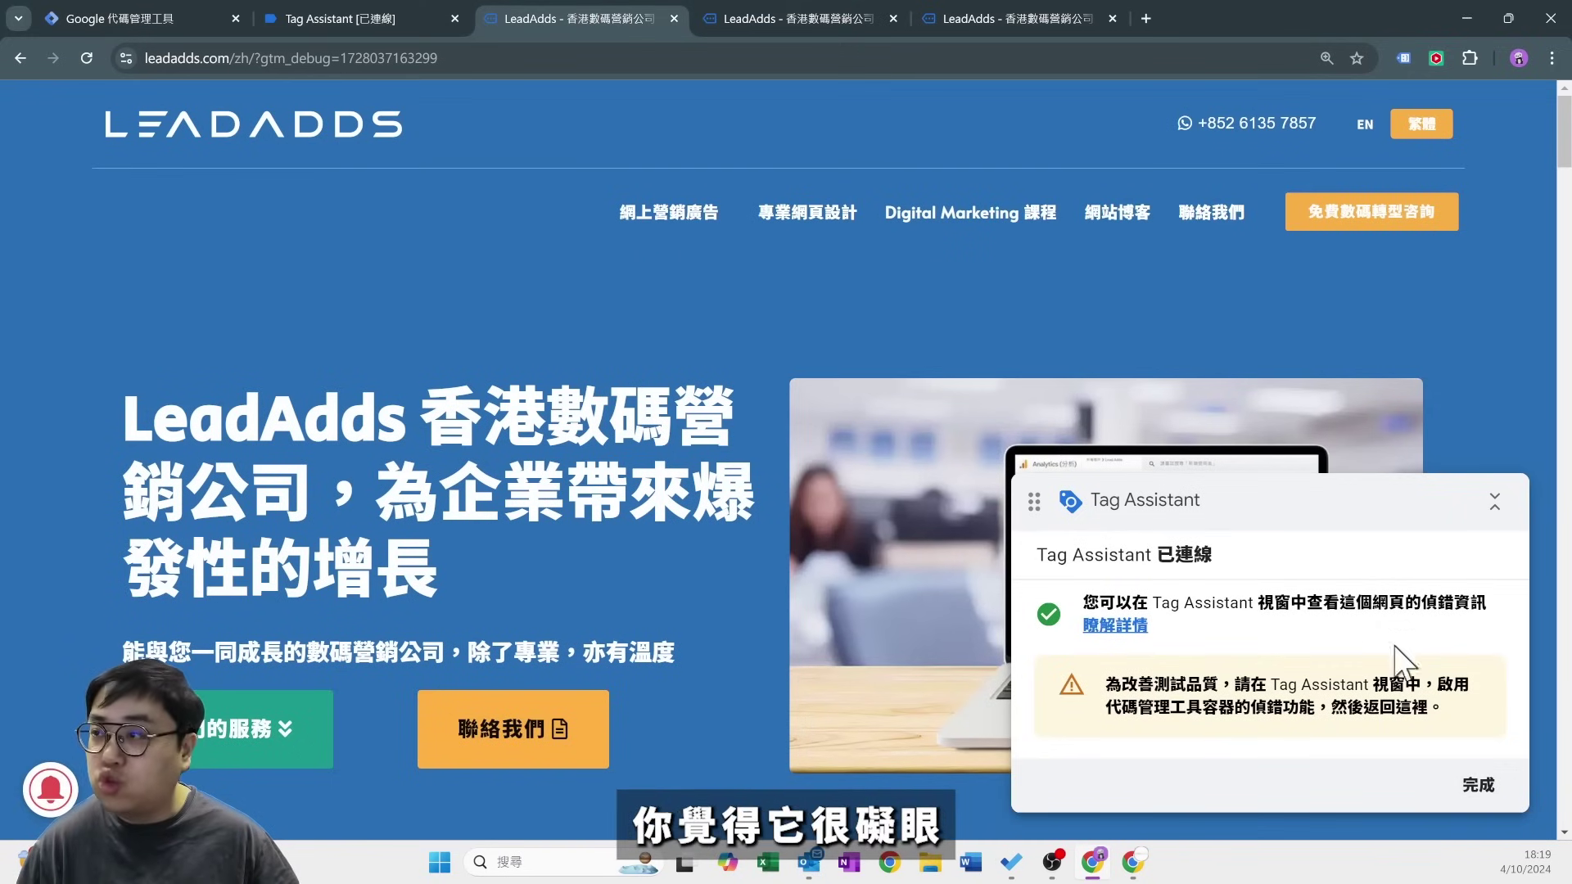
click(1495, 498)
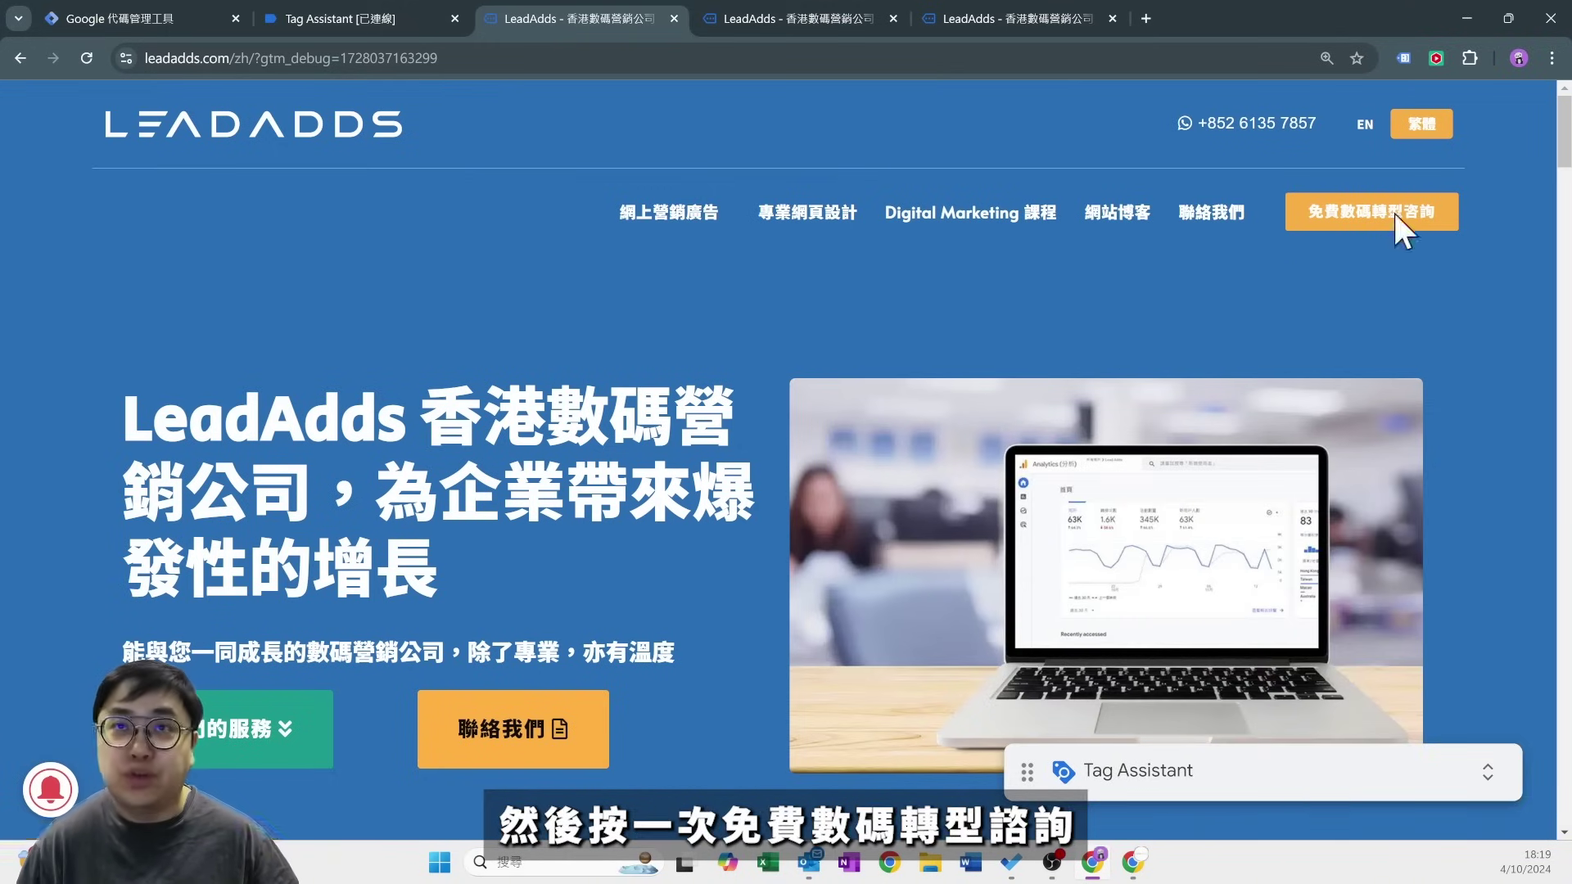
click(1393, 214)
click(327, 4)
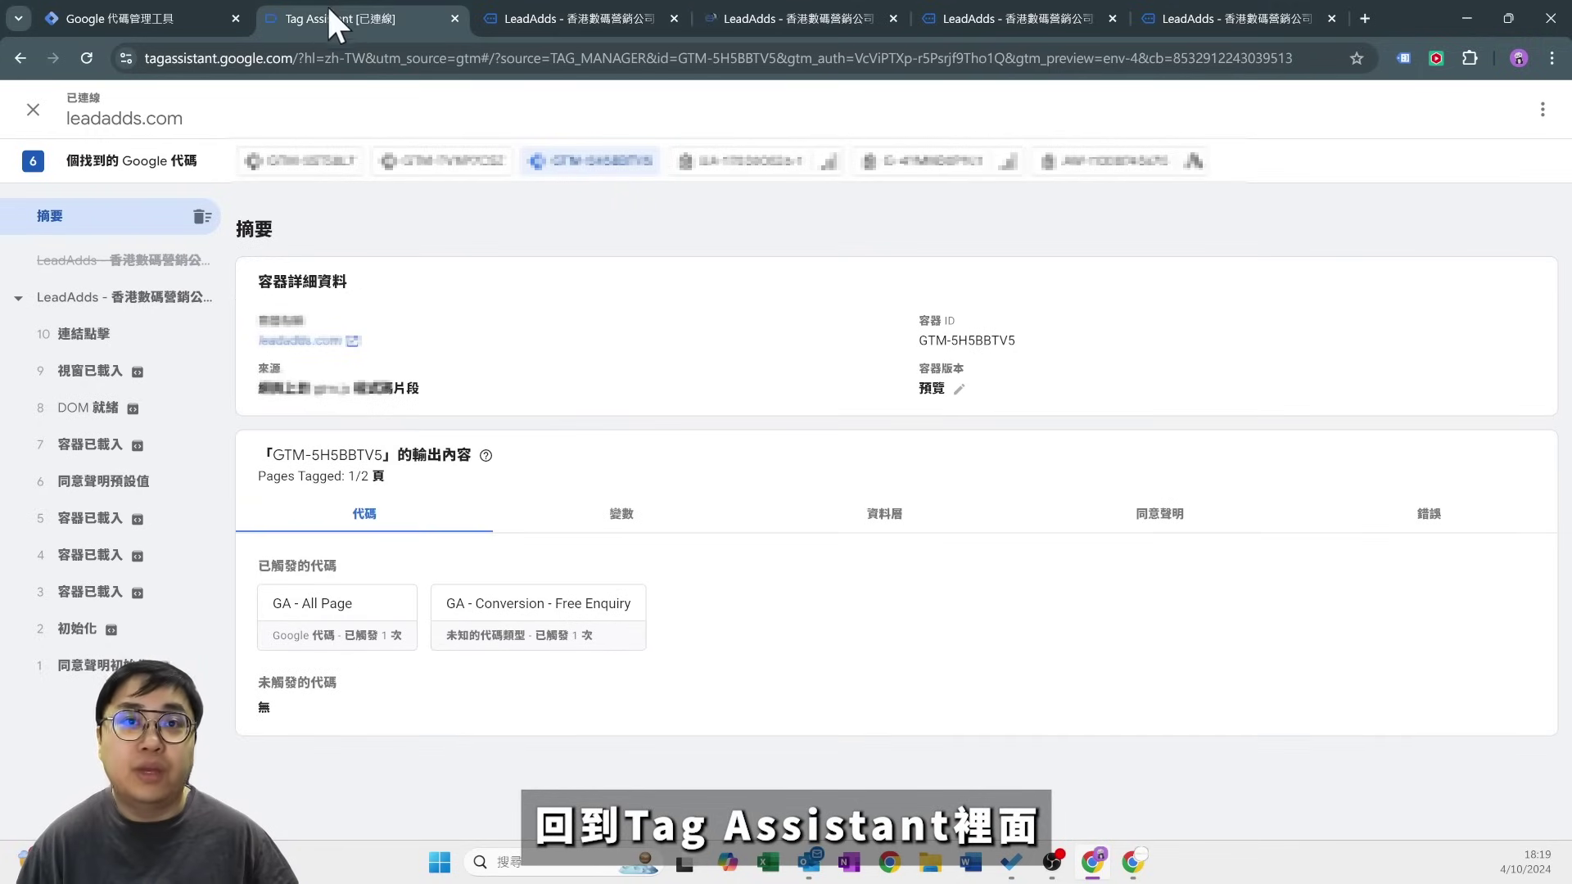
click(99, 336)
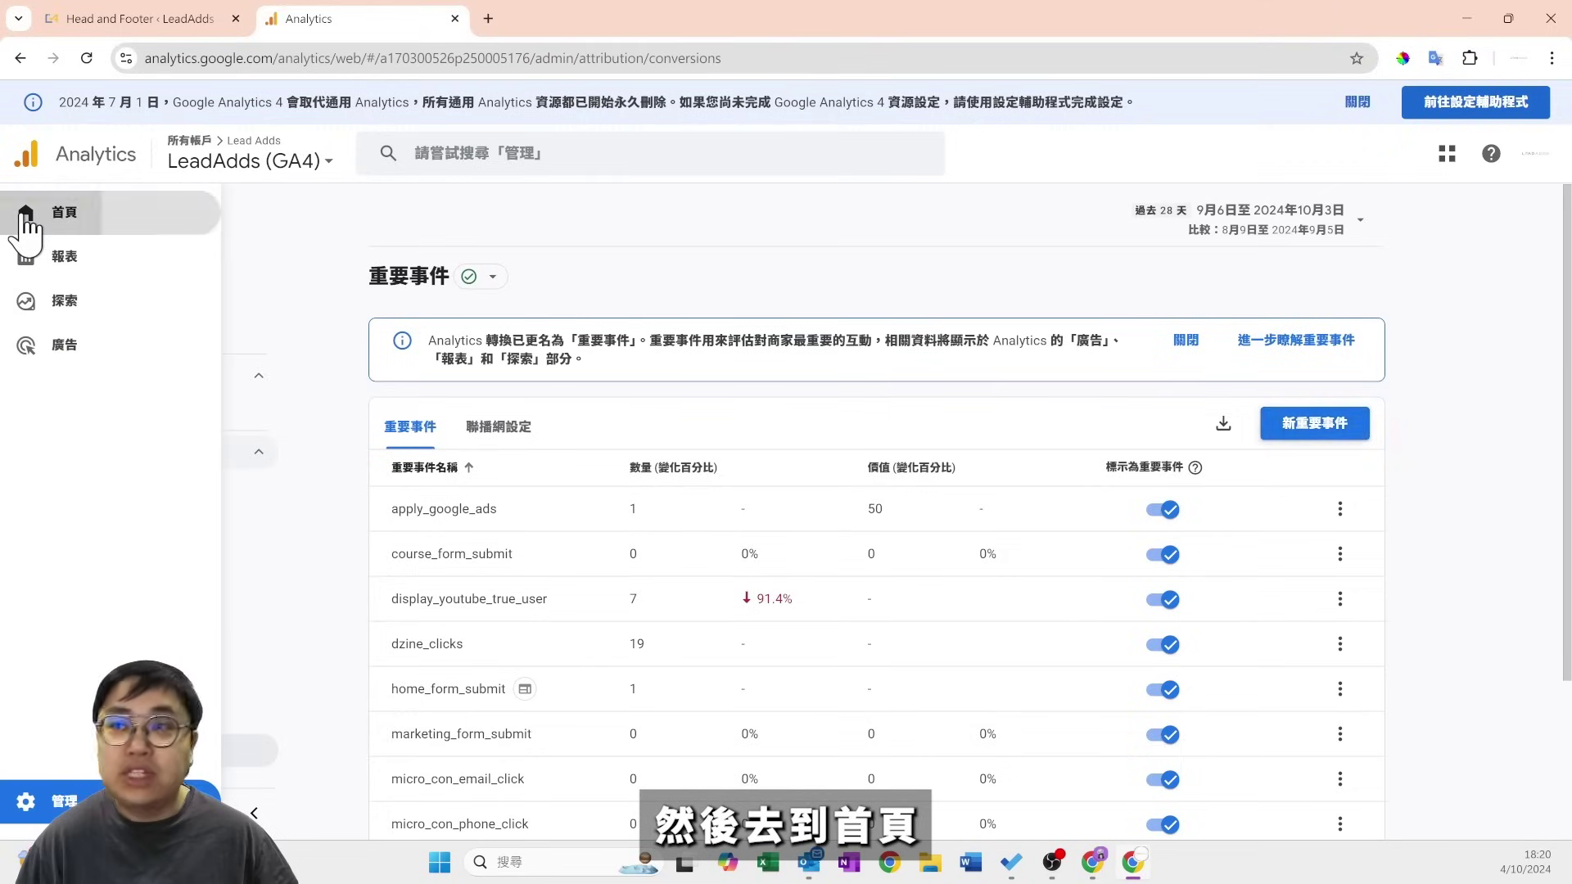
Open the 即時總覽 realtime report in Google Analytics and check the event counts by event name for freeEnquiry.
click(26, 215)
click(1021, 583)
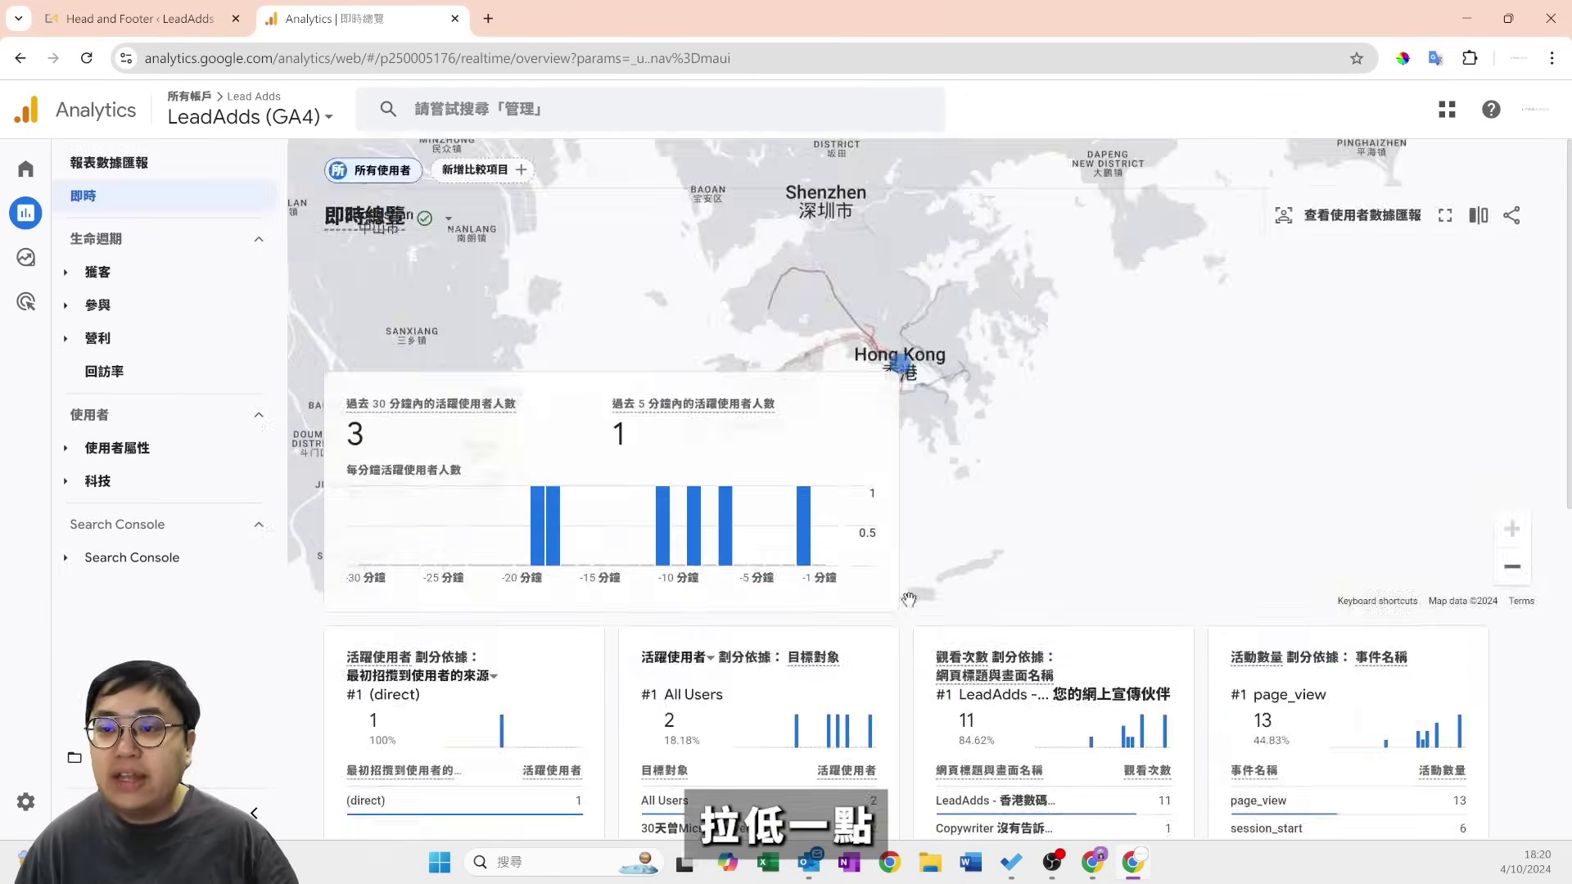
scroll(907, 601, down, 5)
scroll(912, 618, down, 2)
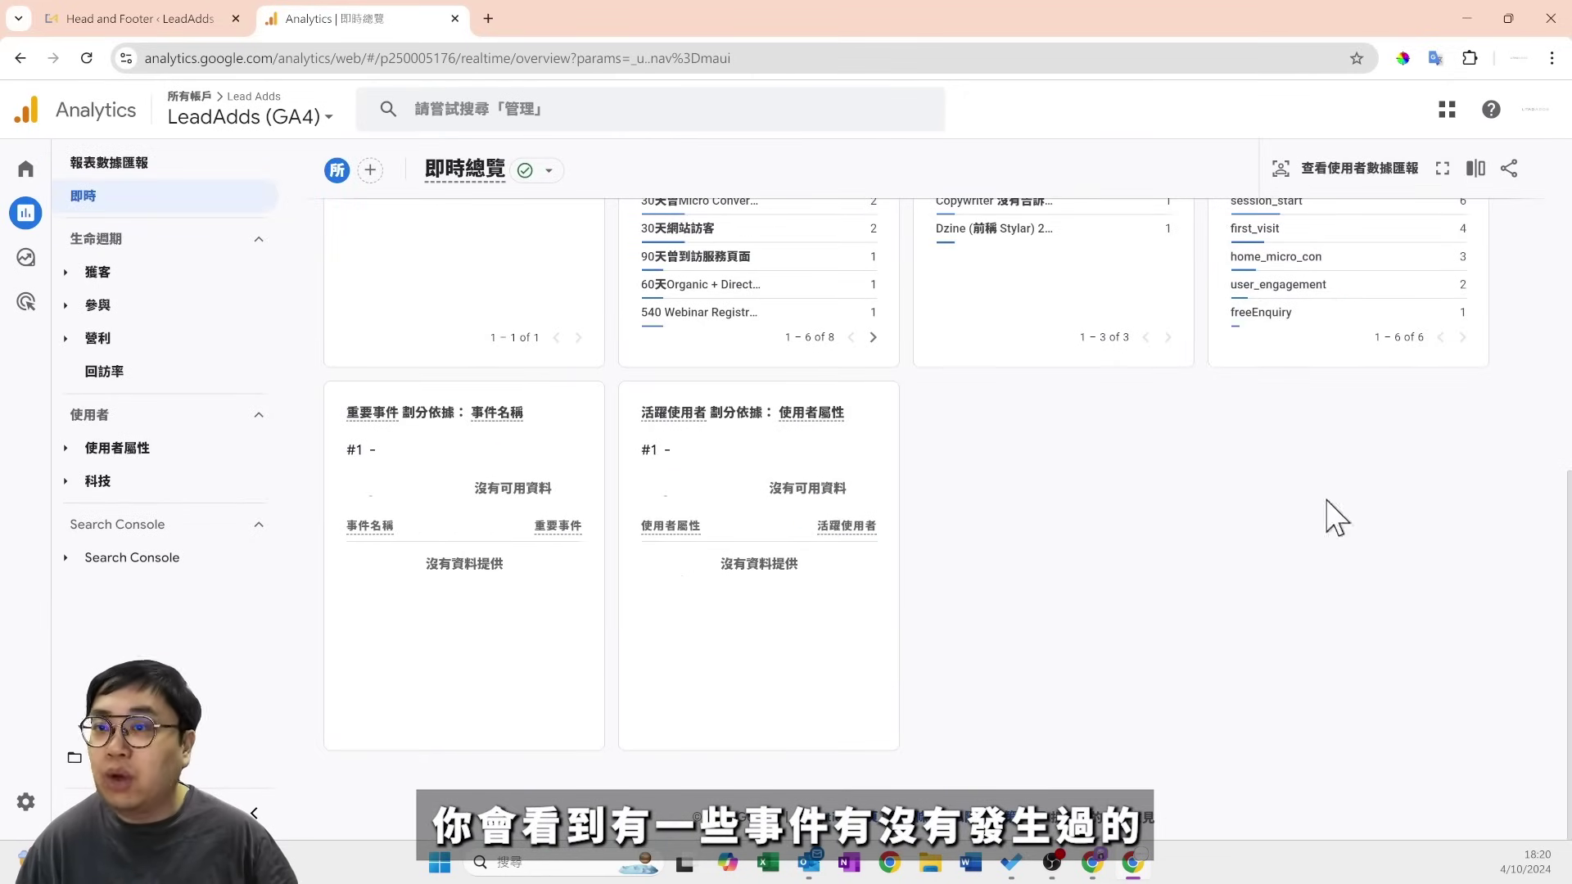
scroll(1057, 607, up, 5)
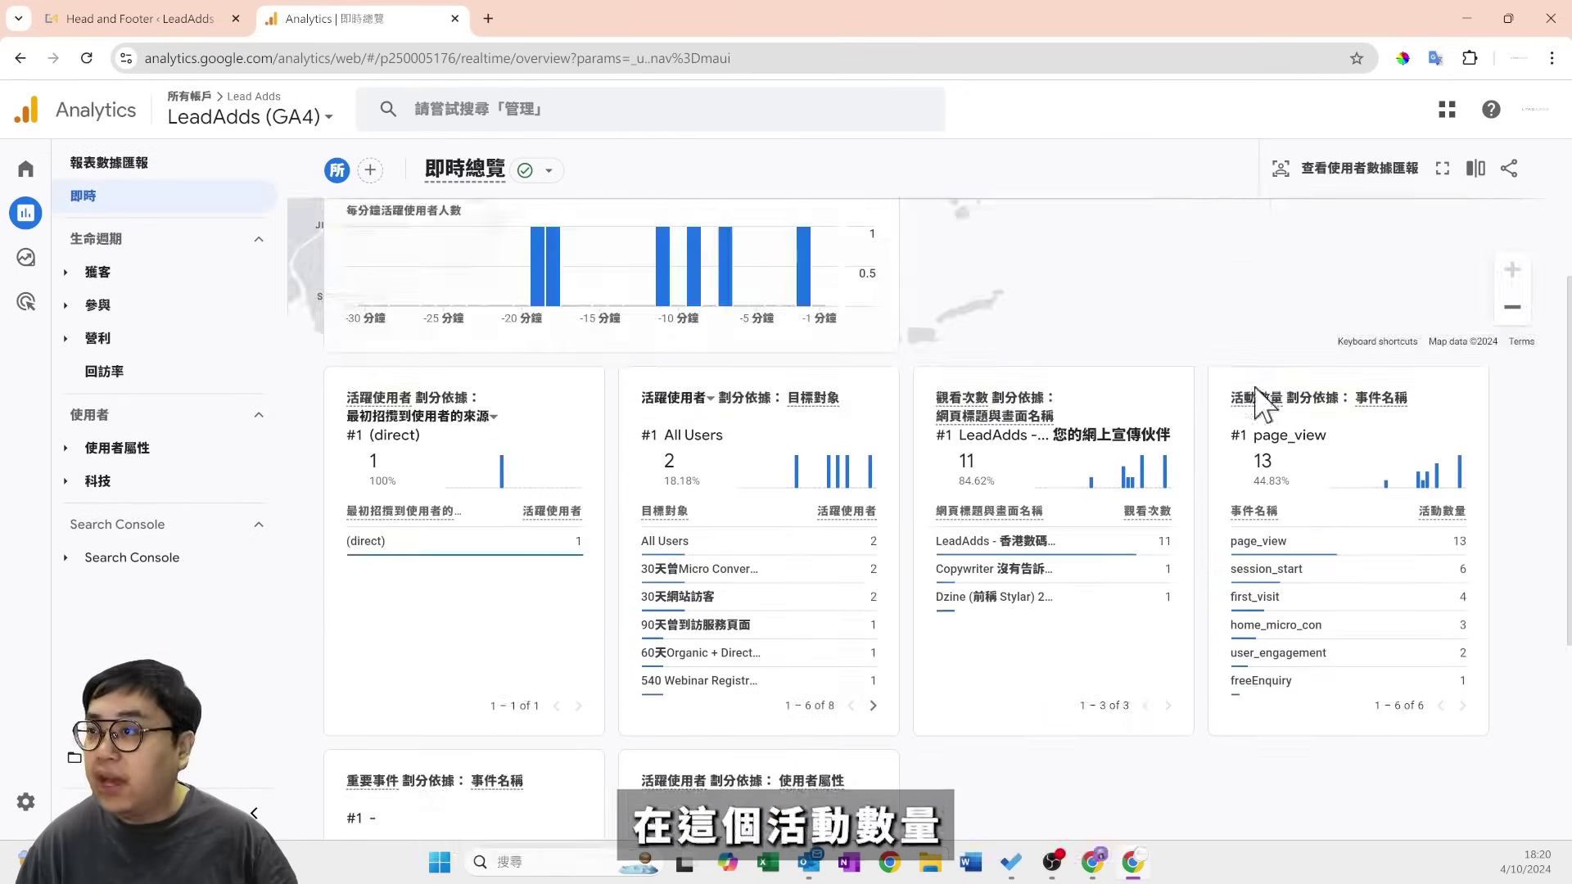
mouse_move(1245, 691)
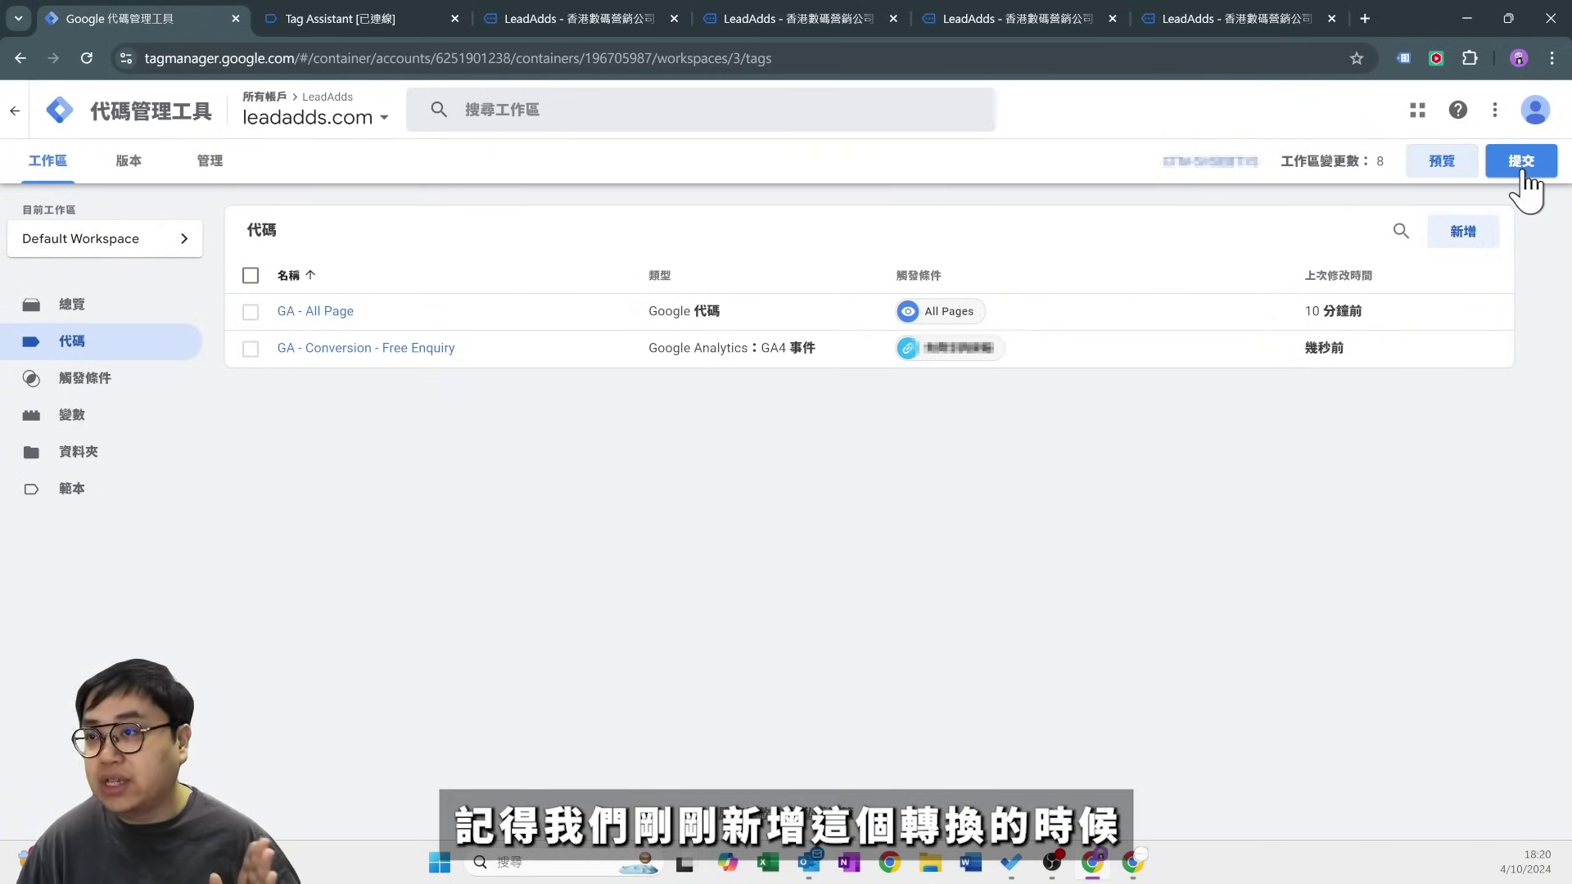
Submit and publish the Tag Manager workspace changes, leaving the container version name and description blank.
click(1523, 164)
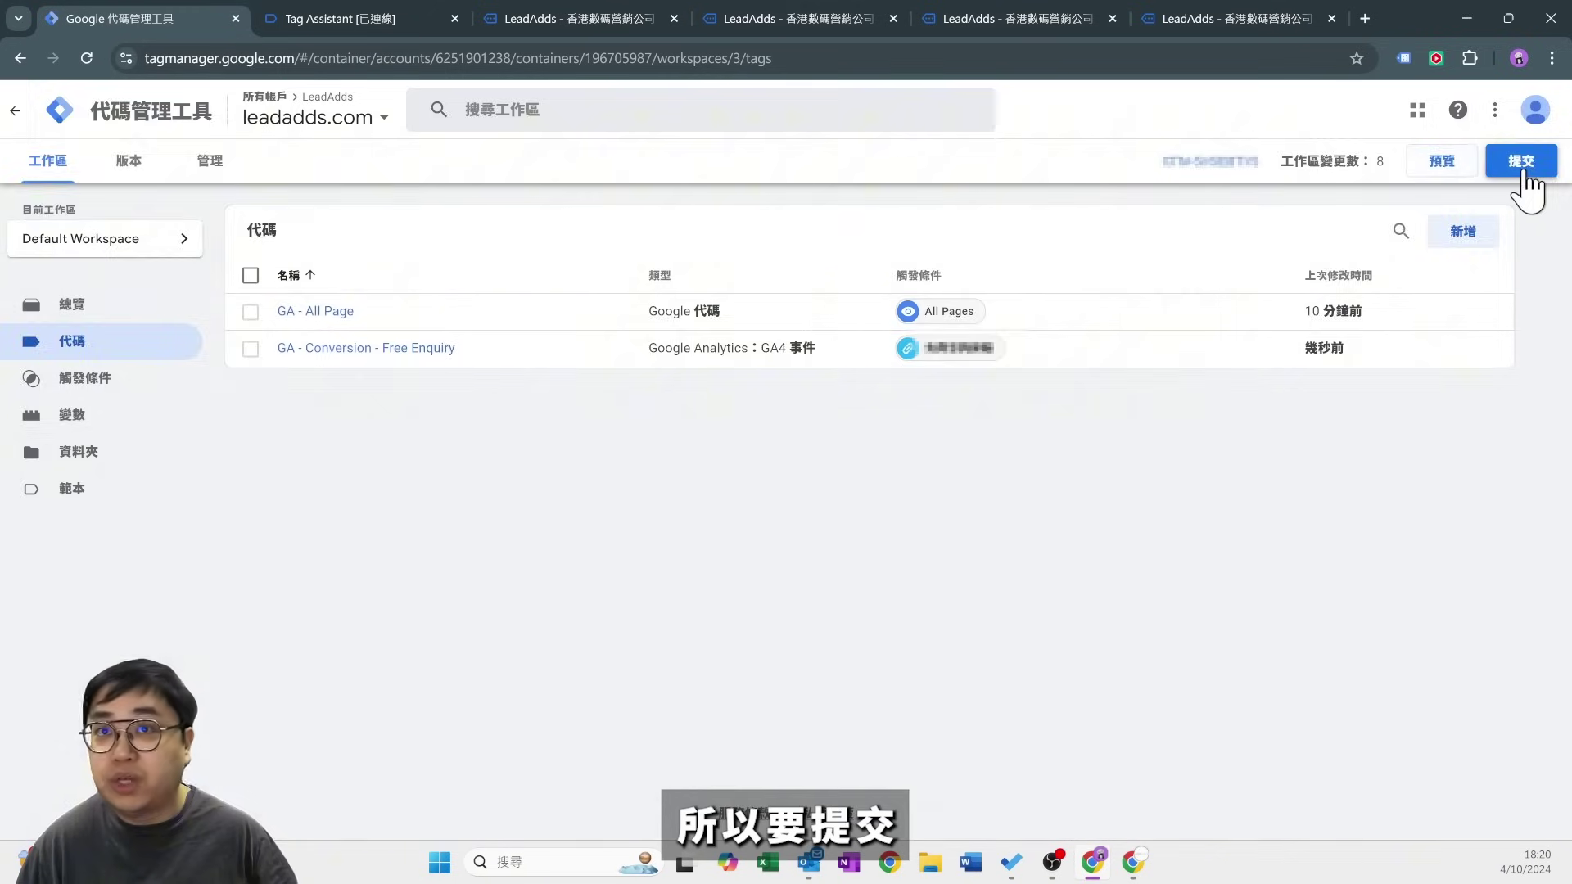
click(1513, 109)
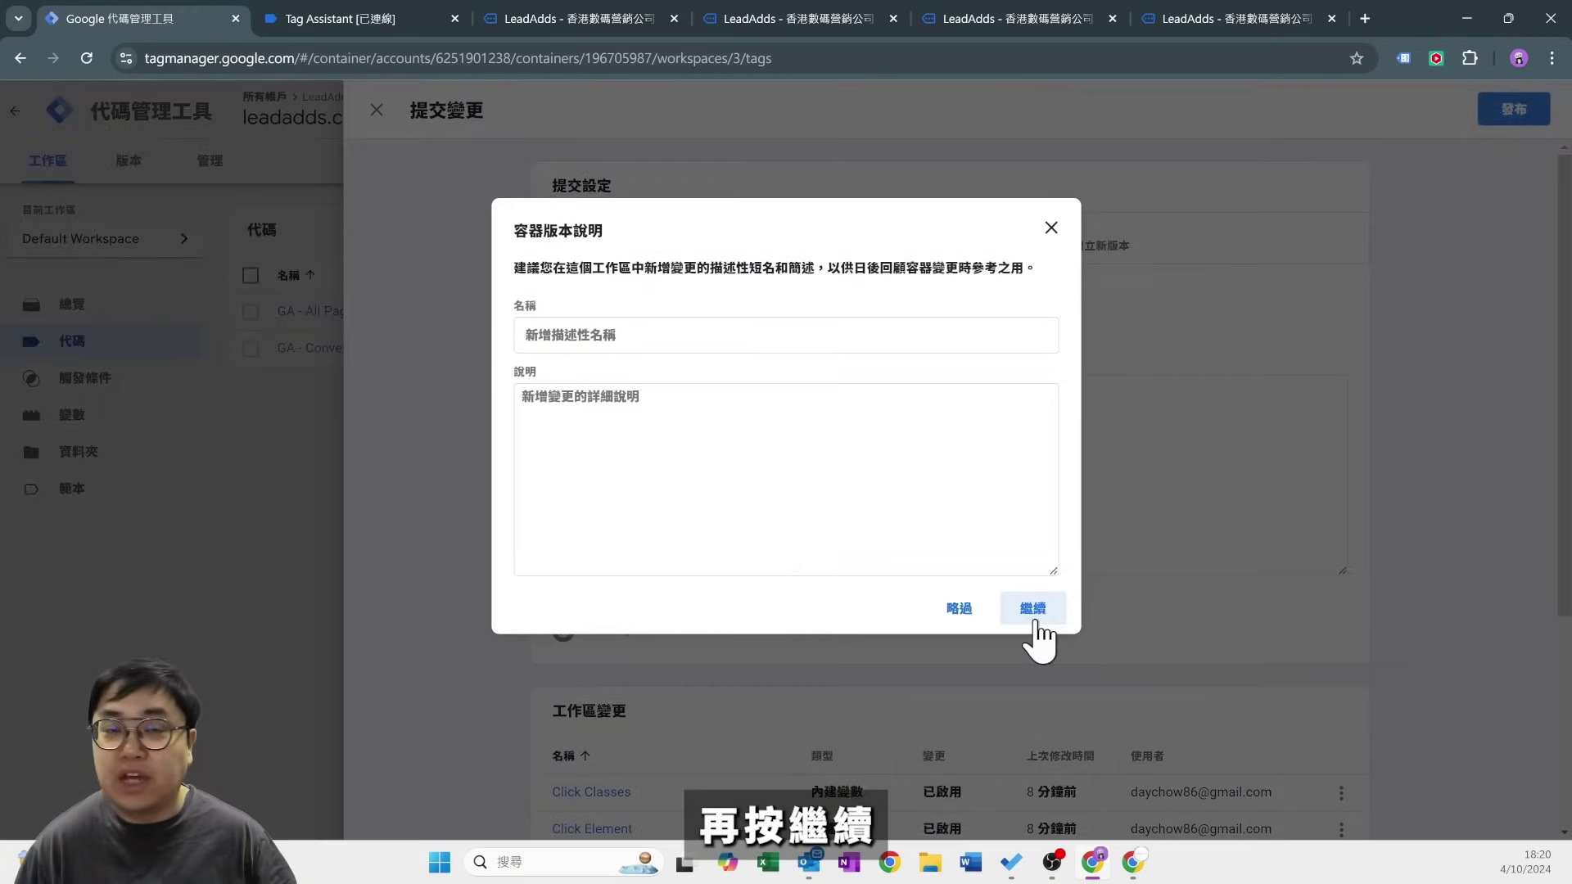
click(1033, 606)
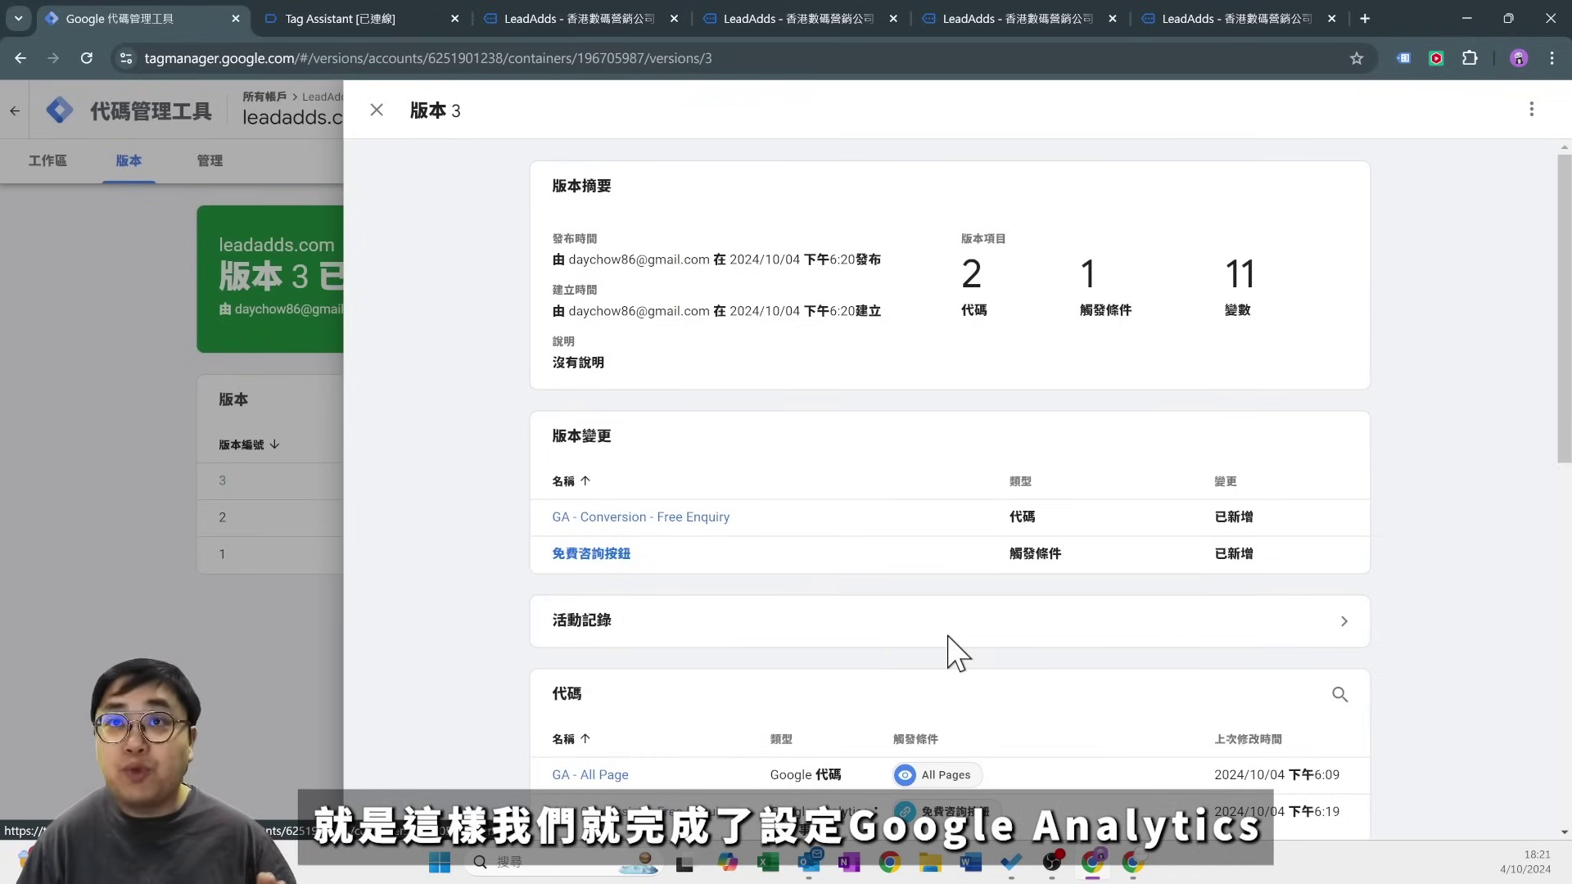